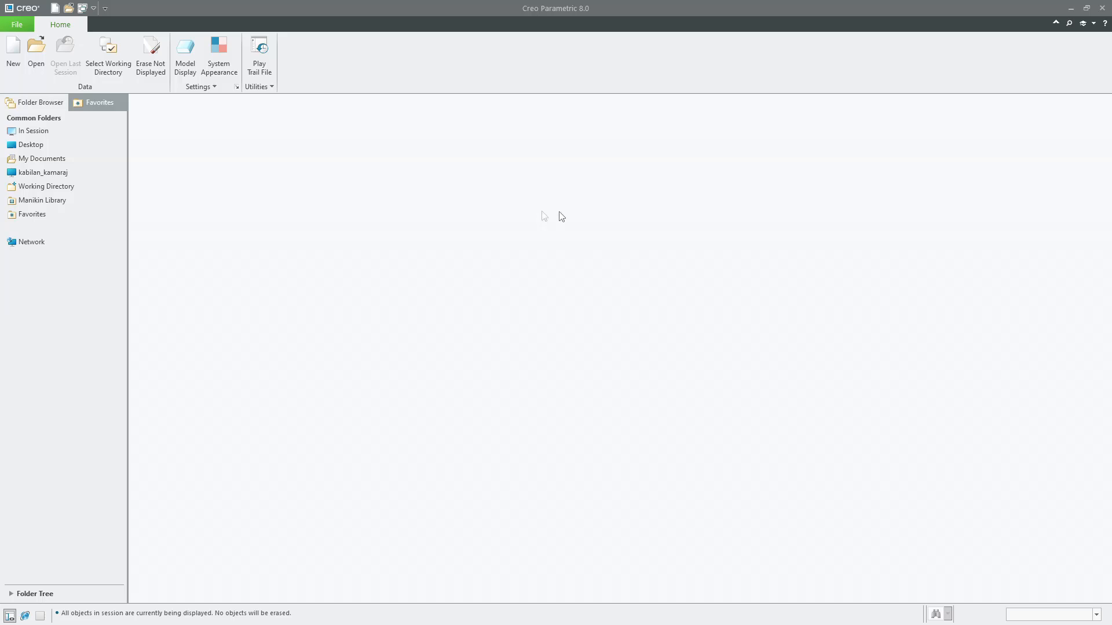
Create a new solid part named SPUR_GEAR using the default template.
click(11, 64)
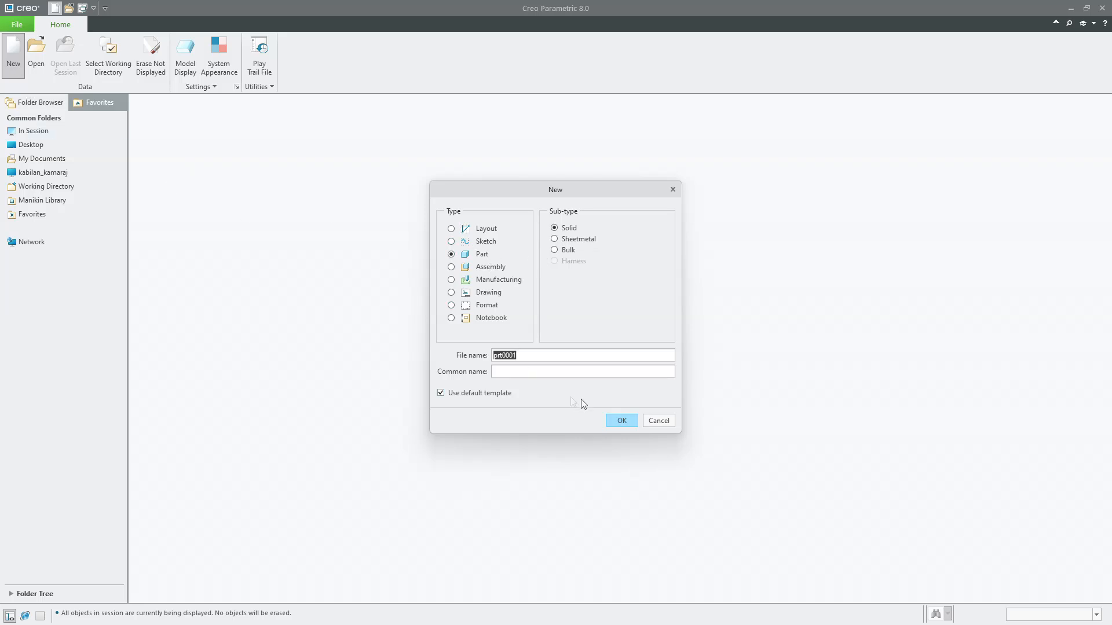
text(sPUR_GEAR)
click(608, 422)
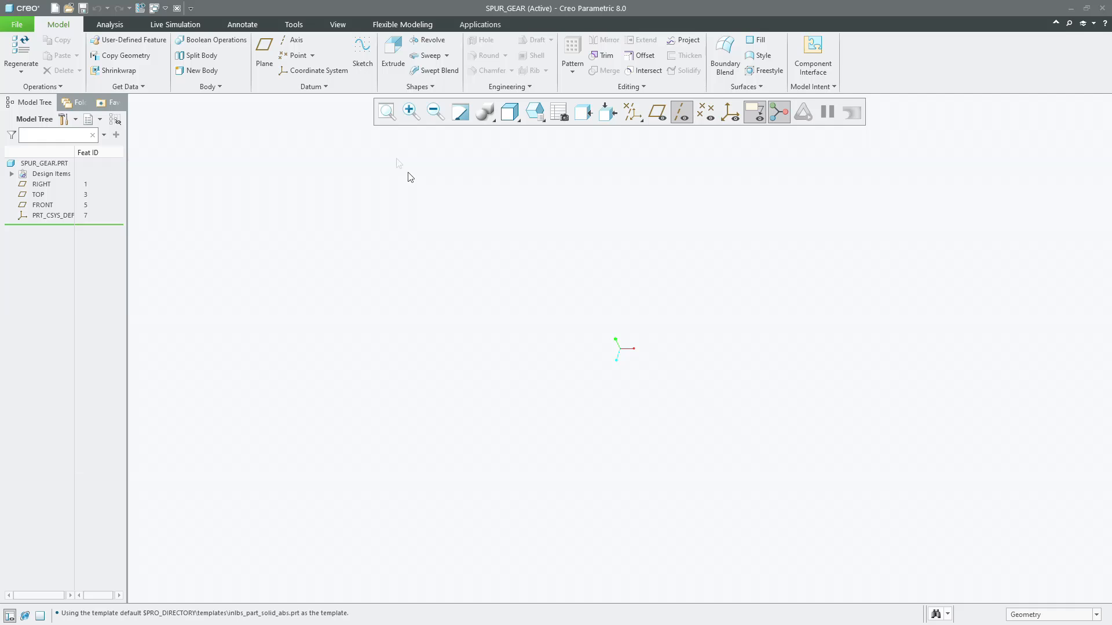
Open the part's relations and add a real-number parameter PITCH_DIAMETER with value 20.
click(300, 26)
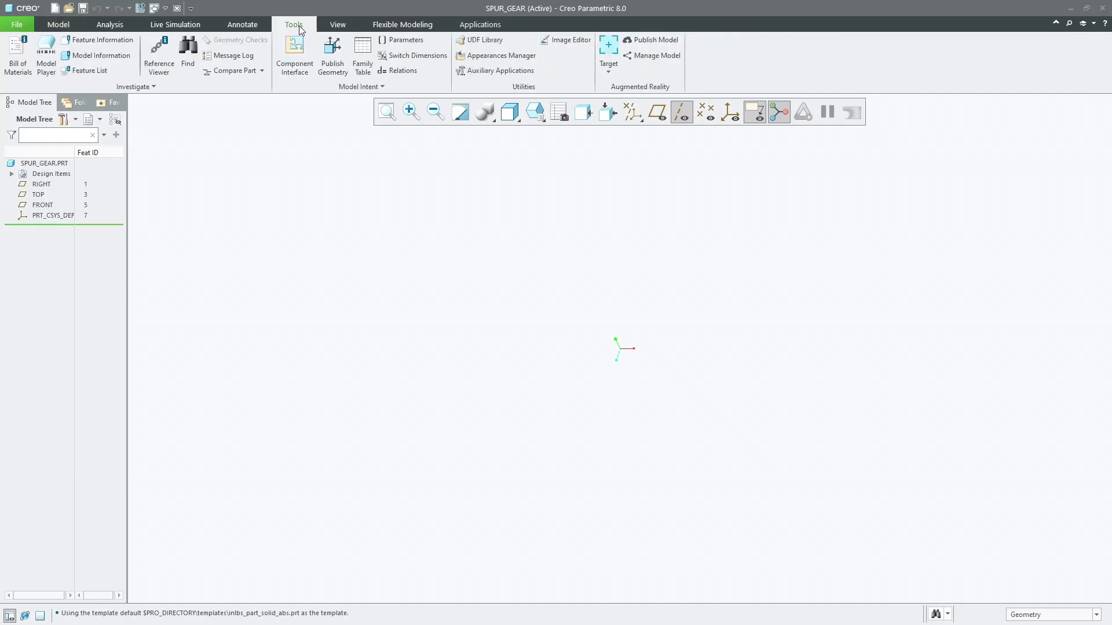
click(396, 71)
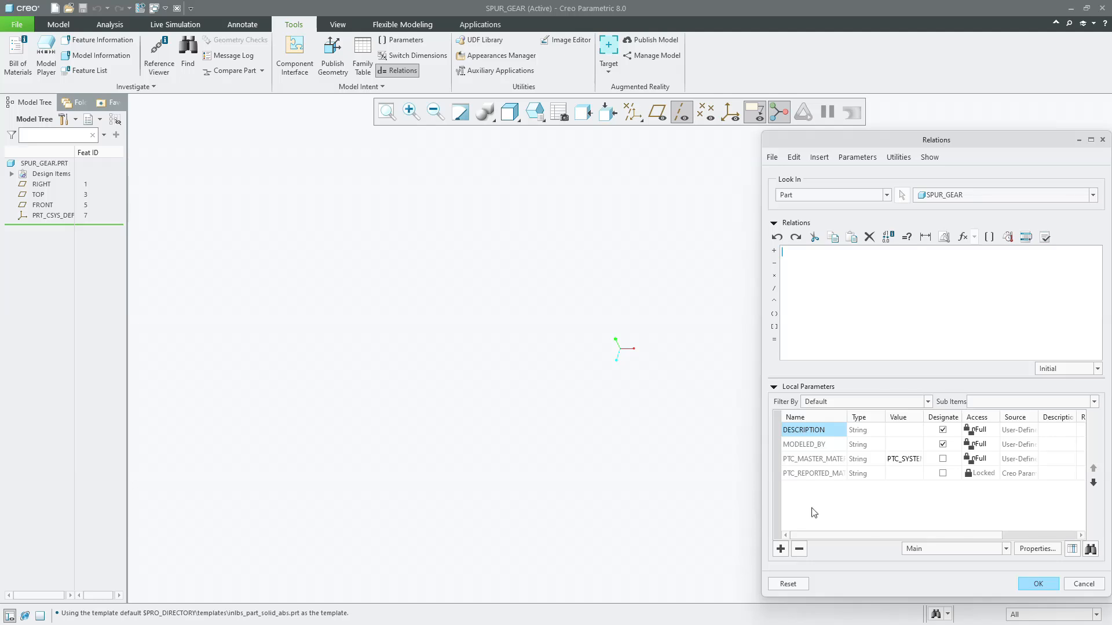
click(780, 549)
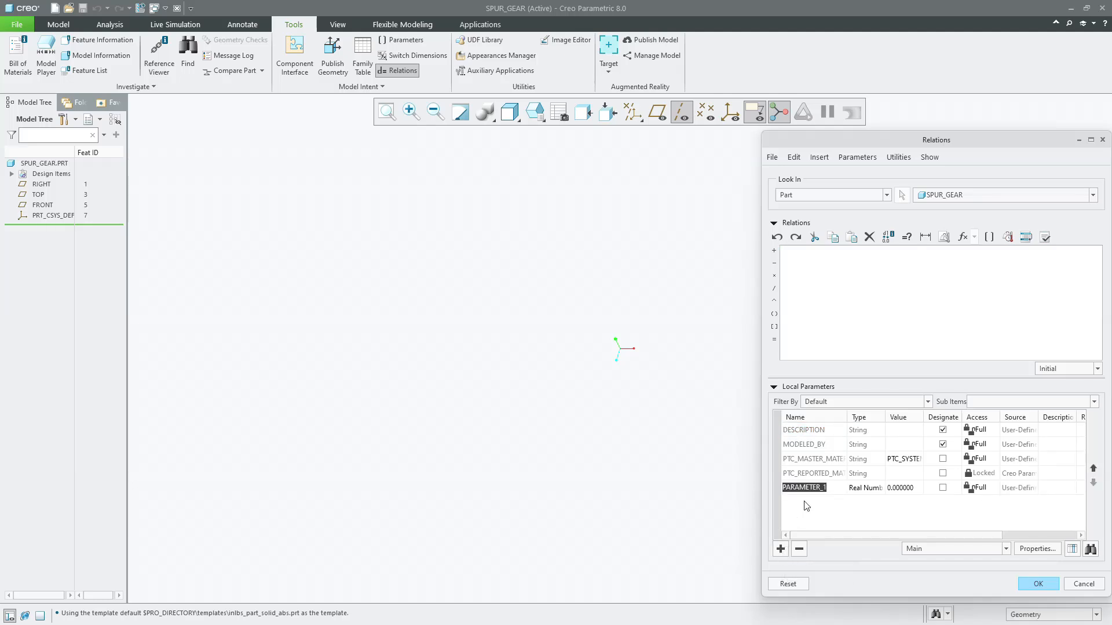
text(pitch_diameter)
click(928, 489)
click(908, 488)
text(20)
key(Return)
Add two more parameters and define the first one as TEETH, an integer with value 20.
double_click(782, 549)
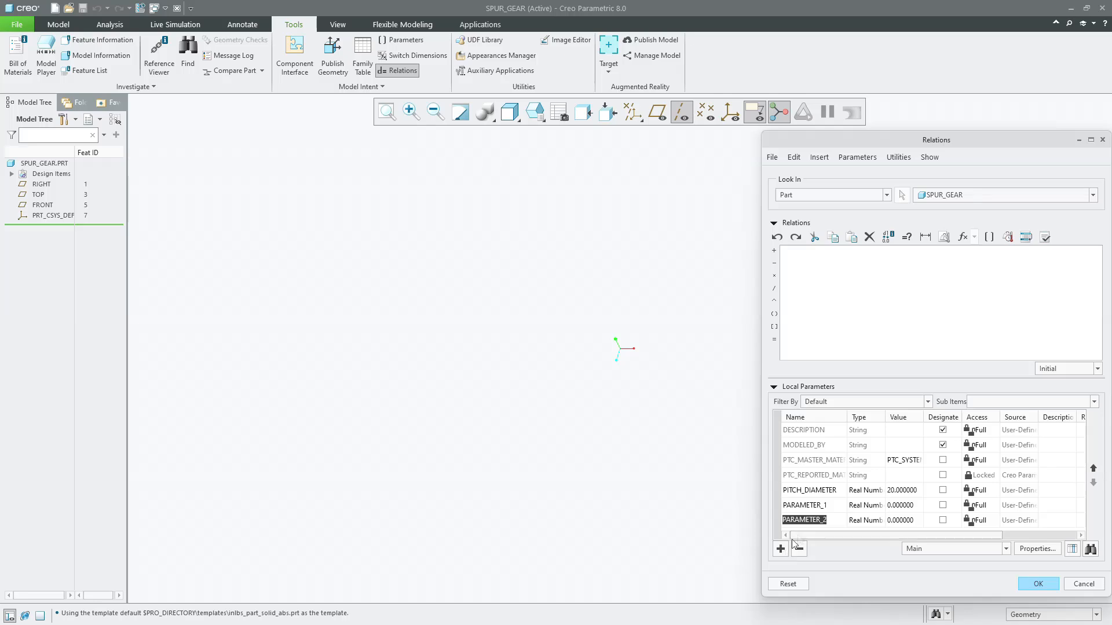
click(810, 509)
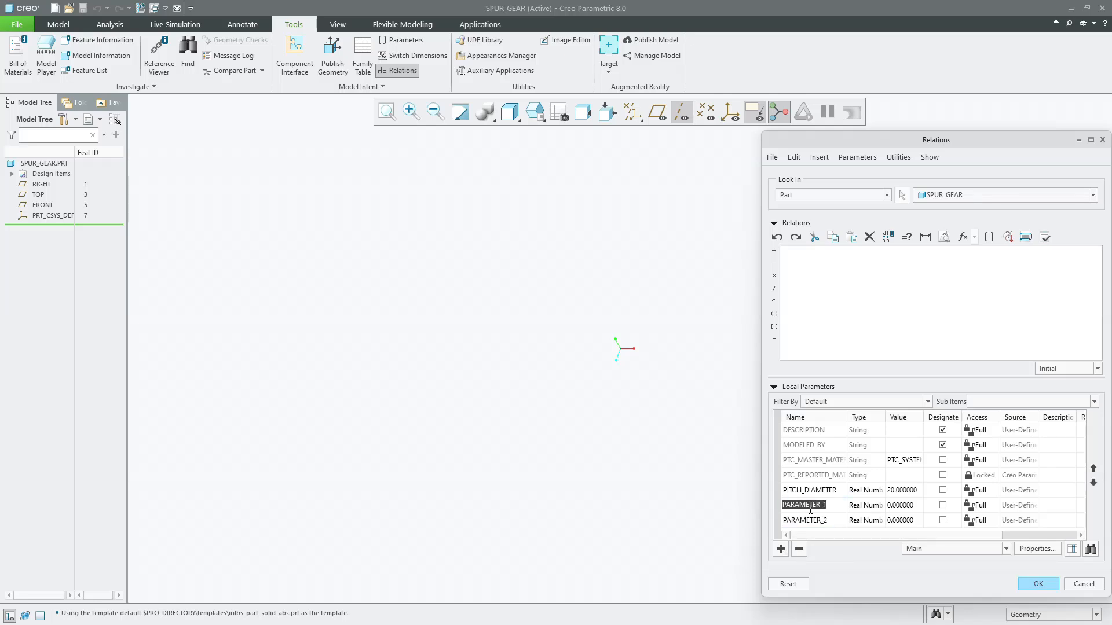
text(teeth)
click(874, 510)
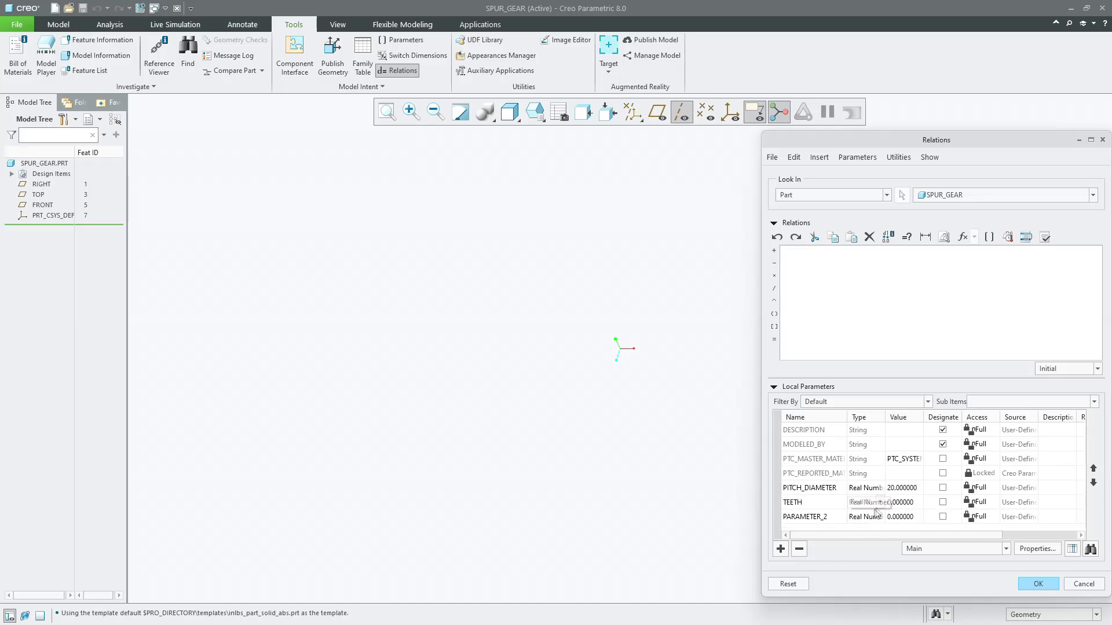
click(876, 513)
click(871, 517)
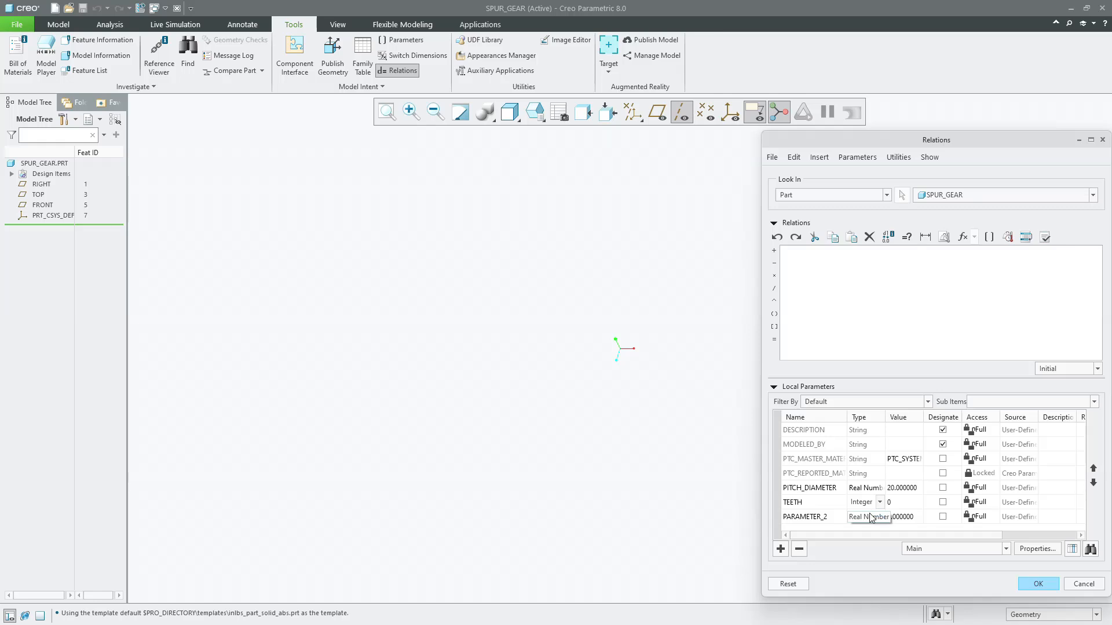
click(898, 502)
text(20)
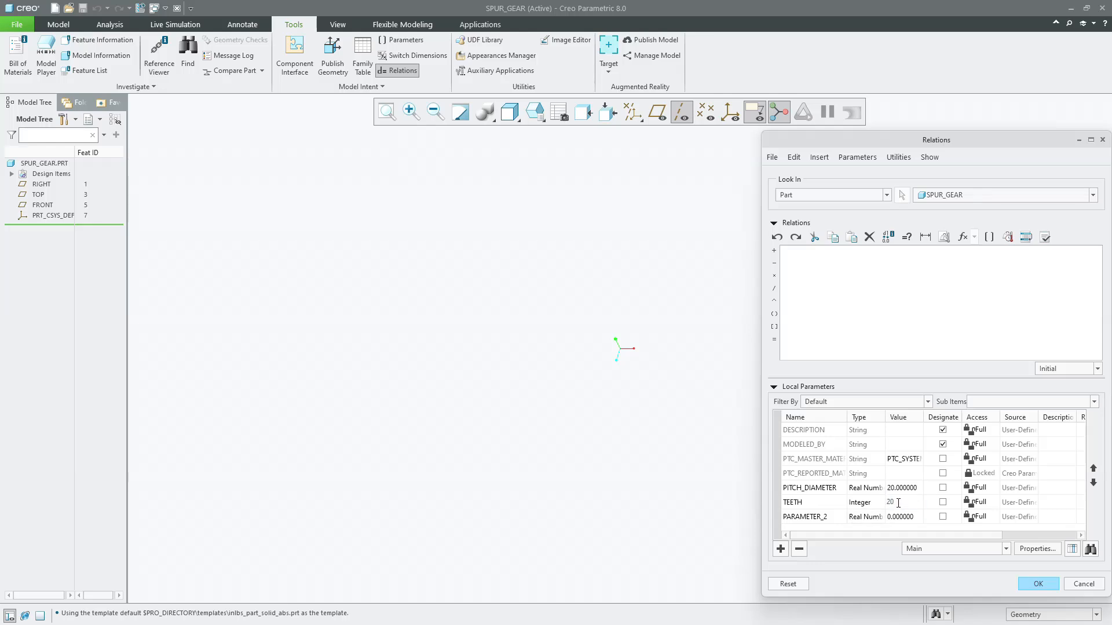
Rename the remaining new parameter PRESSURE_ANGLE, set its value to 20, and accept the relations dialog.
click(817, 517)
text(pressure_angle)
click(894, 517)
text(20)
click(908, 502)
click(1035, 584)
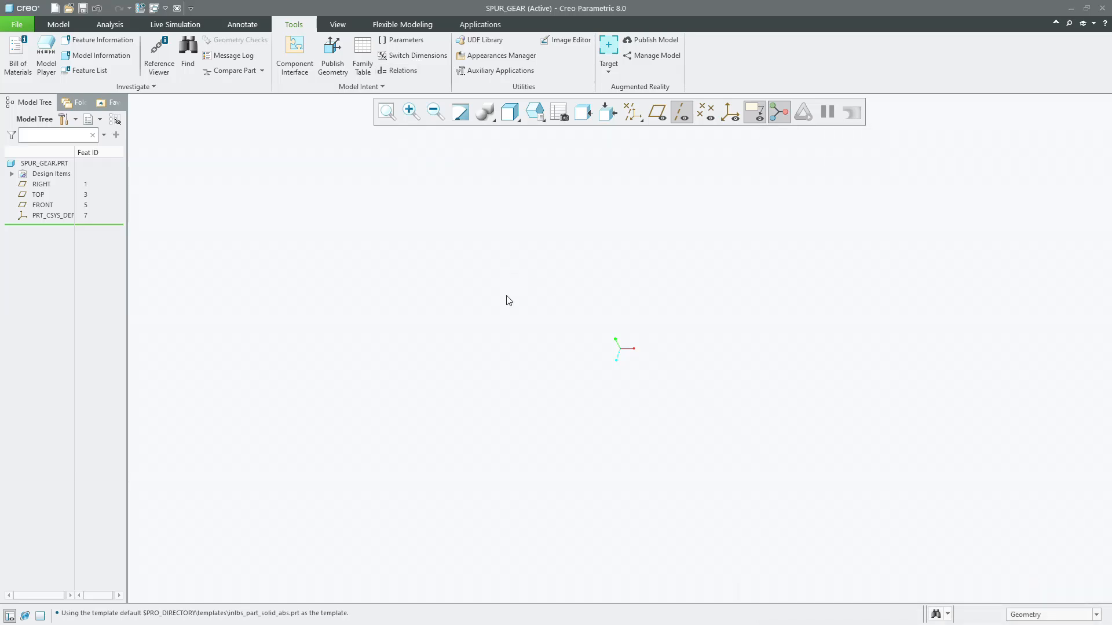
Change the model's unit system to millimeter Newton Second (mmNs), converting the existing dimensions.
click(17, 24)
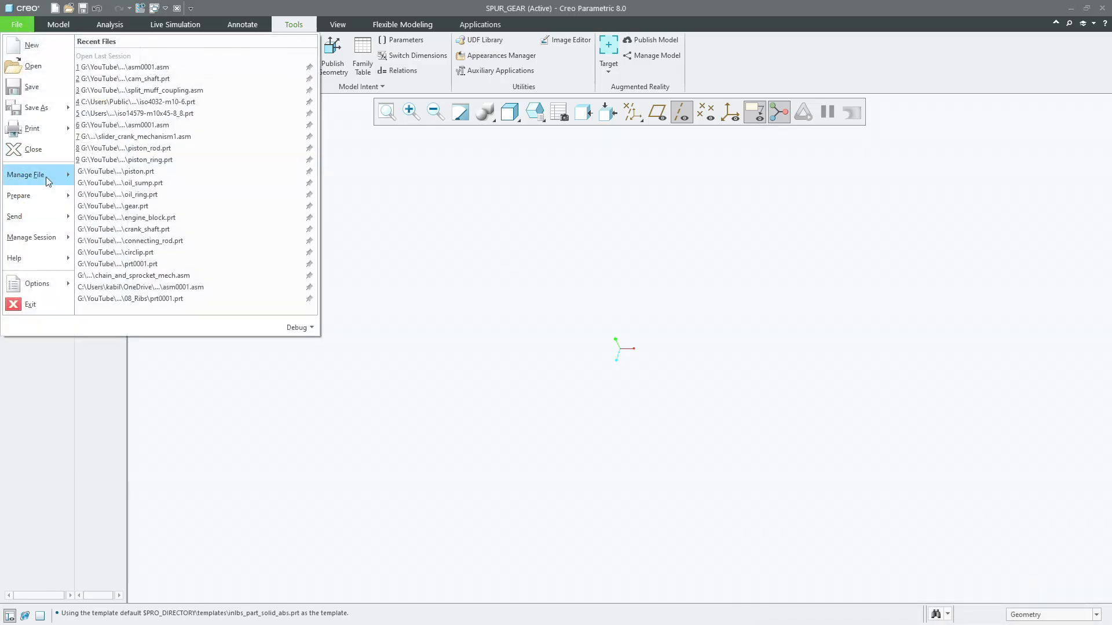
mouse_move(41, 196)
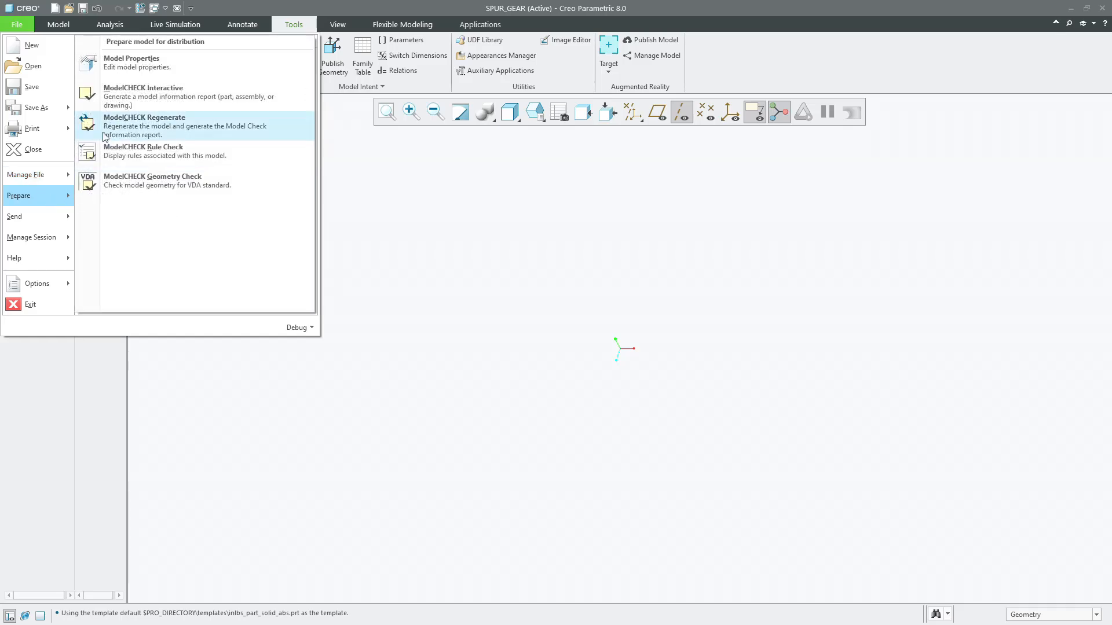
click(132, 63)
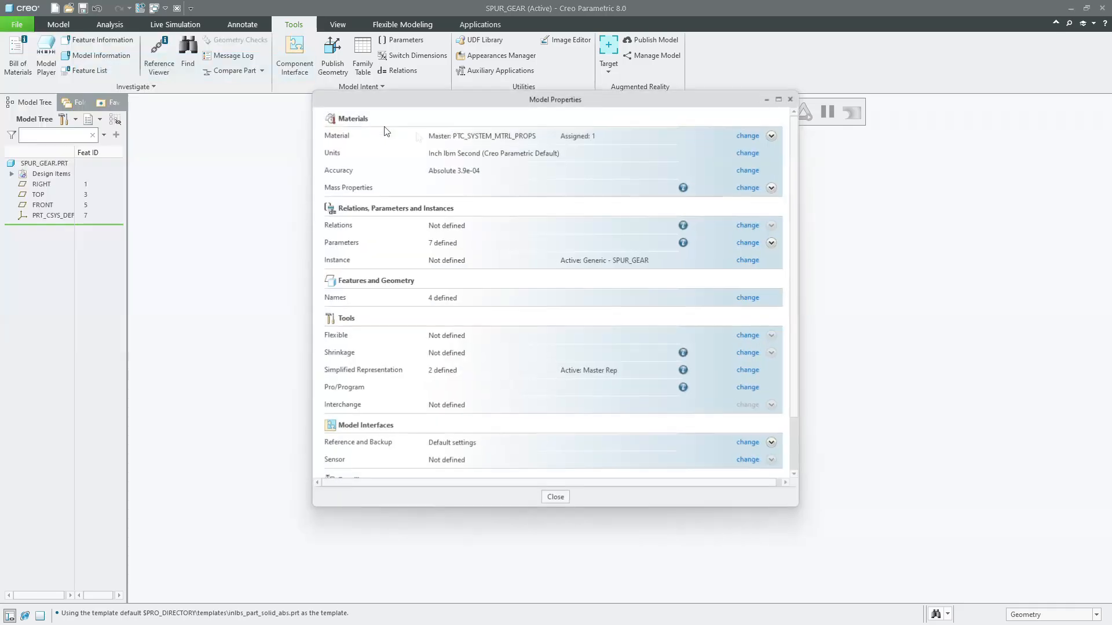
click(747, 154)
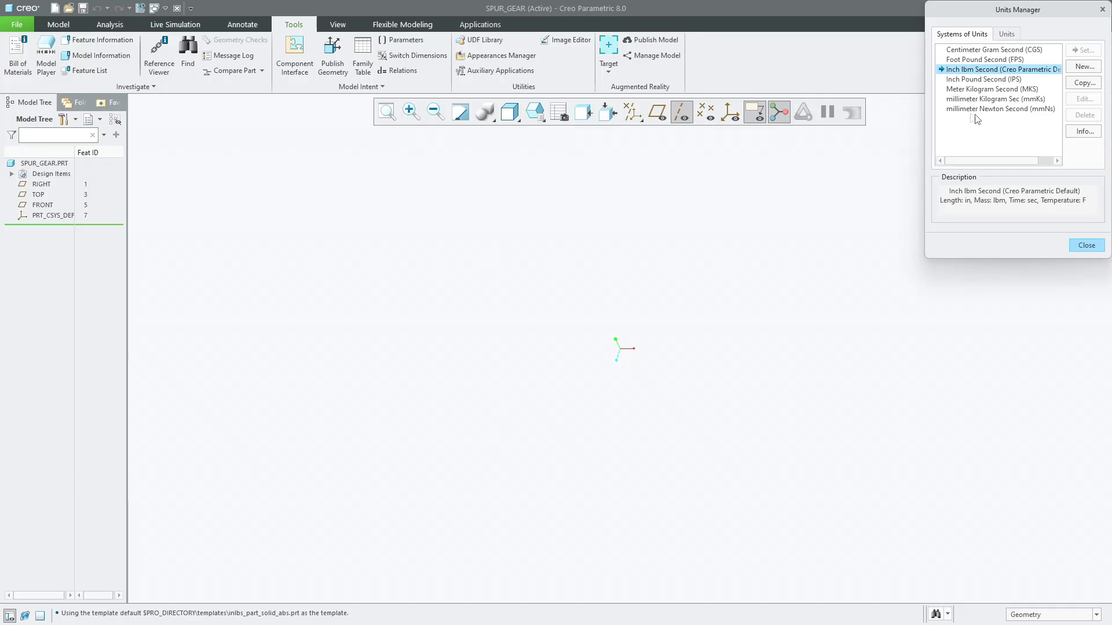
click(978, 109)
click(1083, 51)
click(1050, 394)
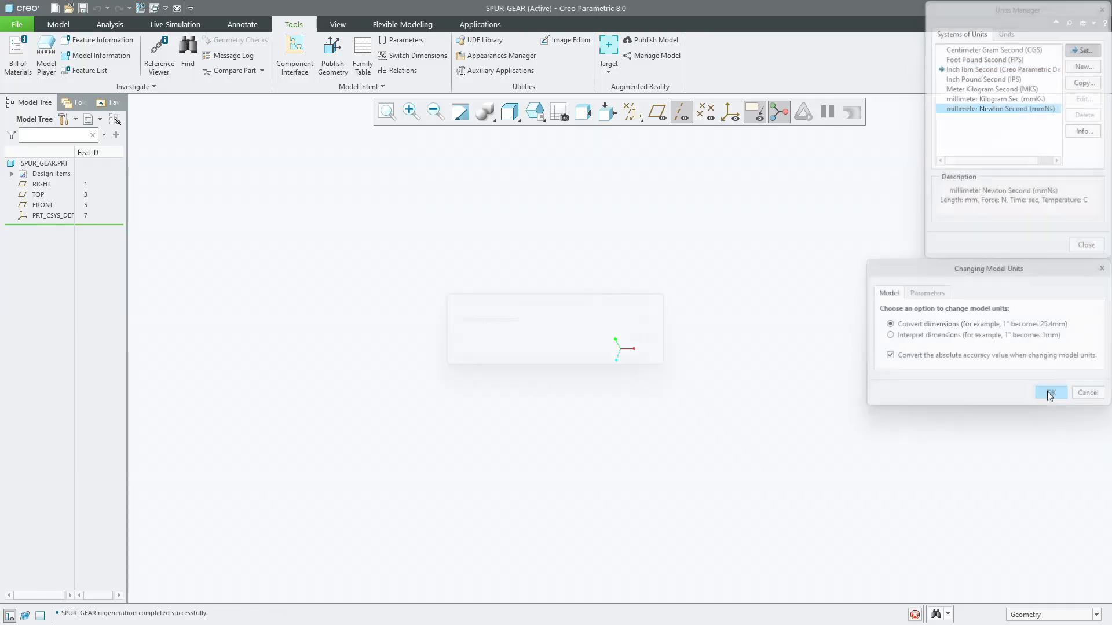
click(1084, 245)
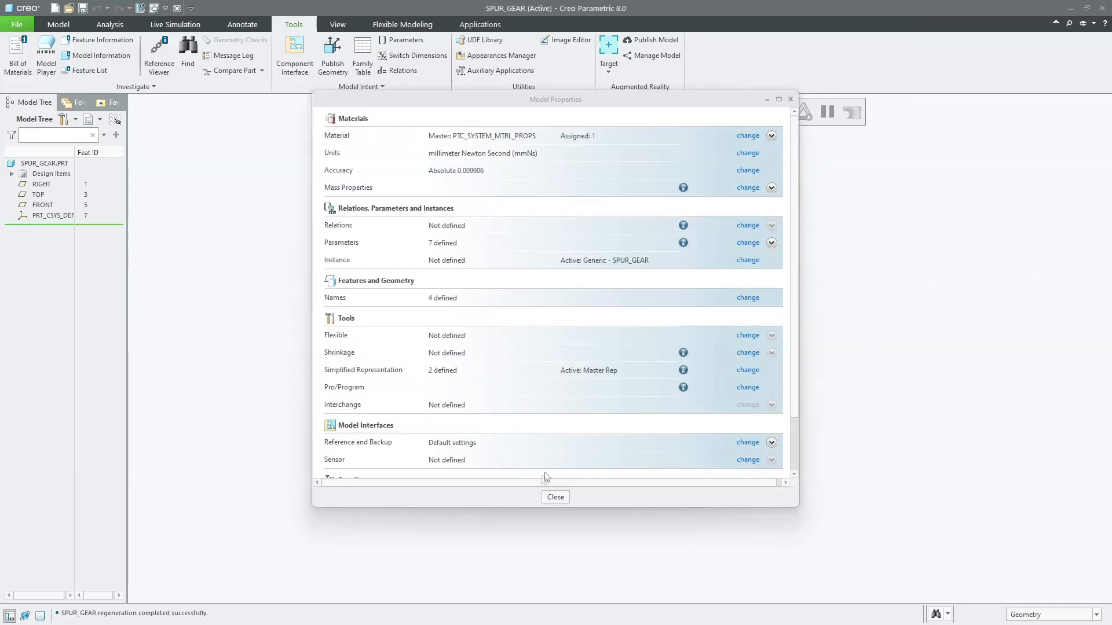
click(554, 497)
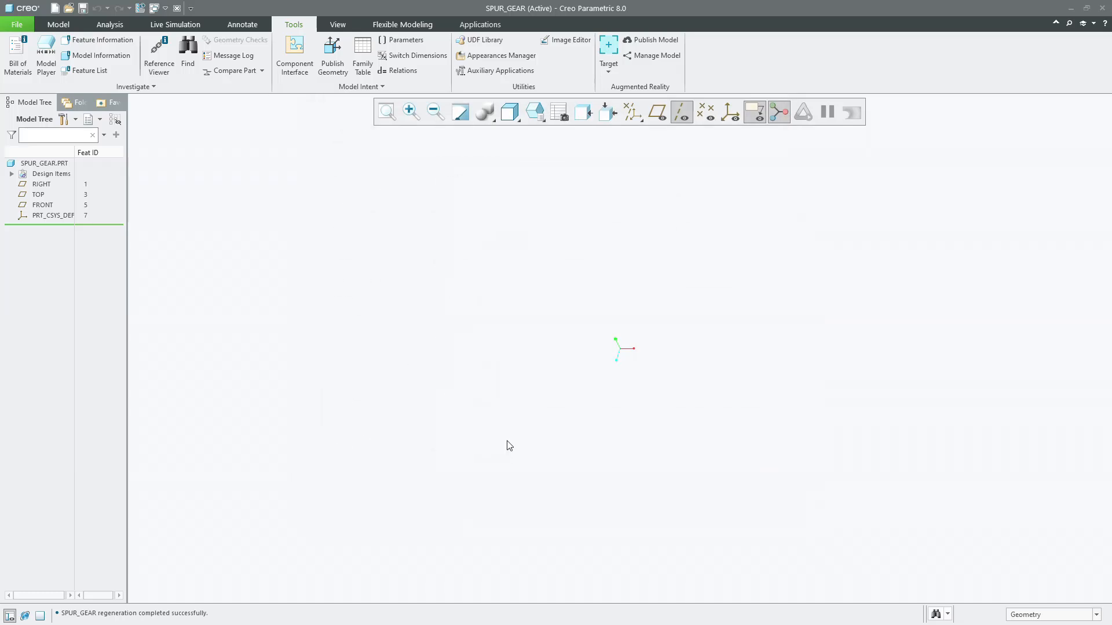
Show the datum planes and start a sketch on the FRONT plane, oriented parallel to the screen.
click(649, 114)
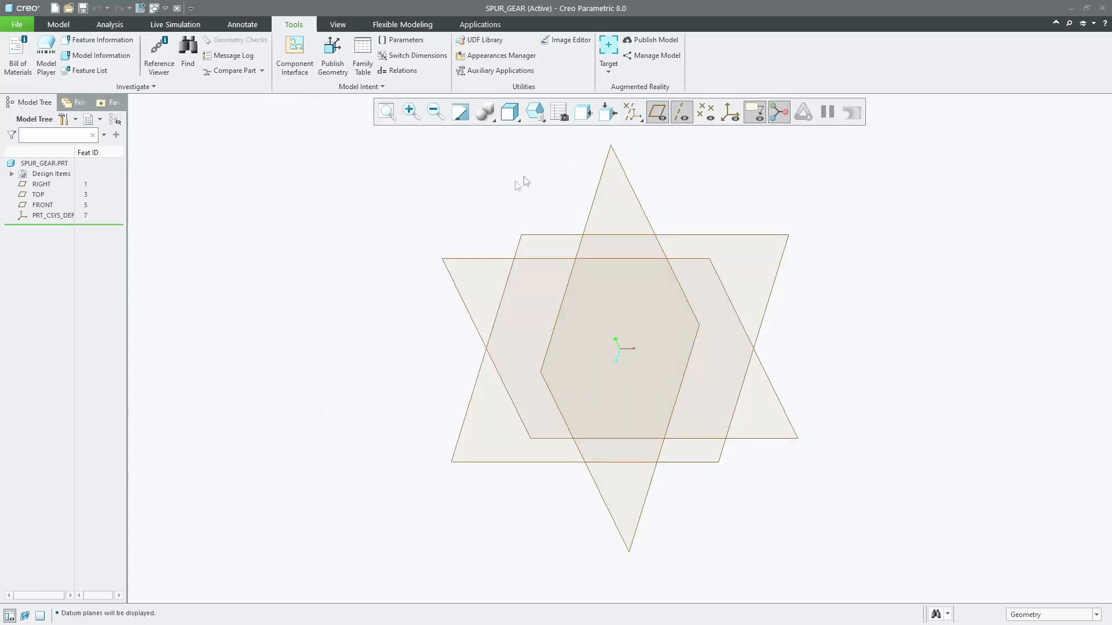
click(61, 25)
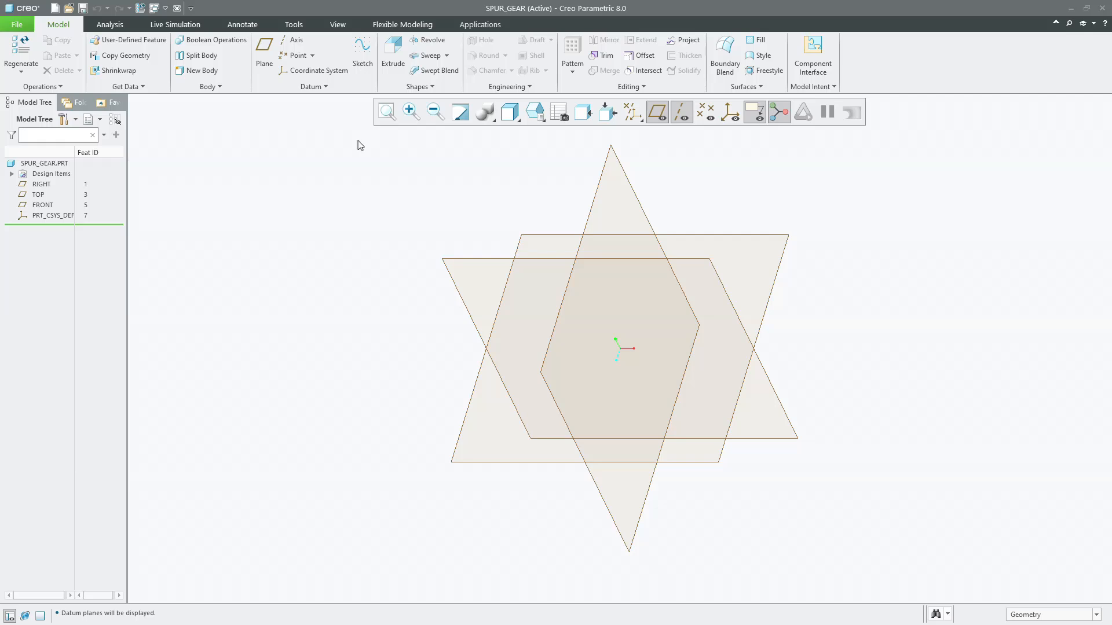
click(359, 58)
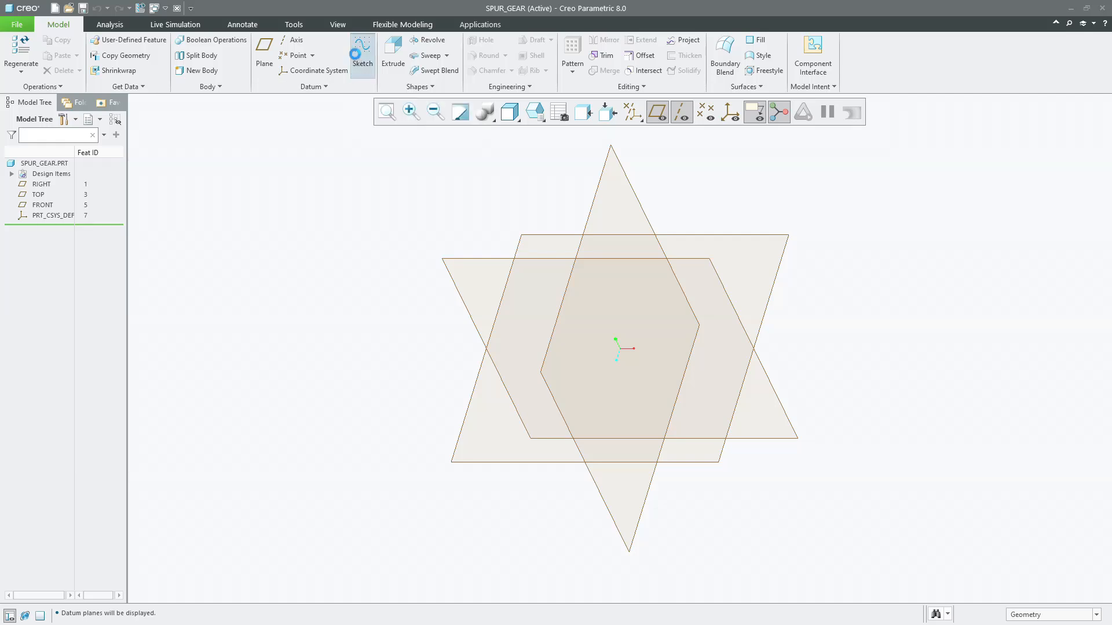
click(452, 265)
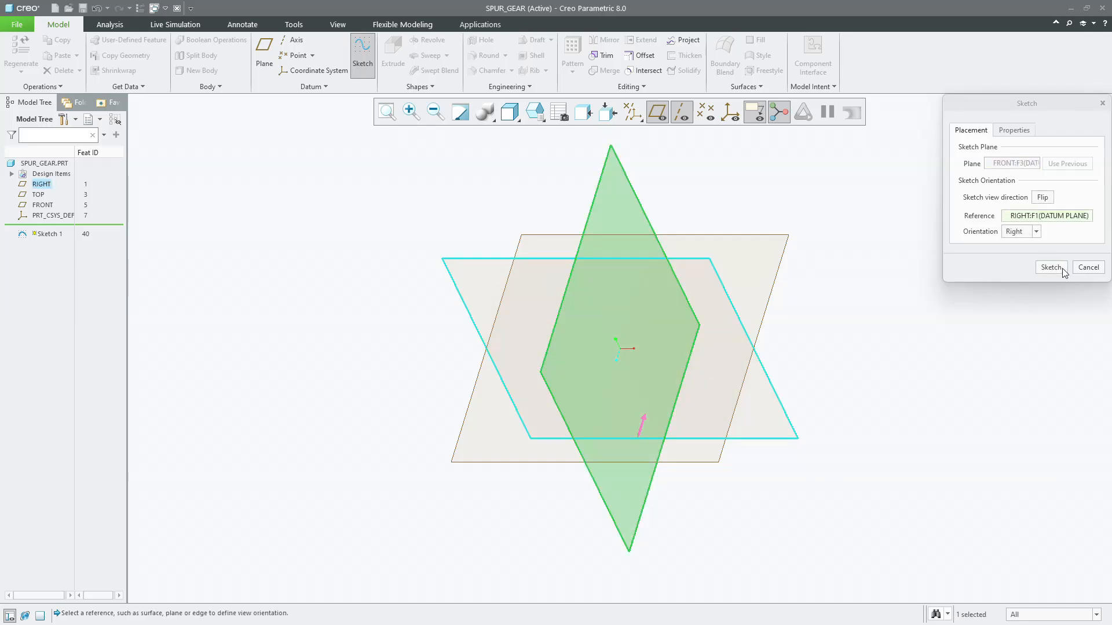
click(1051, 267)
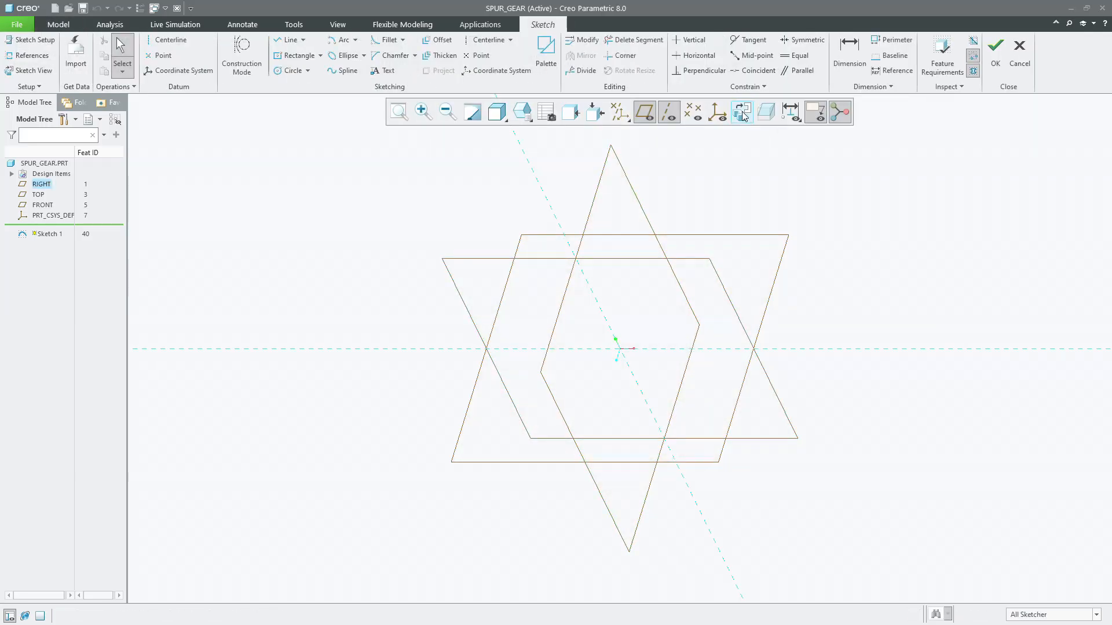
click(742, 113)
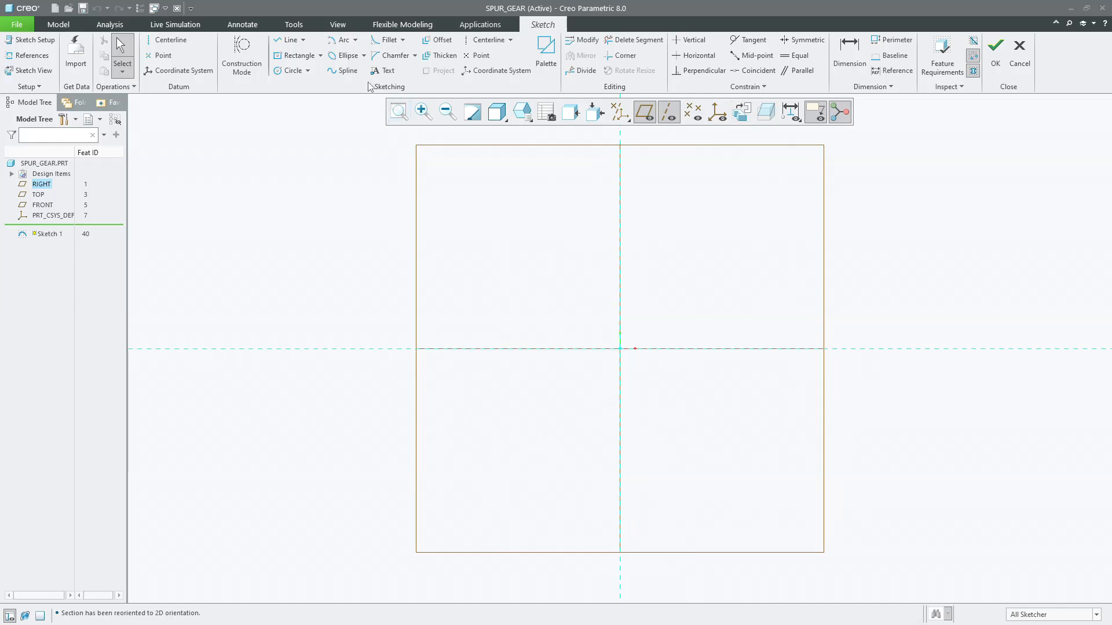
Sketch a circle about 23.7 mm in diameter centred on the origin and finish the sketch.
click(291, 70)
click(618, 352)
click(549, 274)
middle_click(522, 219)
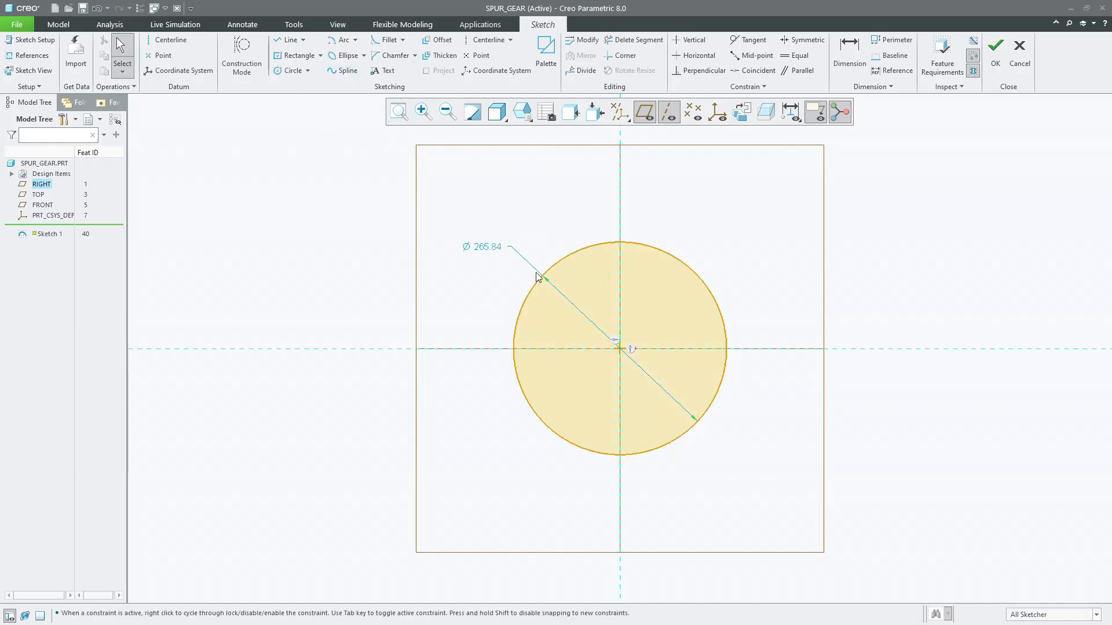
mouse_move(537, 276)
mouse_down()
mouse_move(608, 348)
mouse_move(586, 336)
mouse_up()
scroll(625, 342, up, 5)
drag(421, 231, 580, 318)
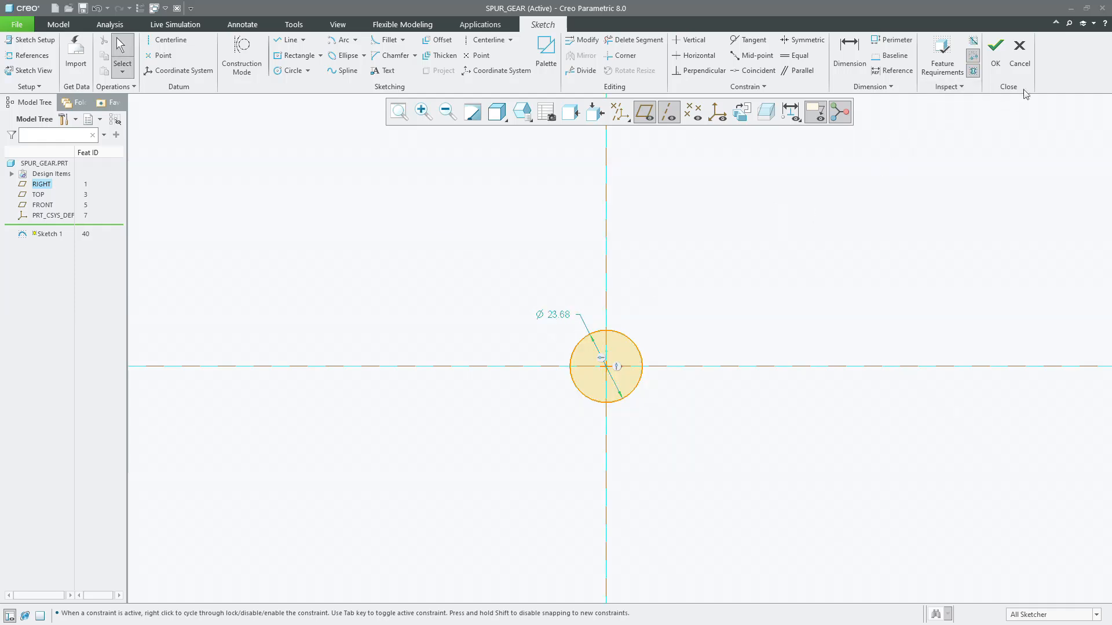
click(996, 58)
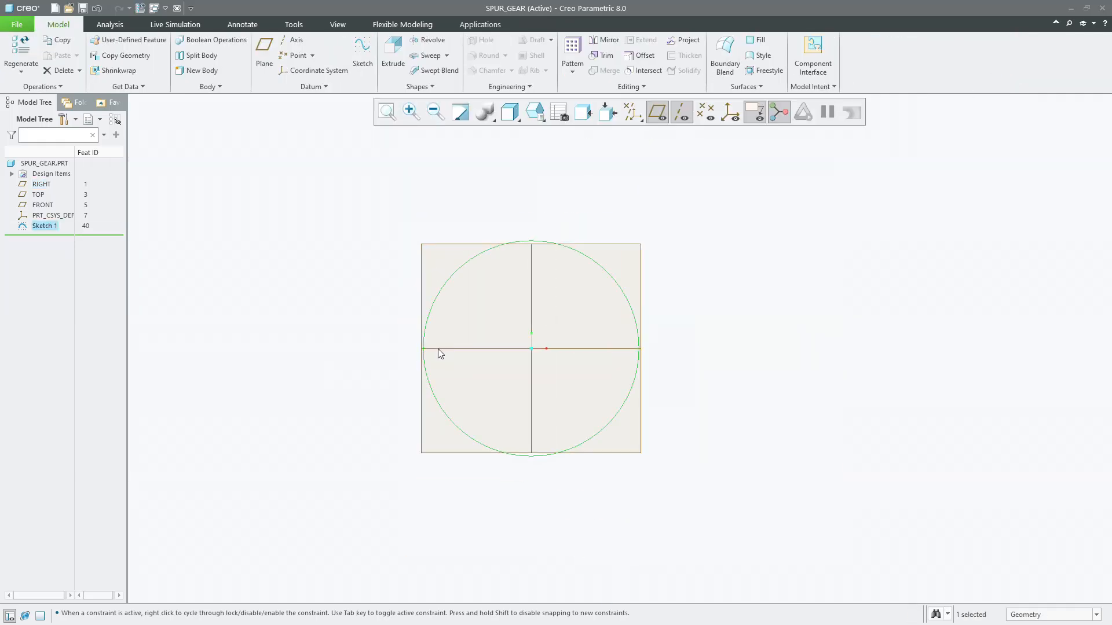
click(310, 281)
click(387, 112)
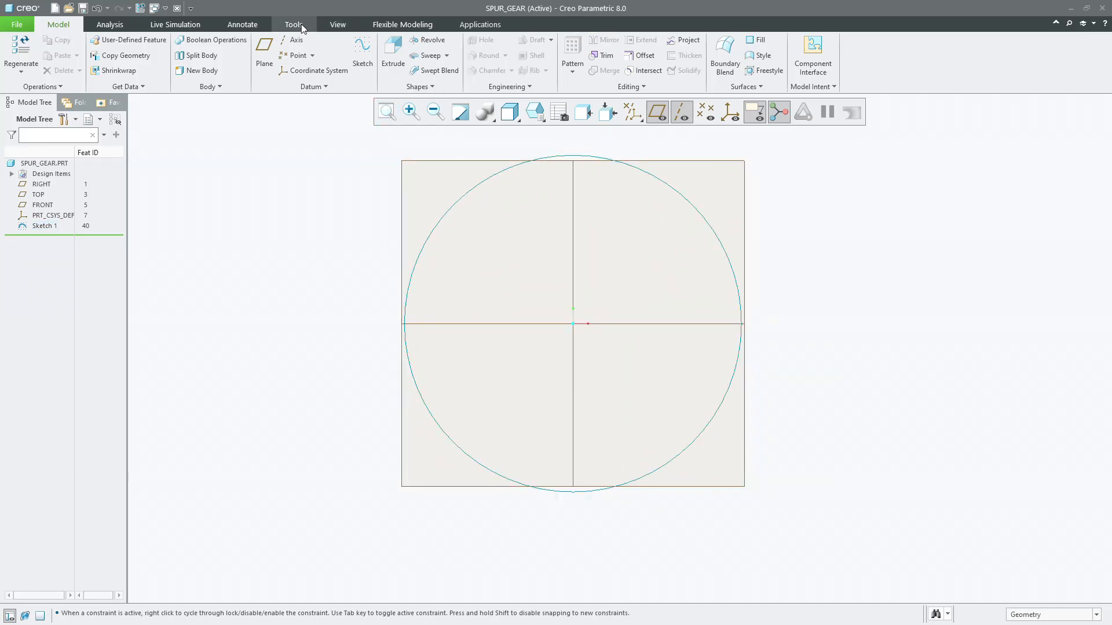
double_click(300, 25)
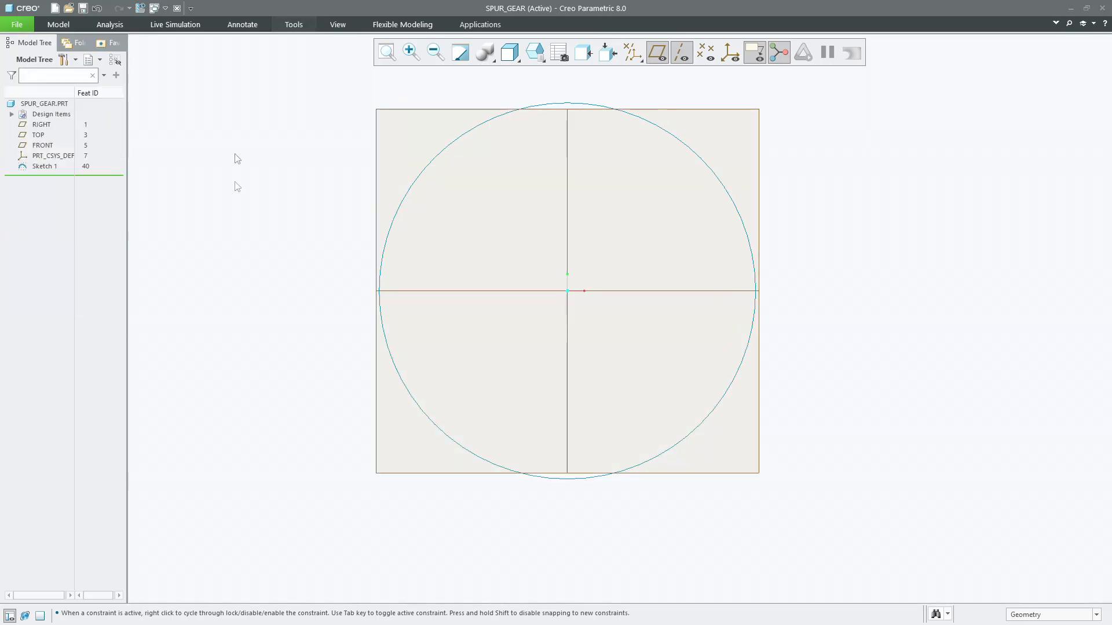
click(62, 24)
double_click(62, 24)
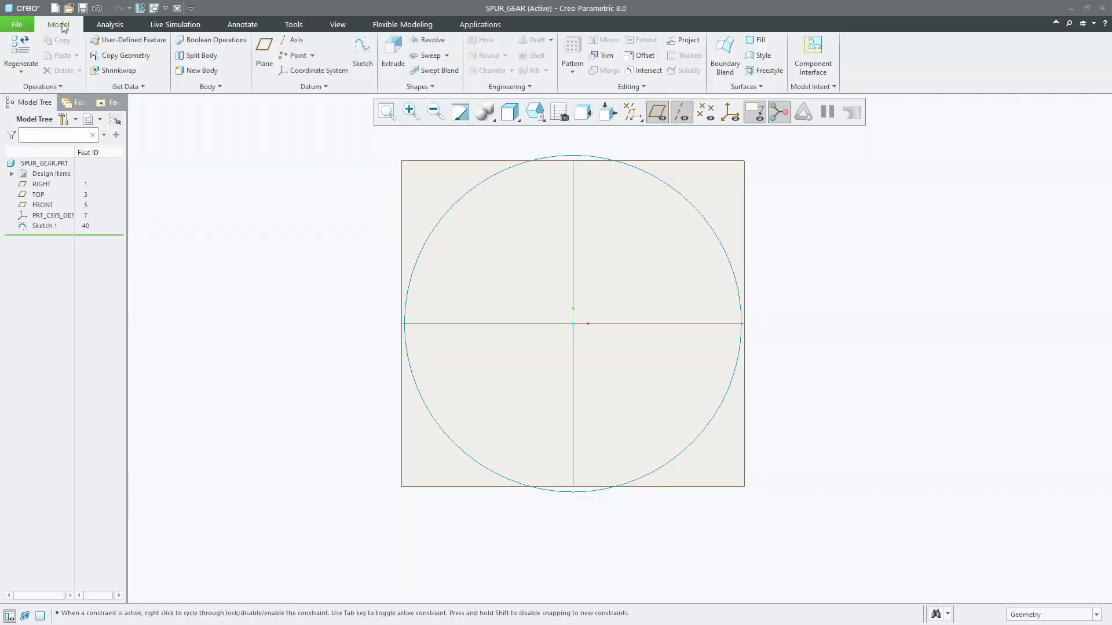
Rename the circle sketch in the model tree as PITCH_DIAMETER.
click(54, 226)
click(53, 227)
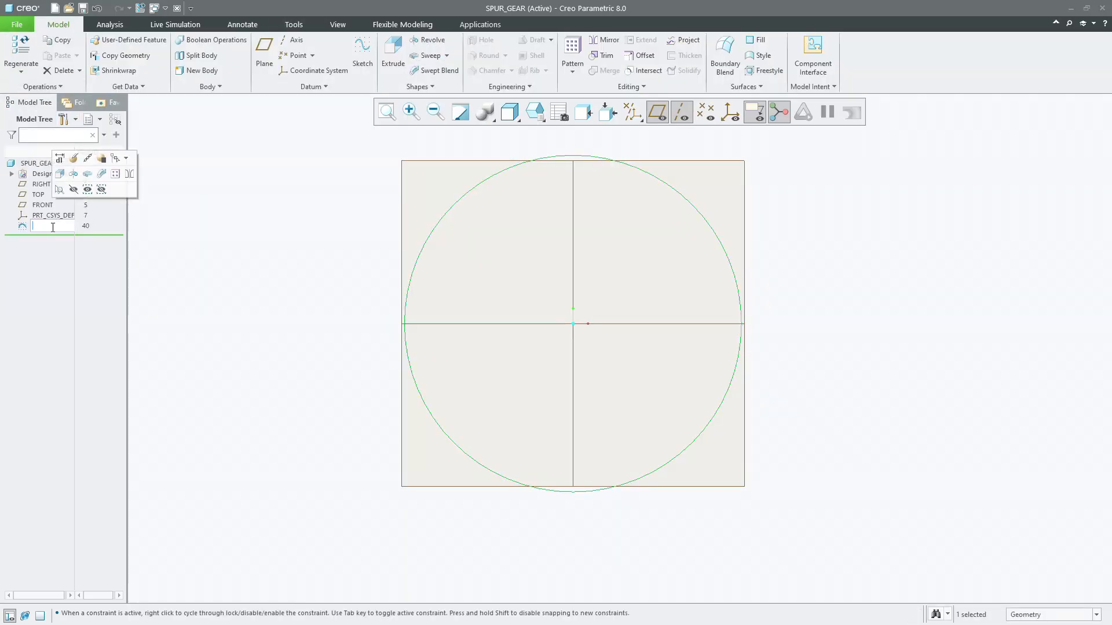
text(pitch_diameter)
key(Return)
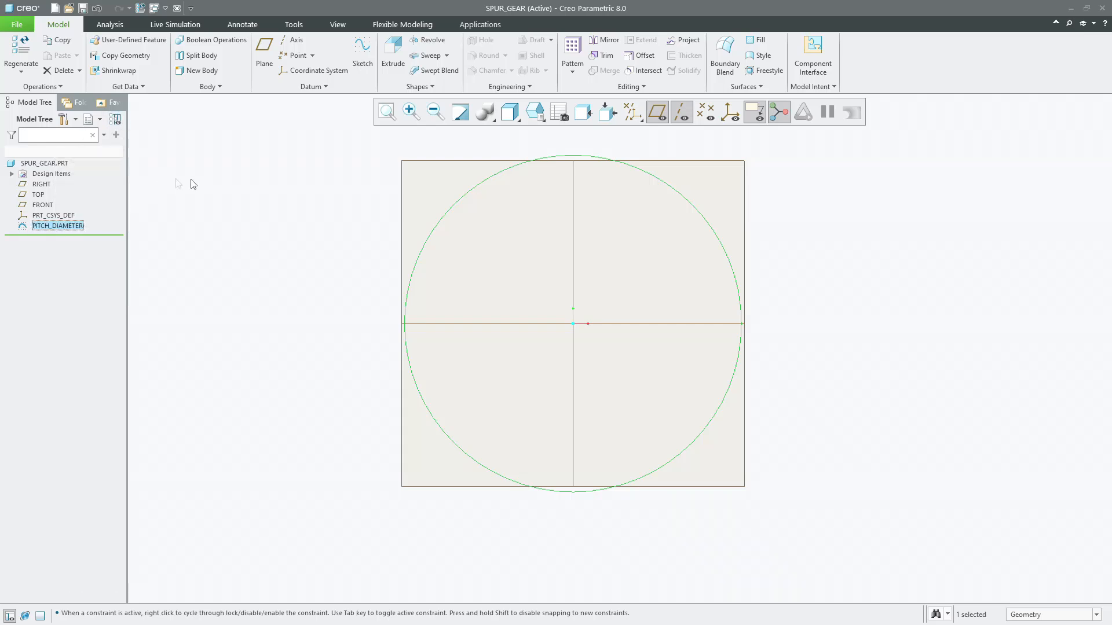
Add a relation that sets the pitch circle's diameter d0 equal to the PITCH_DIAMETER parameter.
click(295, 25)
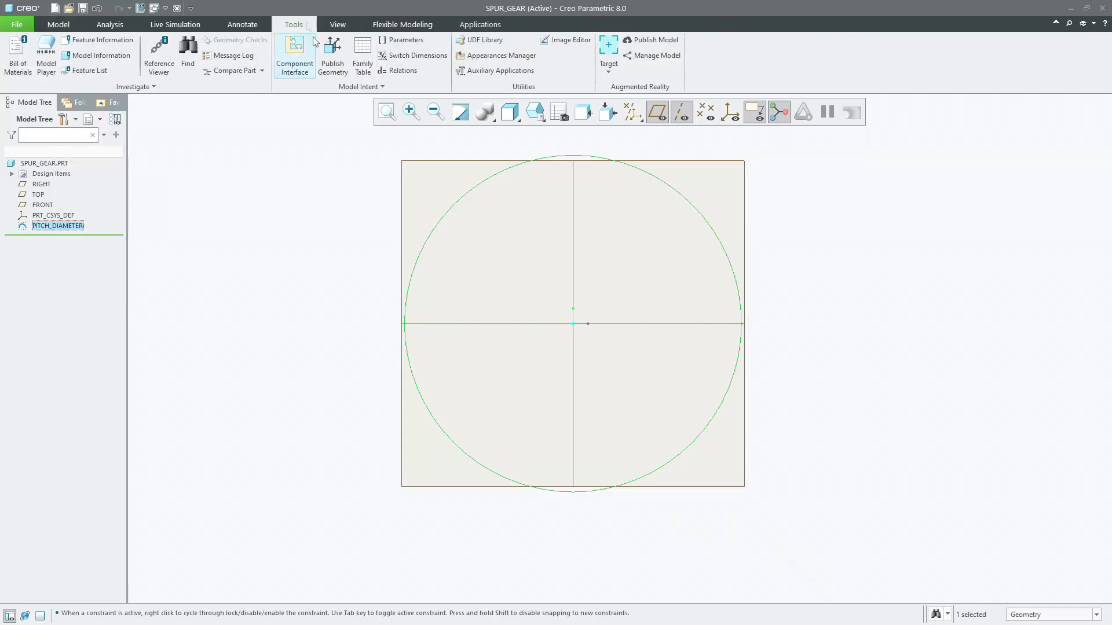
click(397, 70)
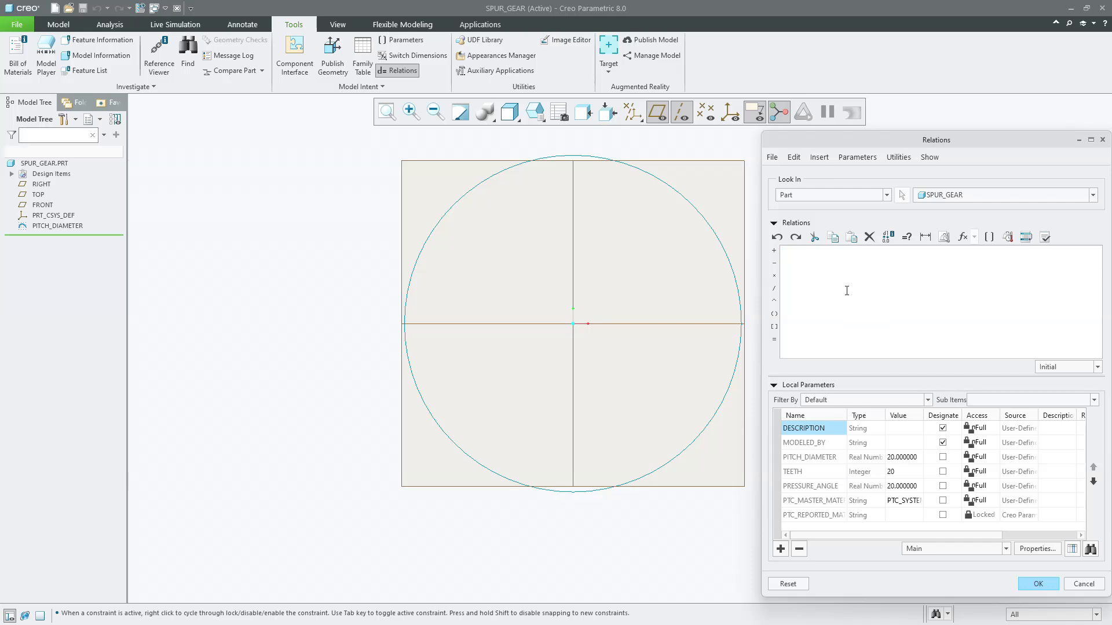
click(425, 238)
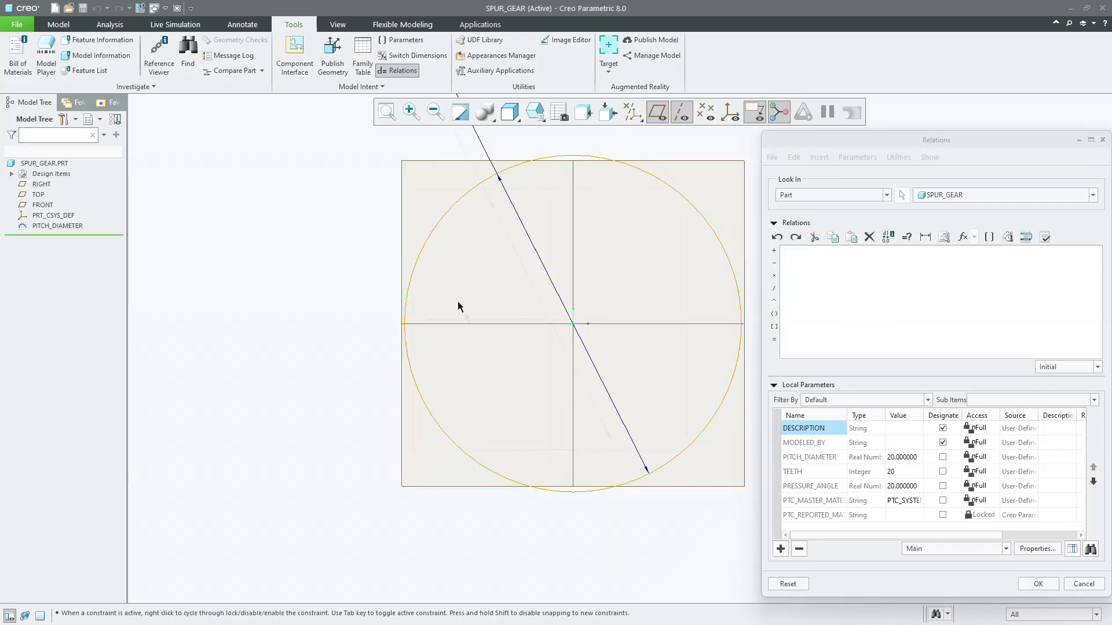
scroll(460, 306, down, 3)
click(445, 196)
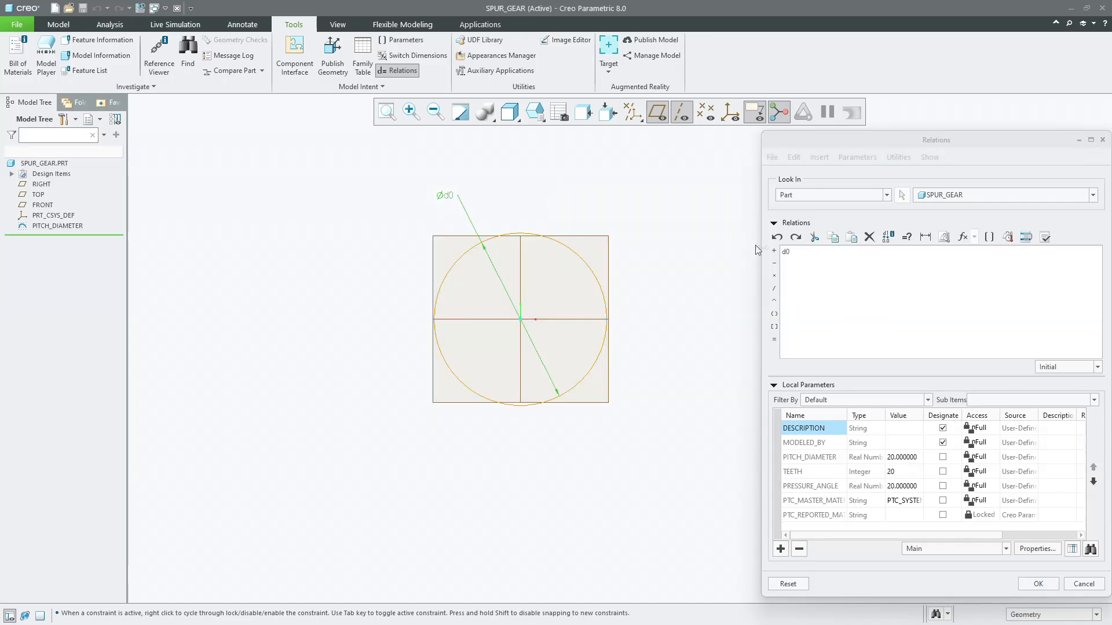
click(806, 259)
text(=)
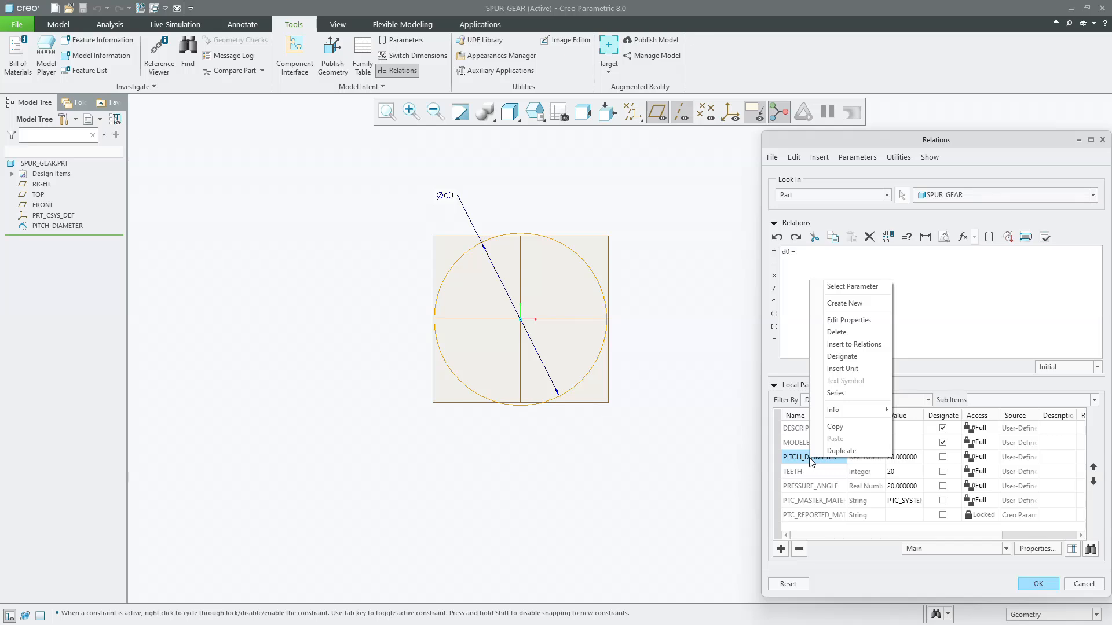
click(854, 344)
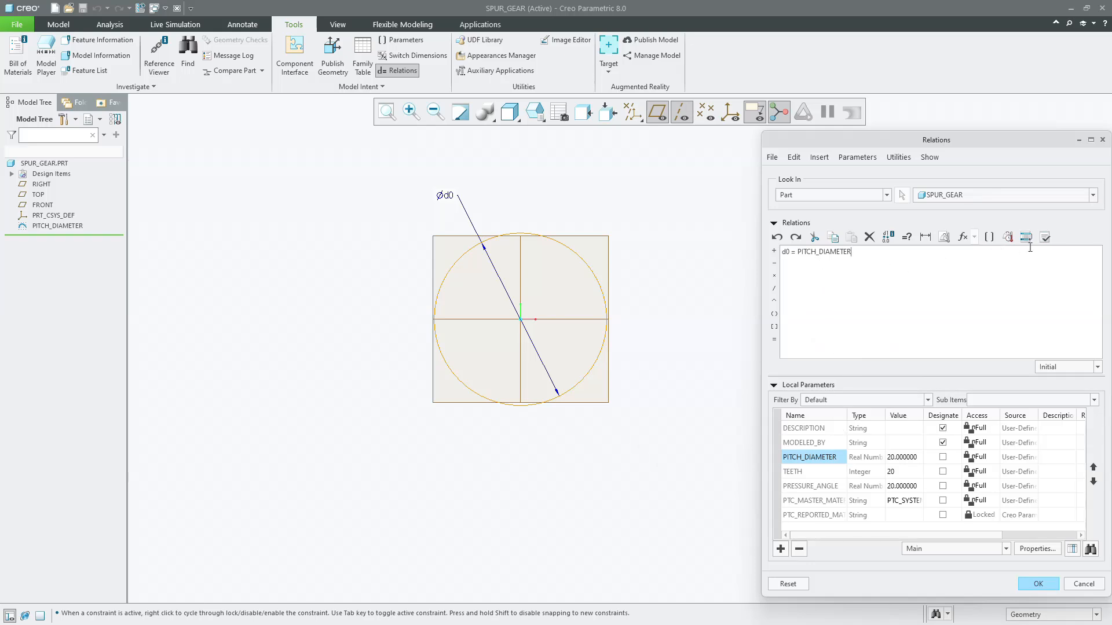
Verify the relations and accept them.
click(1044, 238)
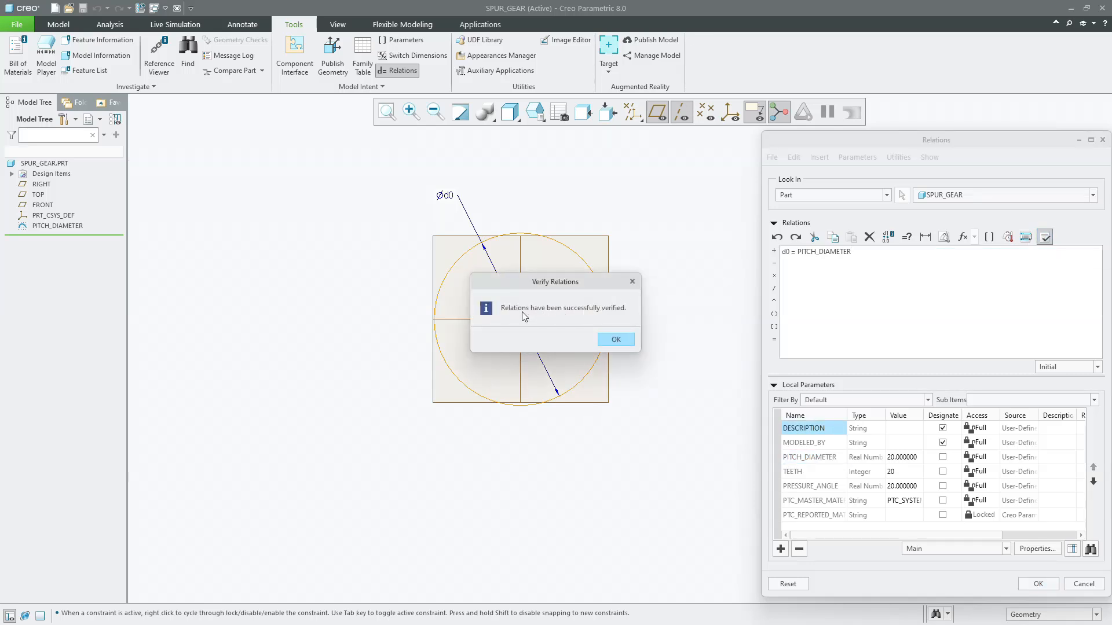
click(618, 338)
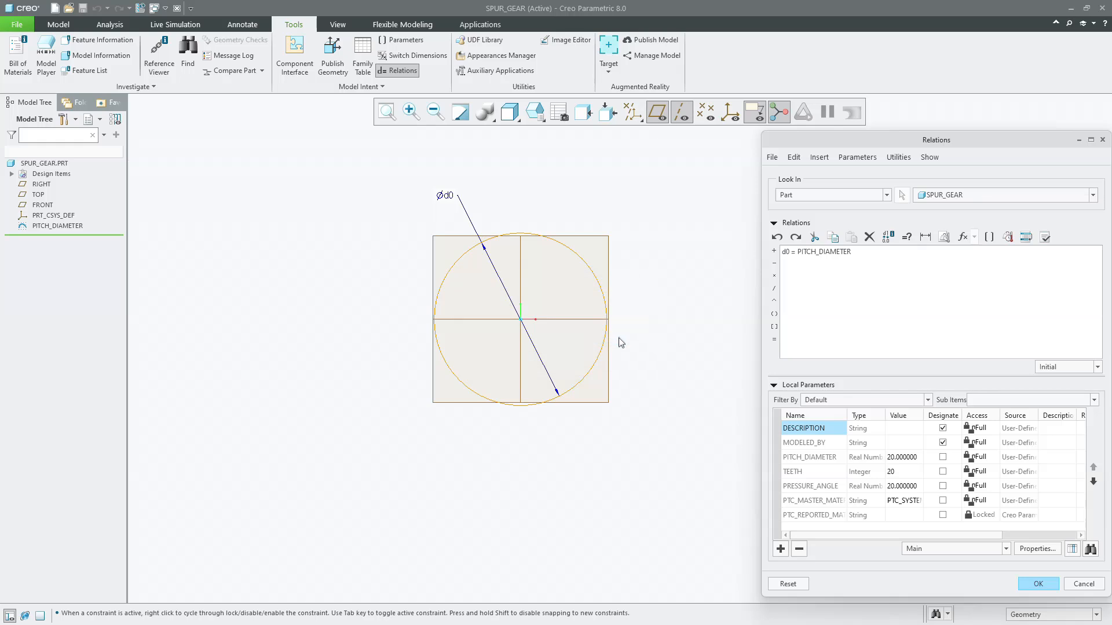
click(1036, 584)
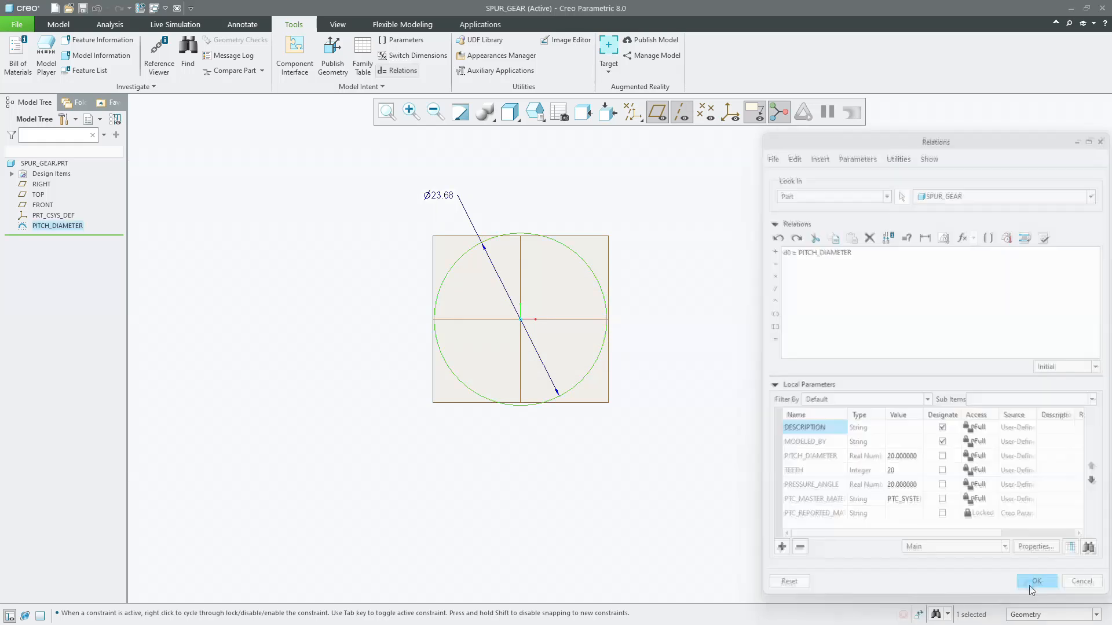
Regenerate the part and display the pitch circle's diameter dimension to check it.
click(71, 28)
click(24, 52)
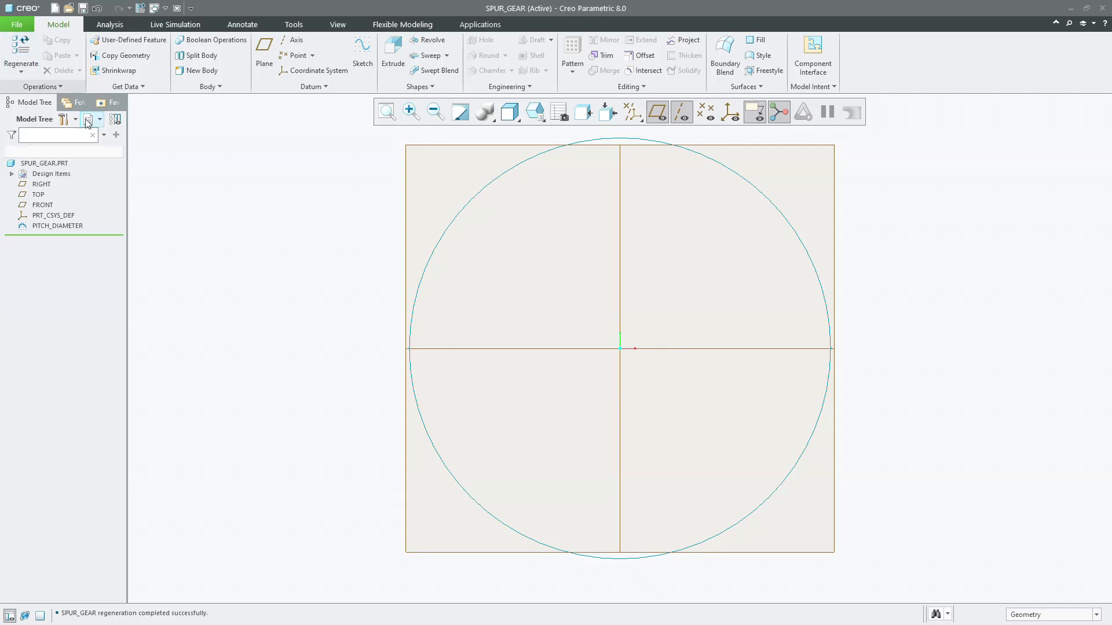
click(455, 222)
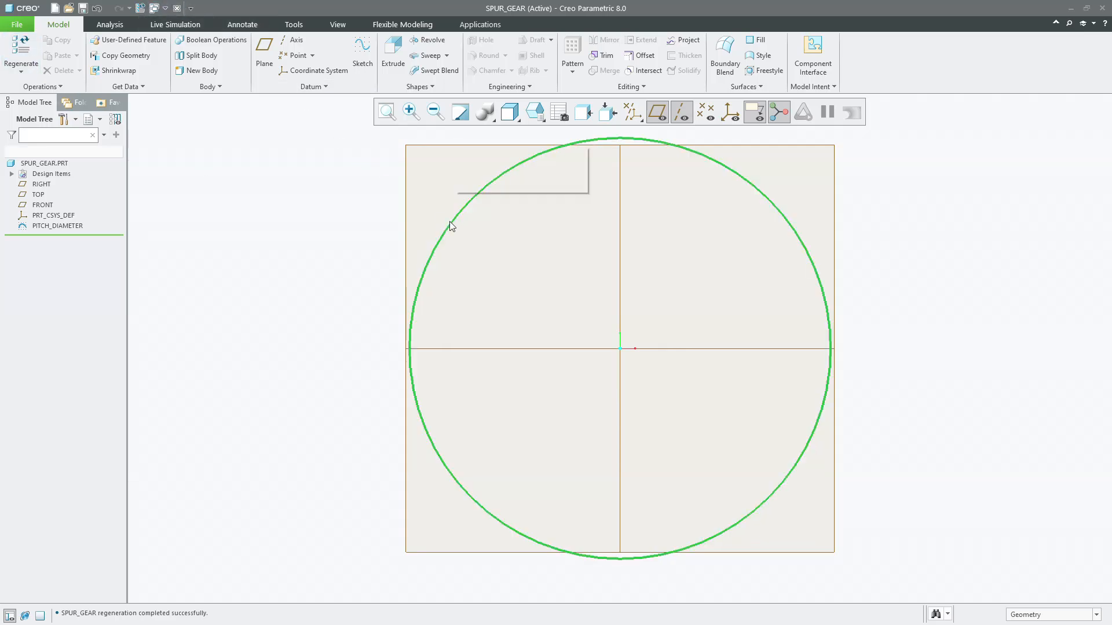
click(461, 154)
scroll(366, 208, up, 3)
scroll(376, 126, down, 3)
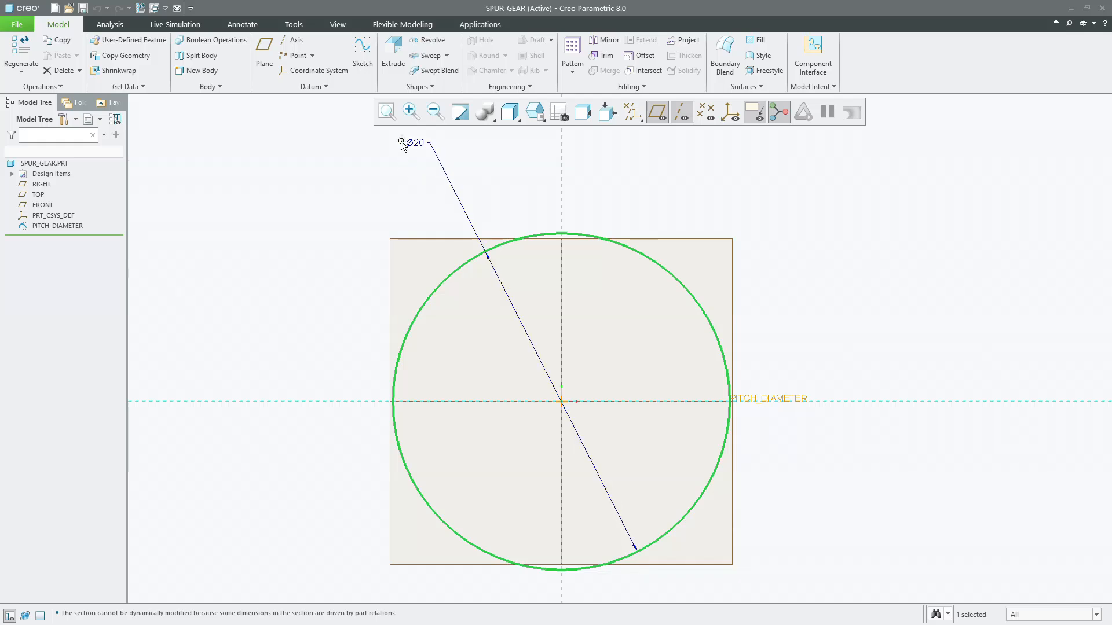
click(377, 184)
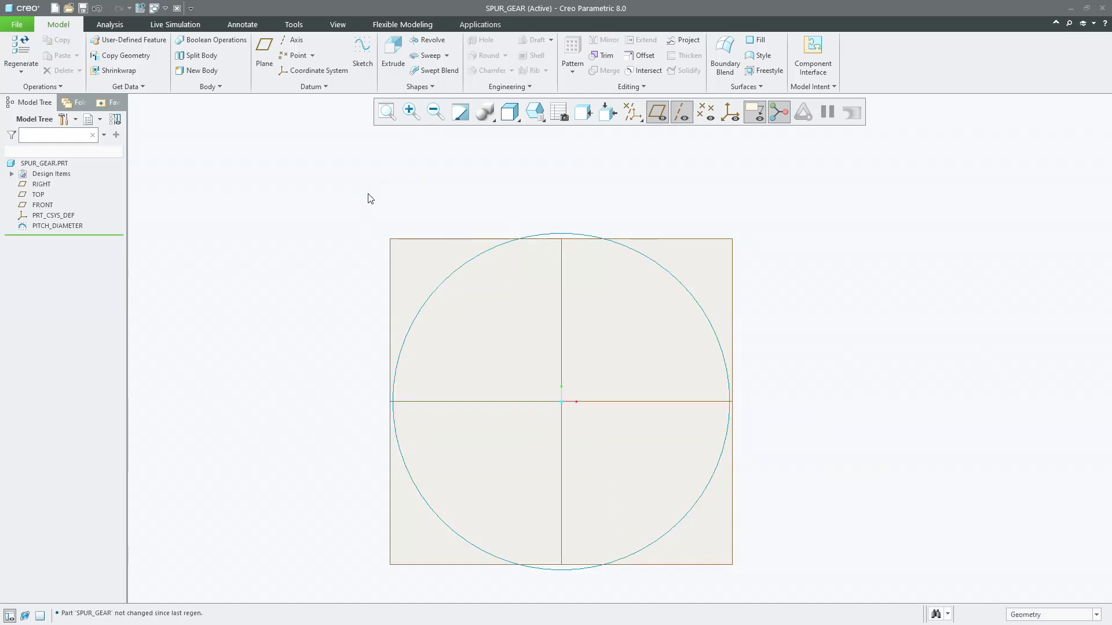
Sketch a circle about 17.1 mm in diameter on the FRONT plane, centred on the origin inside the pitch circle, and finish the sketch.
click(387, 111)
click(370, 53)
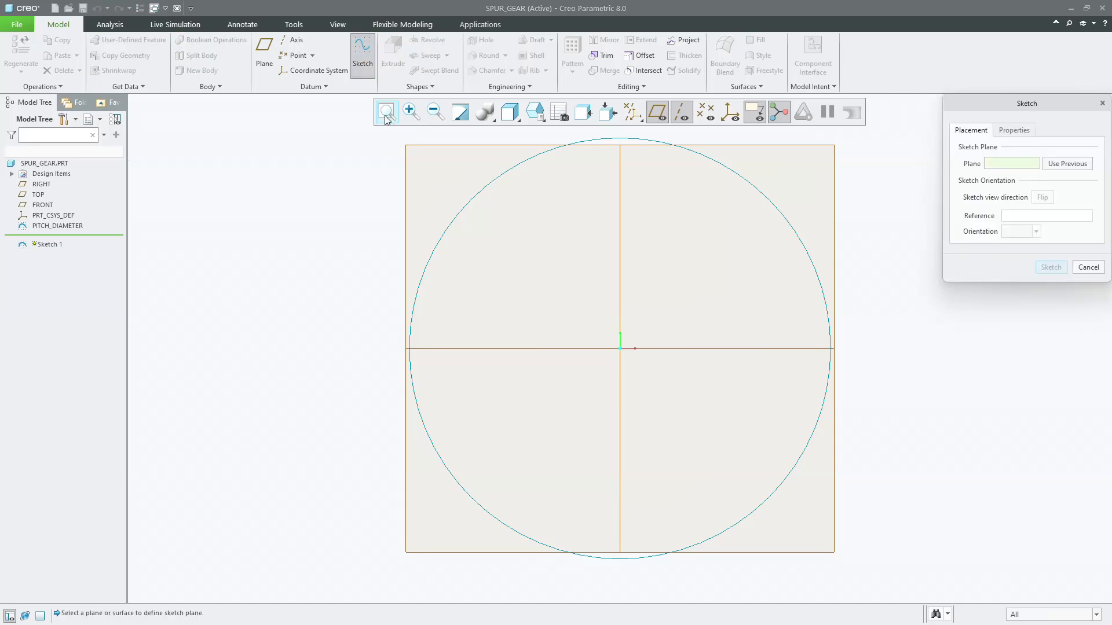
click(406, 144)
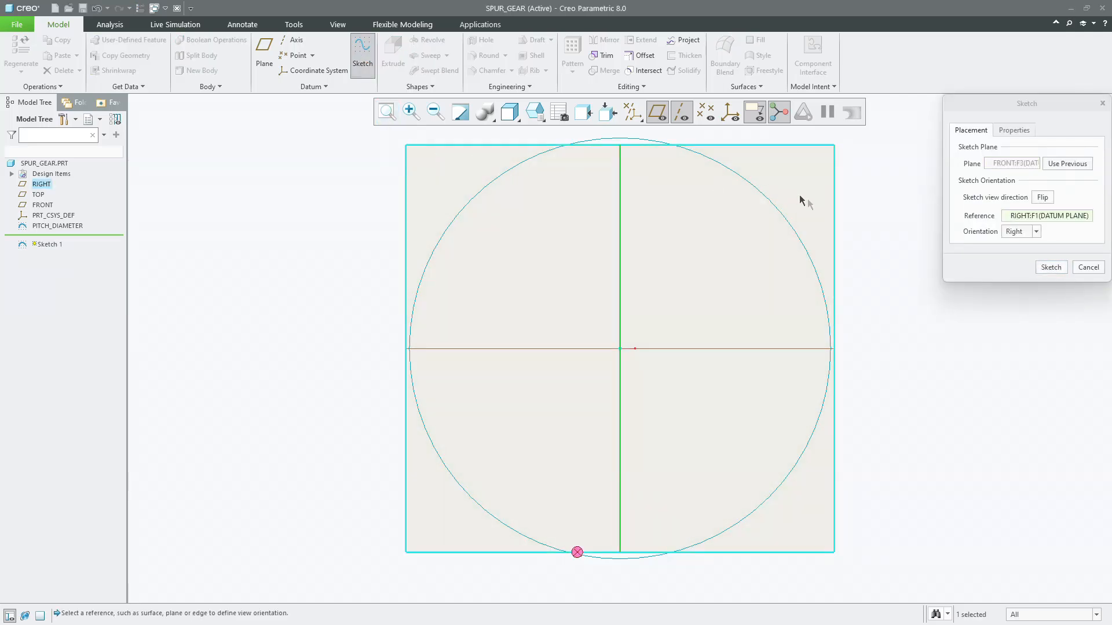
click(1050, 267)
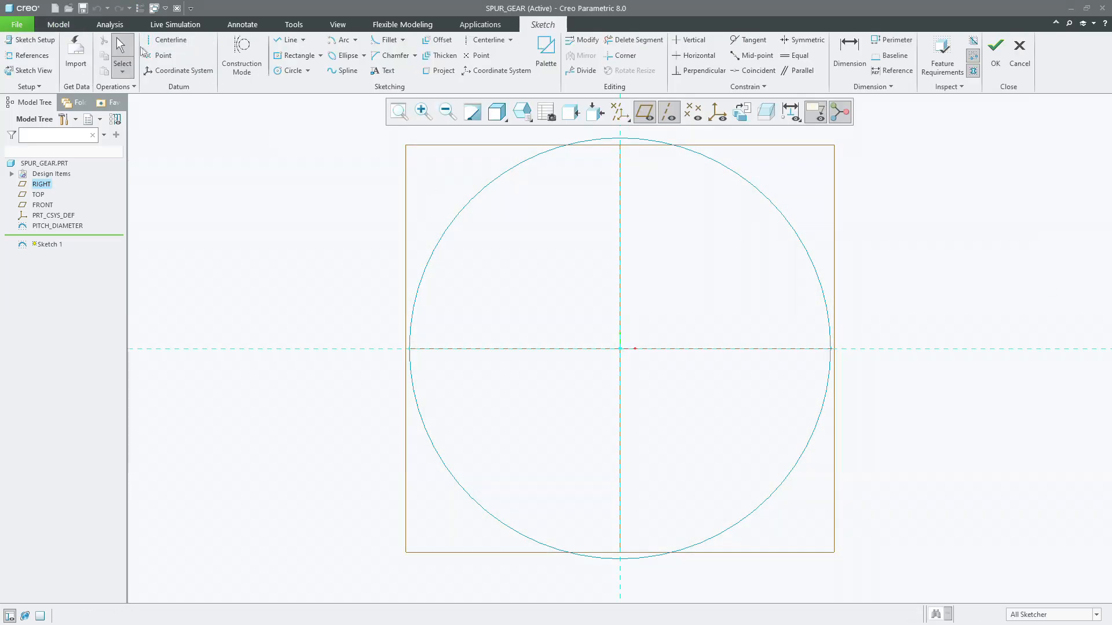
click(292, 72)
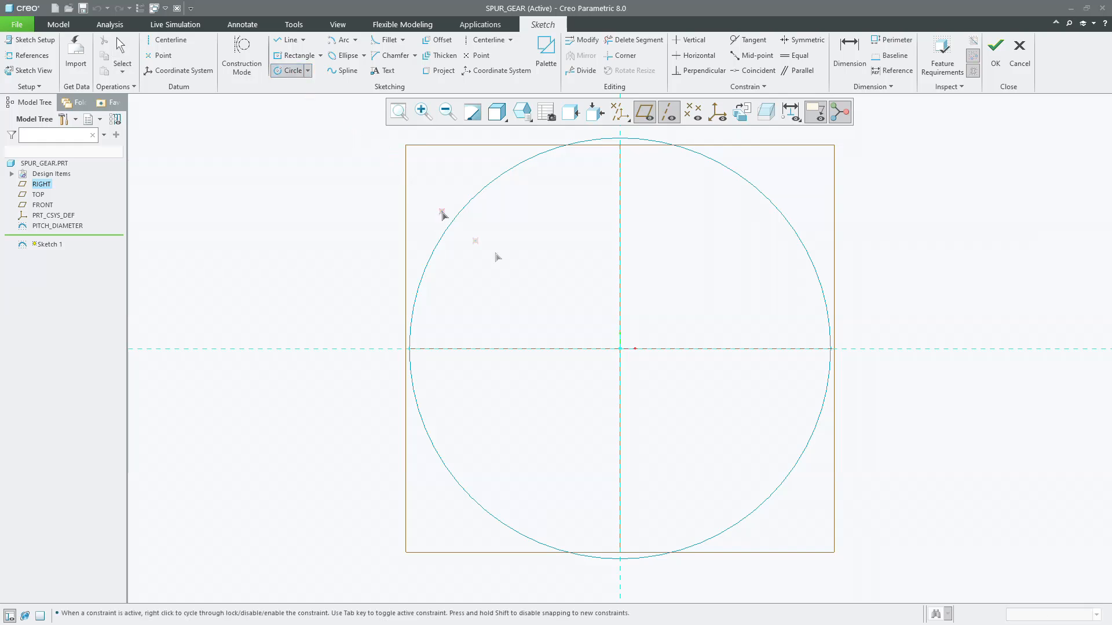
click(619, 349)
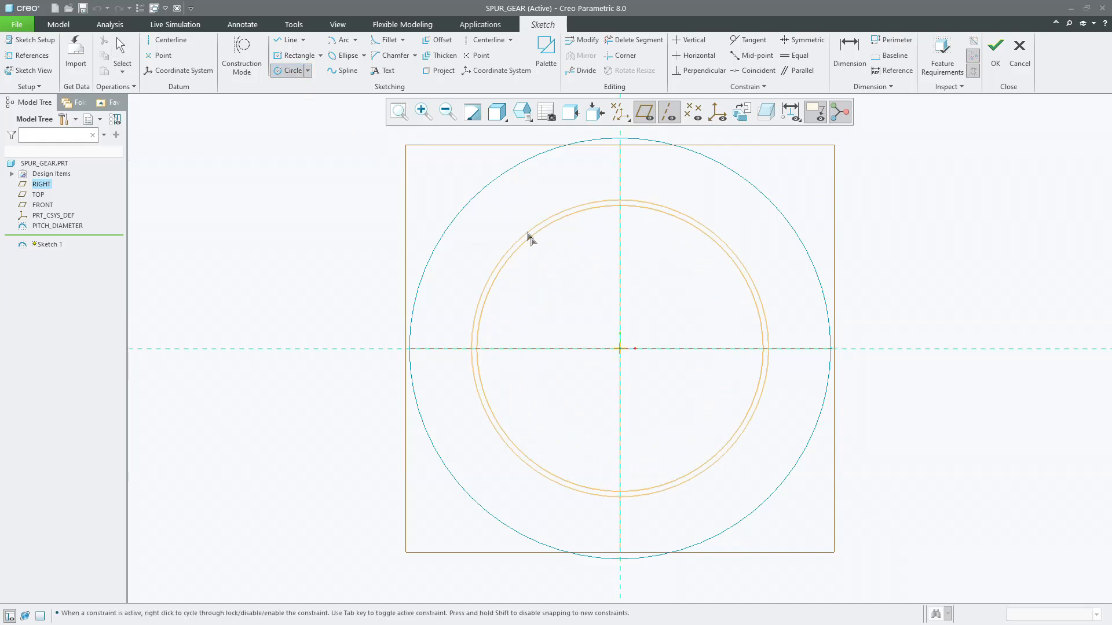
click(510, 208)
middle_click(536, 244)
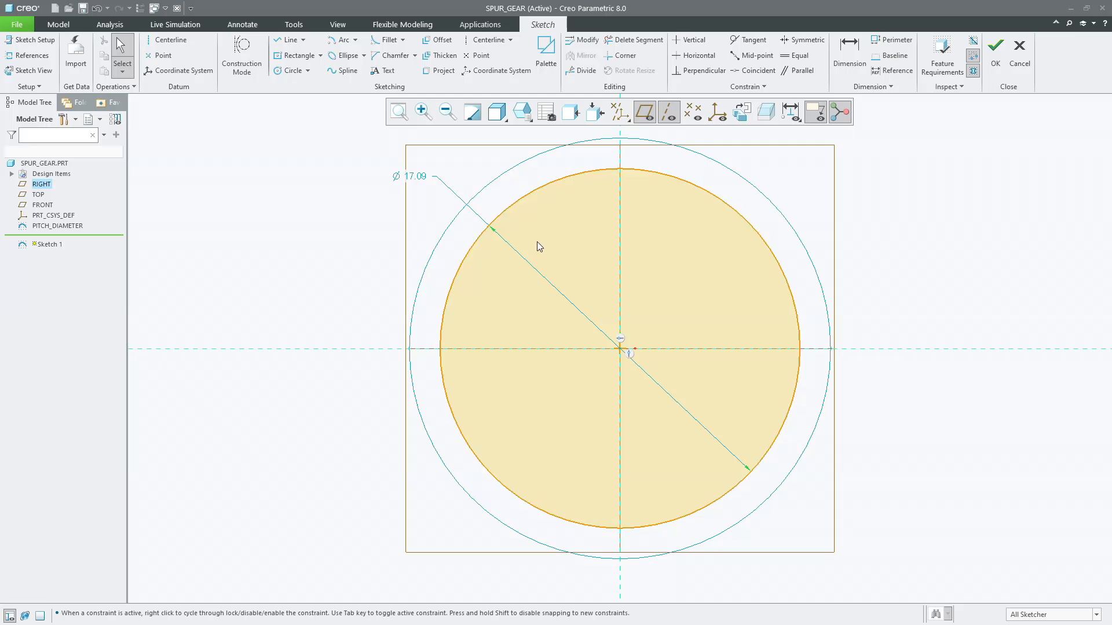
click(994, 58)
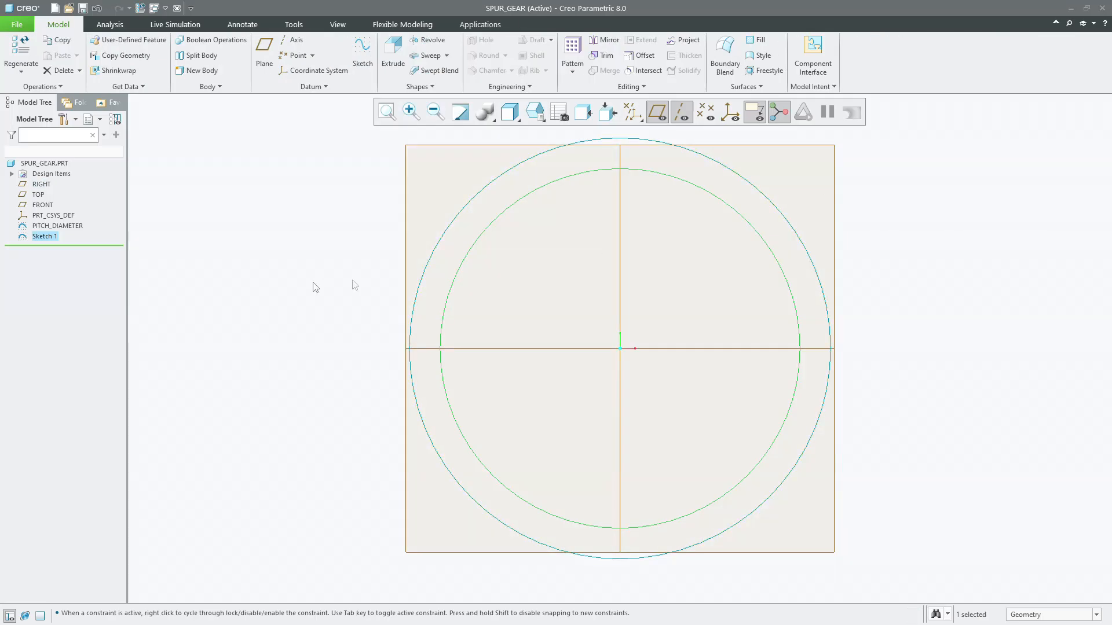
Rename the inner circle sketch in the model tree as ROOT_DIAMETER.
double_click(49, 236)
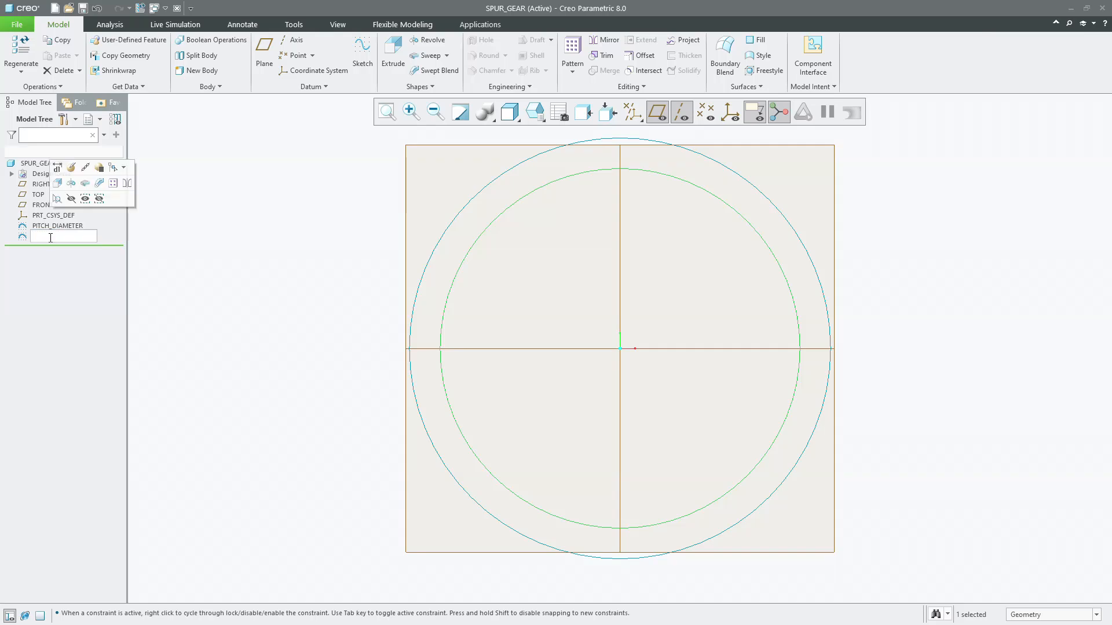
text(root_diameter)
key(Return)
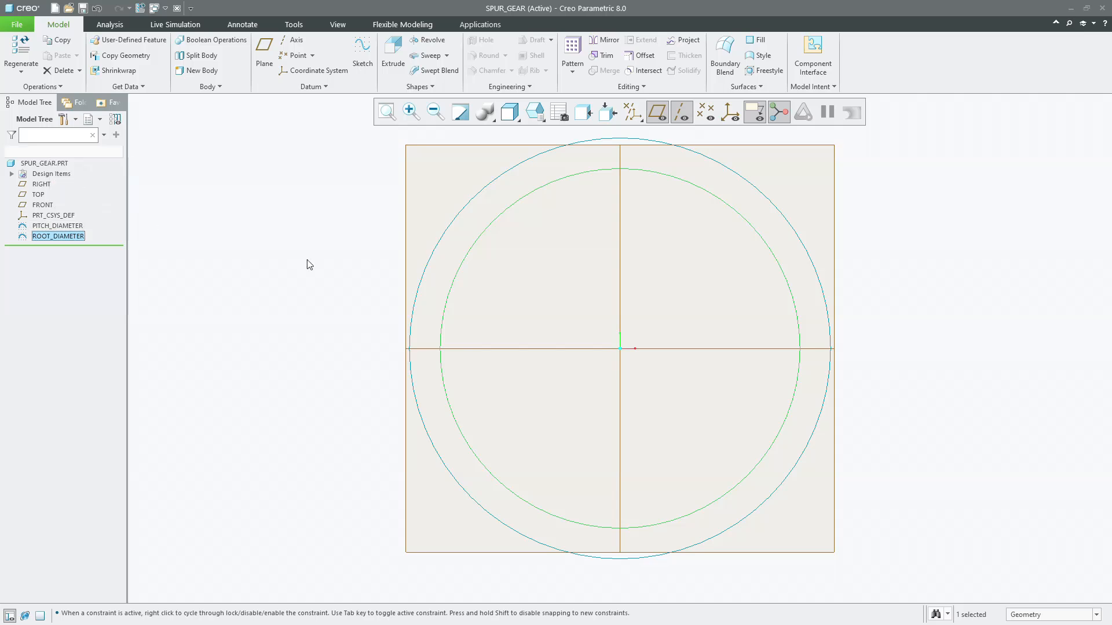
click(307, 263)
Sketch a circle about 23.1 mm in diameter on the FRONT plane, centred on the origin around the pitch circle, and finish the sketch.
scroll(278, 281, down, 1)
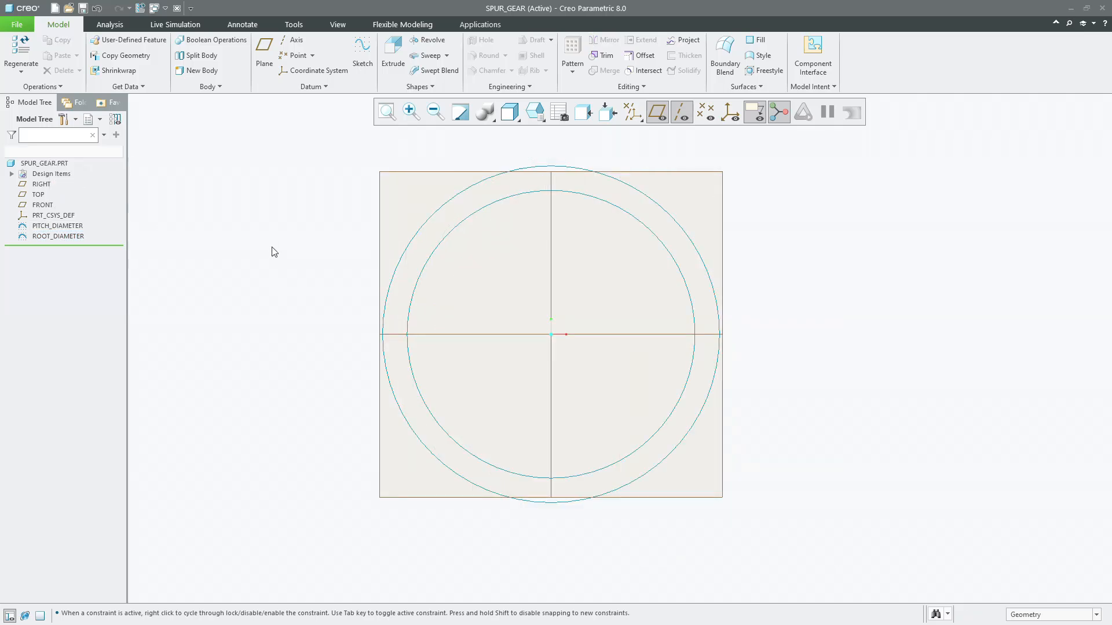
click(363, 55)
click(398, 173)
click(1050, 267)
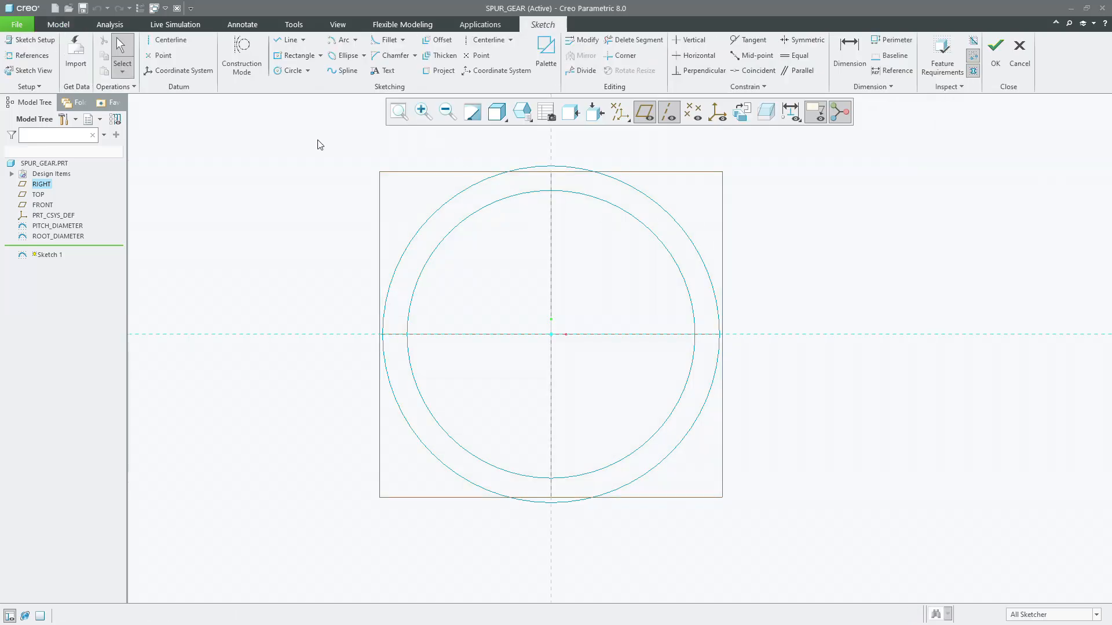
click(288, 71)
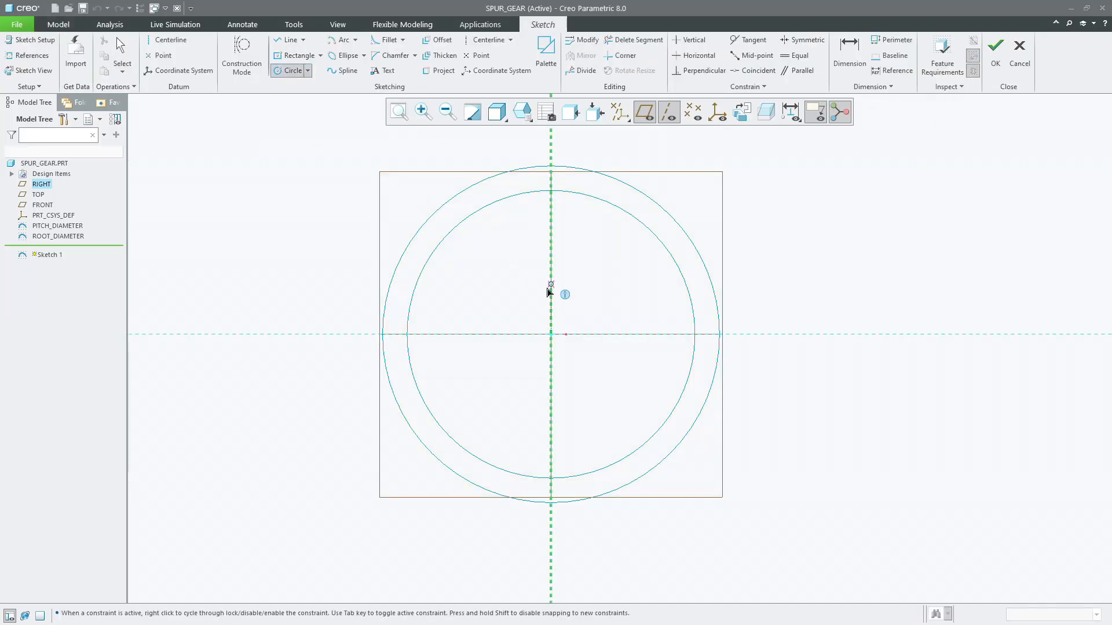
click(551, 334)
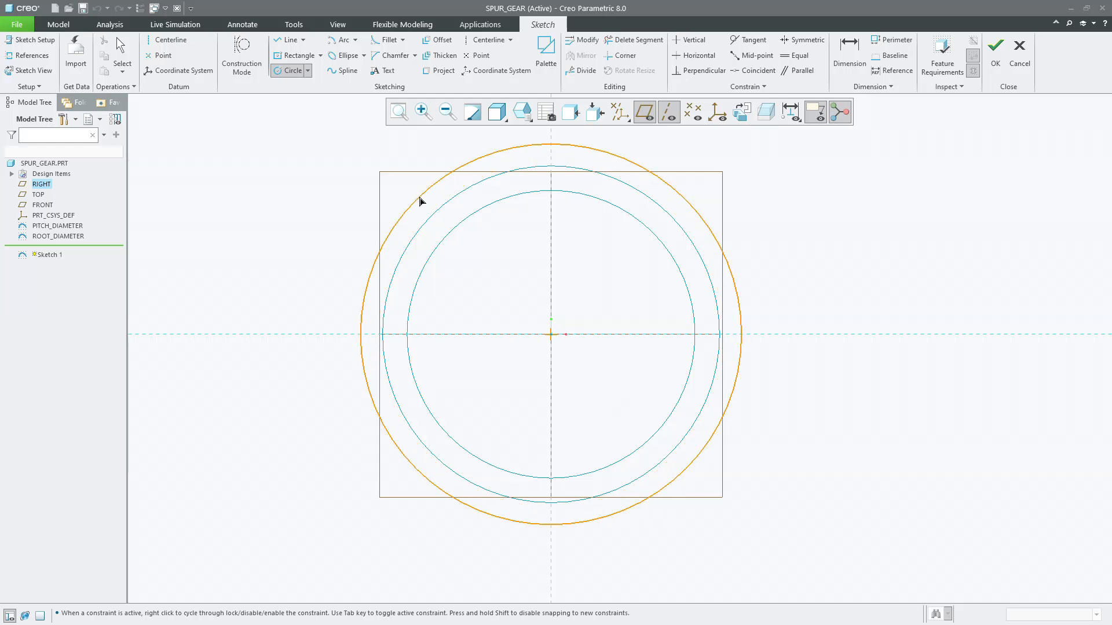
click(414, 197)
middle_click(414, 197)
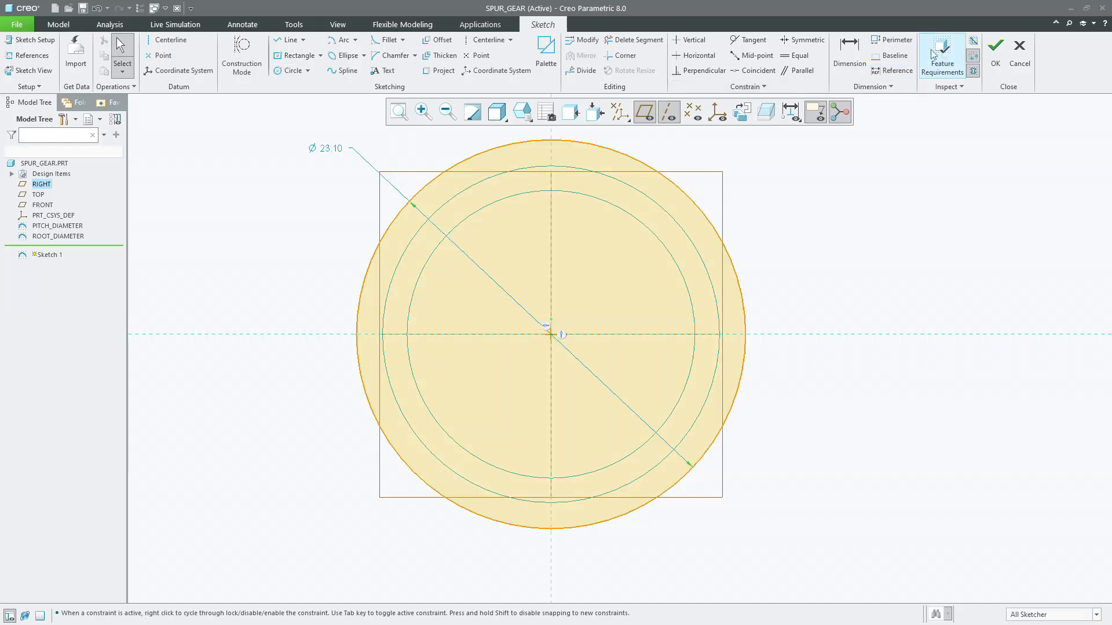
click(996, 51)
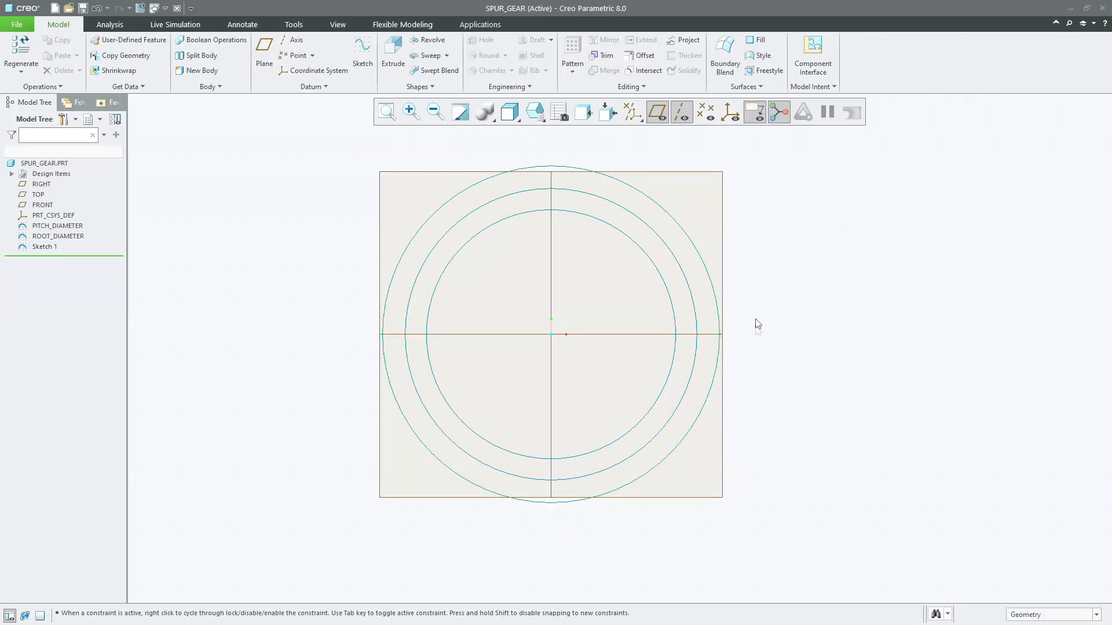
Rename the outer circle sketch in the model tree as TIP_DIAMETER.
click(46, 247)
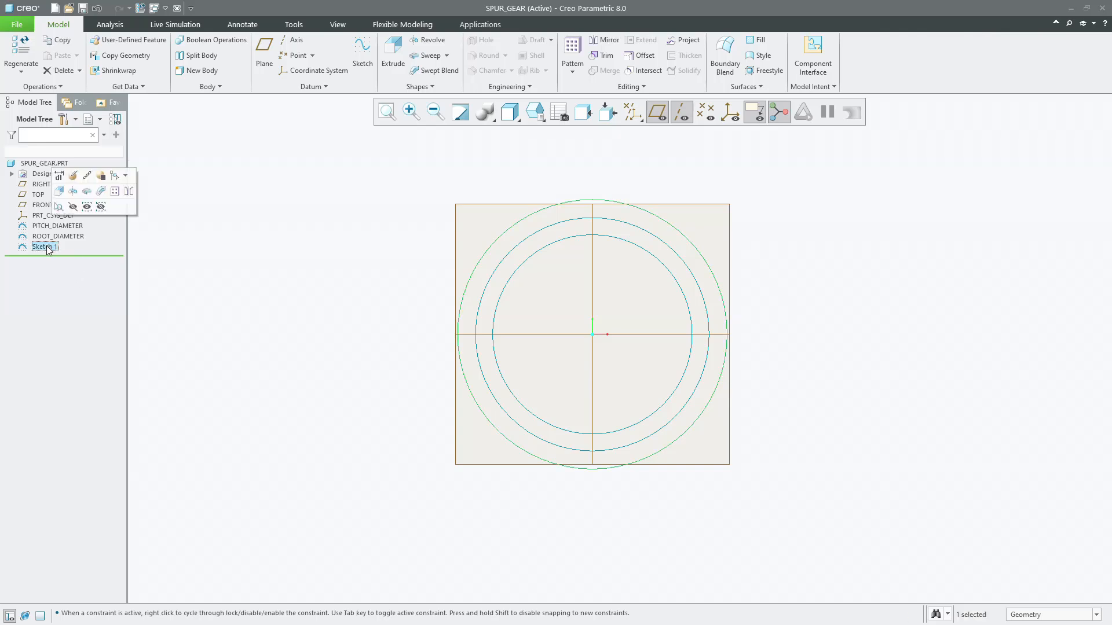
click(46, 247)
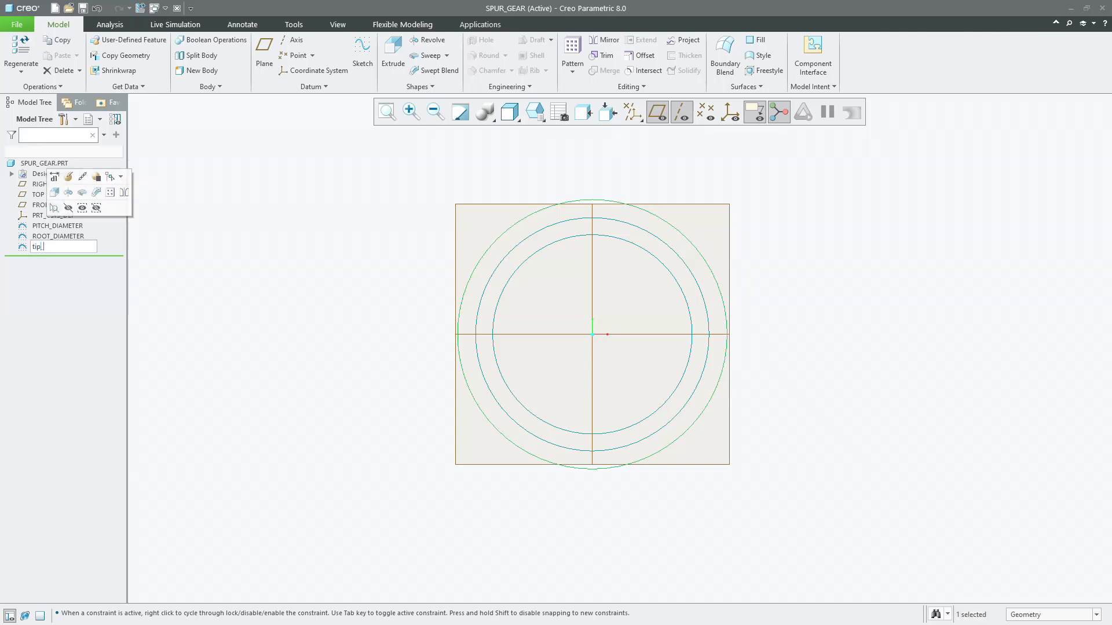
text(tip_diameter)
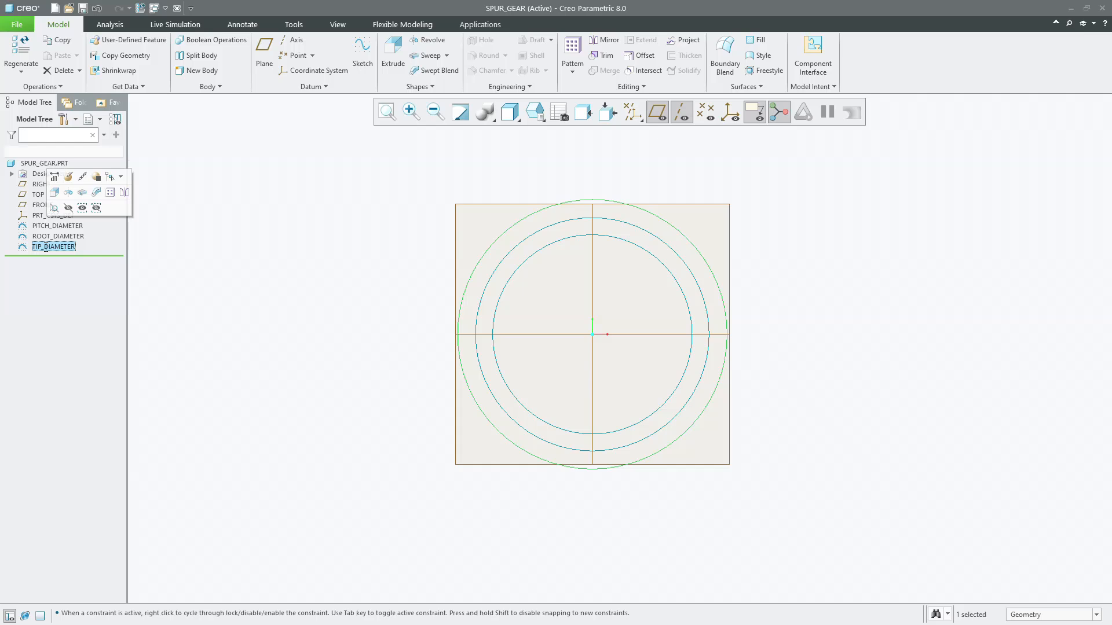
click(193, 207)
click(73, 238)
click(69, 248)
click(267, 208)
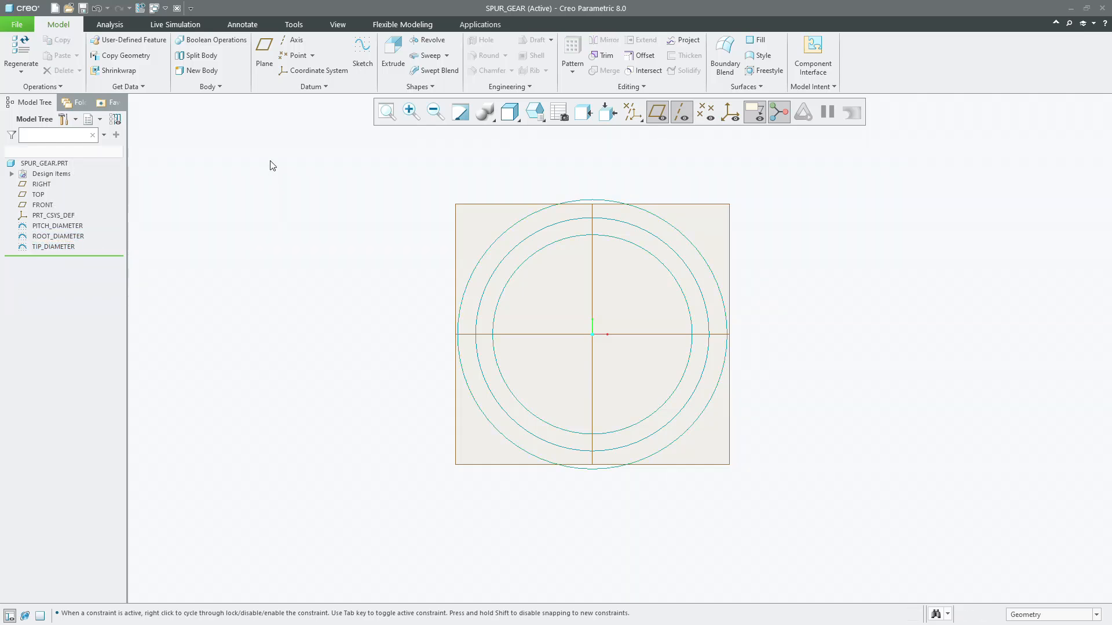
Open the part's relations and show the dimension symbol of the root diameter circle.
click(294, 25)
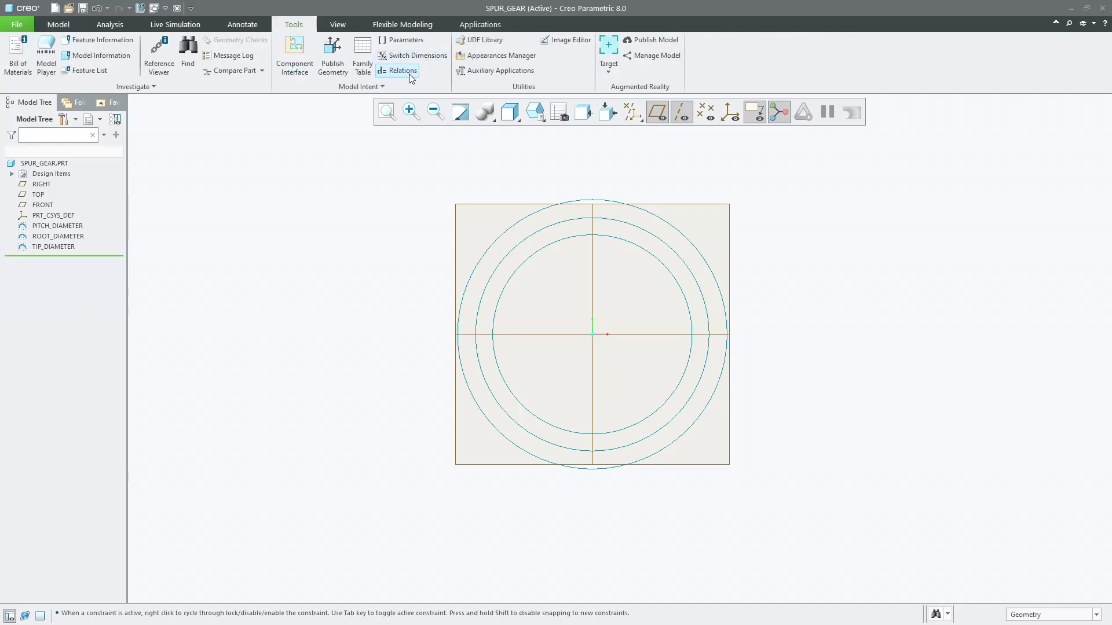
click(409, 76)
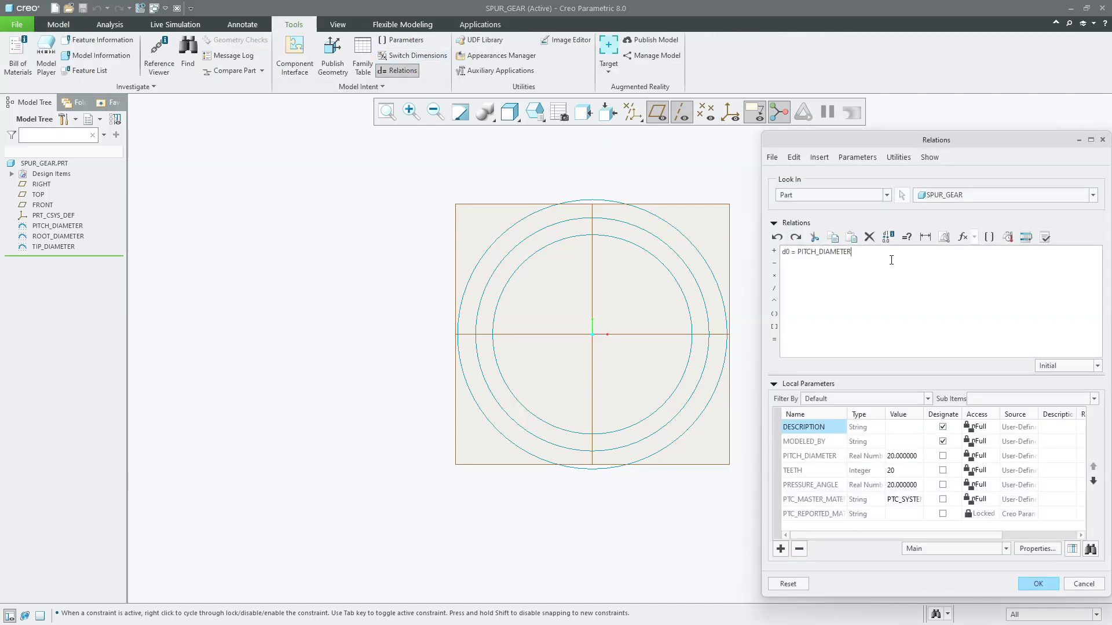
click(534, 253)
click(478, 240)
right_click(818, 462)
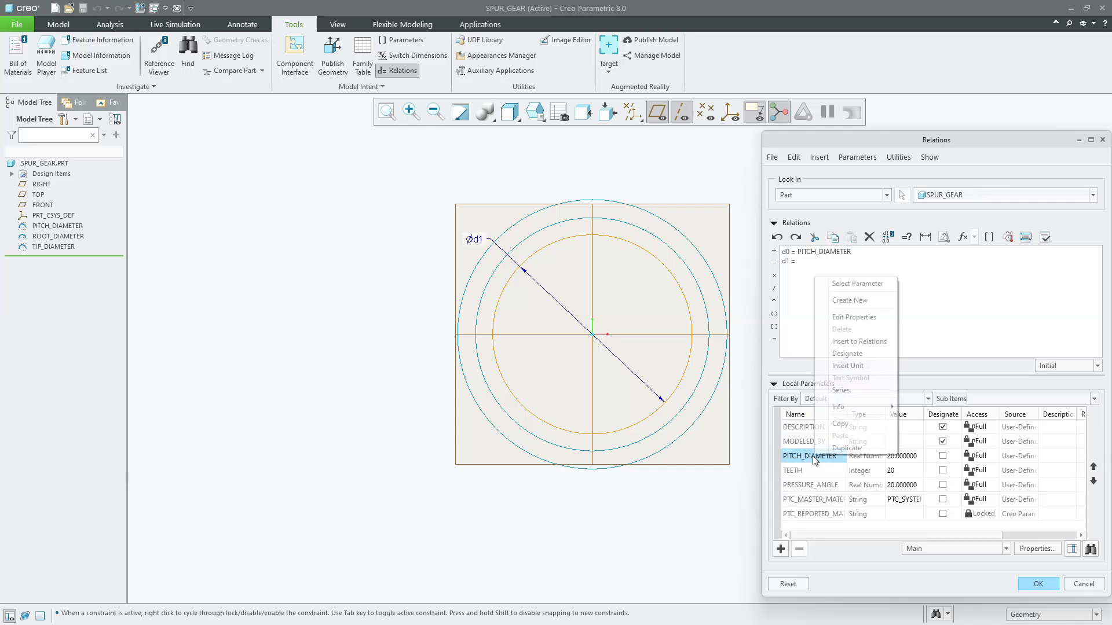
click(858, 342)
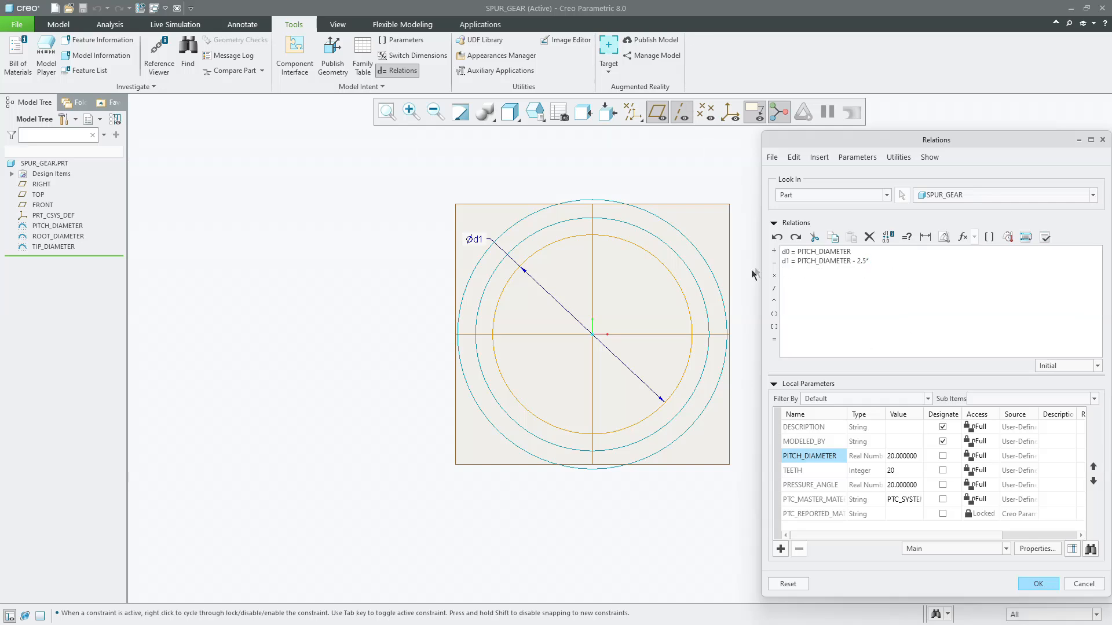
drag(875, 262, 781, 262)
key(BackSpace)
Add the relation module = PITCH_DIAMETER/TEETH below the pitch diameter relation and verify the relations.
right_click(808, 457)
click(835, 335)
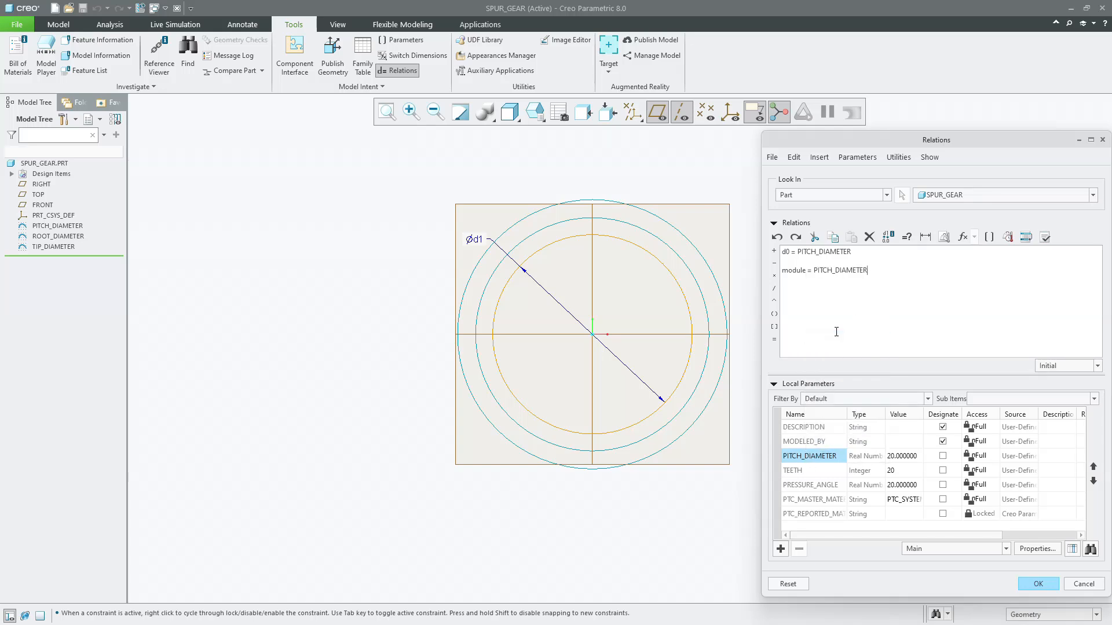
right_click(812, 470)
click(836, 356)
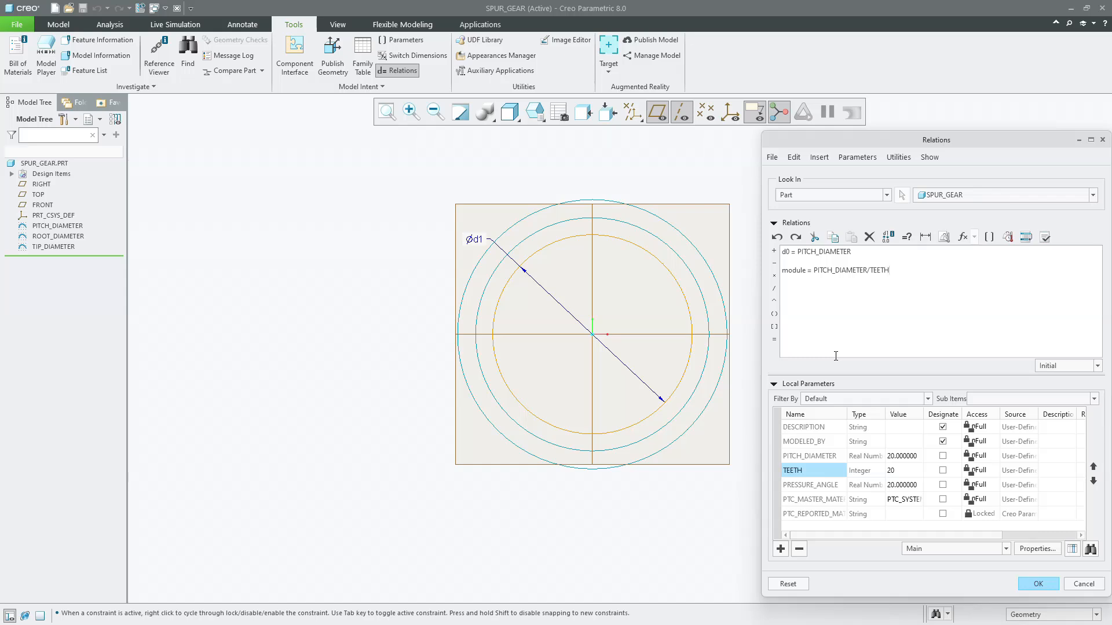
click(1045, 237)
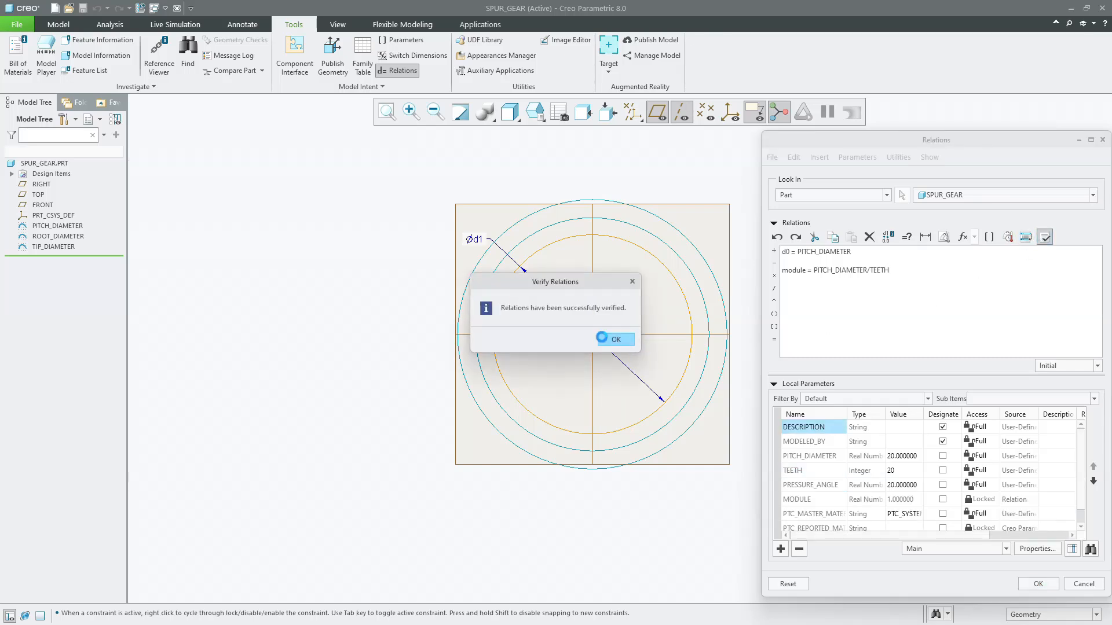
click(616, 340)
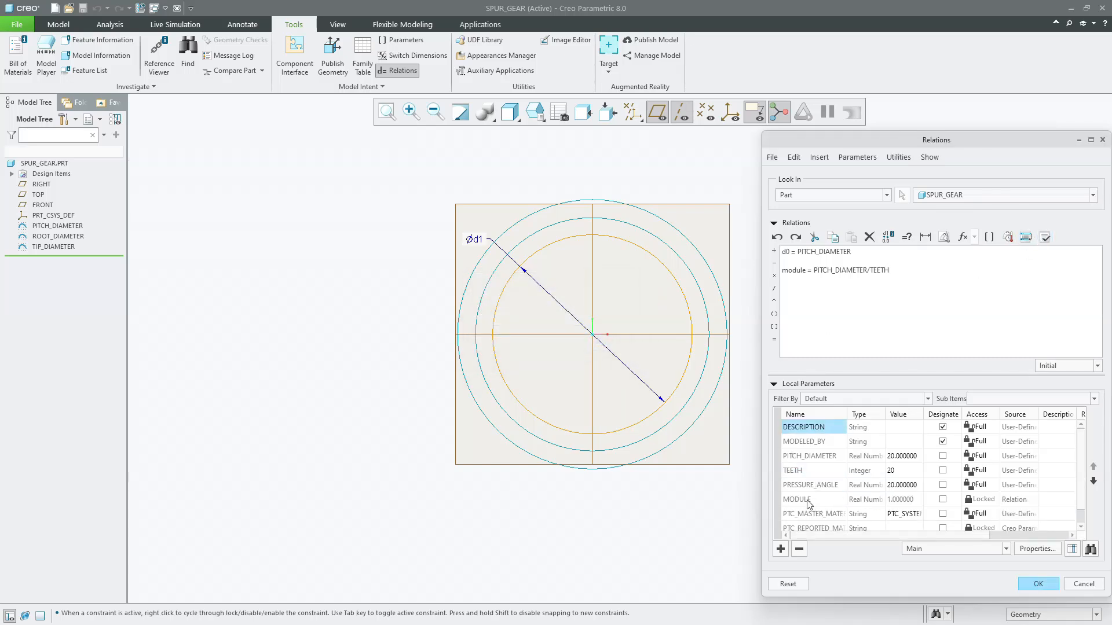
Add the root circle relation d1 = PITCH_DIAMETER - 2.5*MODULE and verify the relations.
click(903, 271)
click(473, 240)
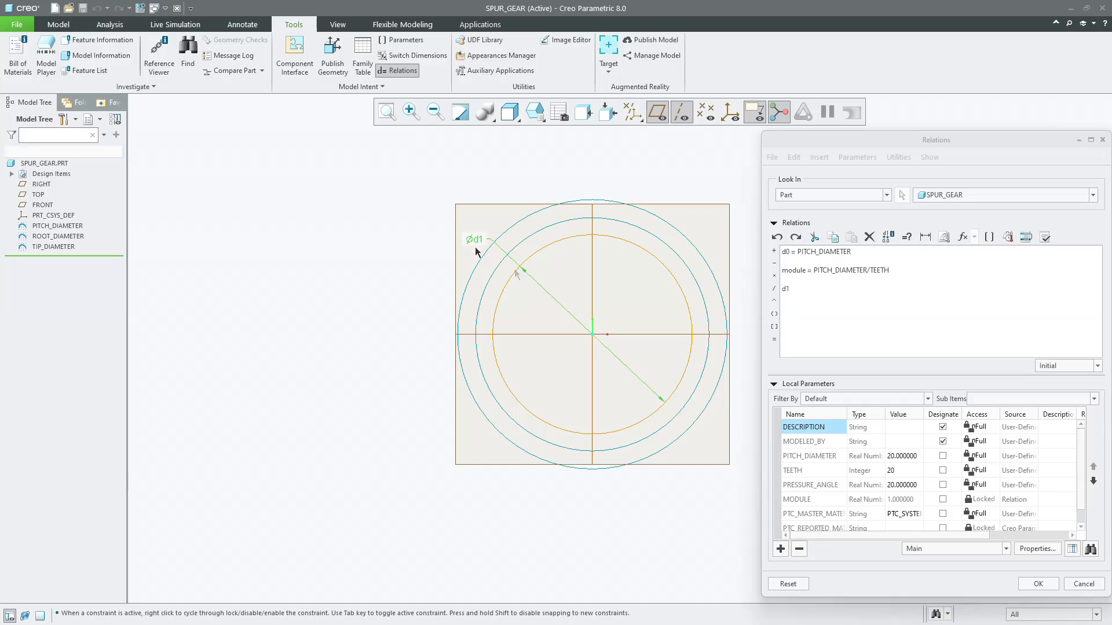
click(802, 292)
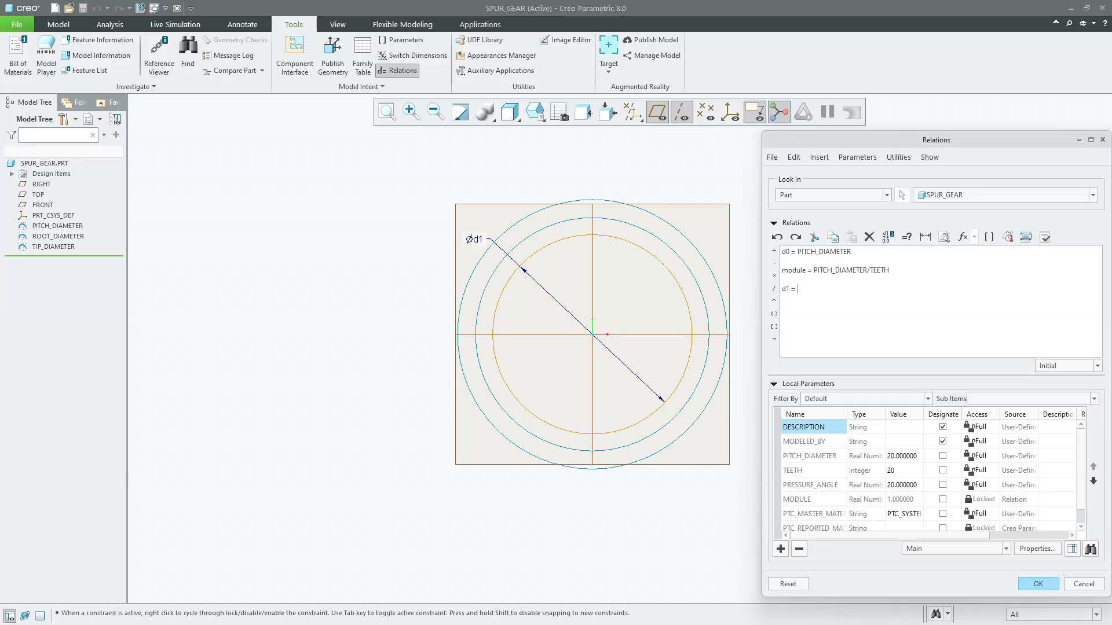
right_click(810, 458)
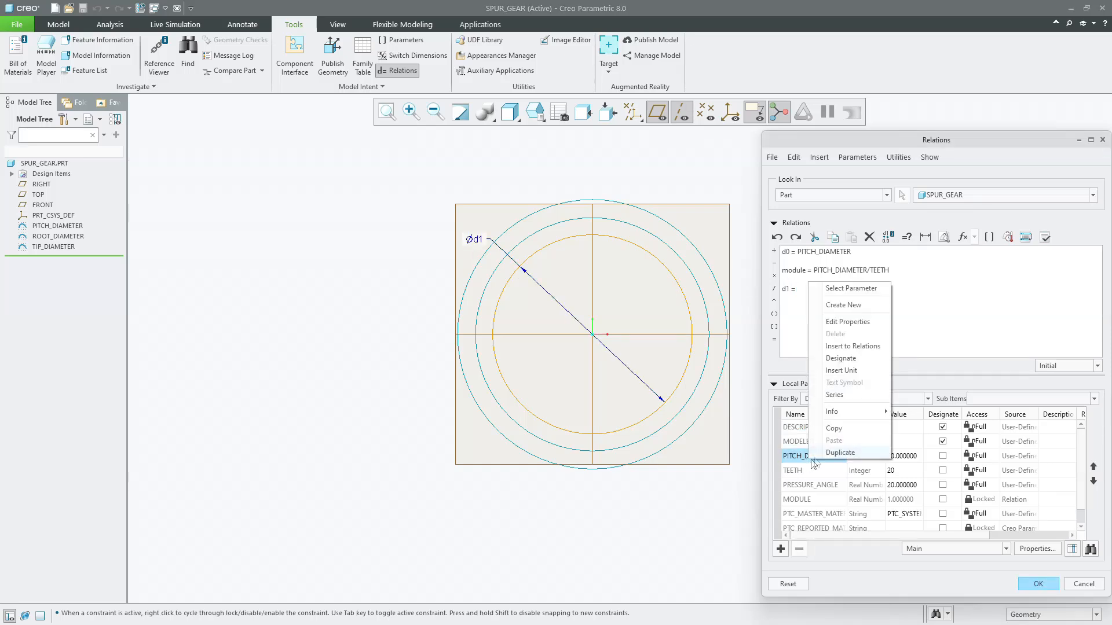
click(839, 346)
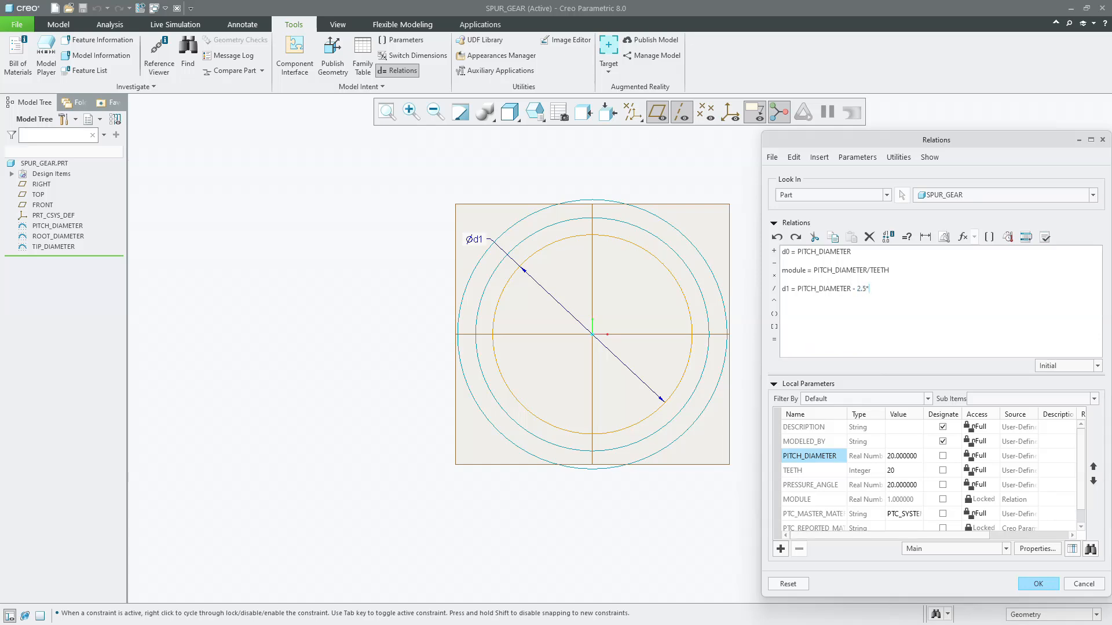
right_click(803, 501)
click(837, 400)
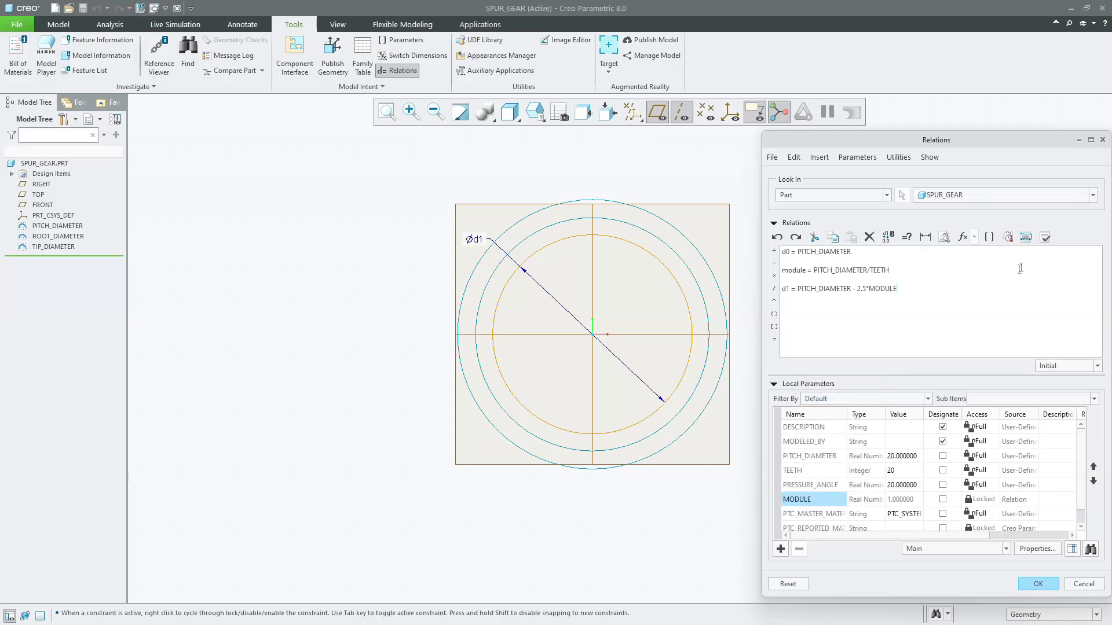
click(1045, 237)
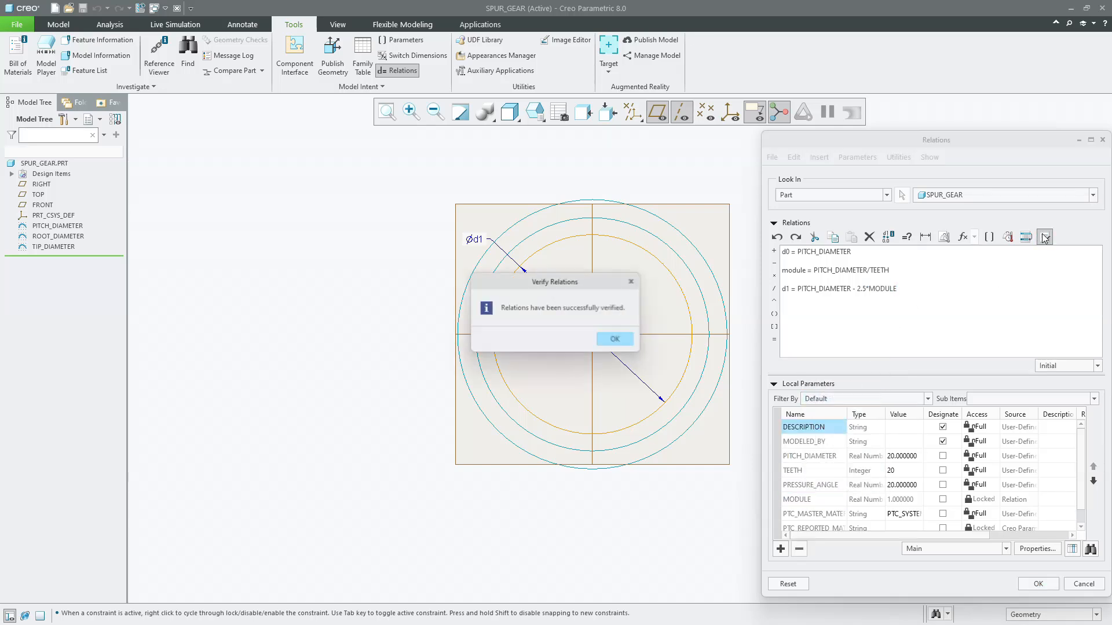
click(615, 340)
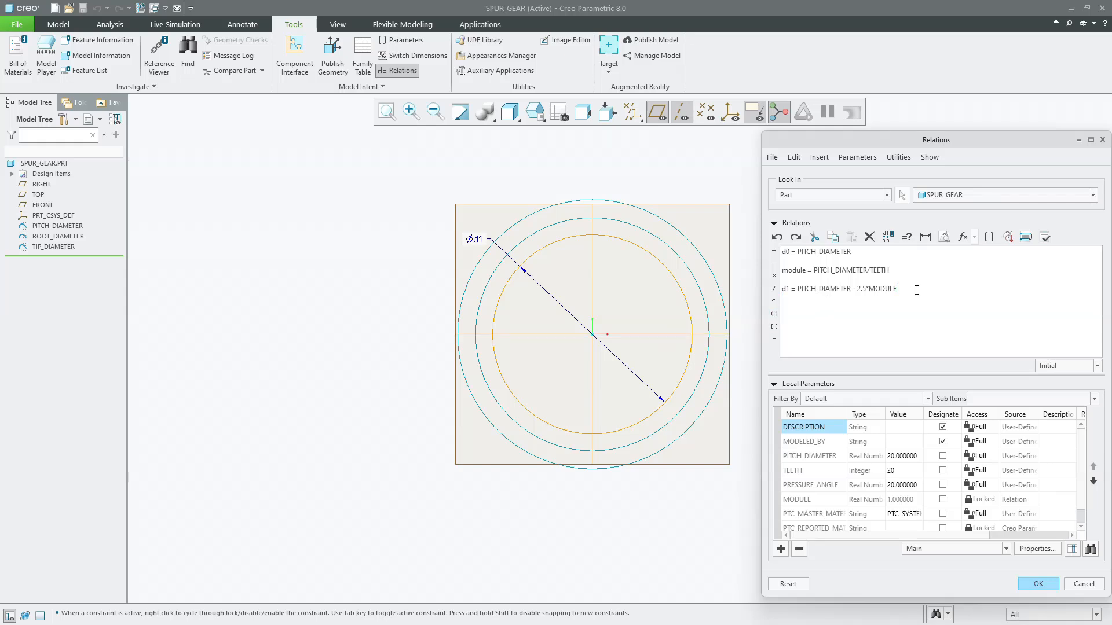
Add the relation d2 = PITCH_DIAMETER + 2*MODULE for the TIP_DIAMETER circle and verify the relations.
click(42, 248)
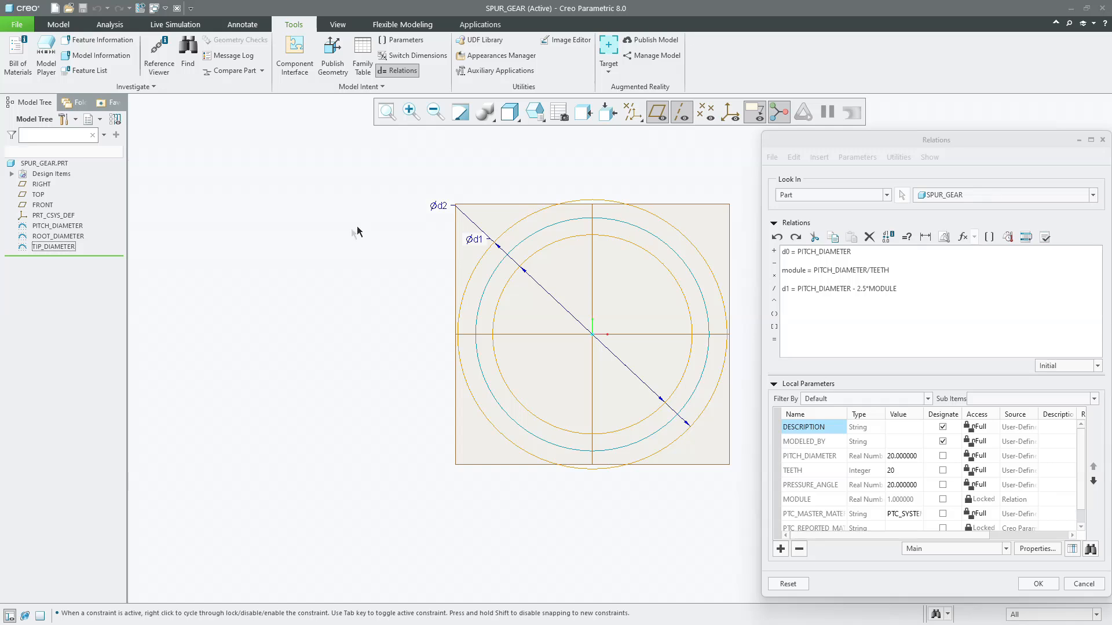
click(436, 206)
click(808, 300)
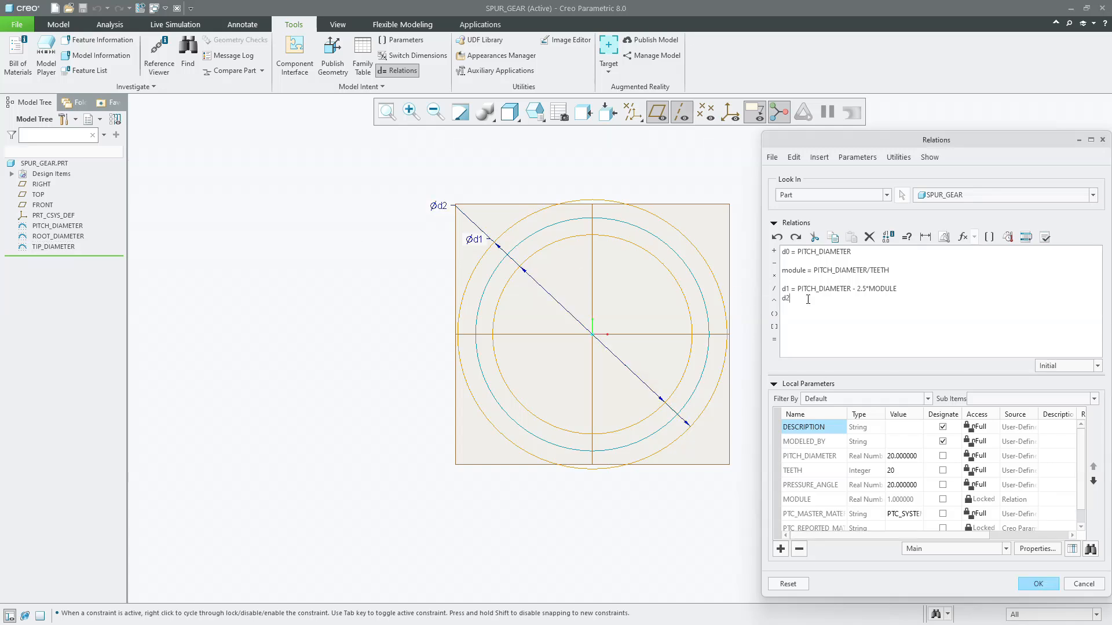
click(830, 462)
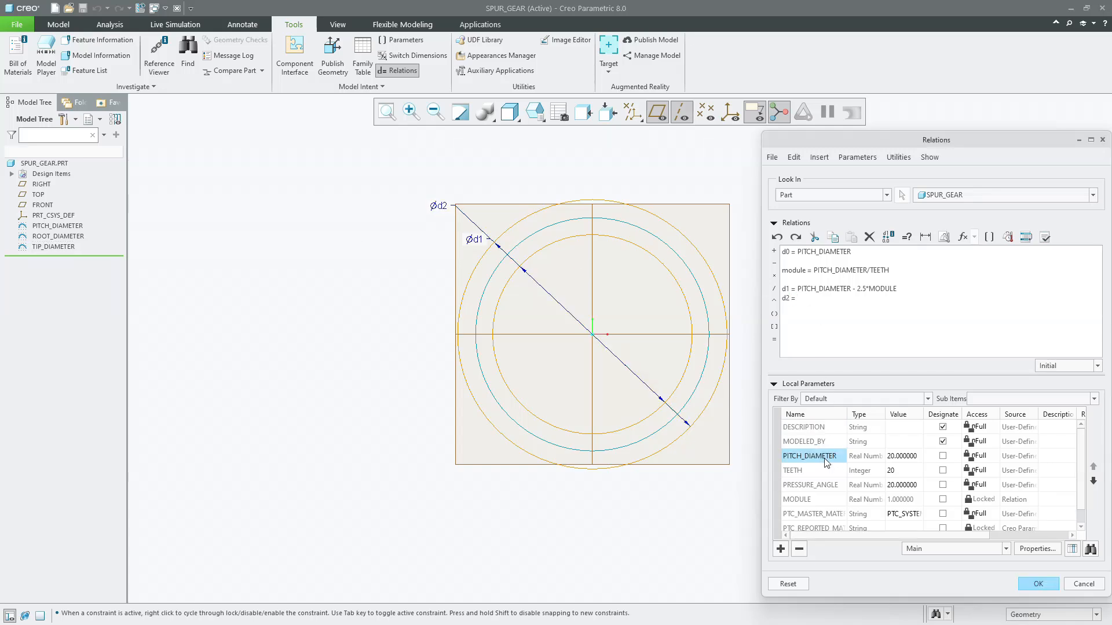
right_click(828, 460)
click(854, 347)
right_click(804, 501)
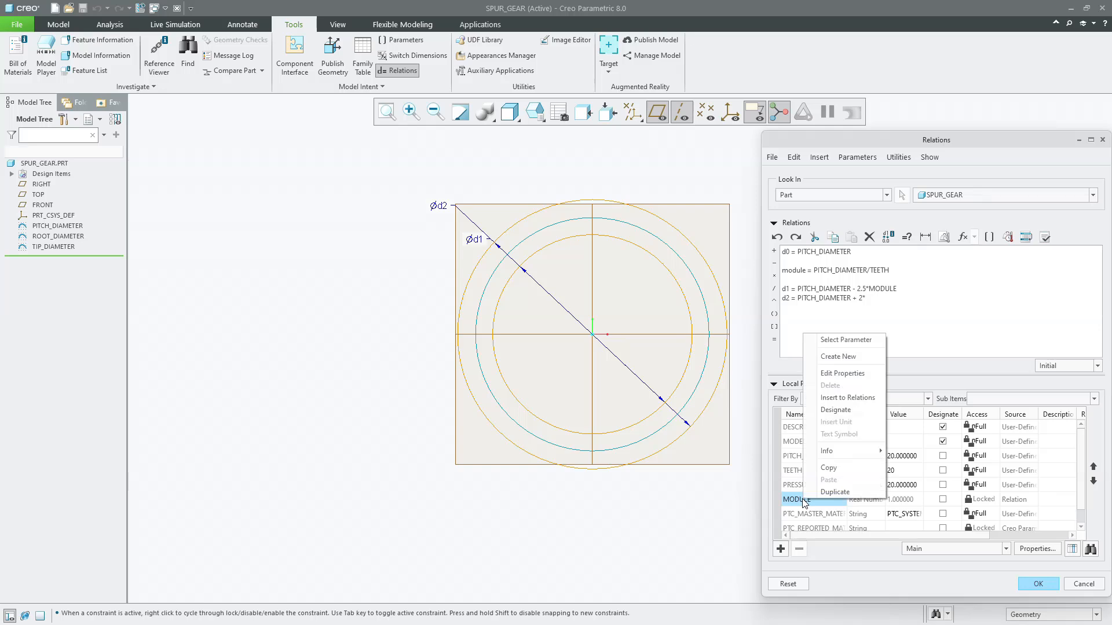
click(847, 398)
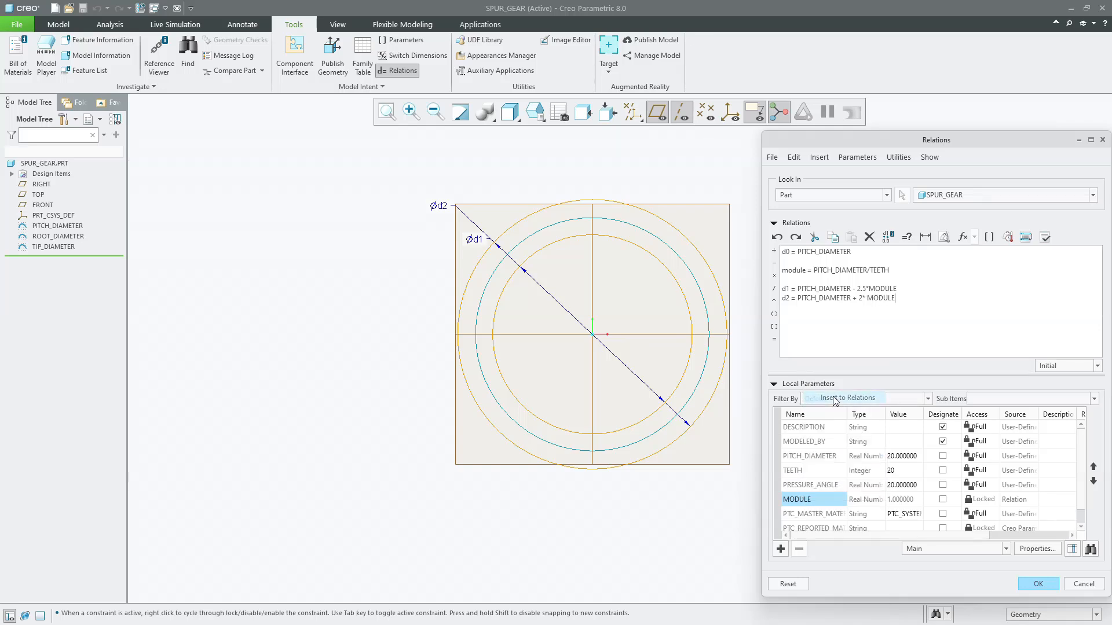
click(1043, 237)
click(615, 340)
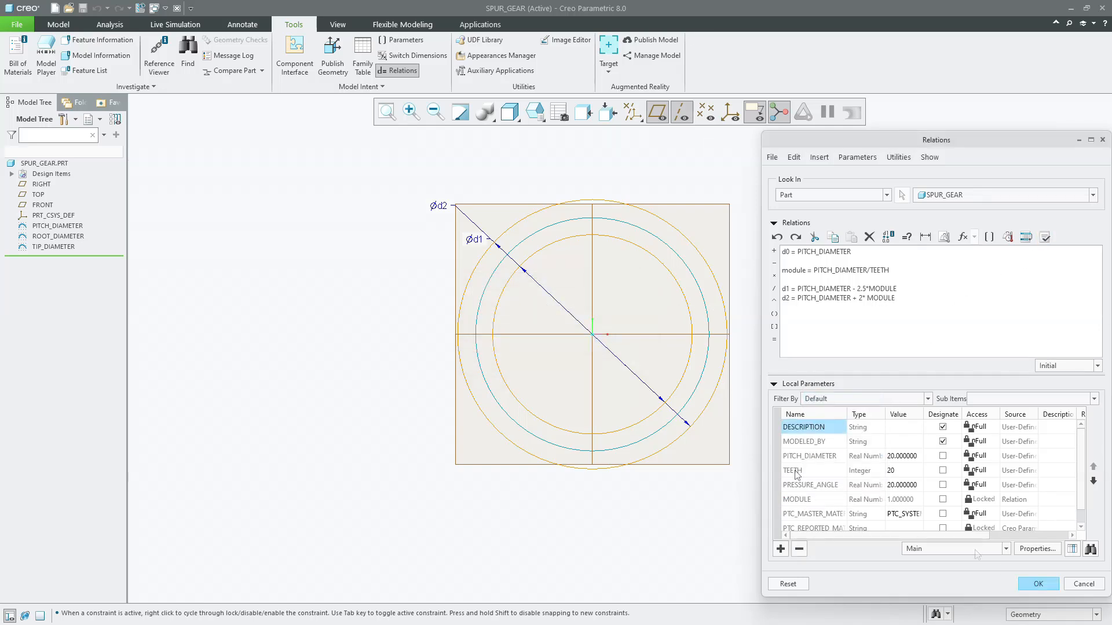
Accept the relations and regenerate the part.
click(1034, 584)
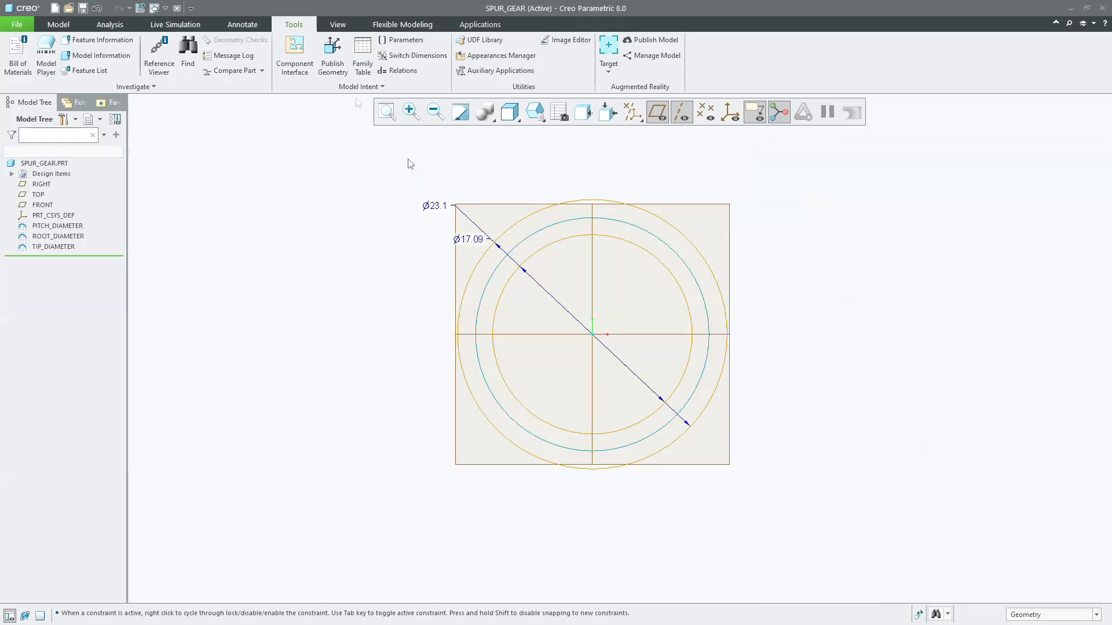
click(58, 24)
click(21, 48)
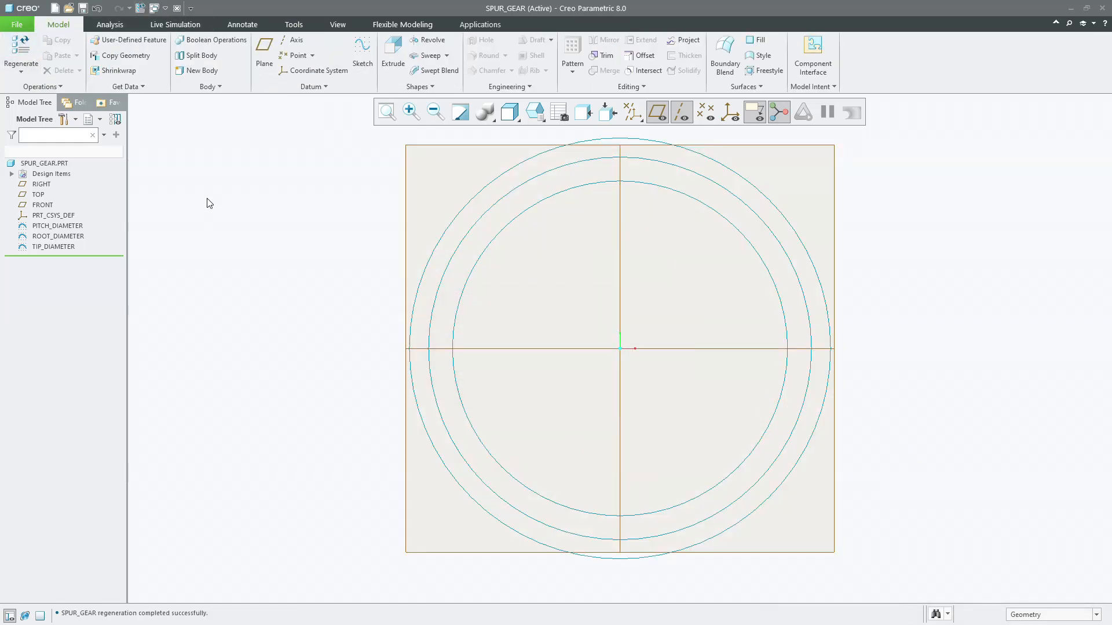
Check the diameter dimensions of the TIP_DIAMETER, ROOT_DIAMETER and PITCH_DIAMETER sketches one after another.
click(53, 247)
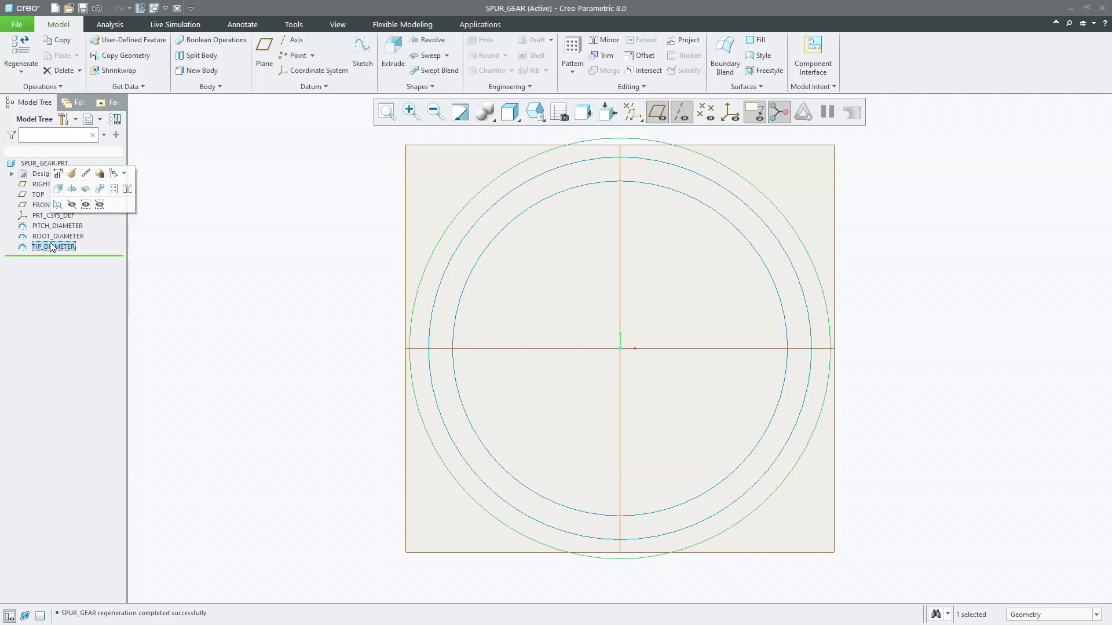
click(57, 173)
scroll(328, 309, up, 2)
click(297, 288)
click(58, 236)
click(57, 172)
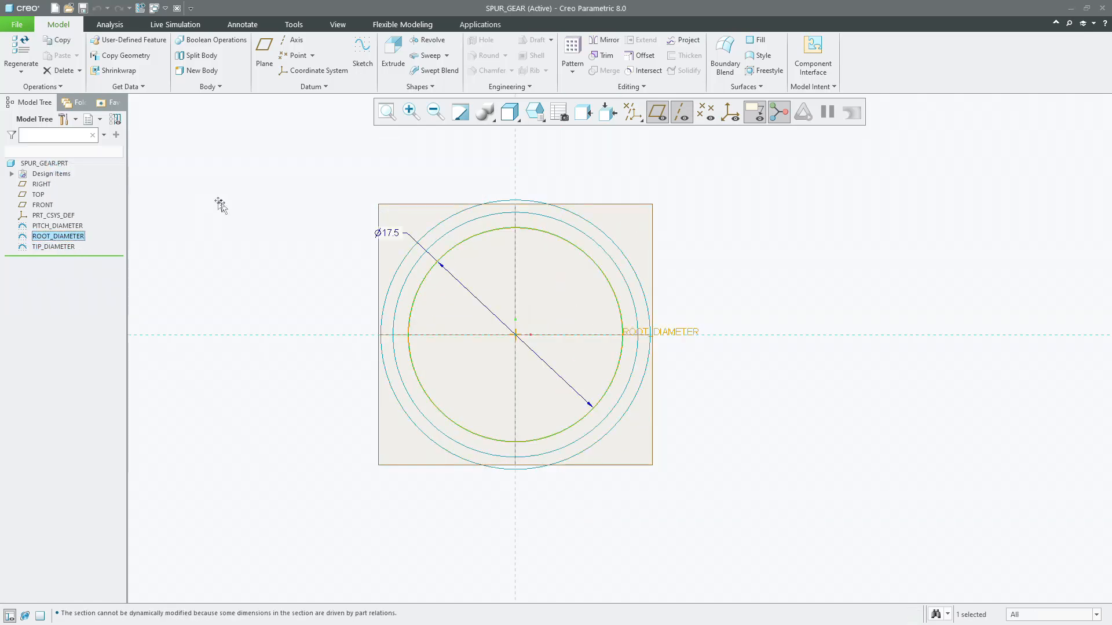
click(57, 226)
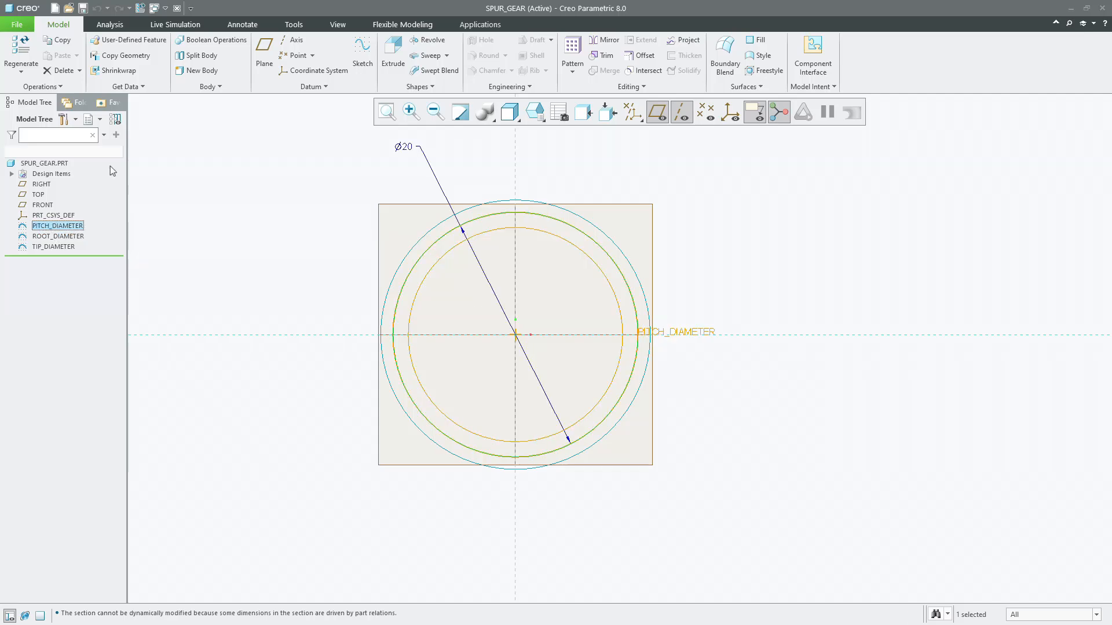
click(285, 232)
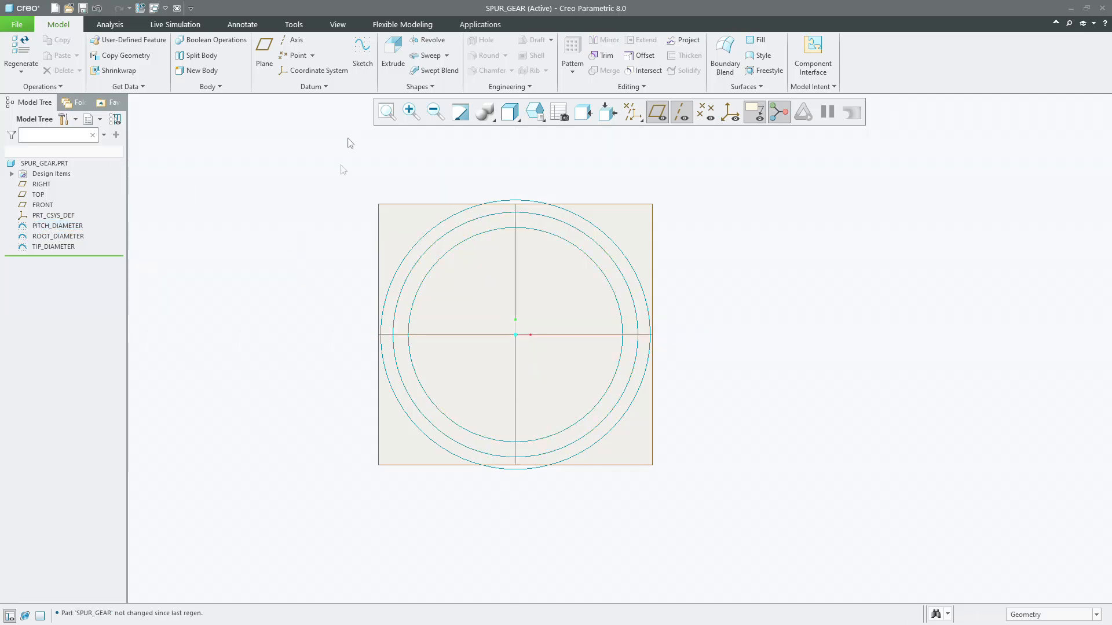
Start a Cartesian Curve from Equation referenced to the PRT_CSYS_DEF coordinate system, with coordinate systems displayed, and open its equation for editing.
click(387, 112)
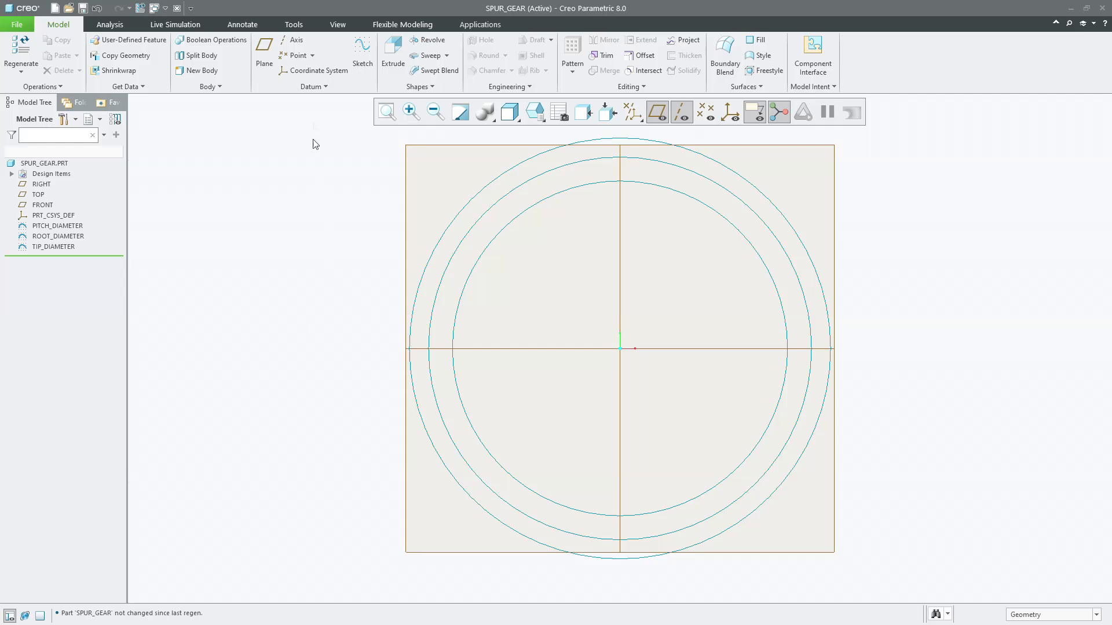
click(315, 88)
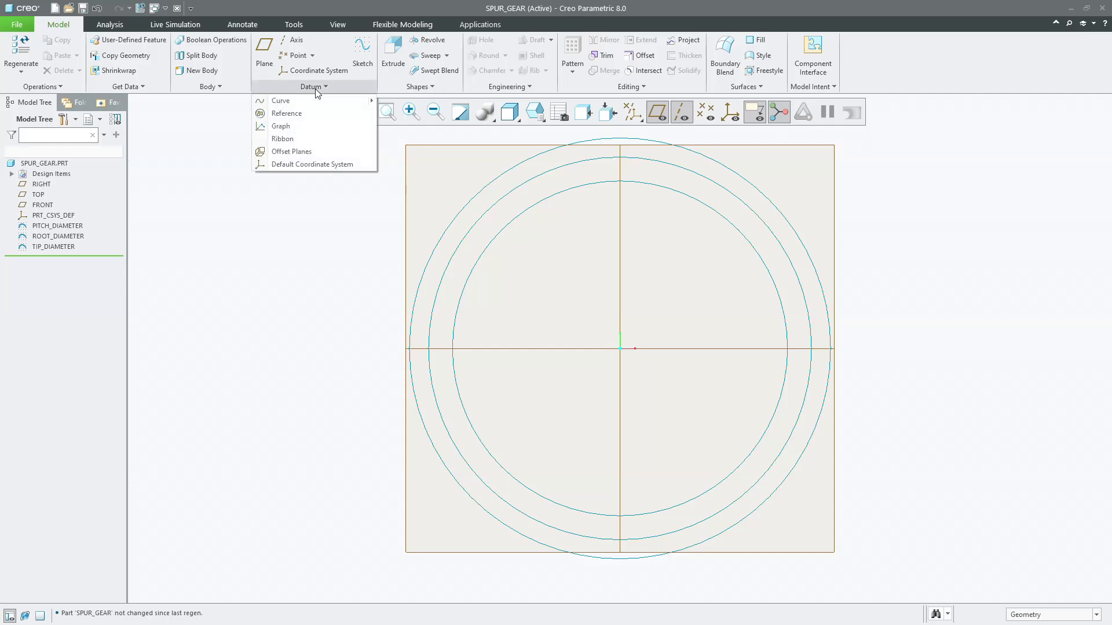
mouse_move(316, 102)
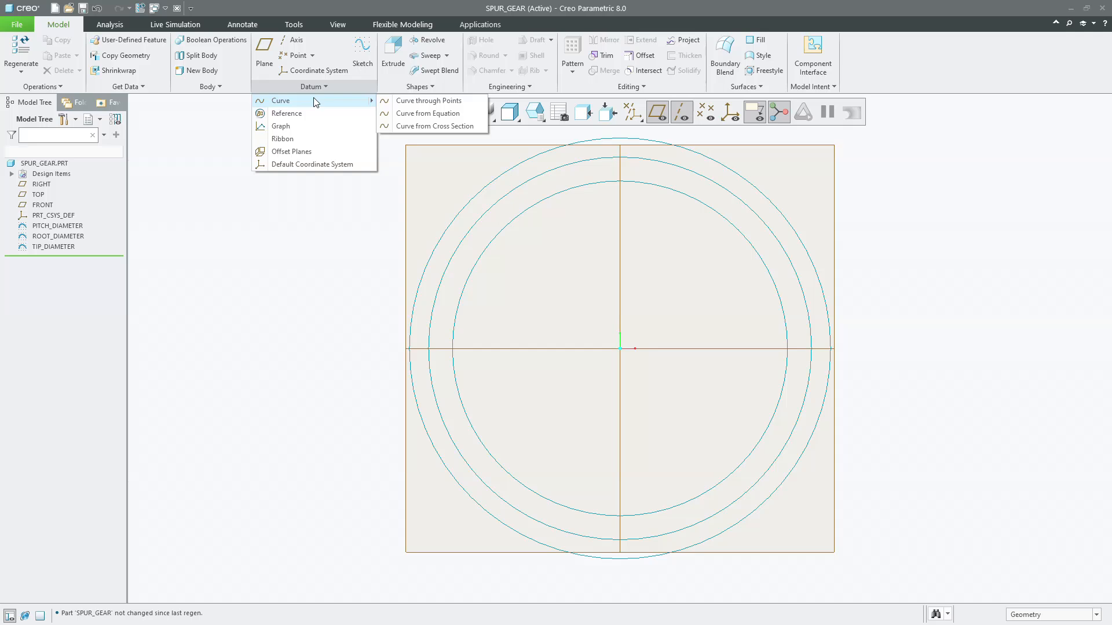
click(455, 113)
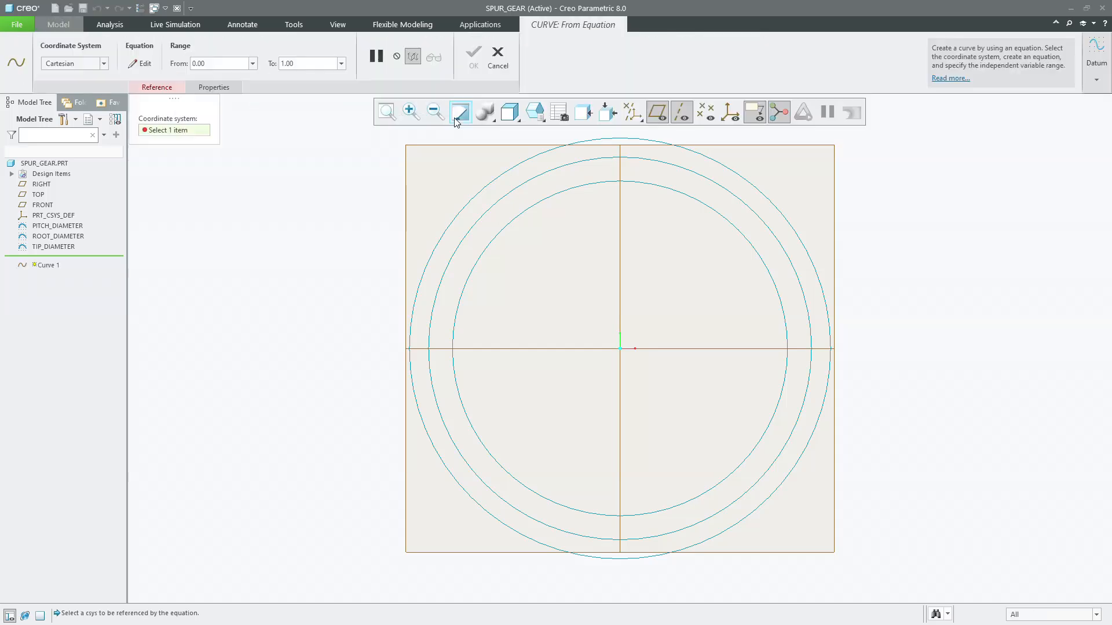
scroll(491, 187, down, 3)
key(ctrl+d)
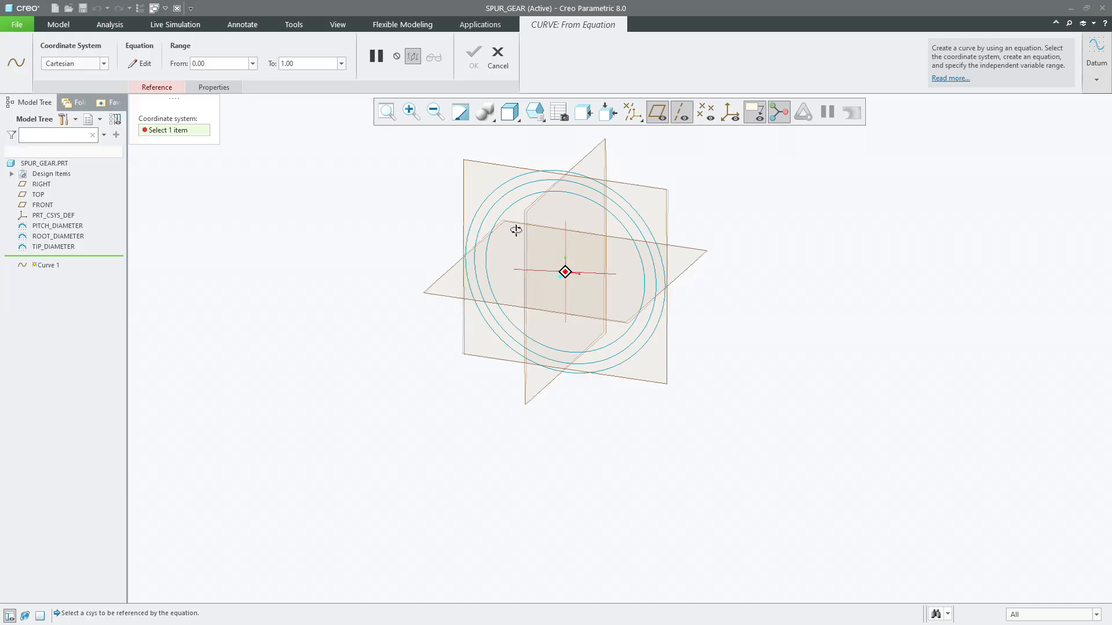
click(730, 112)
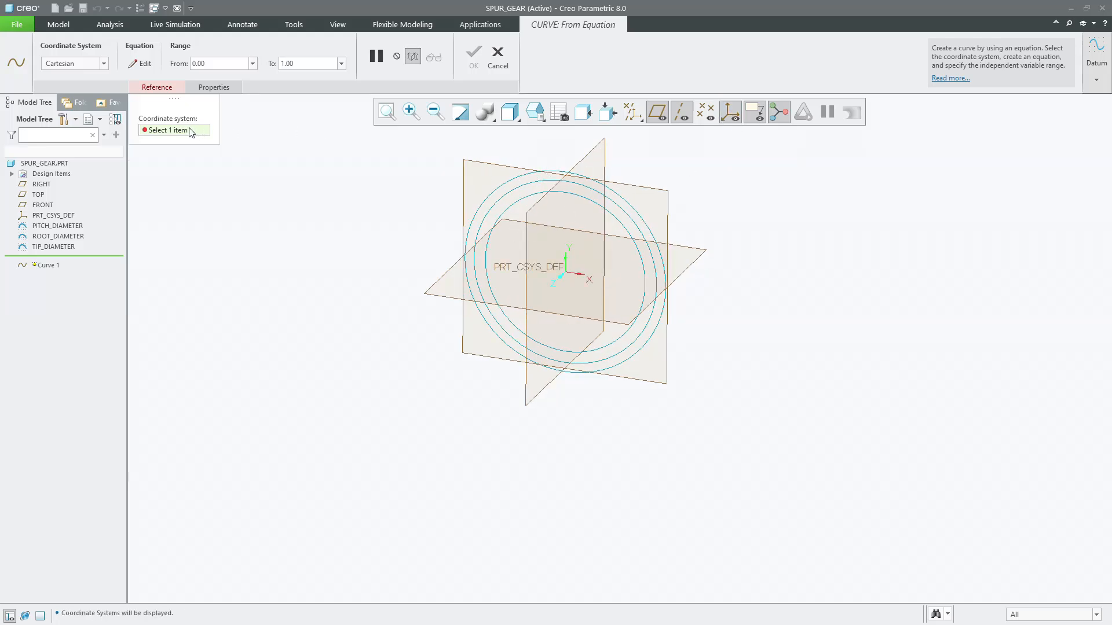
click(545, 272)
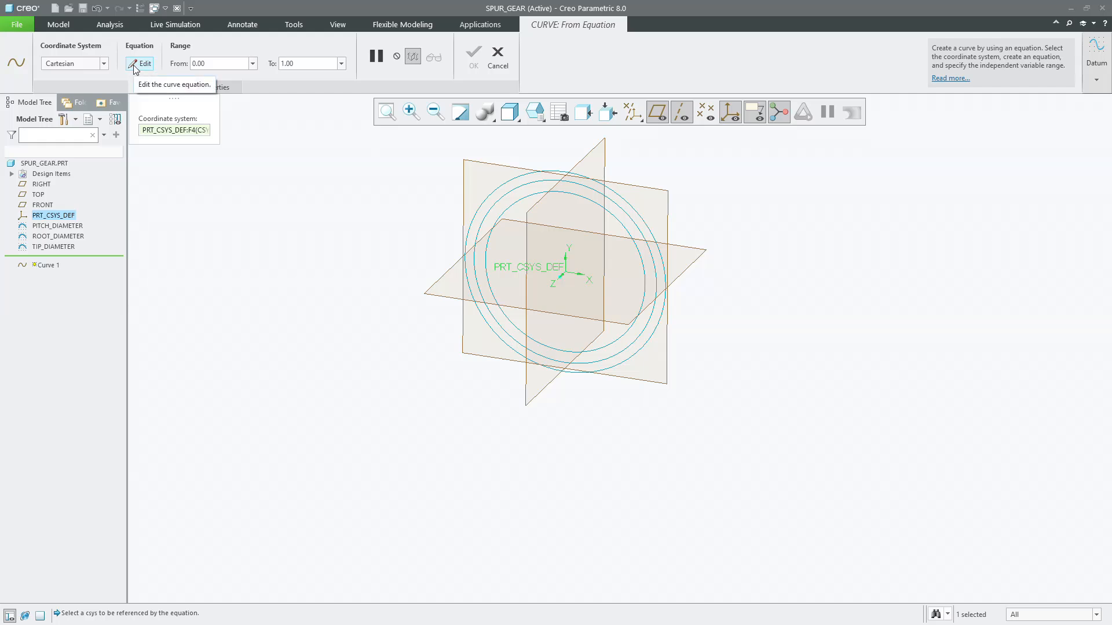
click(133, 65)
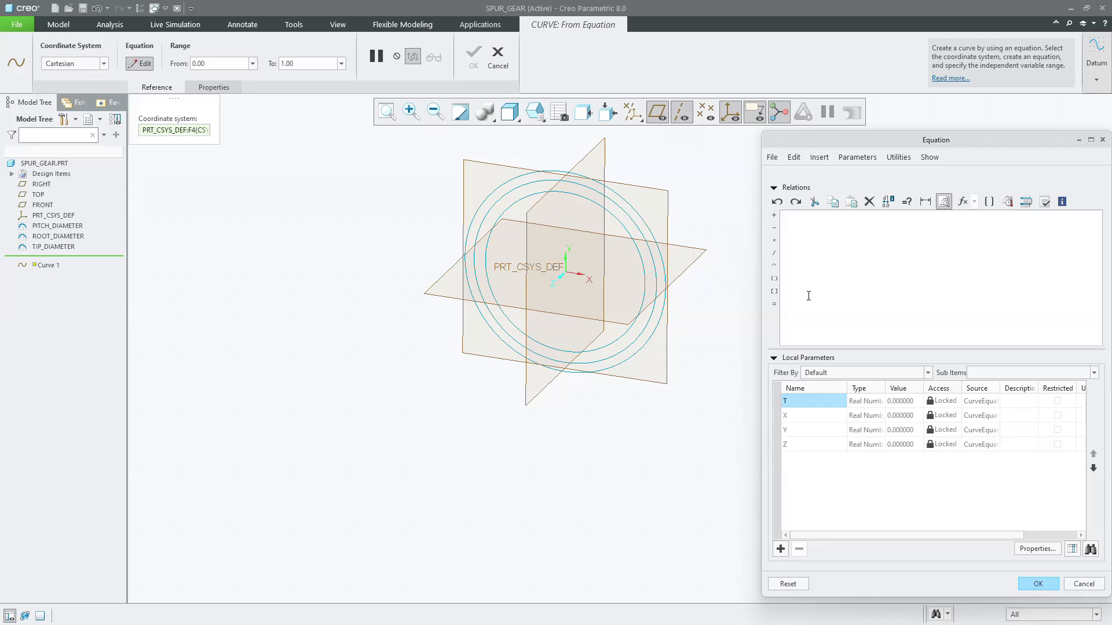
Copy the five involute equations for R, THETA, THETA_RAD, X and Y from Notepad into Creo's curve equation.
key(alt+Tab)
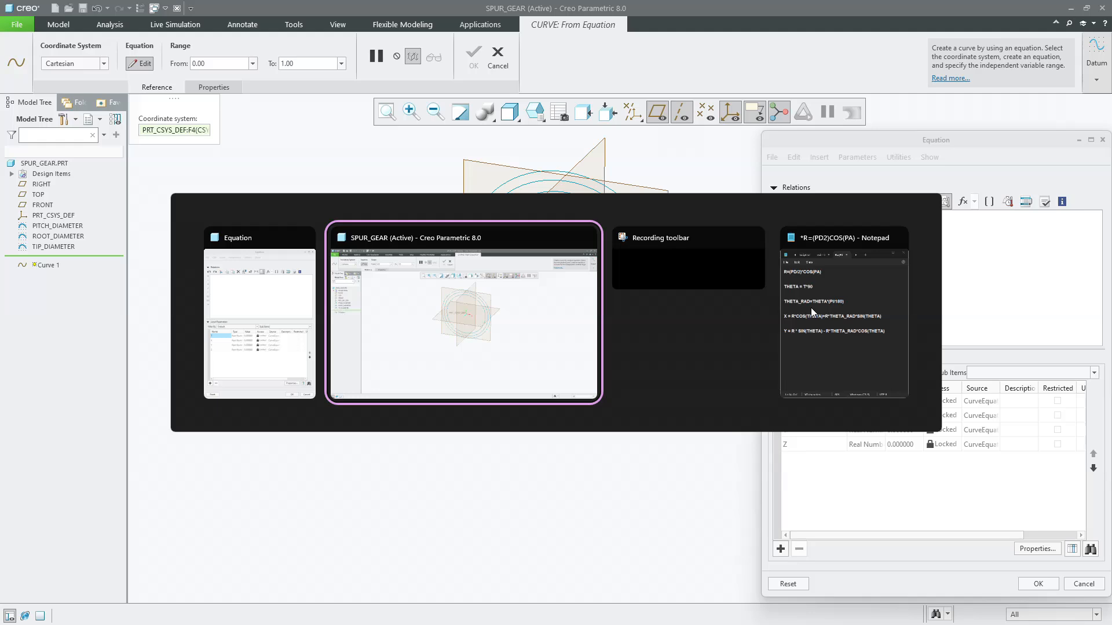
alt+click(811, 325)
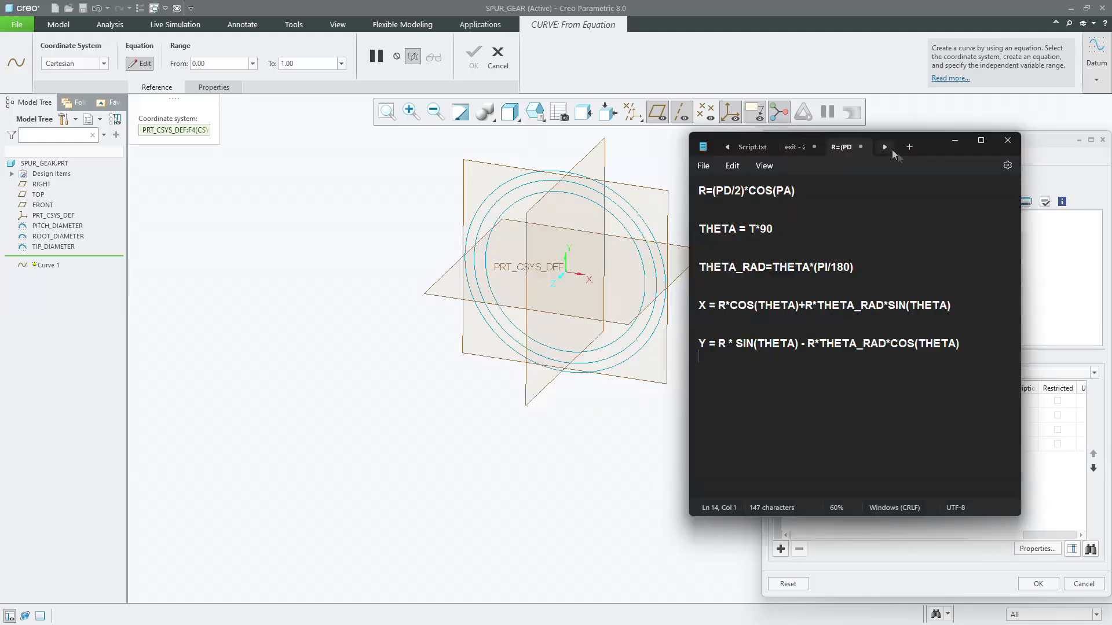
drag(930, 151, 502, 164)
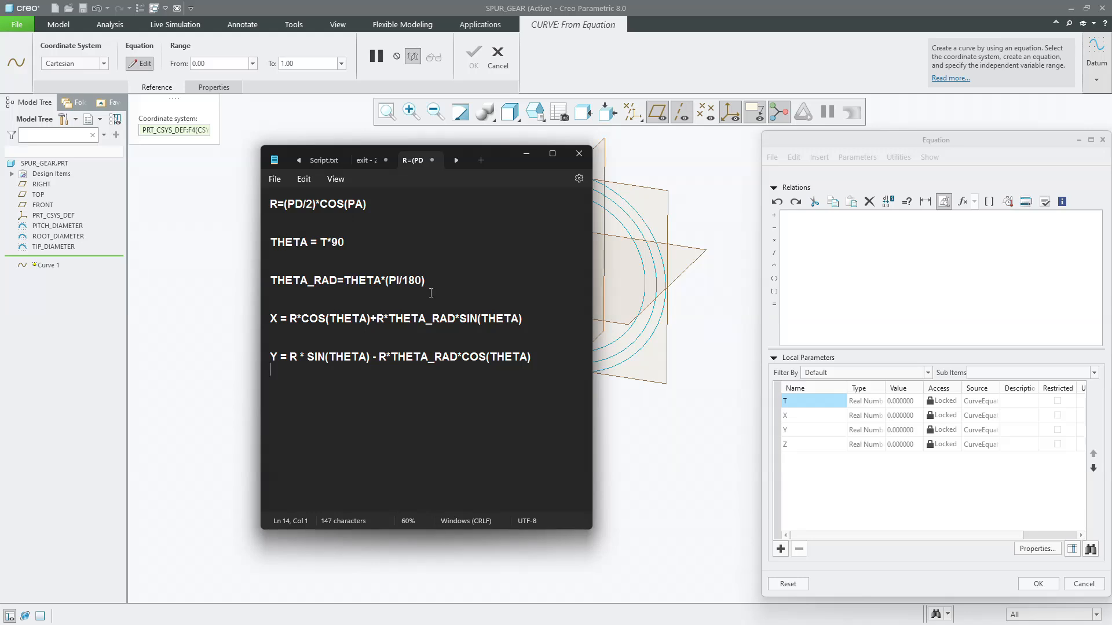
drag(539, 360, 252, 206)
key(ctrl+c)
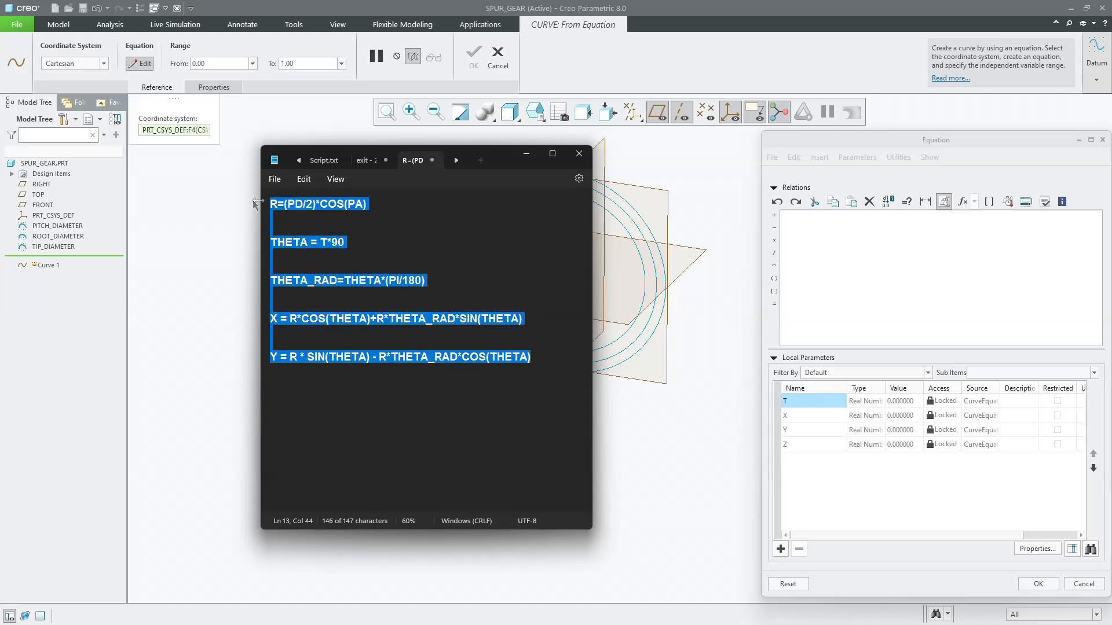
click(839, 238)
key(ctrl+v)
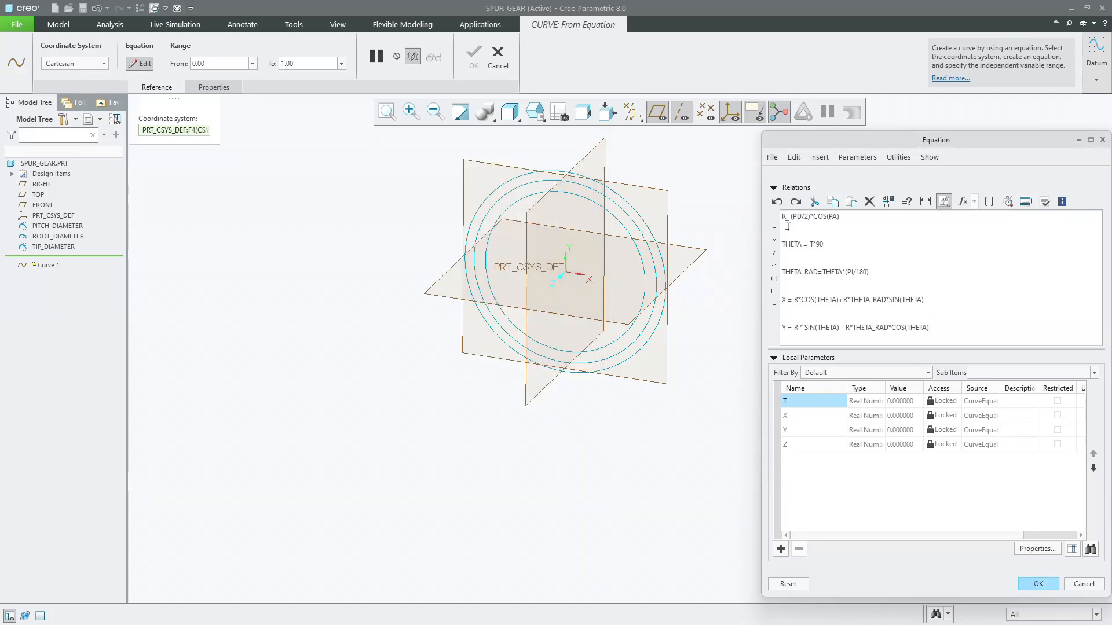
Add the relation PD = PITCH_DIAMTER above the R equation.
key(Return)
key(Return)
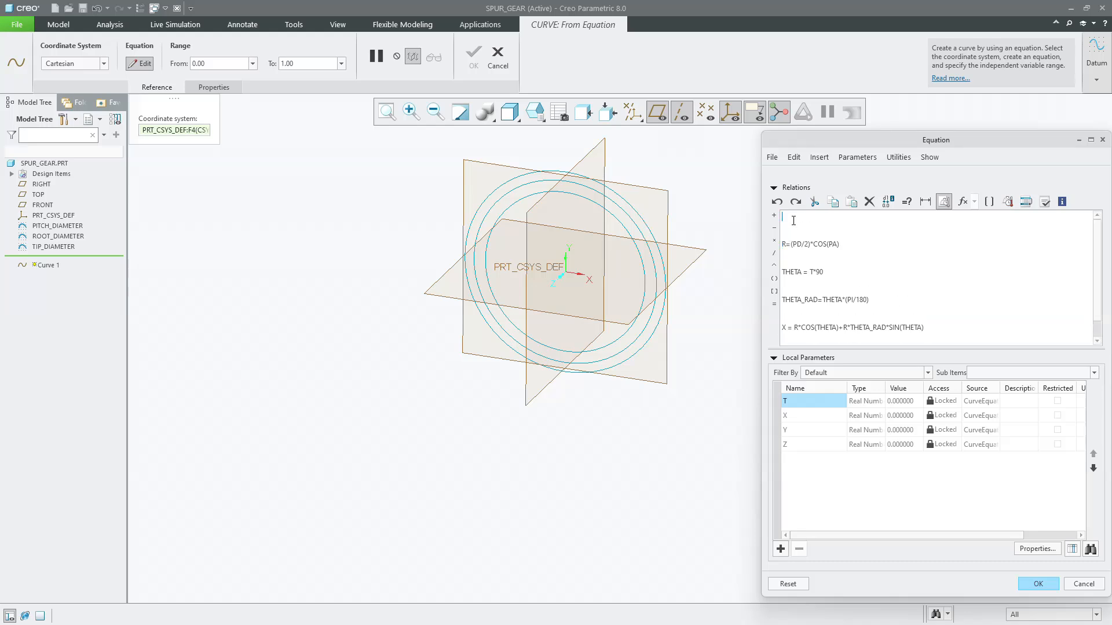
key(Caps_Lock)
text(PD )
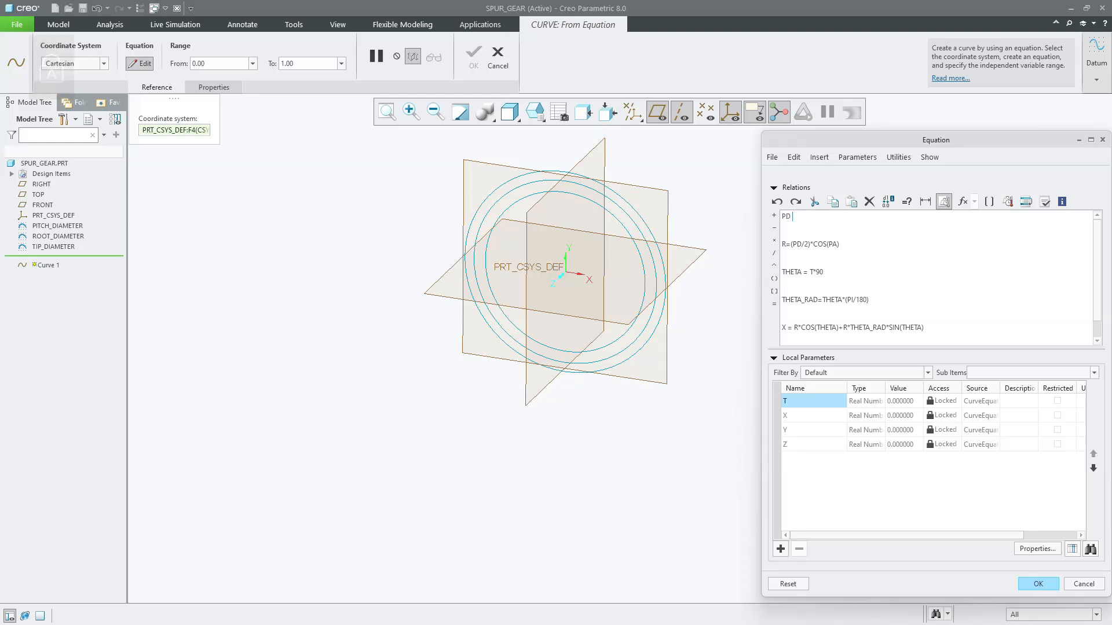
text(= PITCH_DIAMTER)
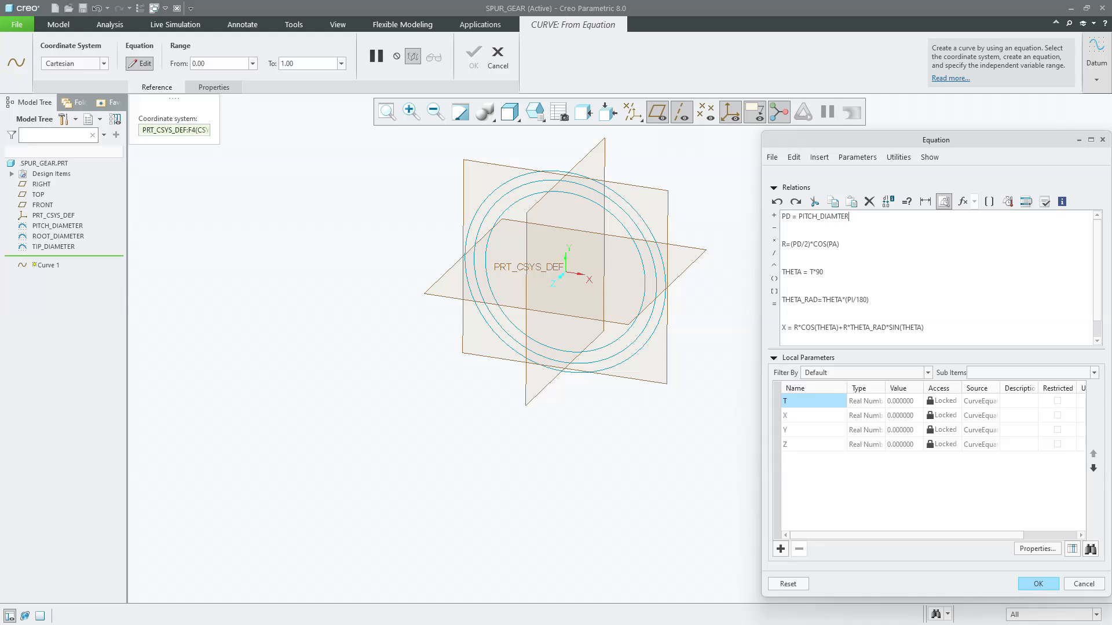
key(Return)
Add the relation PA = PRESSURE_ANGLE below the PD relation.
text(PA = pRESSURE)
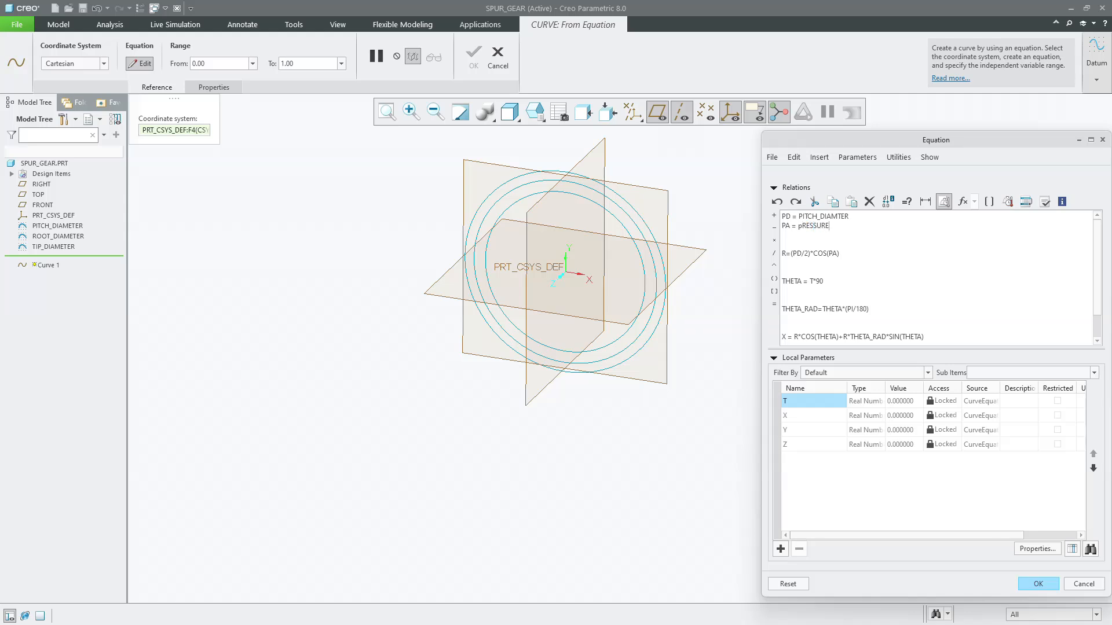
key(BackSpace)
key(BackSpace)
key(BackSpace)
key(BackSpace)
key(BackSpace)
key(BackSpace)
key(BackSpace)
text(PRESSURE_ANGLE)
key(Return)
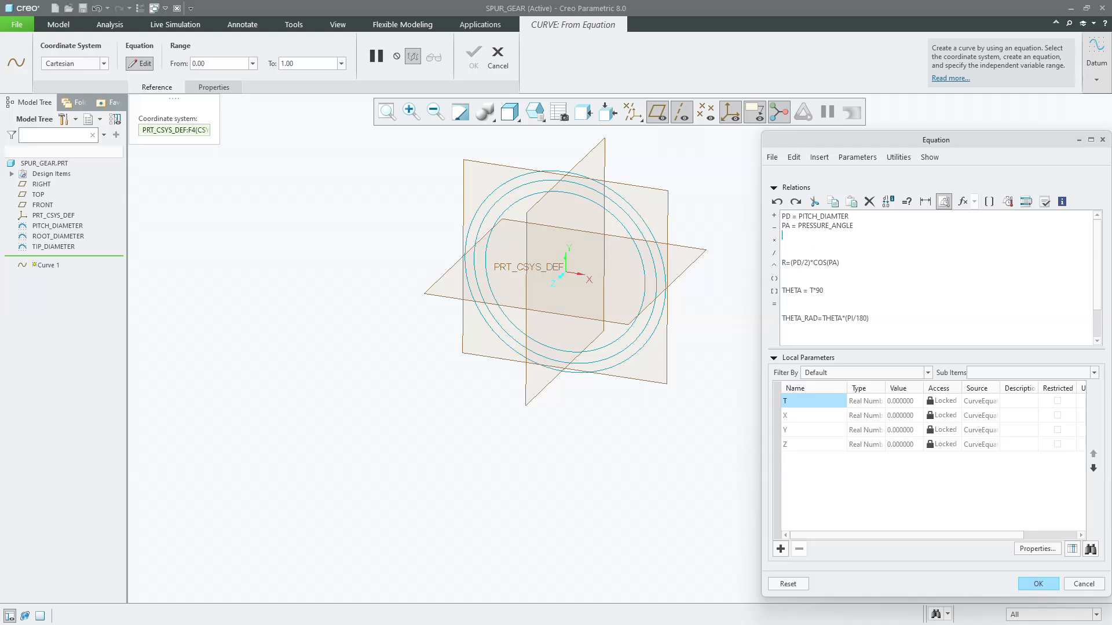
key(BackSpace)
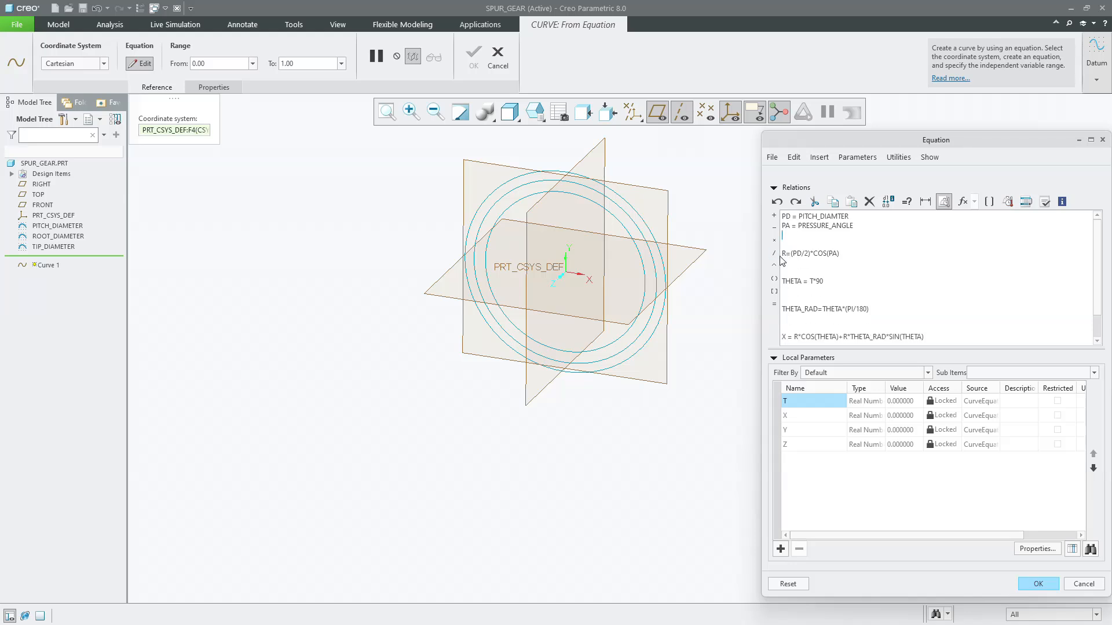
Examine the R, THETA and THETA_RAD equations and the terms they are built from.
click(844, 255)
drag(844, 254, 782, 252)
click(787, 253)
drag(814, 253, 839, 253)
click(845, 255)
double_click(833, 254)
click(843, 252)
drag(792, 256, 809, 254)
click(813, 253)
click(802, 248)
drag(782, 253, 840, 253)
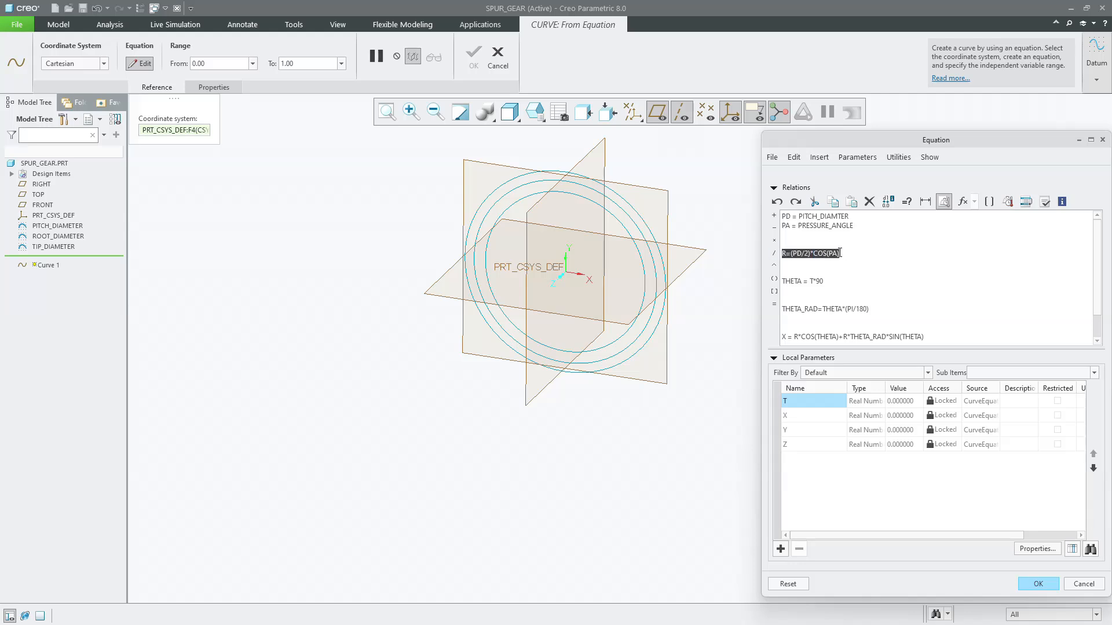
click(838, 282)
scroll(839, 282, down, 1)
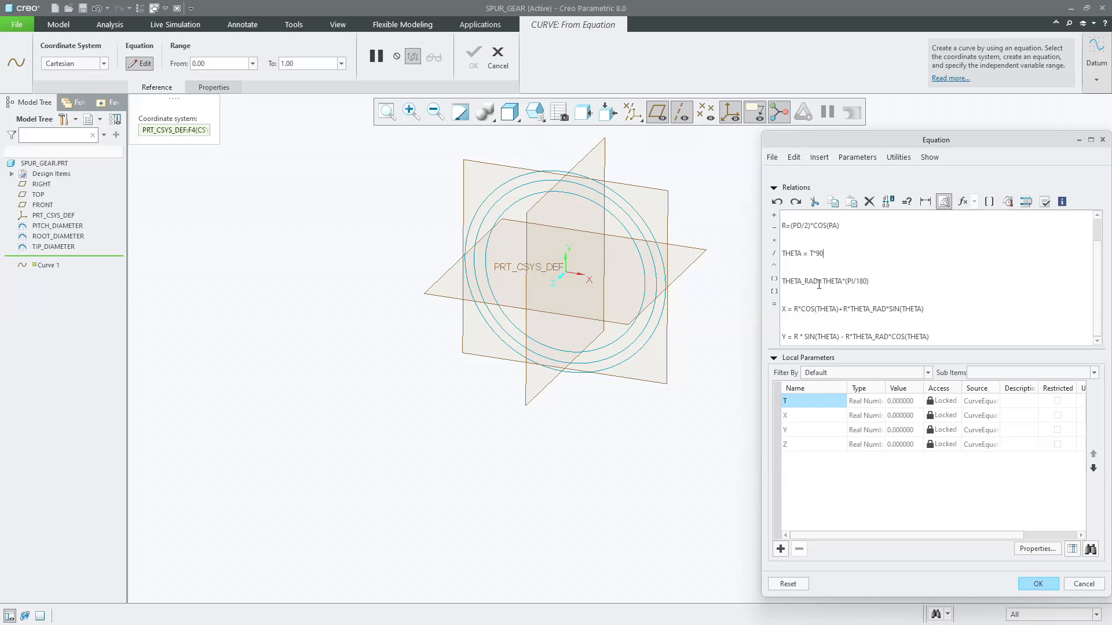
drag(824, 284, 840, 279)
click(841, 279)
drag(786, 282, 868, 281)
click(869, 281)
Add Z = 0 after the Y equation and verify the relations.
click(801, 325)
key(Return)
key(Return)
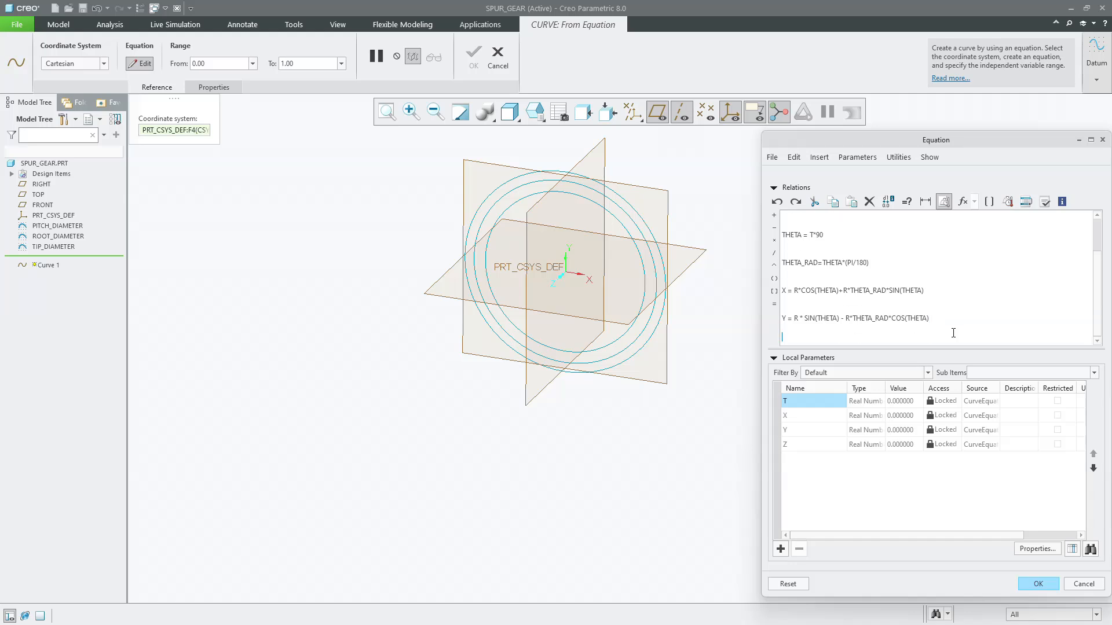
text(Z = 0)
click(1045, 201)
click(587, 339)
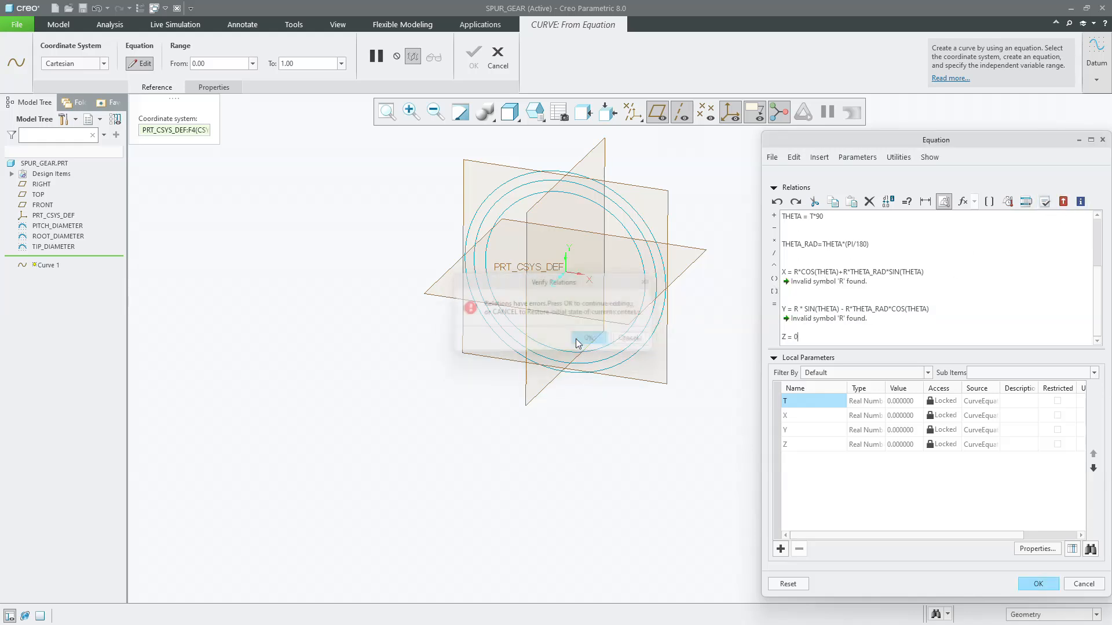
Correct the misspelled parameter in the PD relation to PITCH_DIAMETER and verify the relations again.
scroll(802, 274, up, 3)
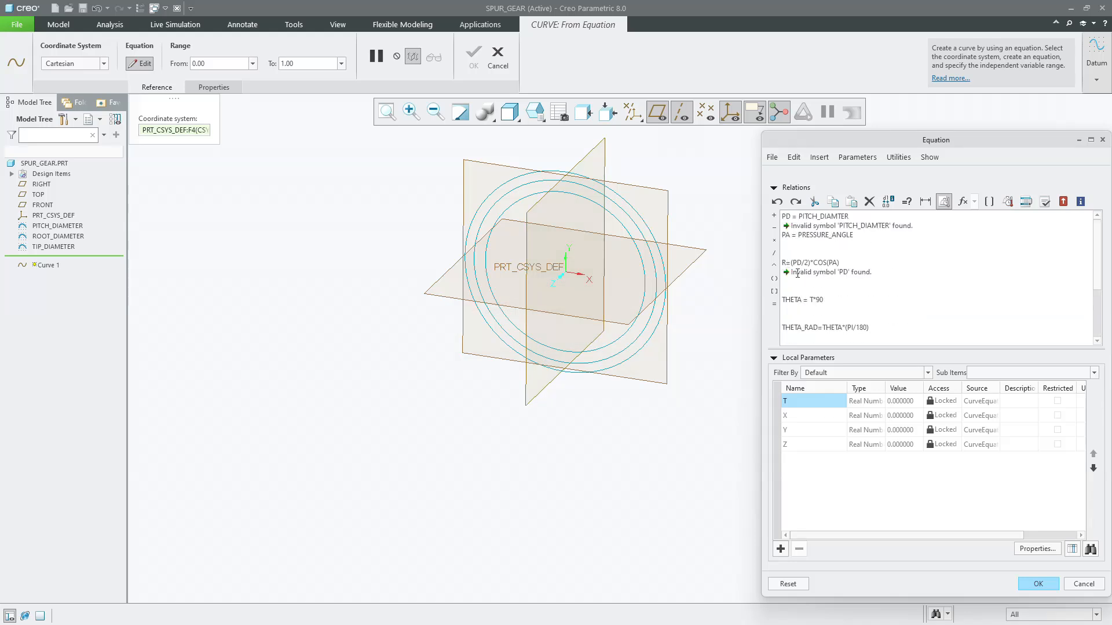
scroll(801, 278, down, 1)
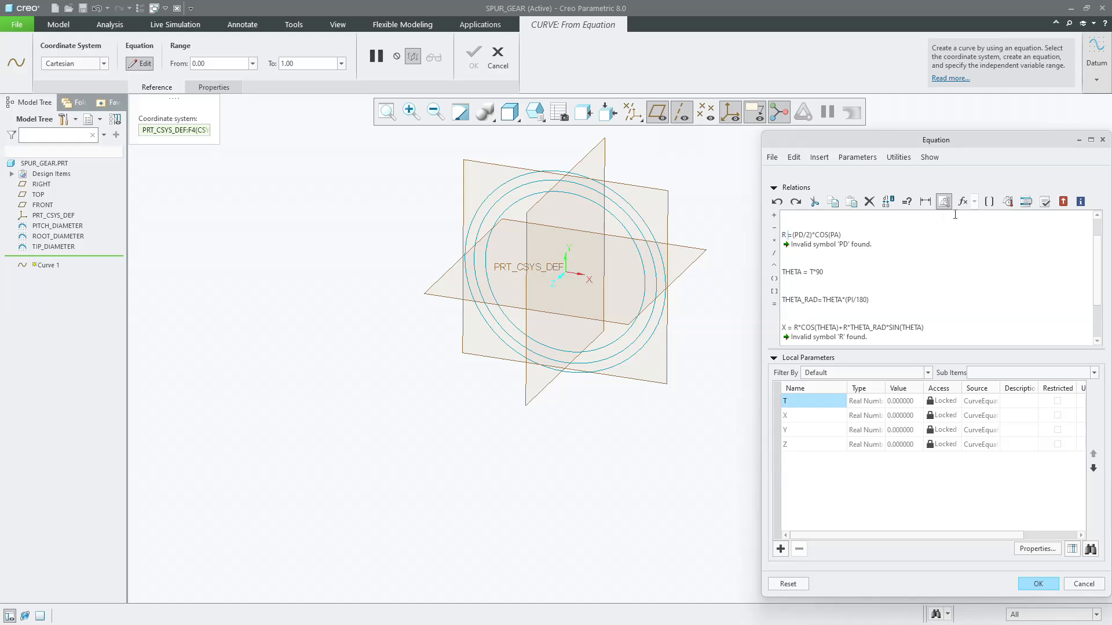
click(1045, 201)
click(592, 339)
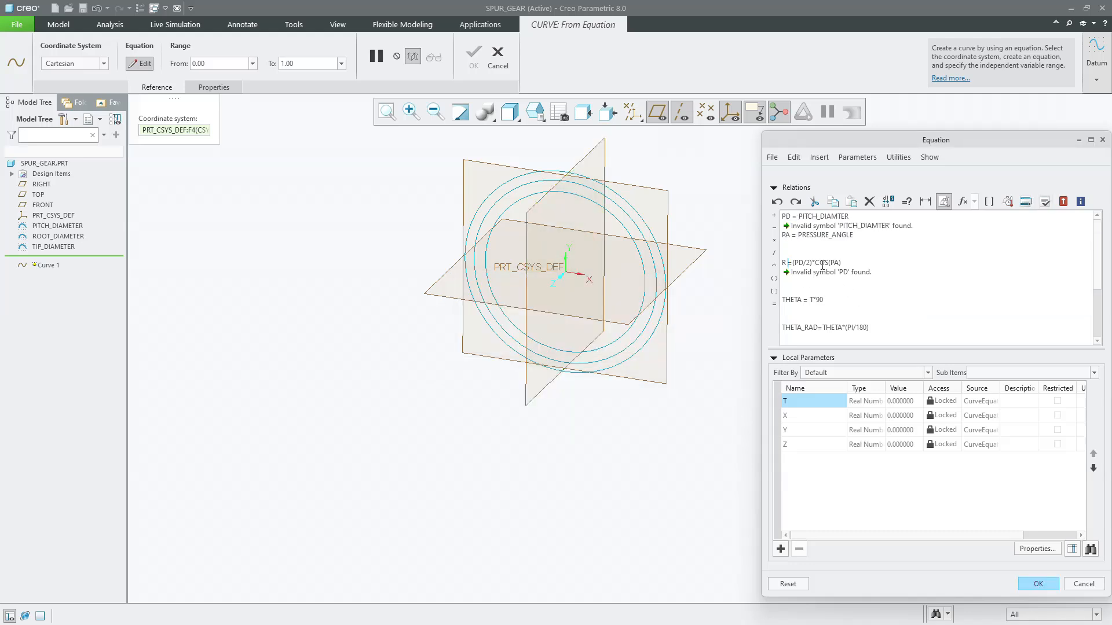
click(851, 261)
text(E)
click(1044, 201)
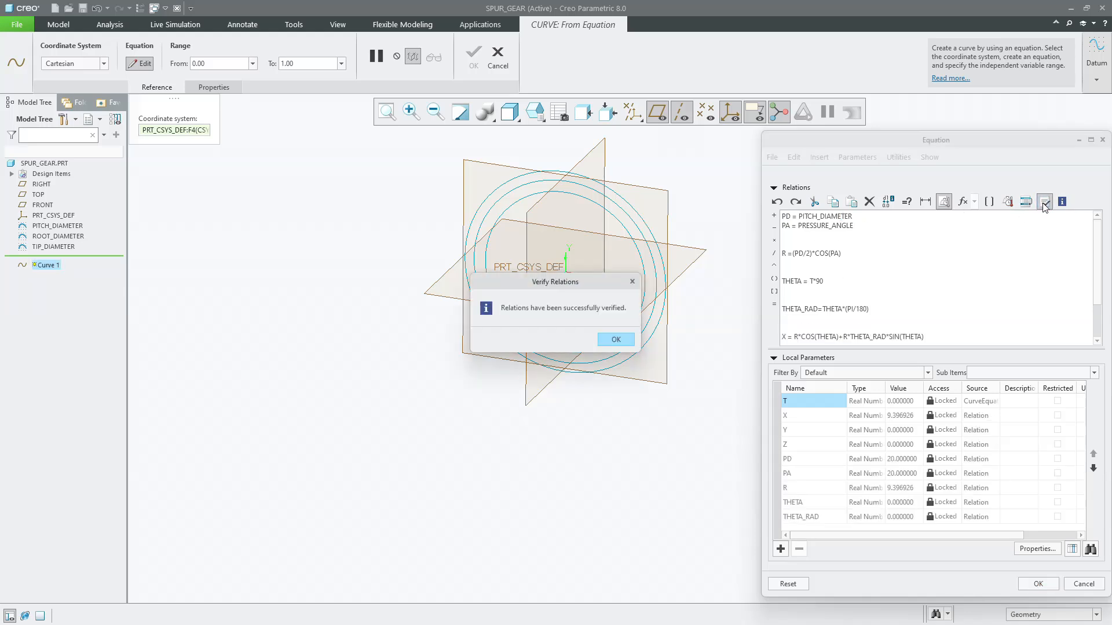
click(621, 340)
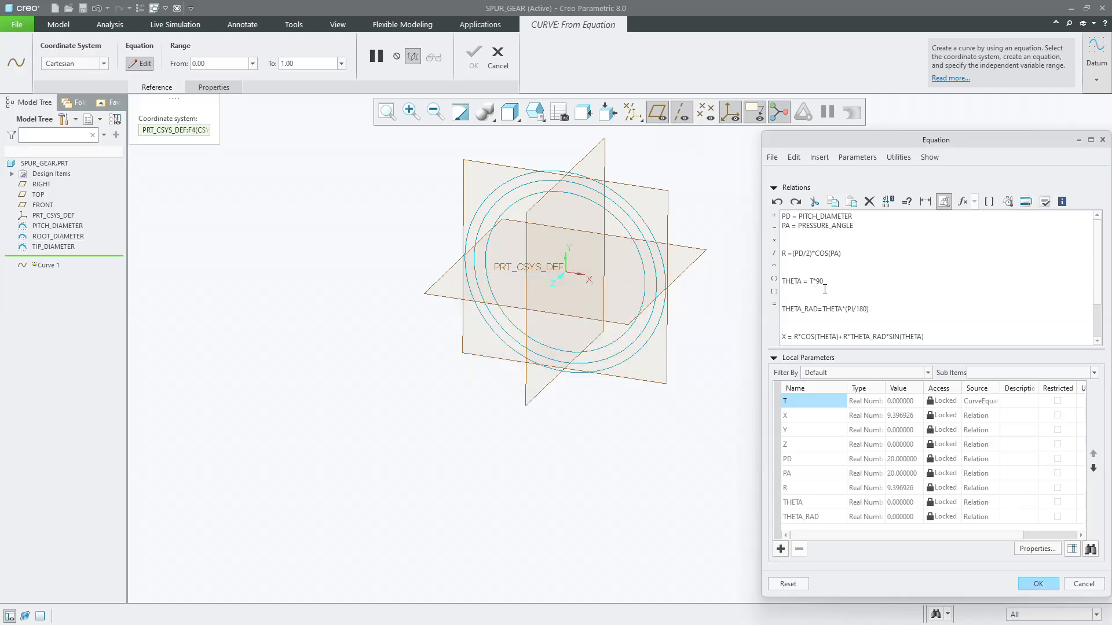
Accept the verified equations and complete the curve from equation.
scroll(825, 289, down, 2)
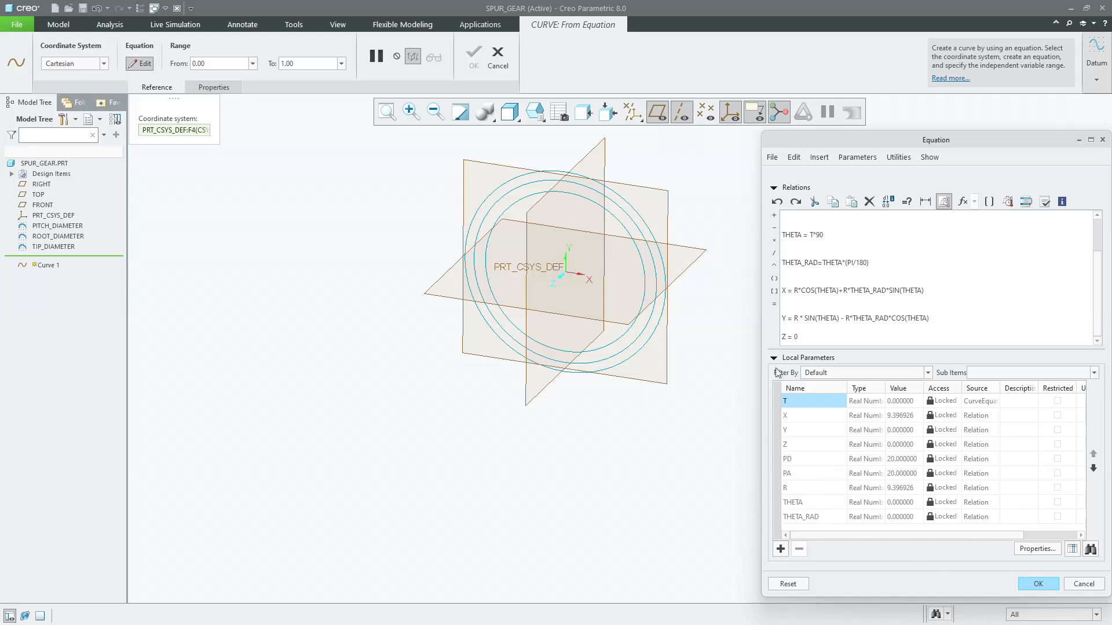
click(1038, 584)
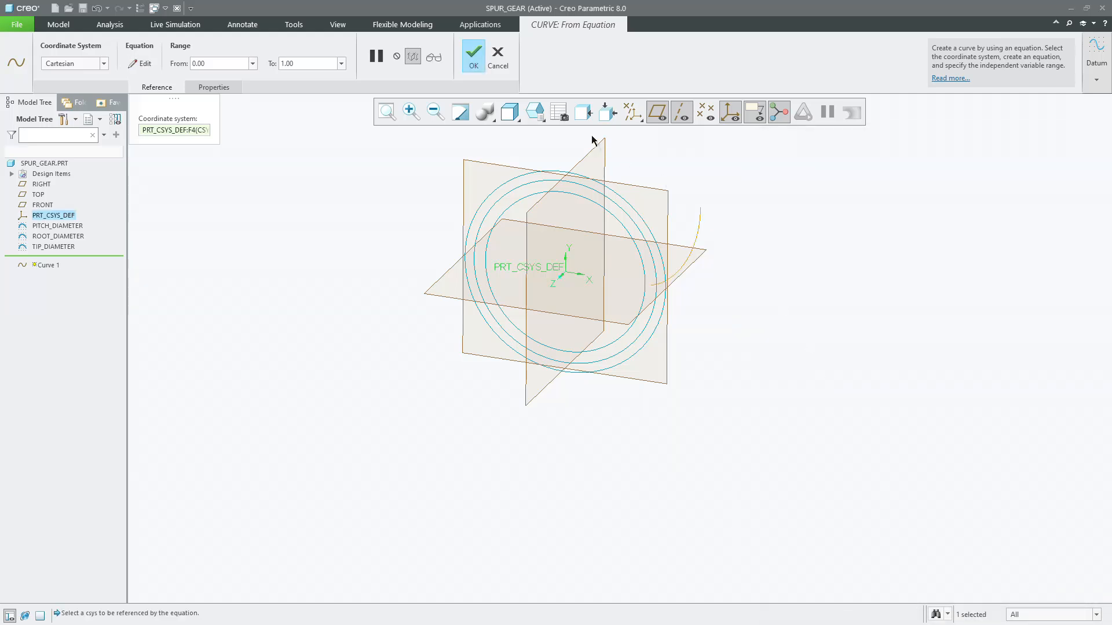
click(465, 55)
Inspect the involute curve against the three gear circles in the FRONT view and at an angle.
click(524, 116)
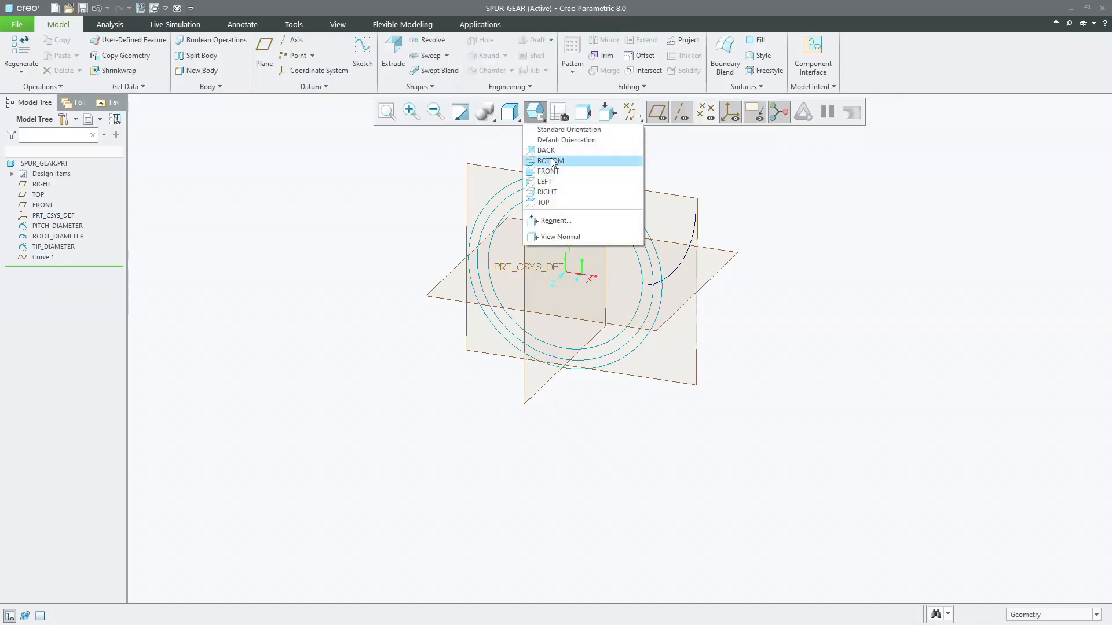
click(551, 172)
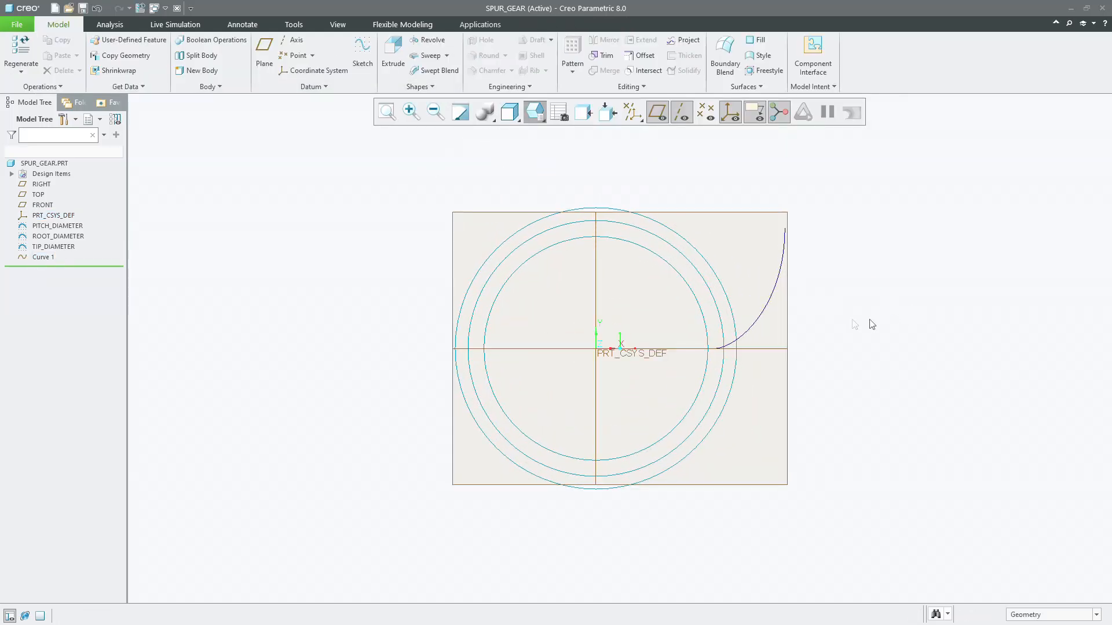
click(765, 307)
click(823, 335)
middle_drag(758, 194, 731, 351)
click(732, 354)
click(815, 362)
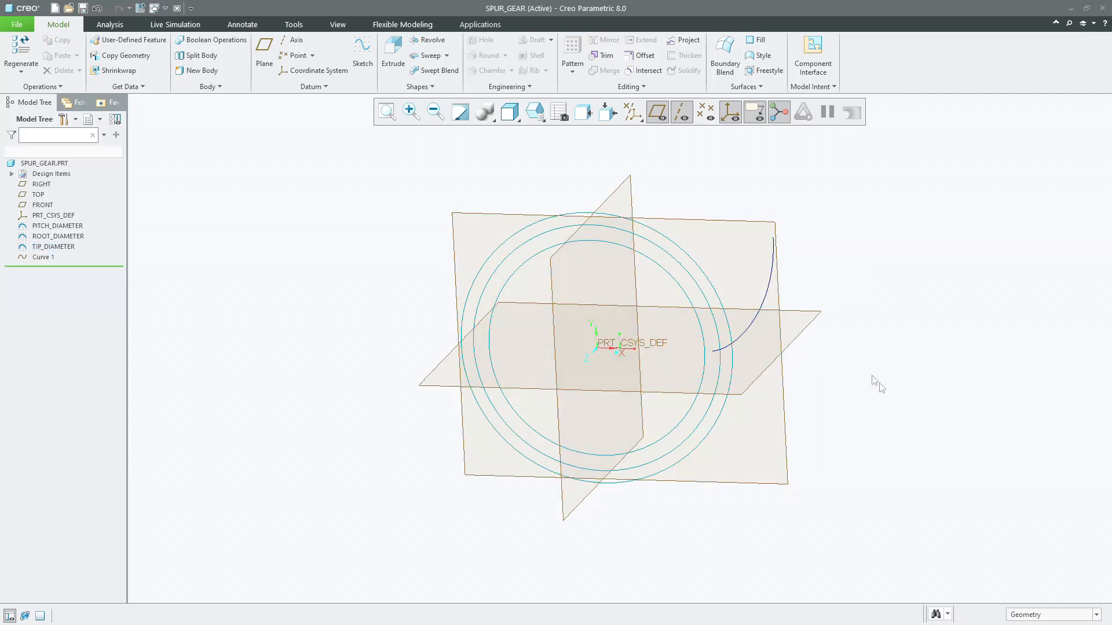
Trim the involute curve at the TIP_DIAMETER circle, keeping the inner portion.
click(606, 58)
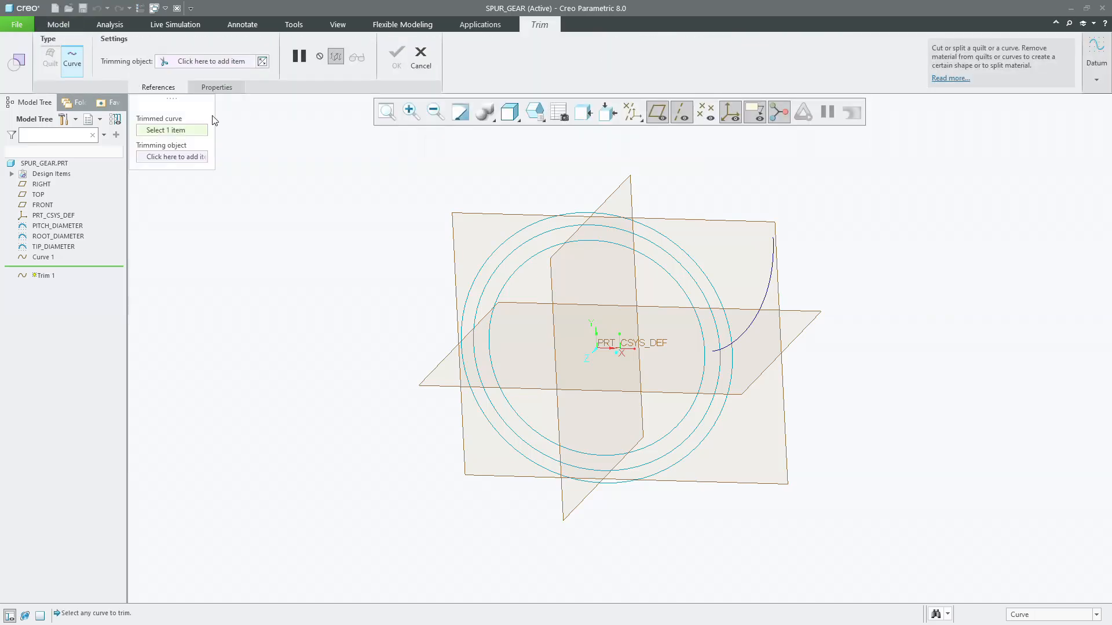
click(740, 335)
click(174, 157)
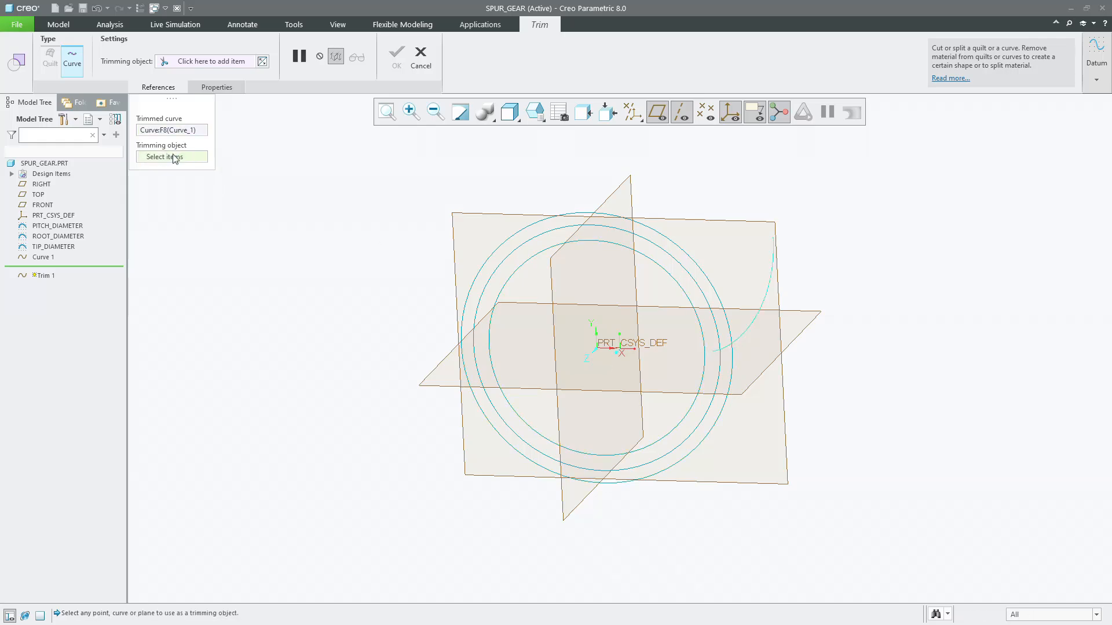
click(710, 285)
scroll(763, 323, up, 4)
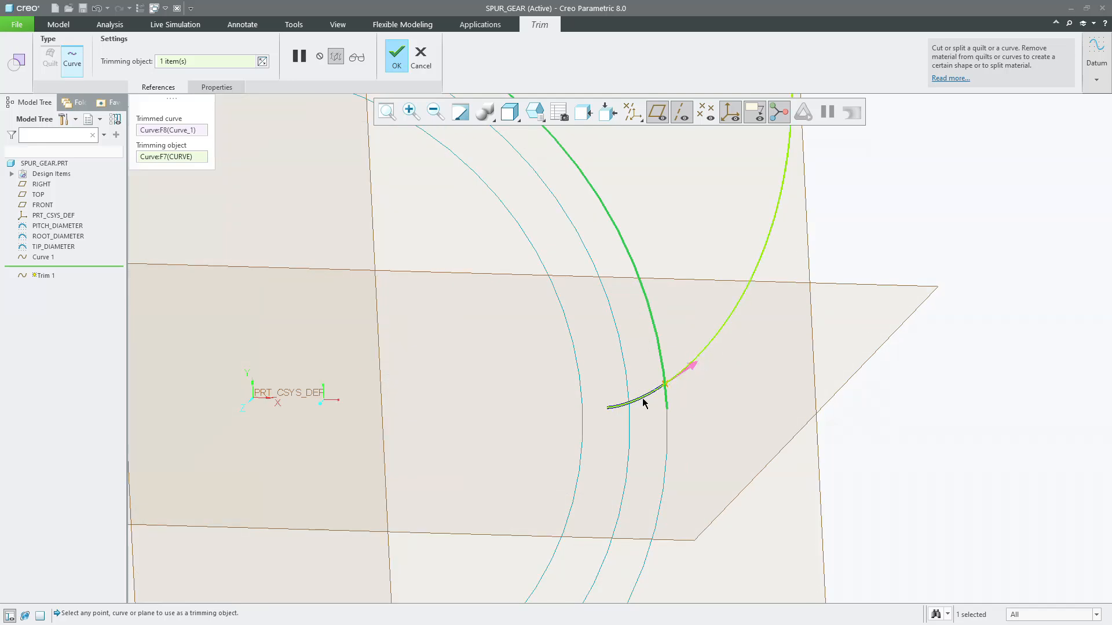
scroll(695, 367, down, 3)
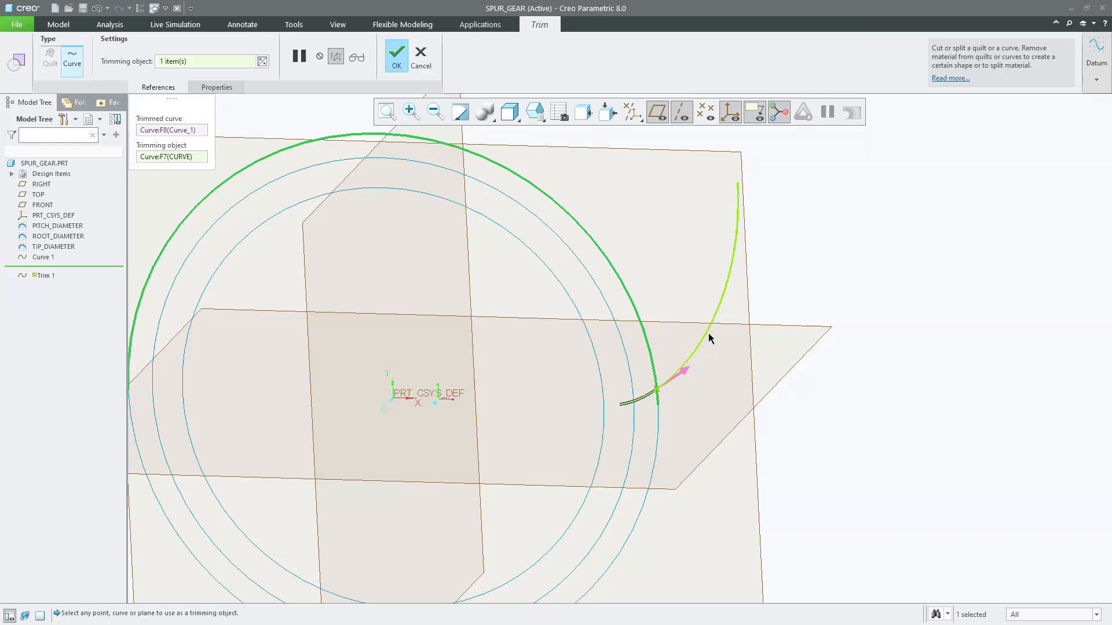
click(687, 375)
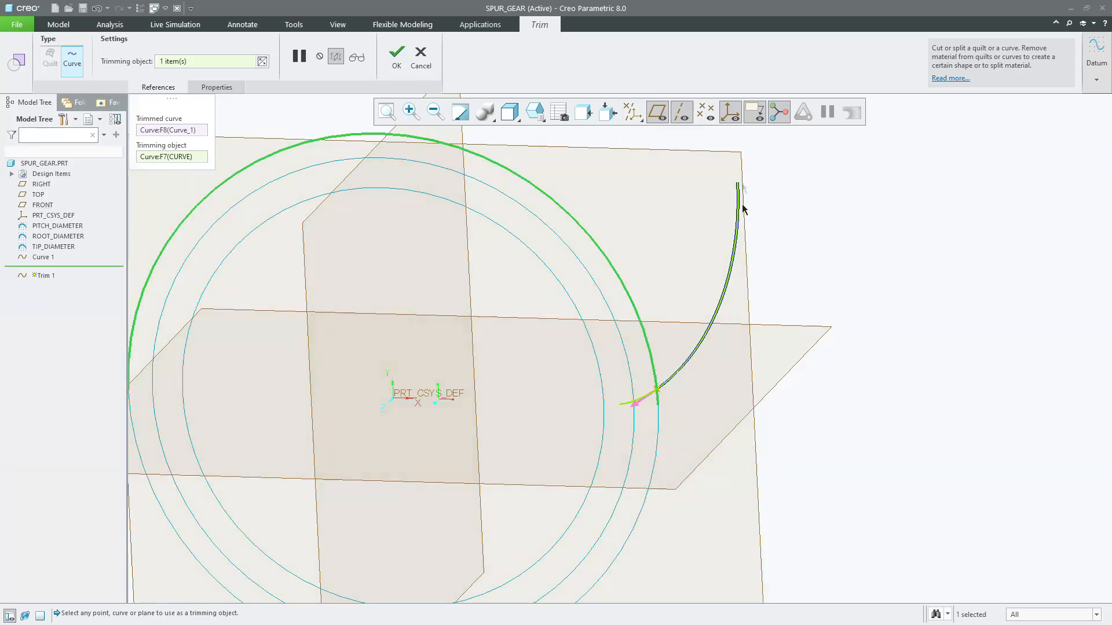
scroll(632, 408, down, 4)
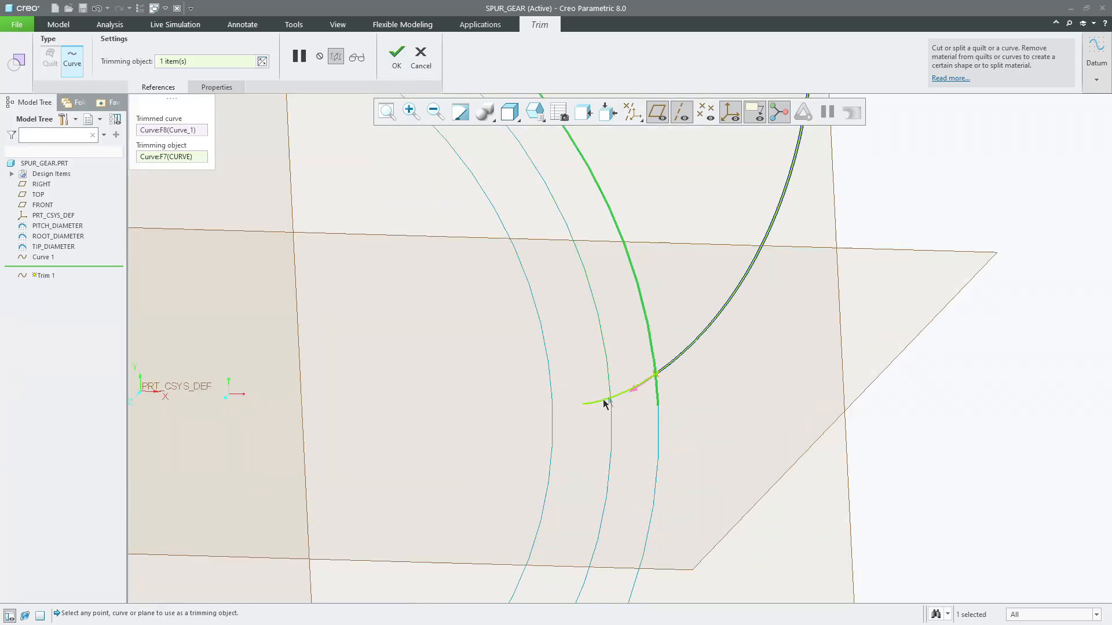
scroll(601, 404, up, 5)
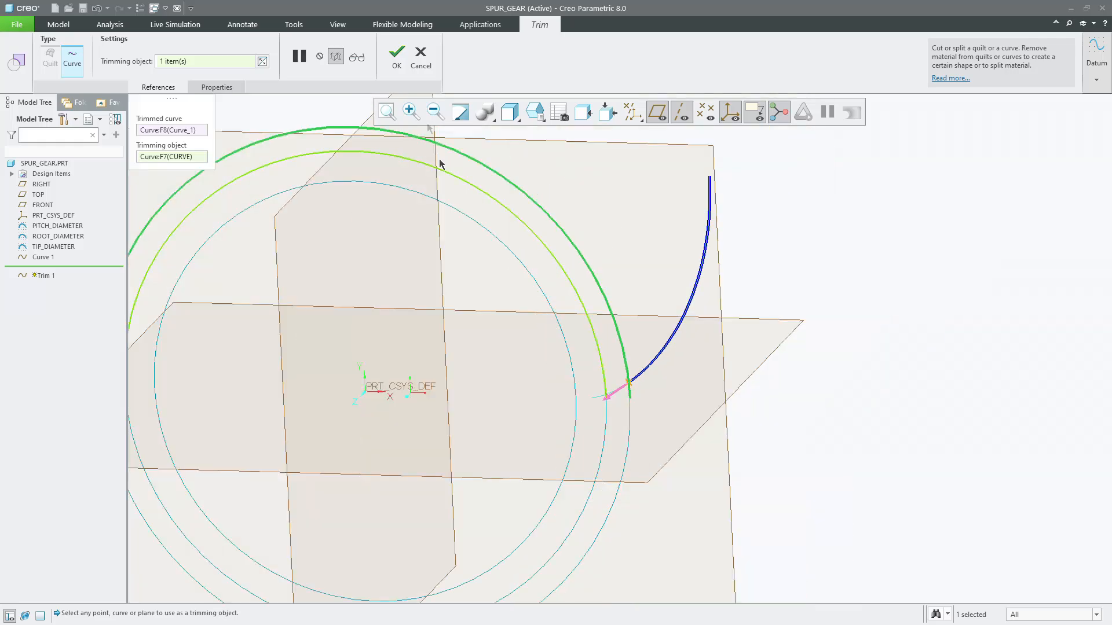
click(397, 56)
Complete the trim of the involute curve and show the model in the FRONT orientation.
click(869, 263)
middle_drag(740, 300, 741, 264)
click(545, 118)
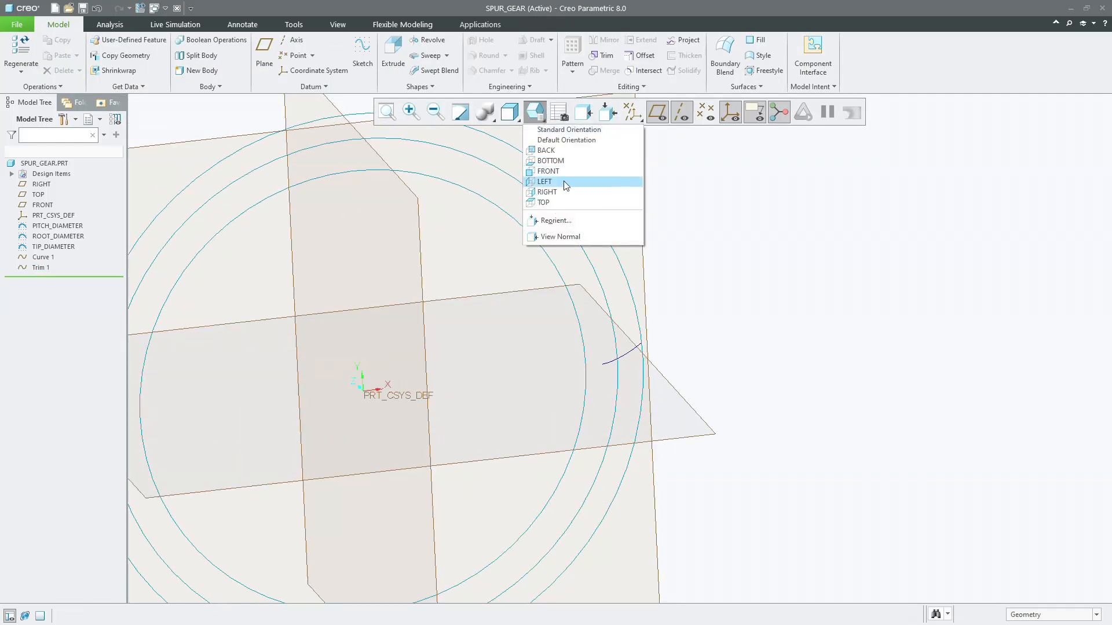
click(565, 171)
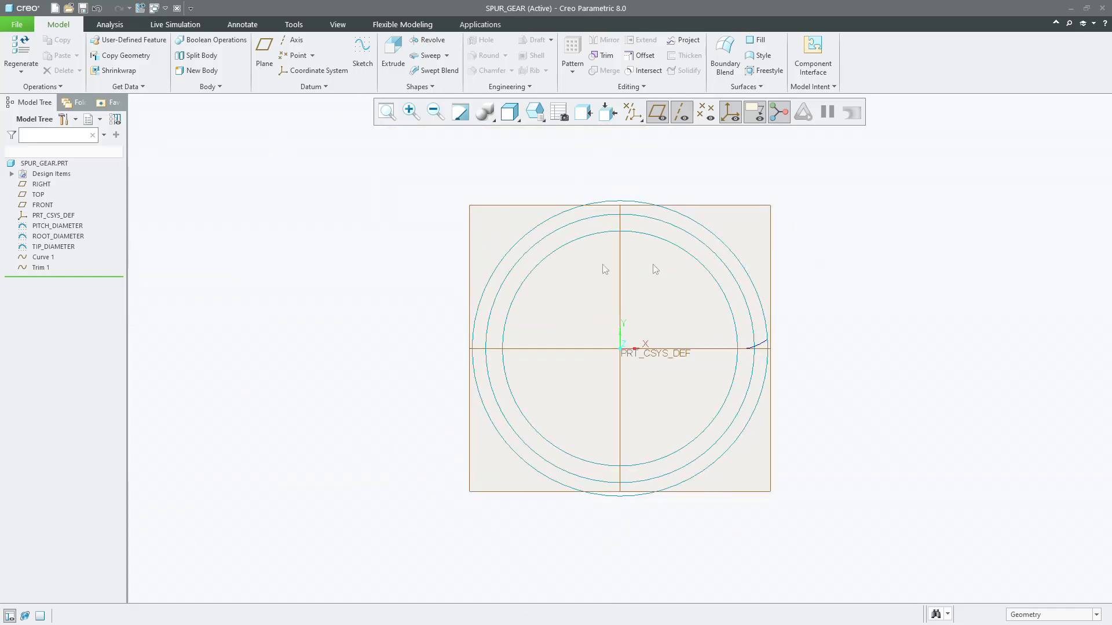
Rename the trim feature of the involute curve as INVOLUTE_PROFILE.
double_click(42, 267)
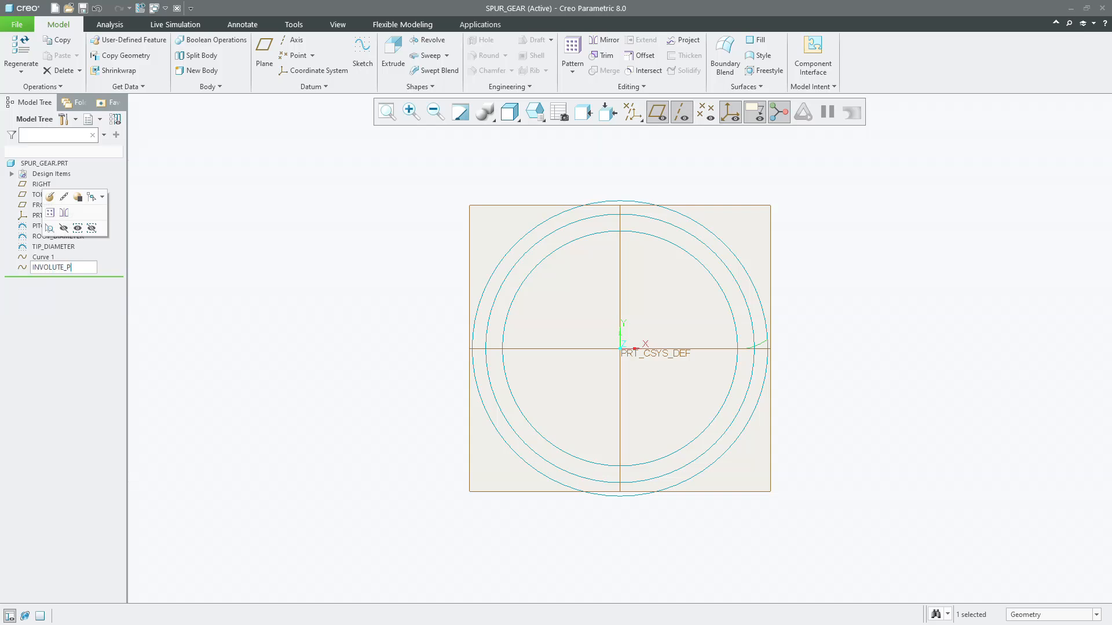
text(INVOLUTE_PROFILE)
key(Return)
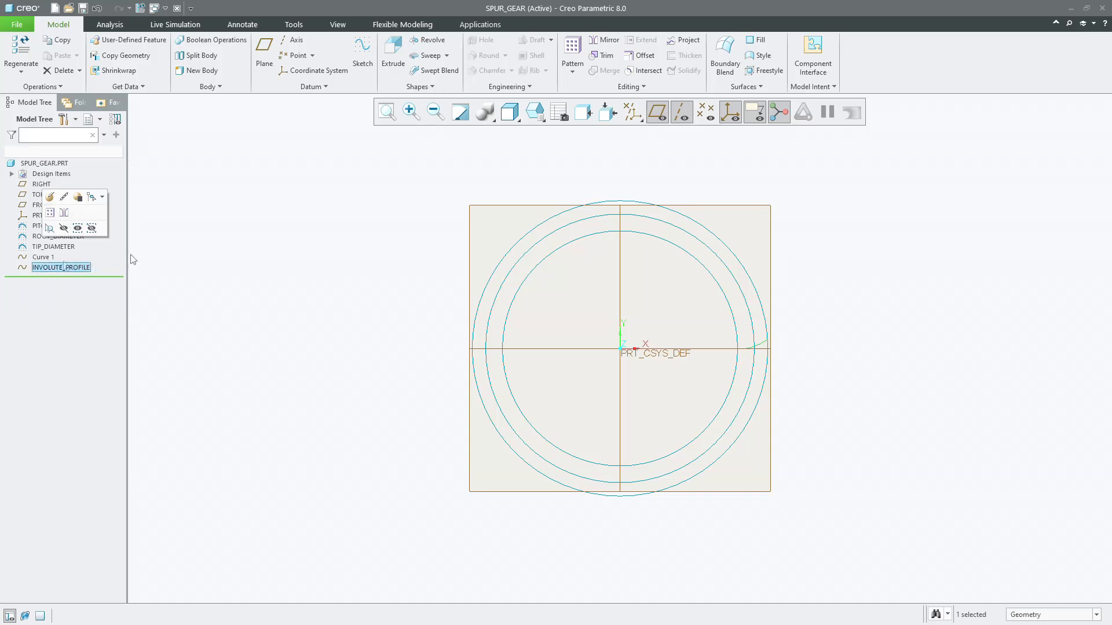
click(219, 246)
scroll(769, 357, down, 2)
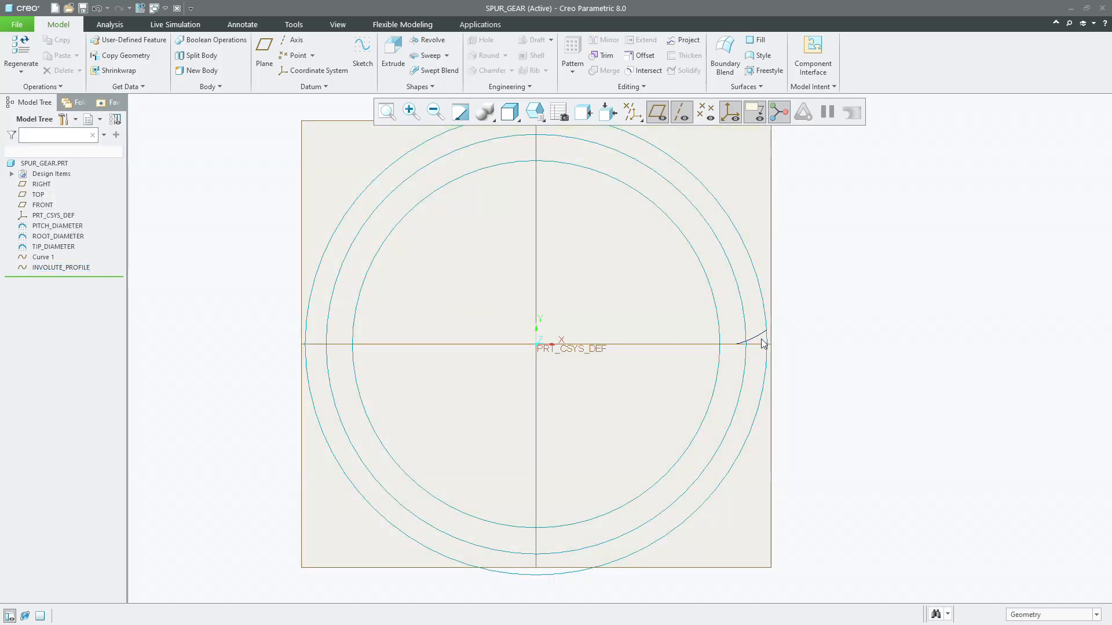
Create a datum axis at the intersection of the RIGHT and TOP datum planes.
key(ctrl+d)
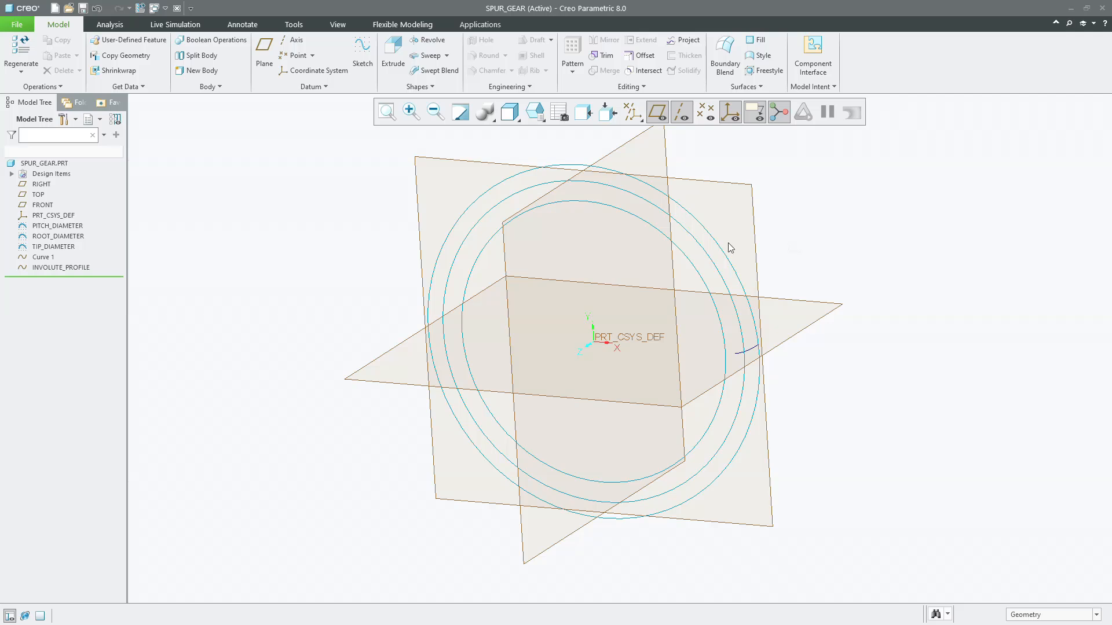
click(293, 40)
click(512, 363)
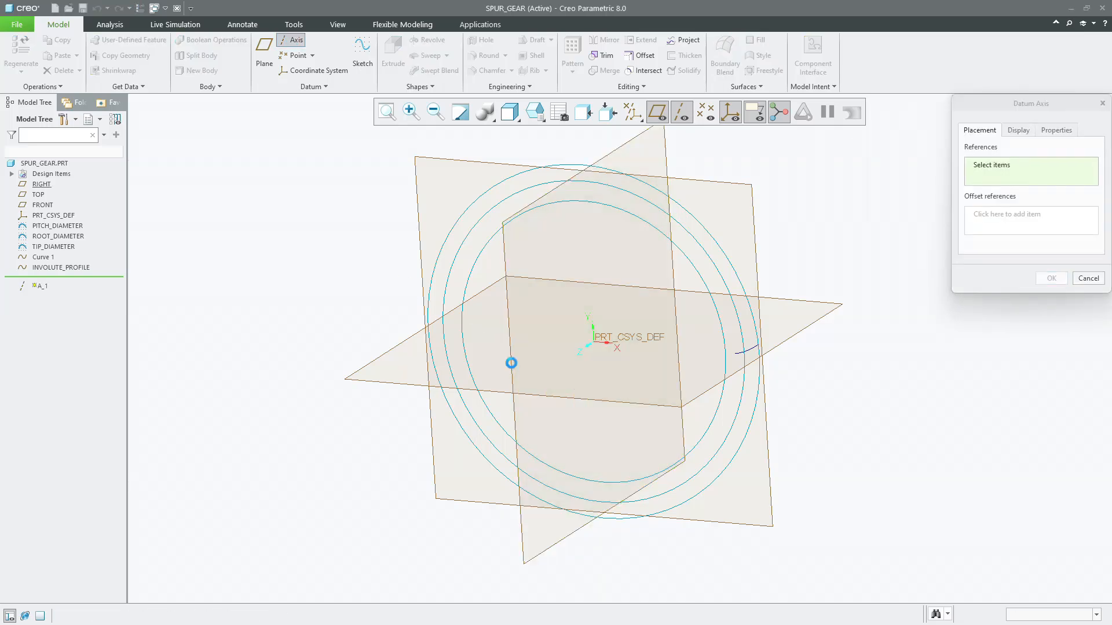
ctrl+click(553, 395)
mouse_move(612, 339)
middle_down()
mouse_move(623, 344)
mouse_move(617, 327)
middle_up()
middle_click(618, 327)
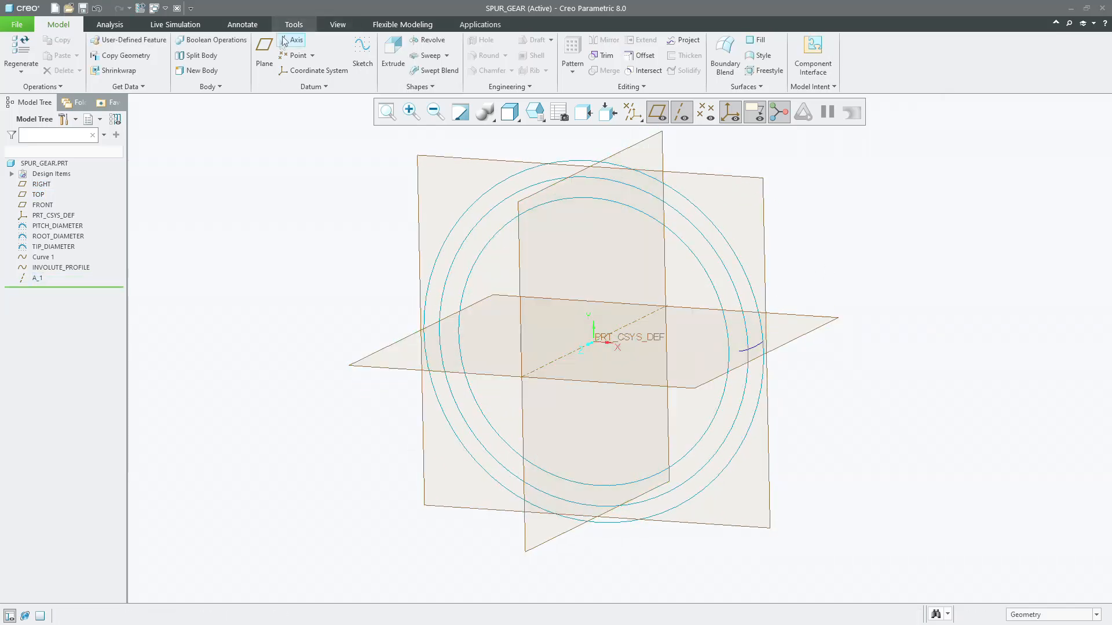
Create a datum plane through axis A_1, rotated 6.0 degrees from the TOP plane.
click(264, 55)
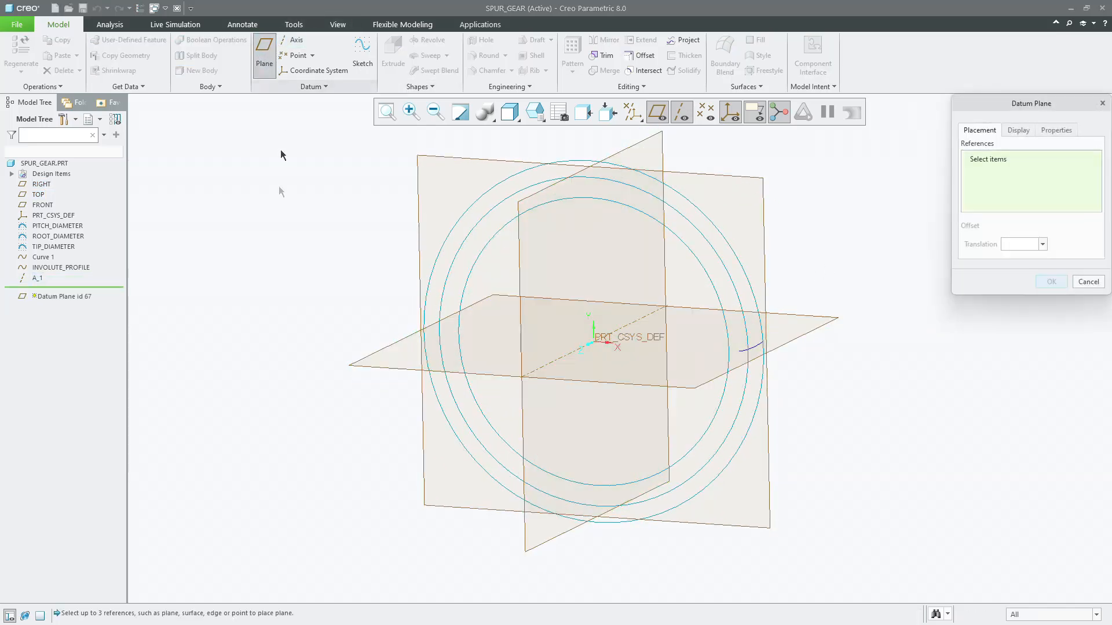
click(379, 367)
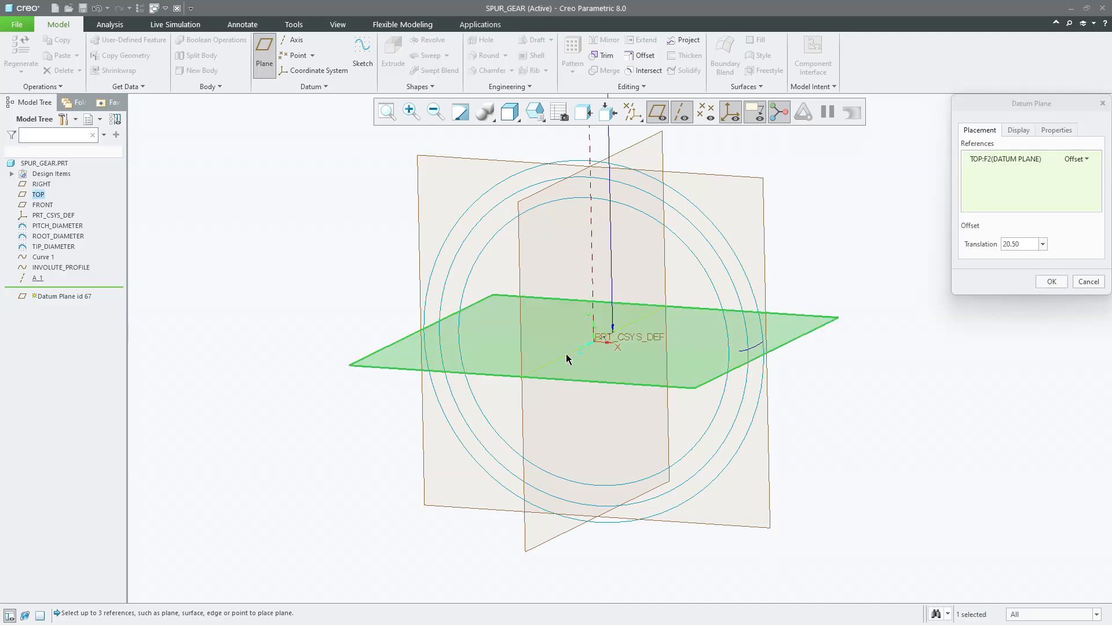
ctrl+click(567, 355)
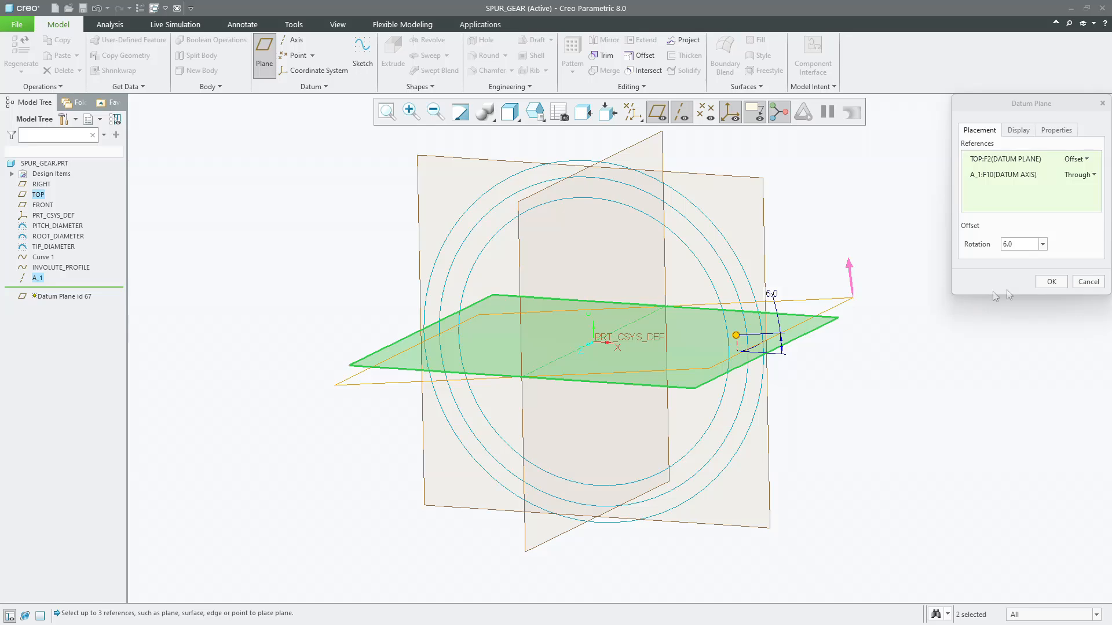
click(1051, 282)
Rename the angled datum plane as MIRROR_PLANE.
click(544, 119)
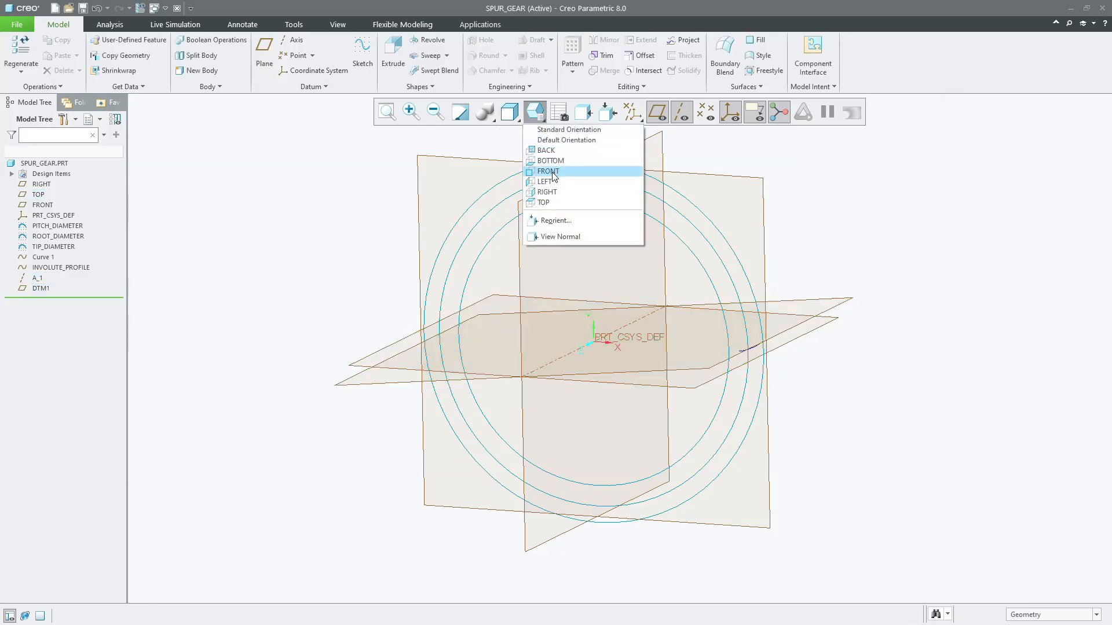
click(548, 171)
click(43, 288)
click(42, 288)
text(M)
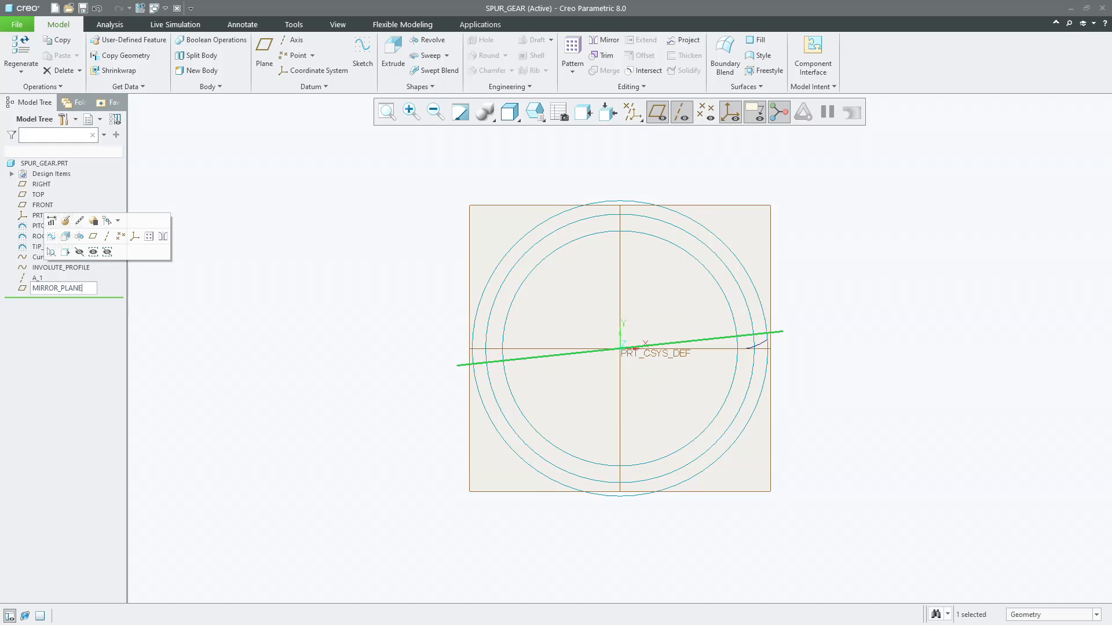
text(IRROR_PLANE)
key(Return)
click(249, 348)
Mirror the INVOLUTE_PROFILE curve about MIRROR_PLANE to form the opposite tooth flank.
scroll(751, 354, down, 3)
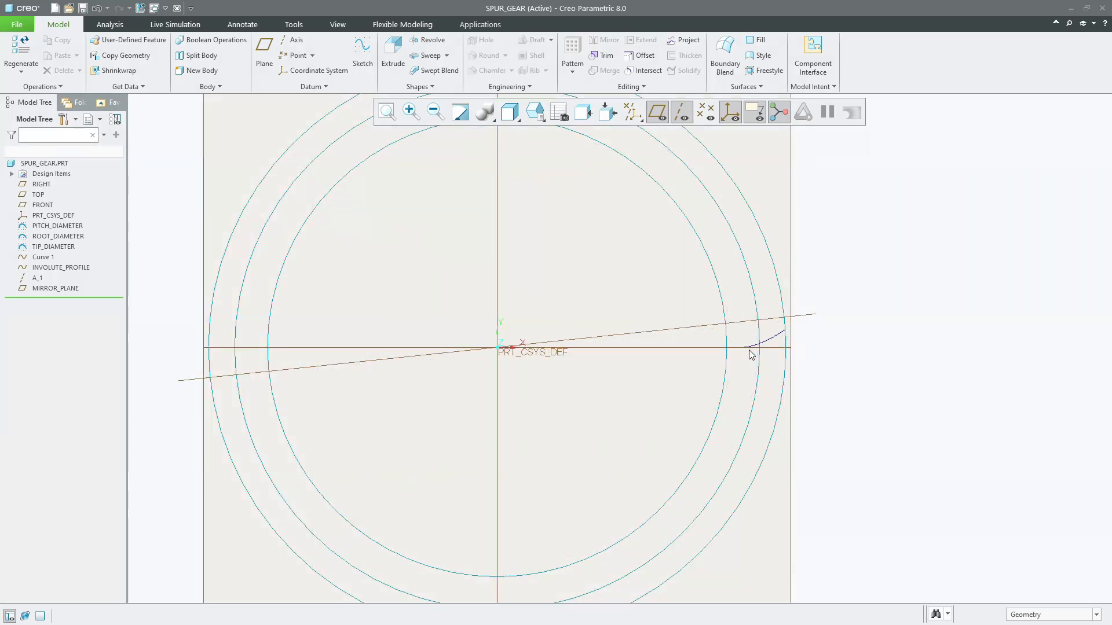
click(765, 341)
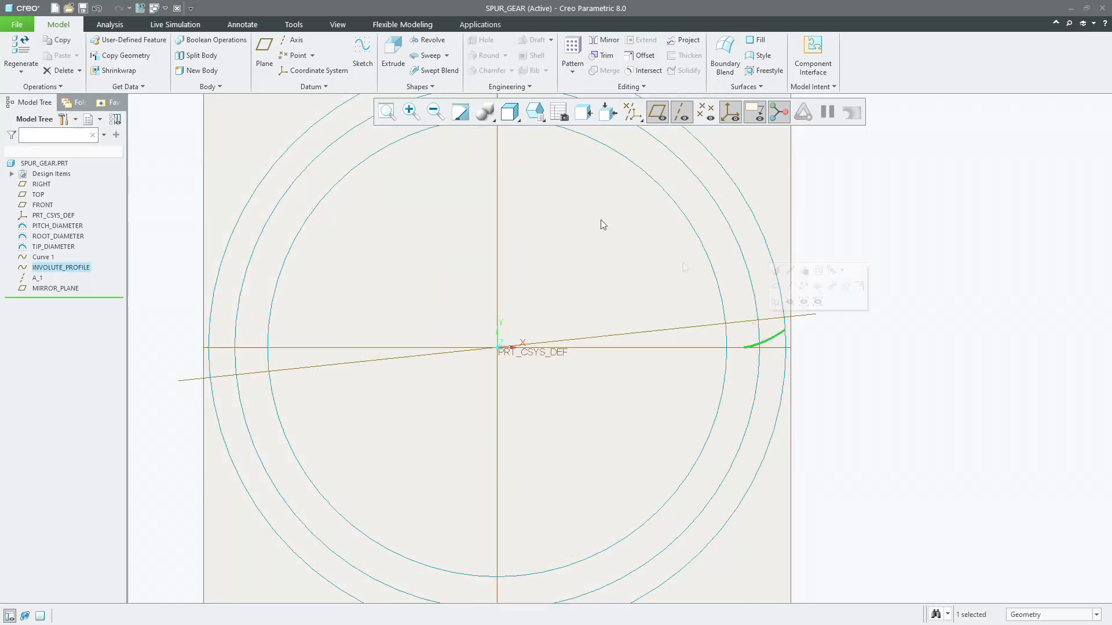
scroll(930, 298, up, 2)
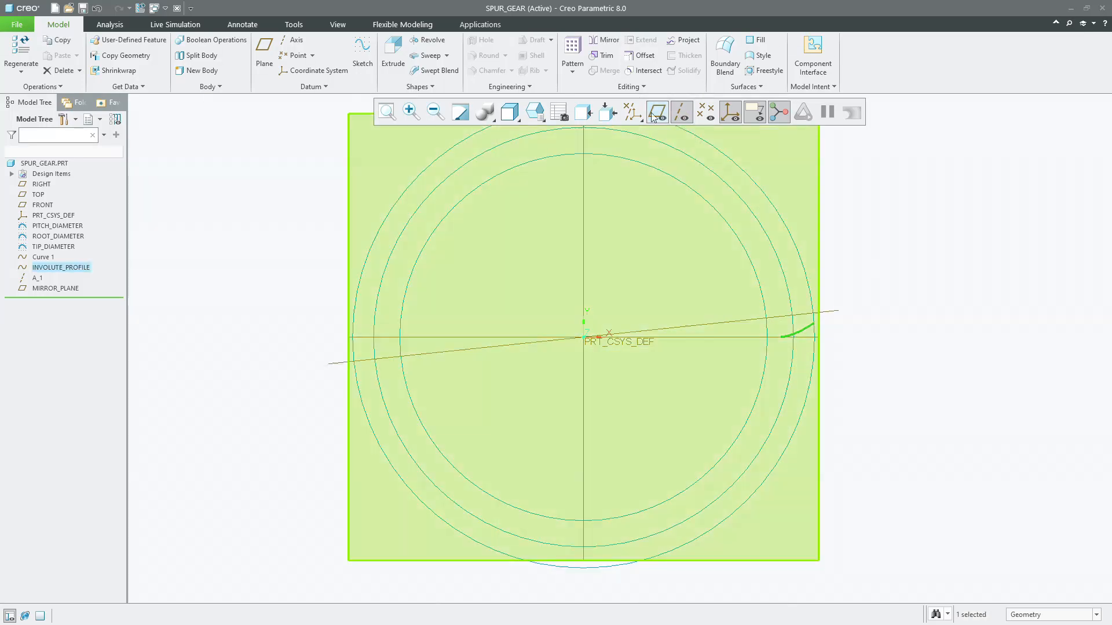
click(595, 48)
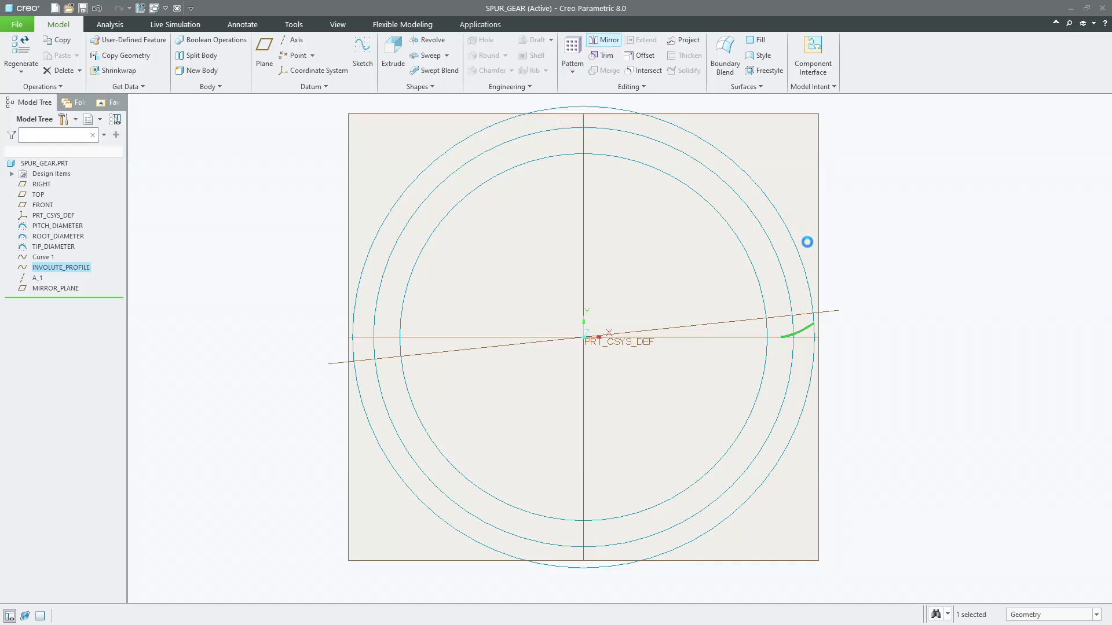
click(839, 312)
middle_click(833, 318)
scroll(833, 318, down, 2)
mouse_move(805, 353)
middle_down()
mouse_move(867, 318)
mouse_move(886, 331)
middle_up()
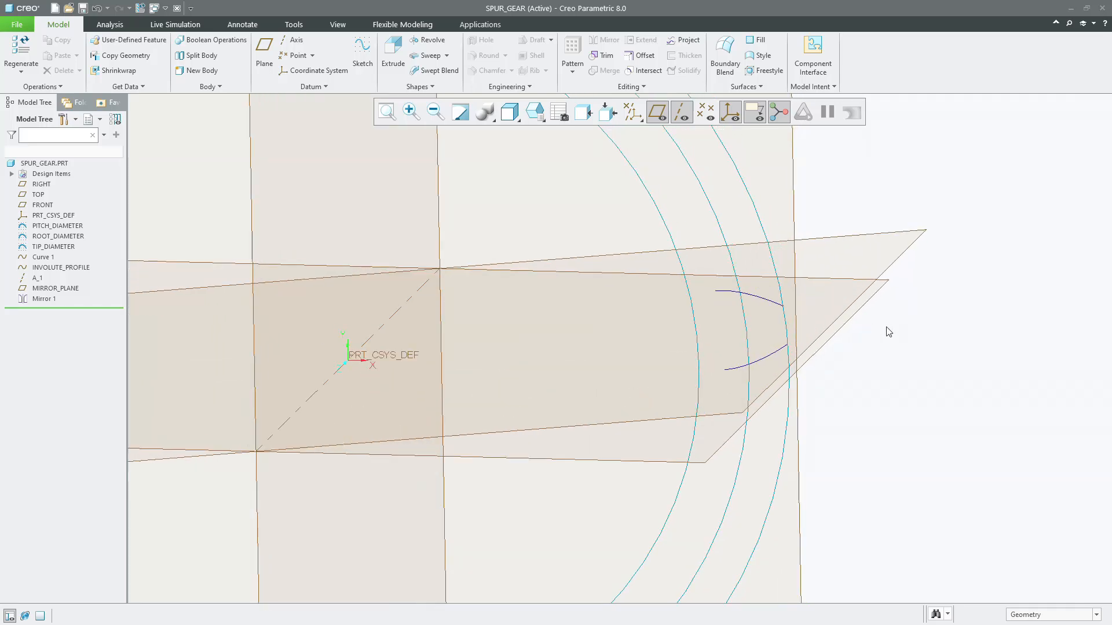
Extrude the ROOT_DIAMETER sketch as a solid with a symmetric depth of 2.50.
scroll(889, 332, up, 5)
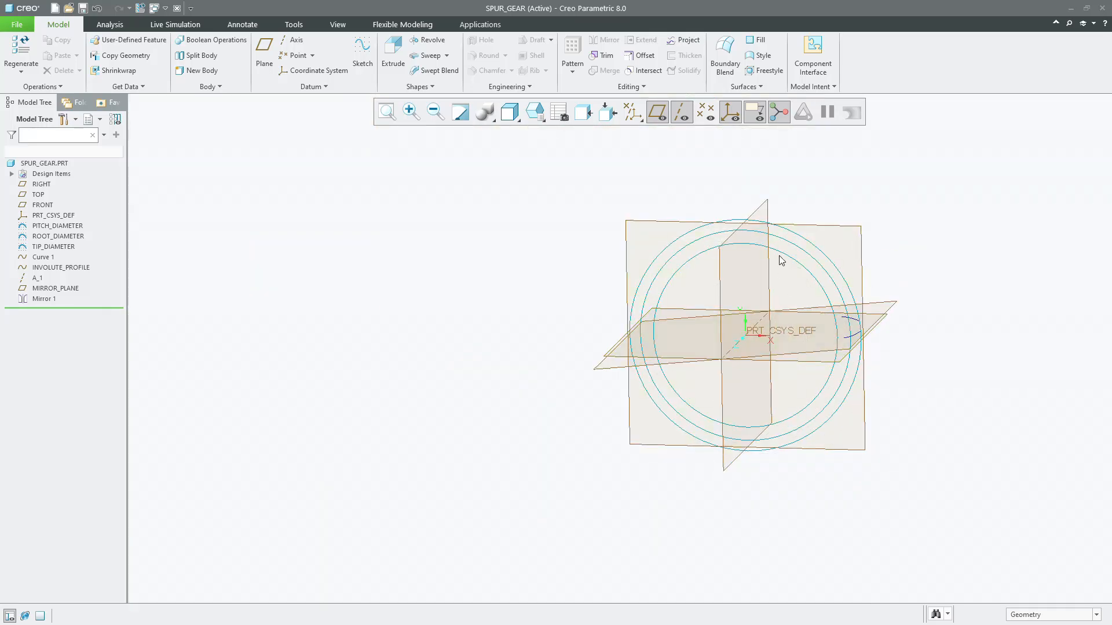
click(783, 258)
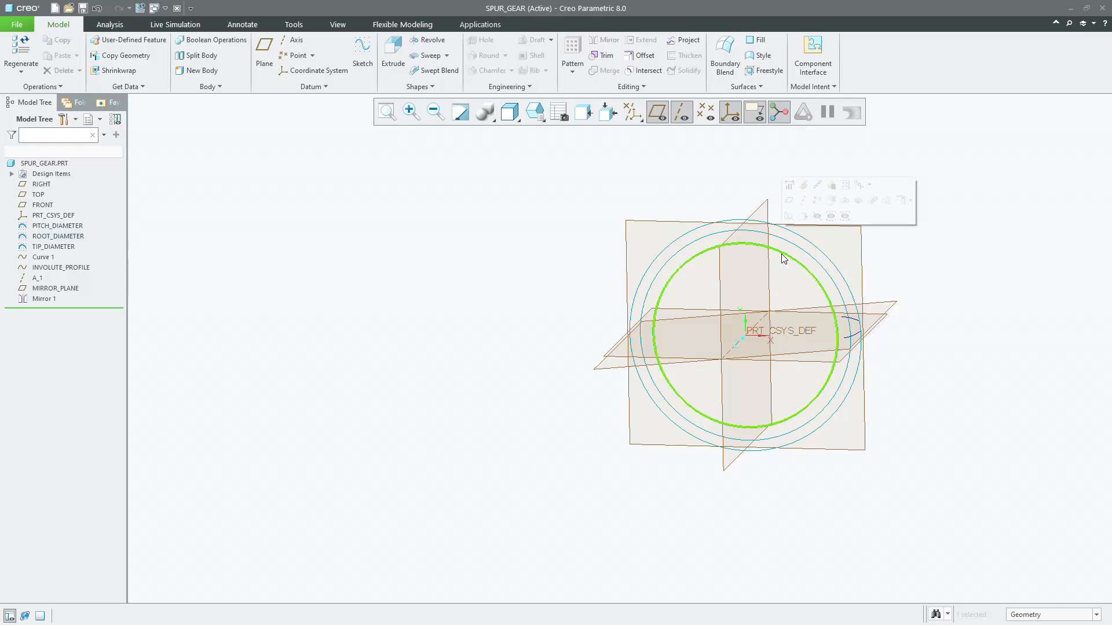
click(831, 201)
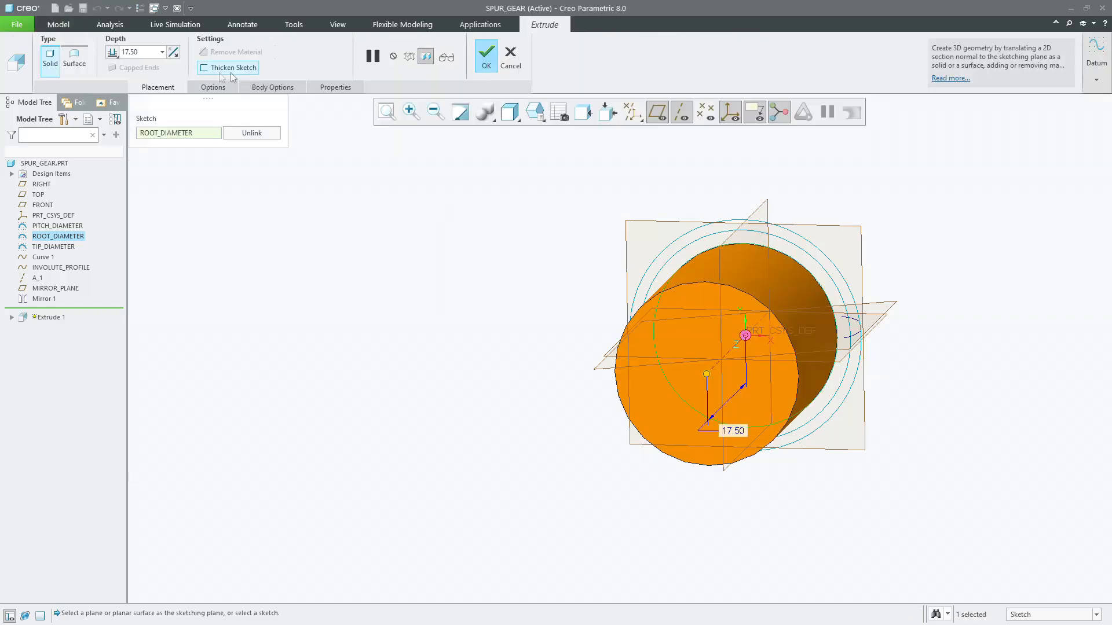
text(1)
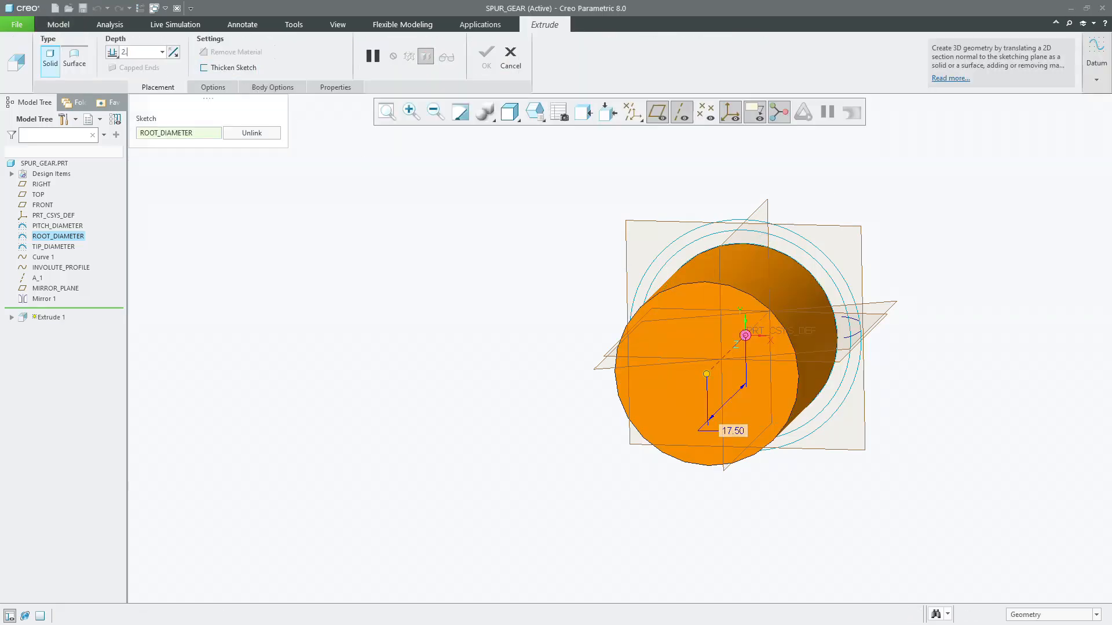
click(112, 53)
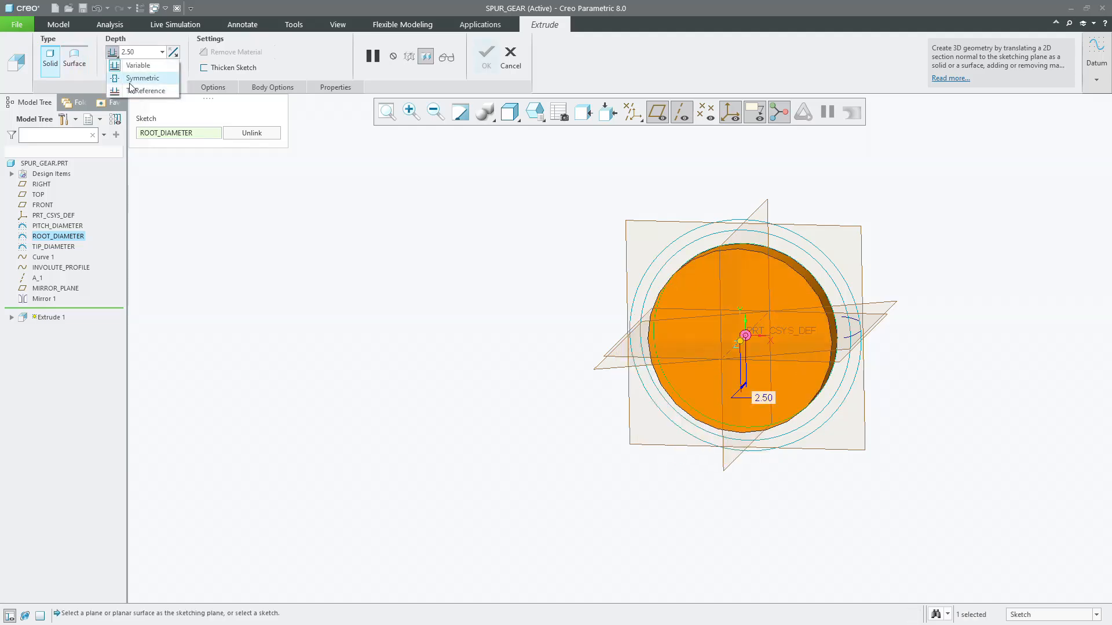
click(133, 72)
middle_click(370, 241)
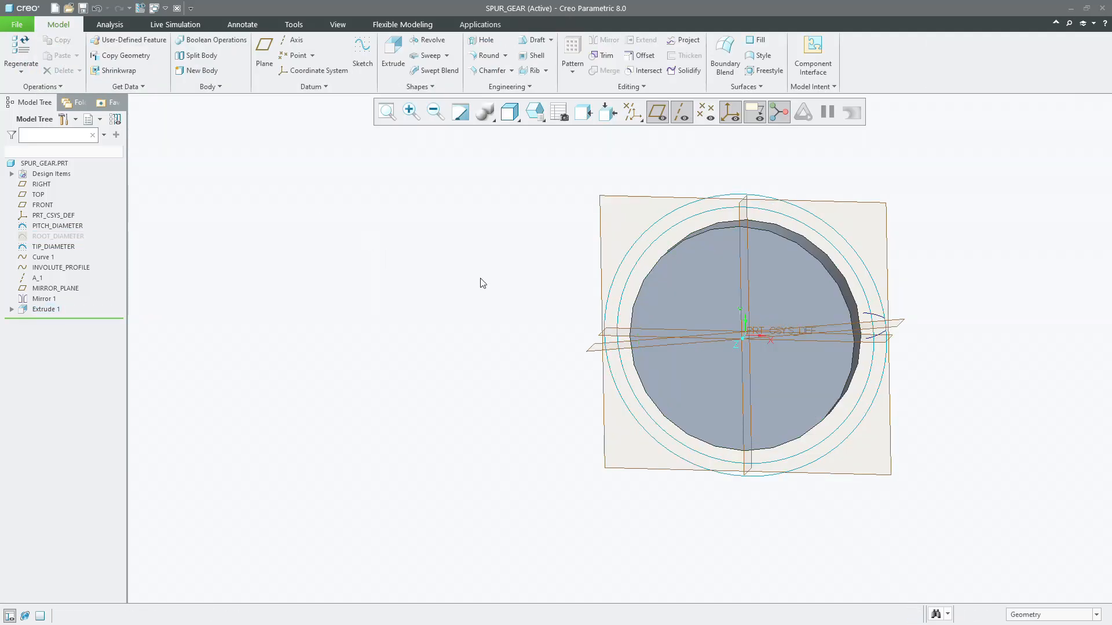
Start a new extrude sketch on the FRONT plane and project both involute curves into it.
middle_drag(689, 343, 621, 302)
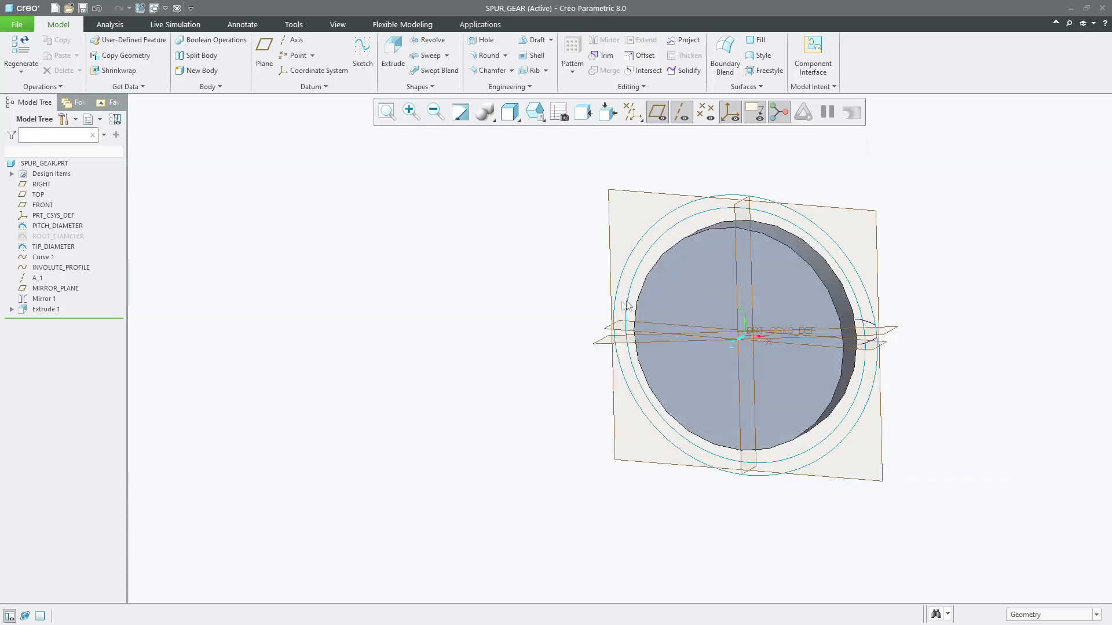
scroll(834, 339, up, 5)
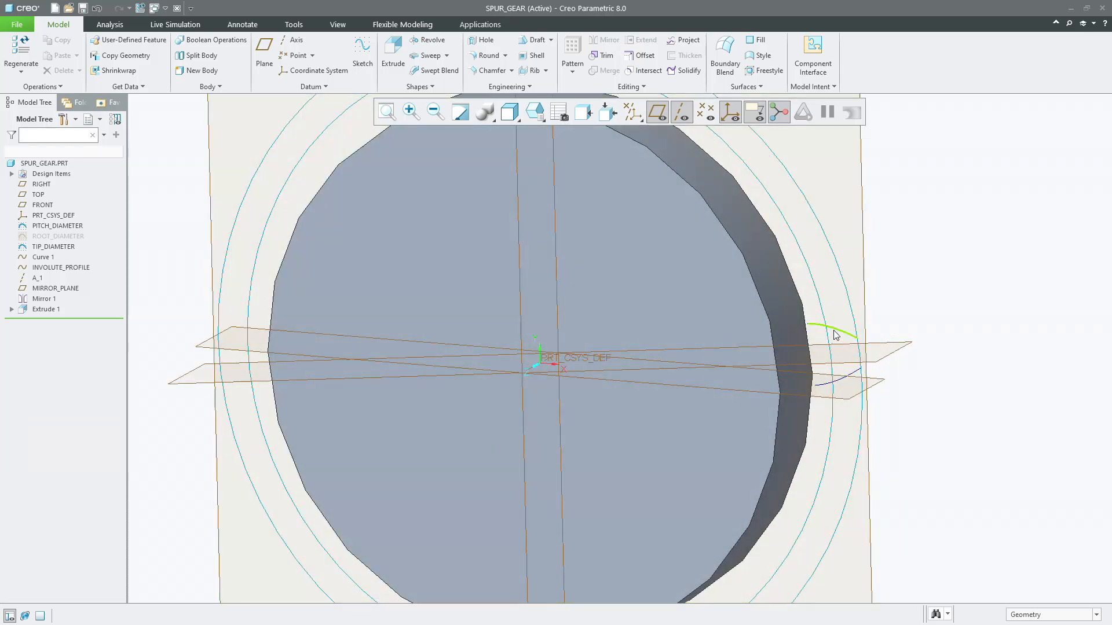
scroll(834, 335, down, 5)
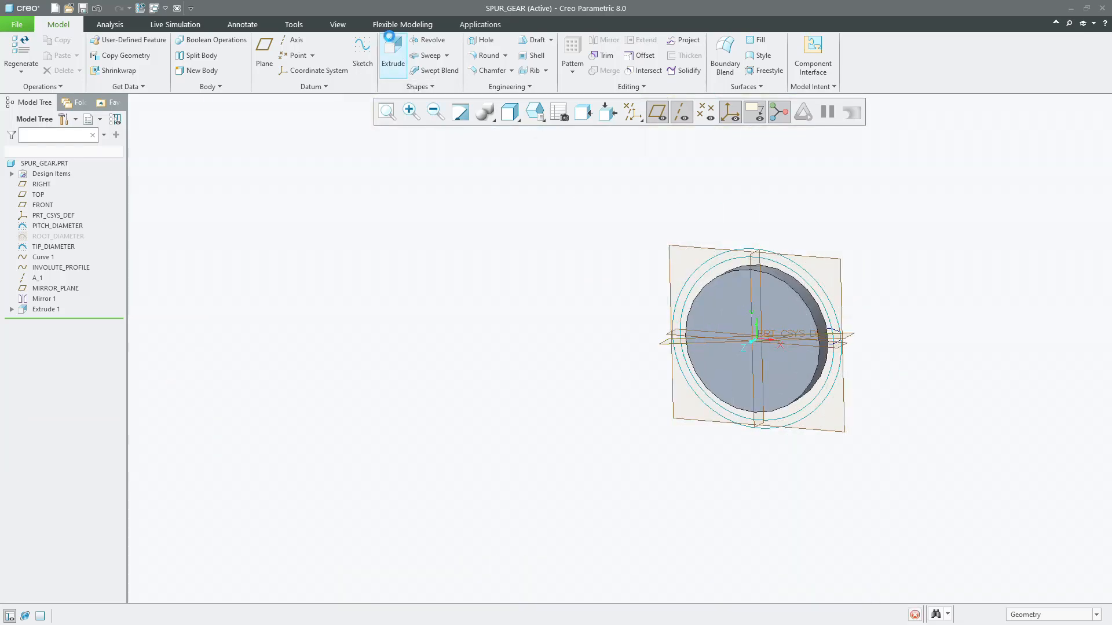
click(389, 37)
click(669, 247)
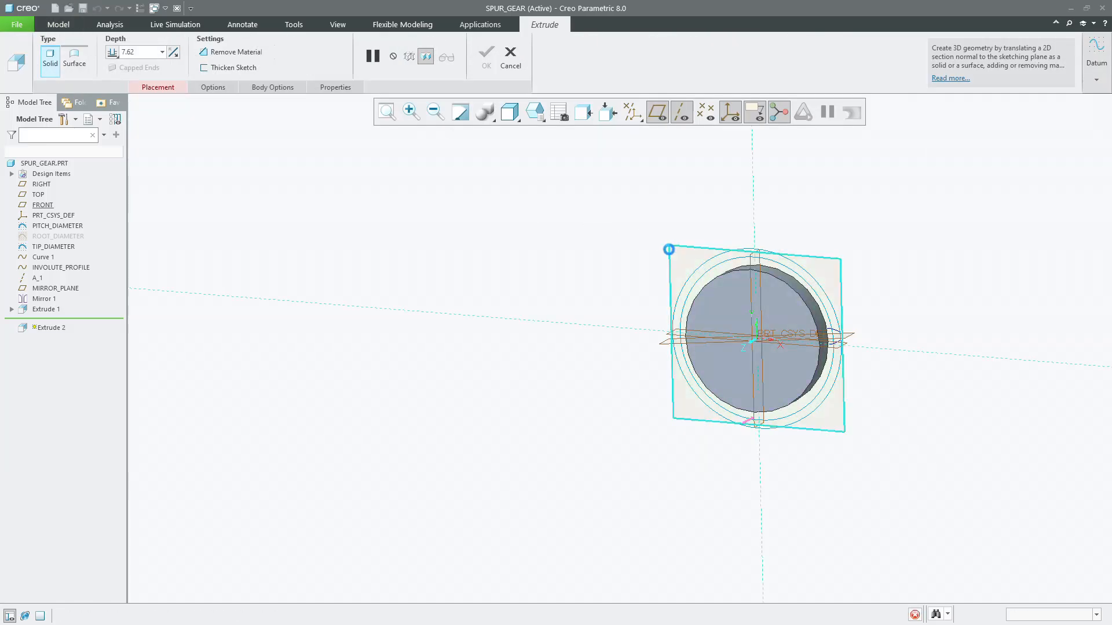
click(741, 113)
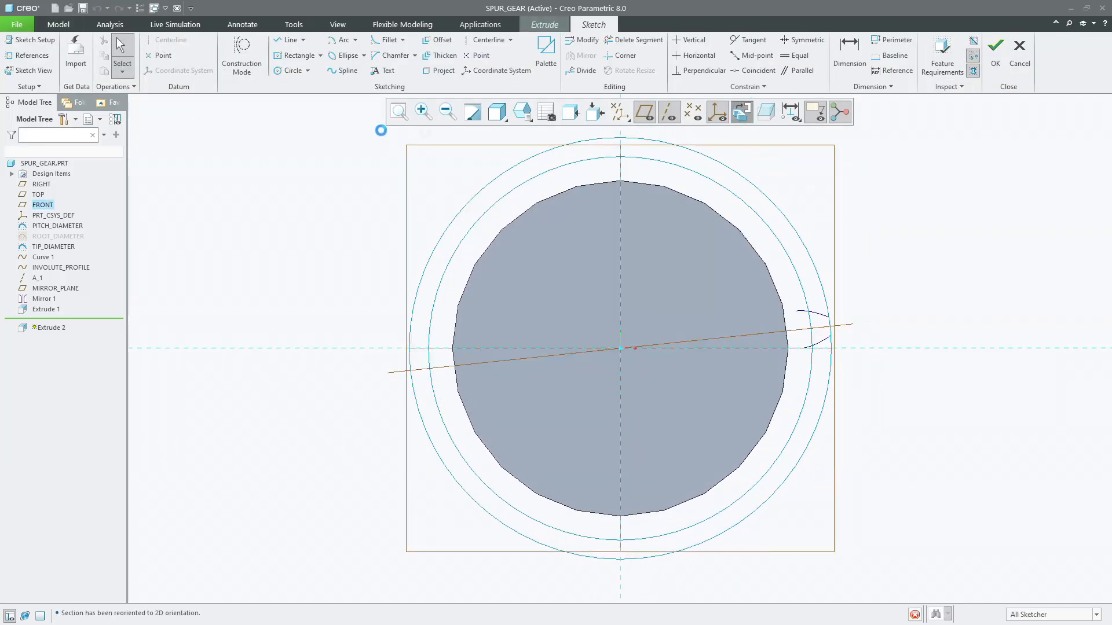
click(426, 72)
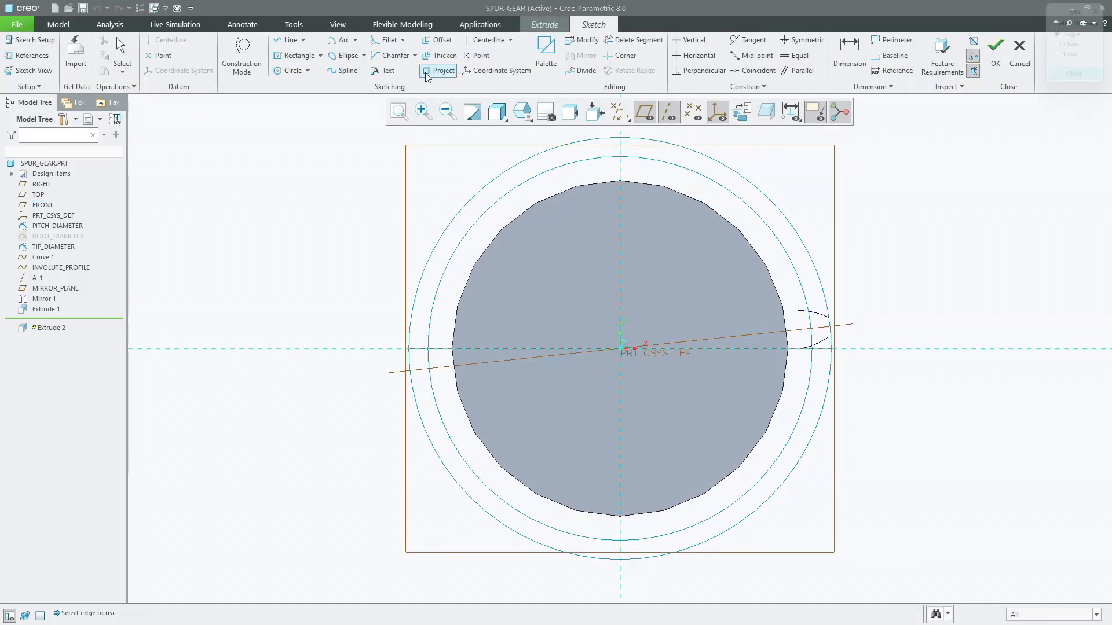
click(810, 317)
click(822, 342)
middle_click(863, 335)
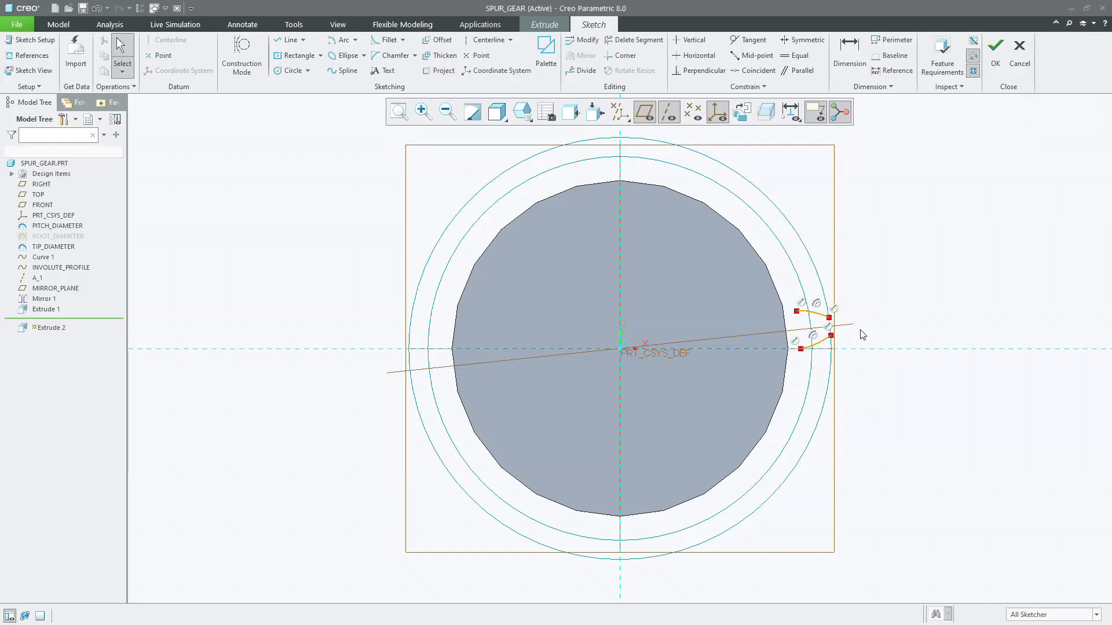
Draw a tangent line from the root circle to the inner end of the mirrored involute curve.
click(288, 39)
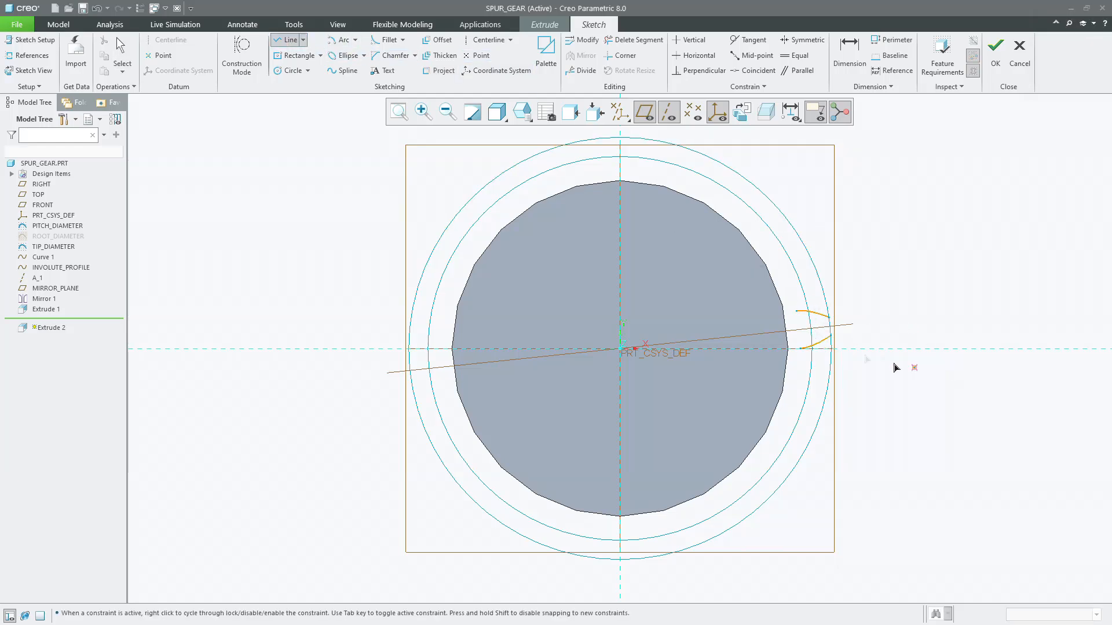
scroll(770, 314, up, 5)
click(863, 301)
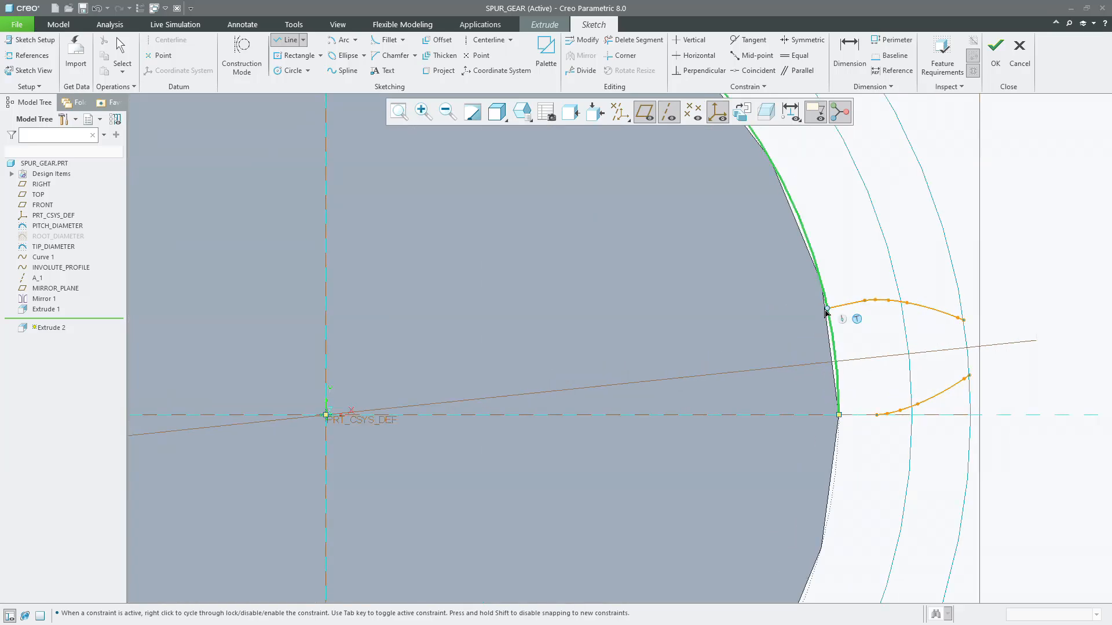
scroll(826, 313, up, 5)
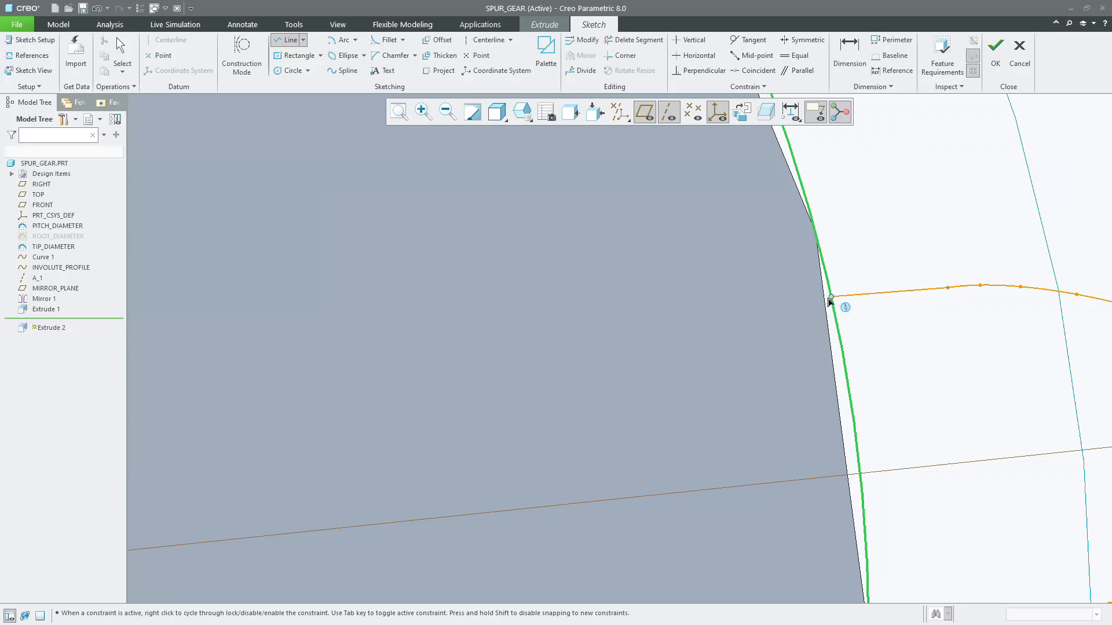
click(830, 305)
scroll(744, 278, down, 4)
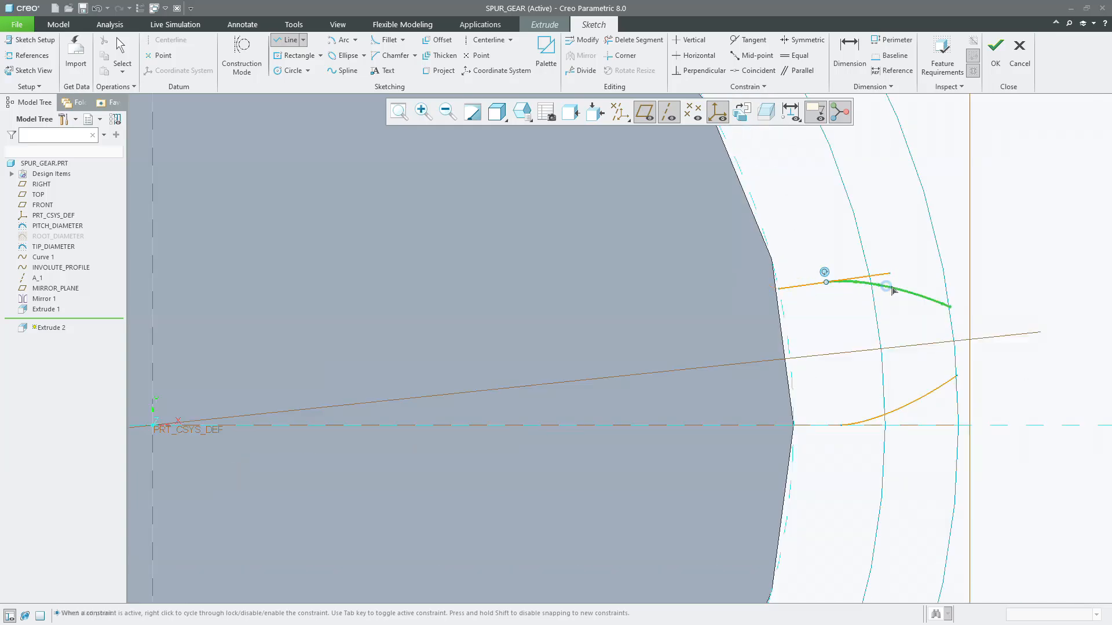
click(827, 283)
scroll(831, 287, up, 6)
middle_click(834, 283)
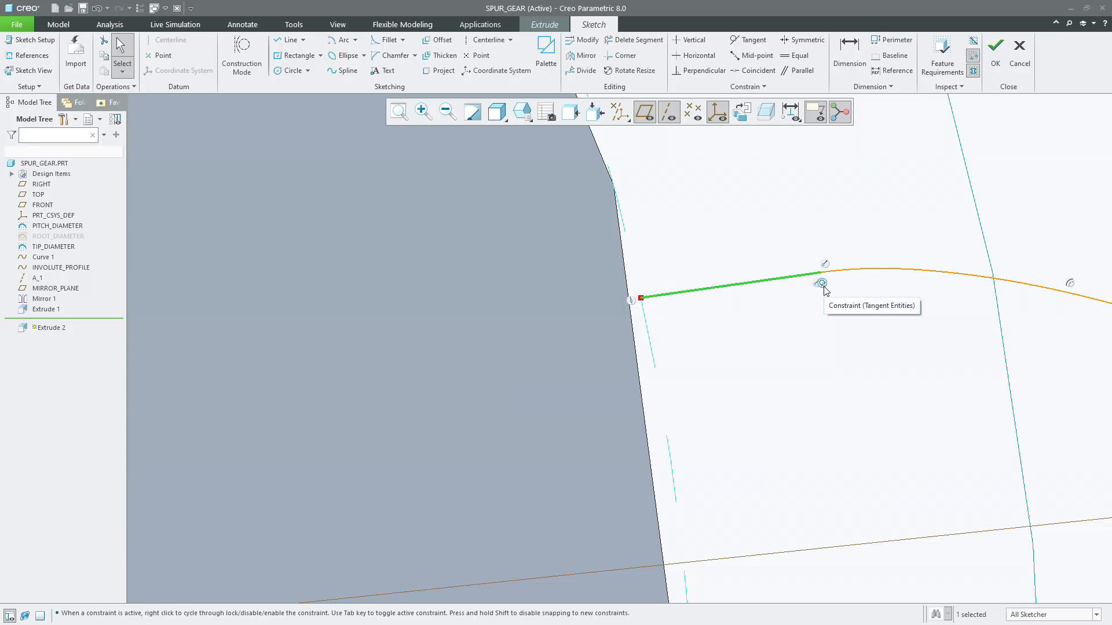
scroll(826, 289, down, 5)
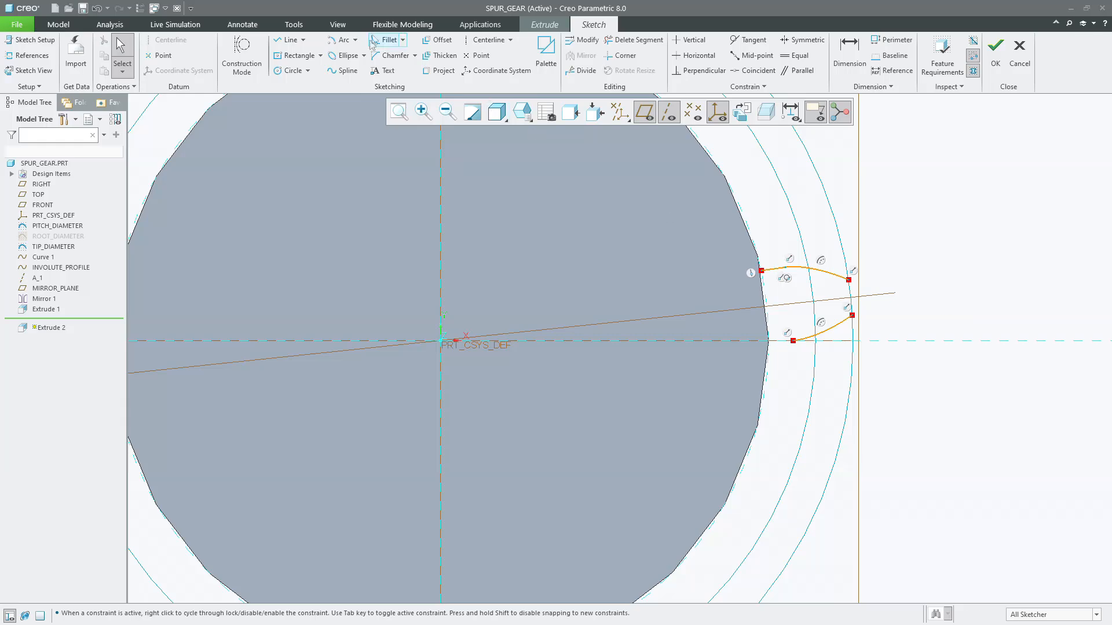
Draw a line from the inner end of the original involute to the root circle, parallel to the other flank's line.
click(290, 40)
scroll(839, 370, up, 3)
scroll(765, 319, up, 3)
click(728, 293)
scroll(640, 307, up, 3)
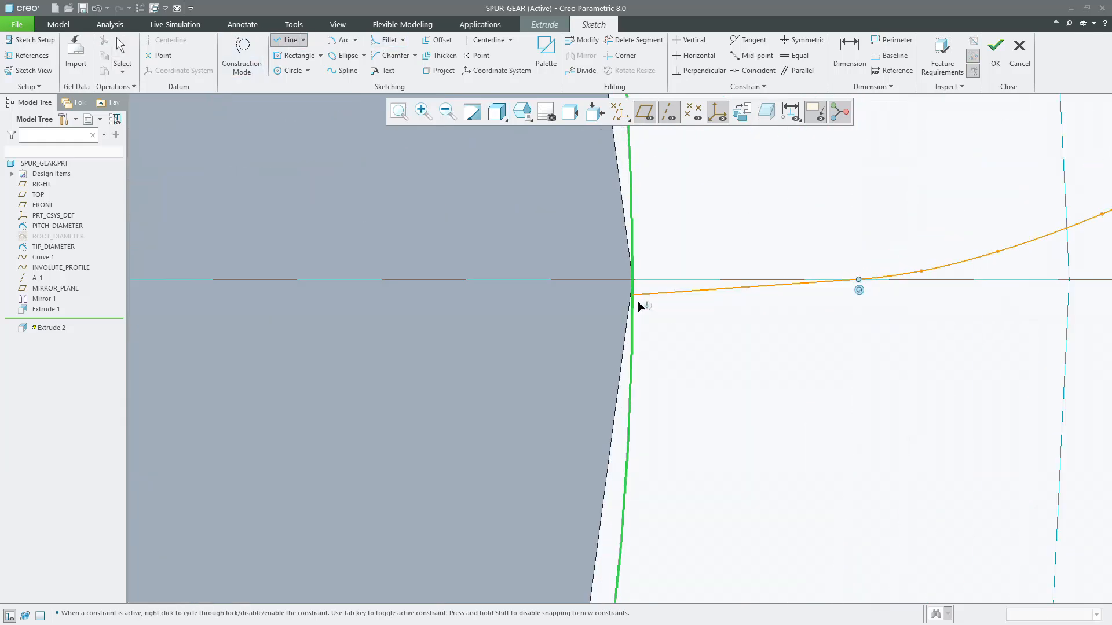
click(638, 303)
middle_click(687, 335)
middle_click(687, 335)
scroll(686, 342, down, 6)
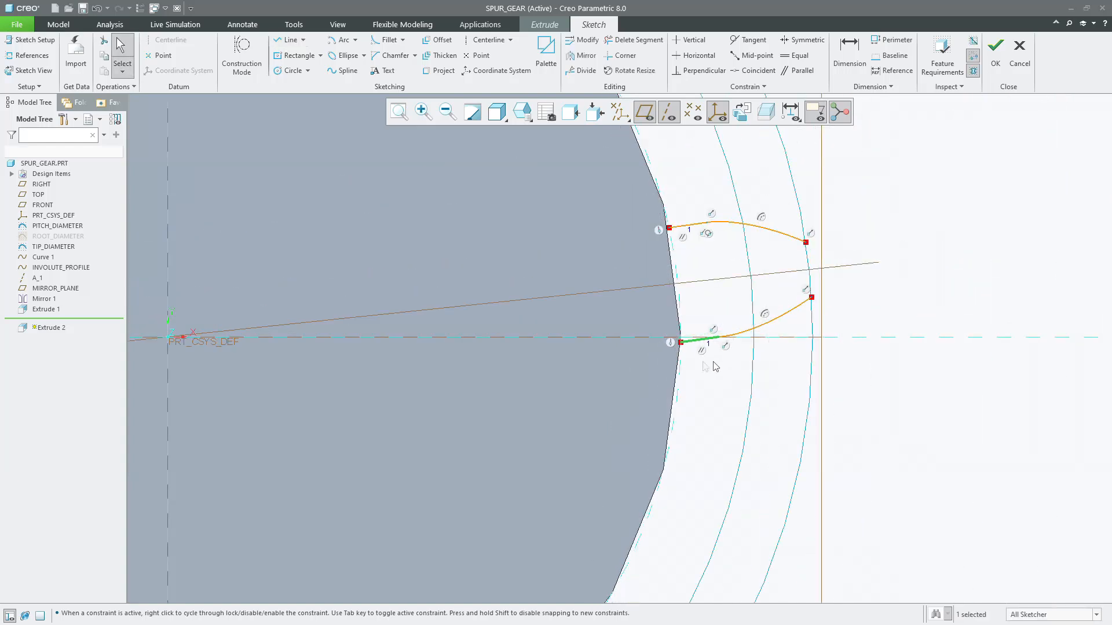
Close the tooth tip with an arc centred on the origin between the outer ends of the two involutes.
click(341, 40)
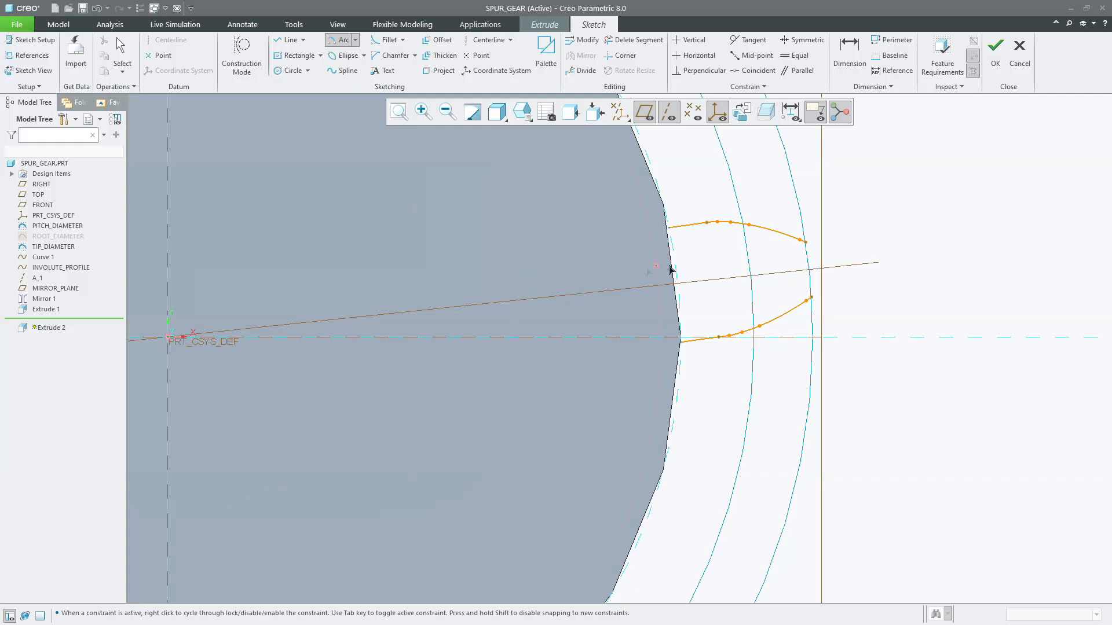
click(805, 241)
click(811, 296)
middle_click(828, 303)
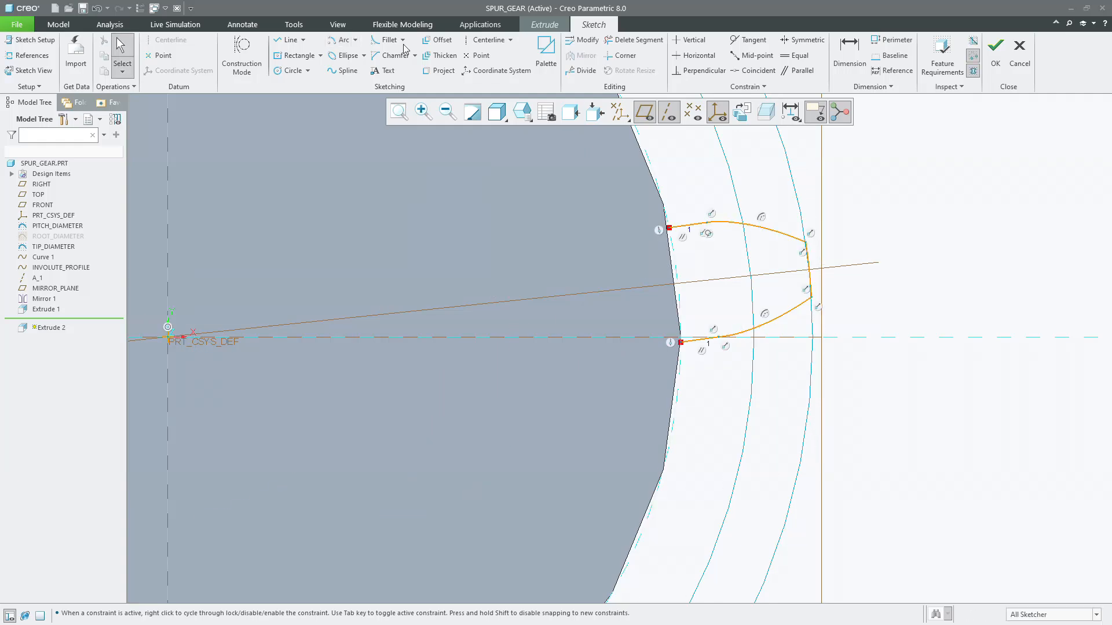
Close the tooth base with an arc centred on the origin between the two flank lines along the root circle.
click(340, 39)
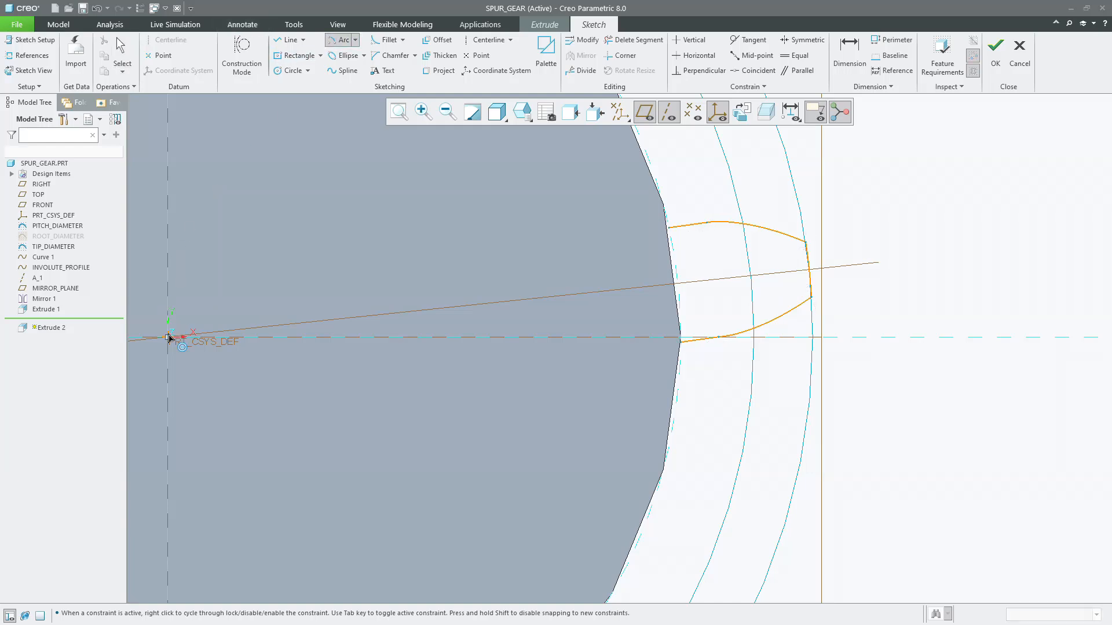
click(669, 229)
click(689, 344)
middle_click(701, 349)
scroll(703, 350, up, 5)
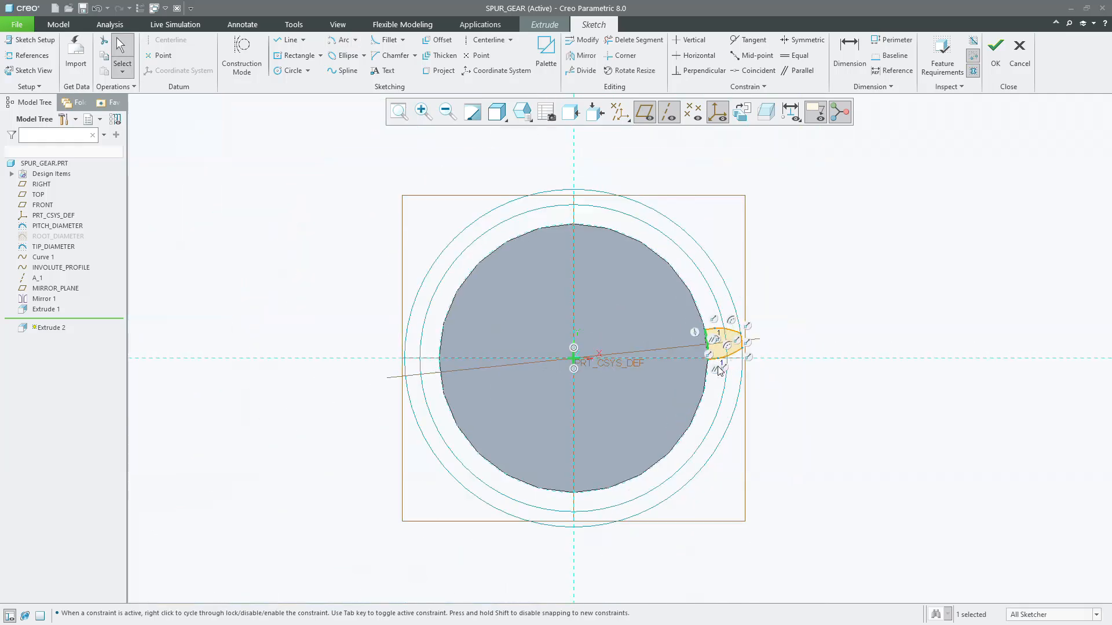
middle_drag(758, 355, 738, 356)
scroll(737, 356, down, 6)
scroll(737, 356, up, 5)
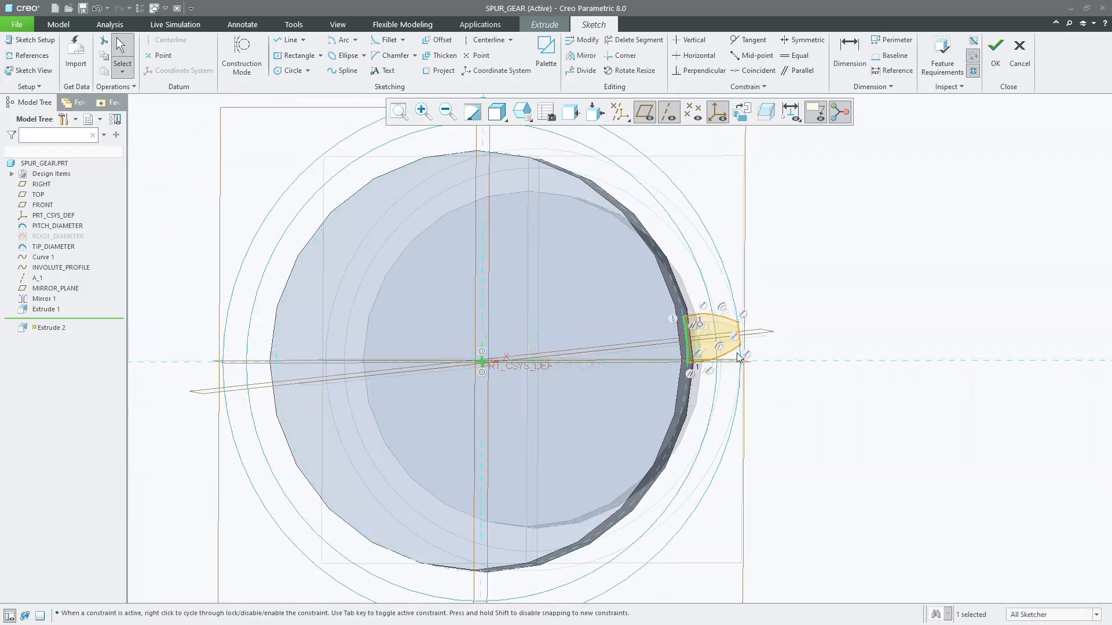
Accept the tooth sketch and extrude it as a solid with a symmetric depth of 2.50.
click(995, 55)
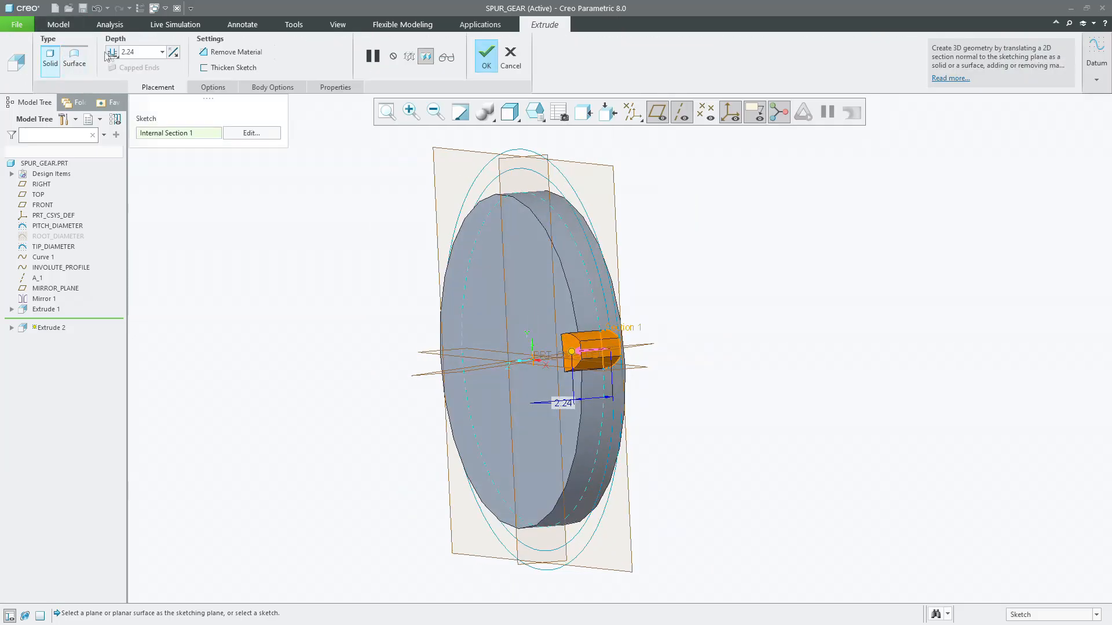
text(2.)
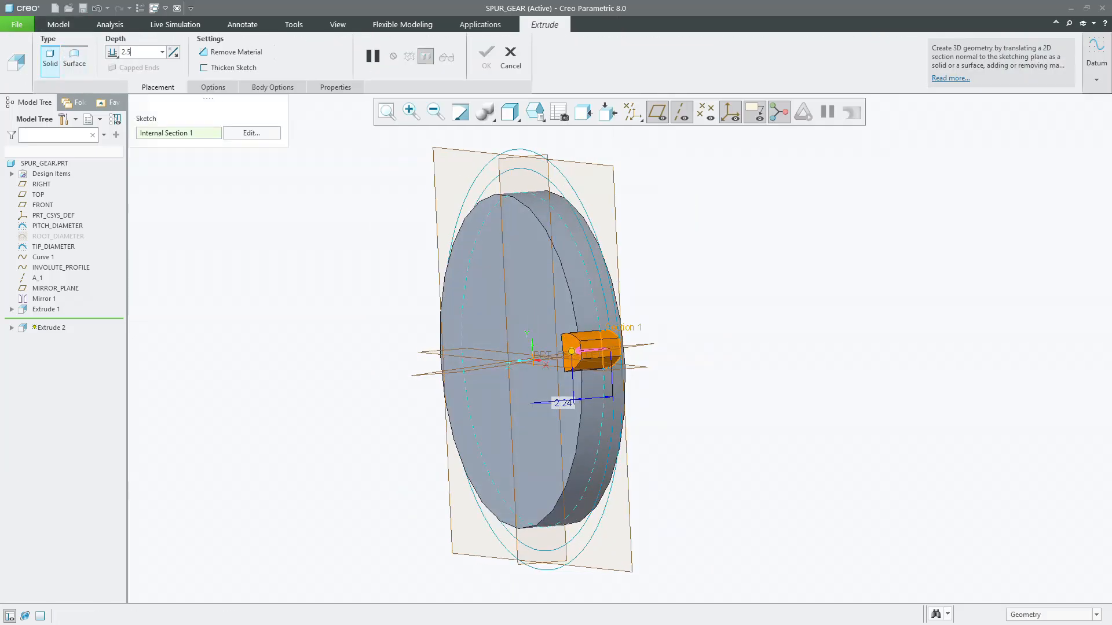
click(117, 55)
click(126, 80)
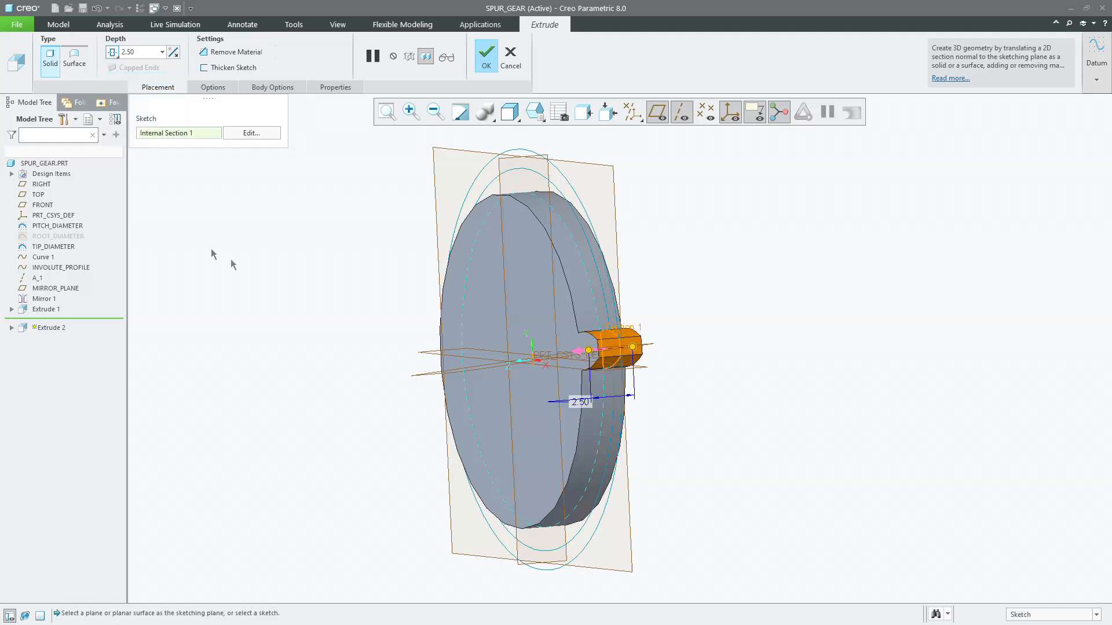
middle_click(239, 266)
Examine the extruded tooth and its flank against the mirrored involute curve.
click(236, 266)
middle_drag(237, 266, 405, 220)
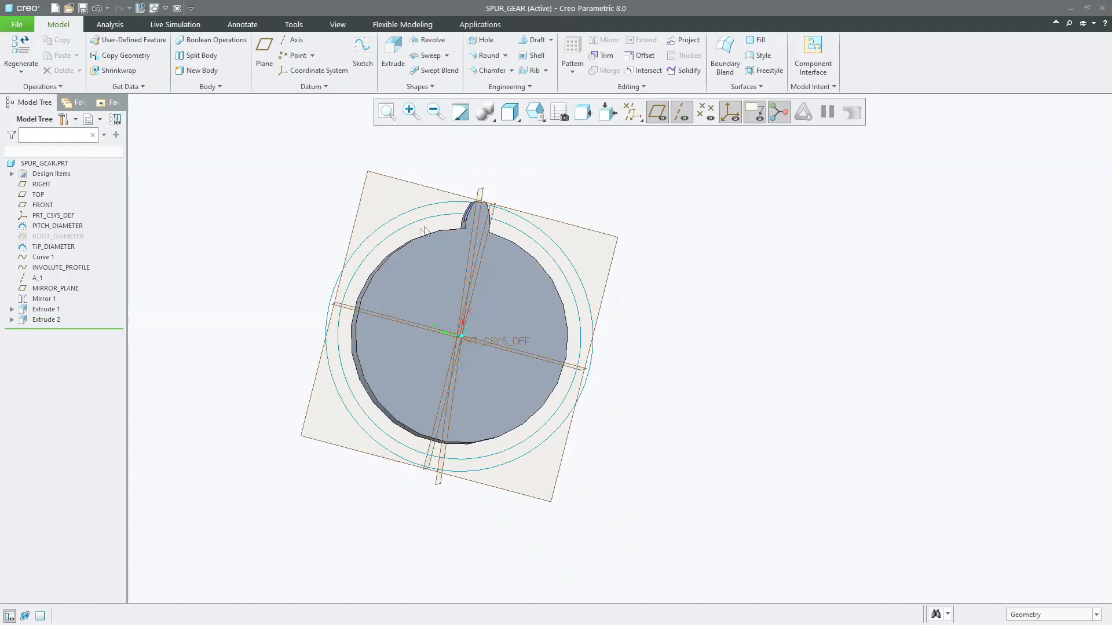
middle_drag(607, 168, 602, 231)
scroll(477, 221, down, 7)
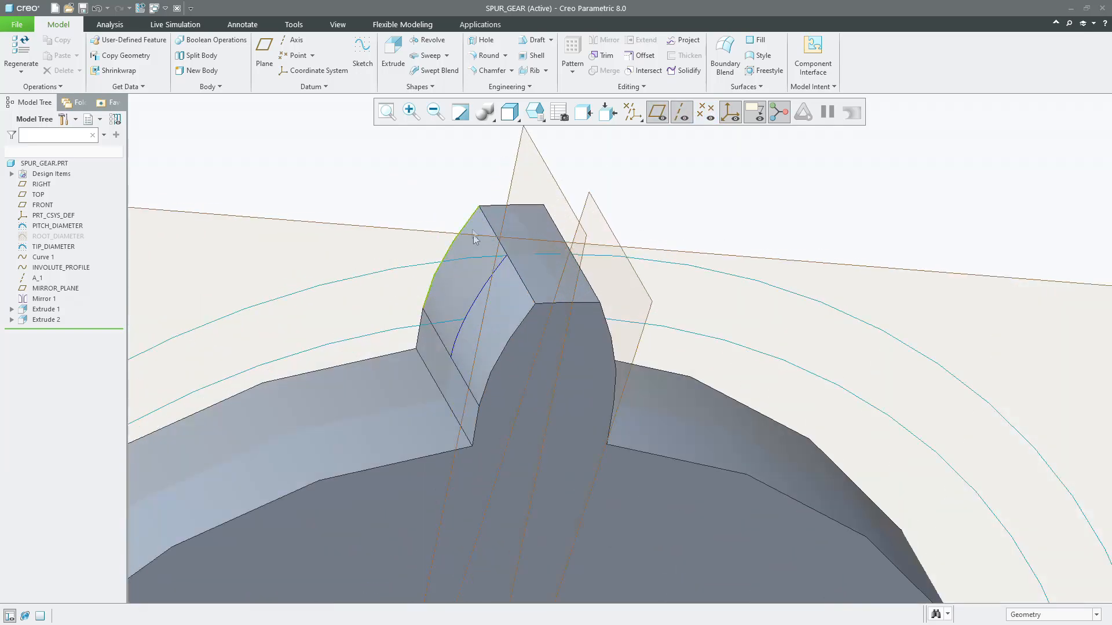
click(472, 308)
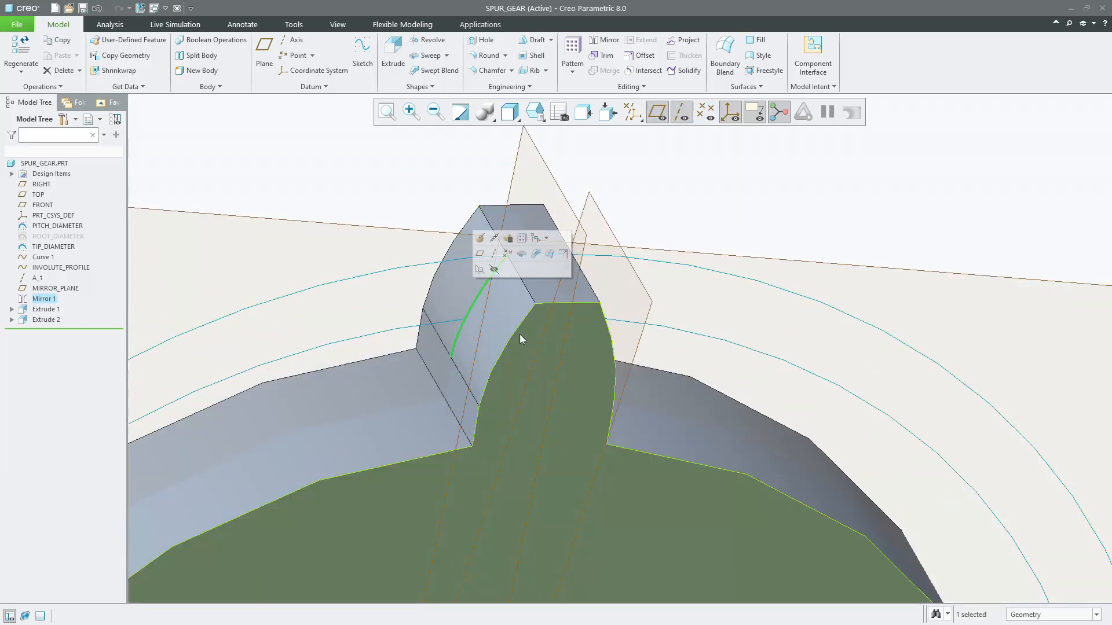
scroll(523, 326, up, 3)
scroll(523, 327, up, 3)
middle_drag(588, 290, 643, 290)
click(546, 207)
Round the edges on both sides where the tooth meets the root cylinder with a radius of 0.20.
click(489, 55)
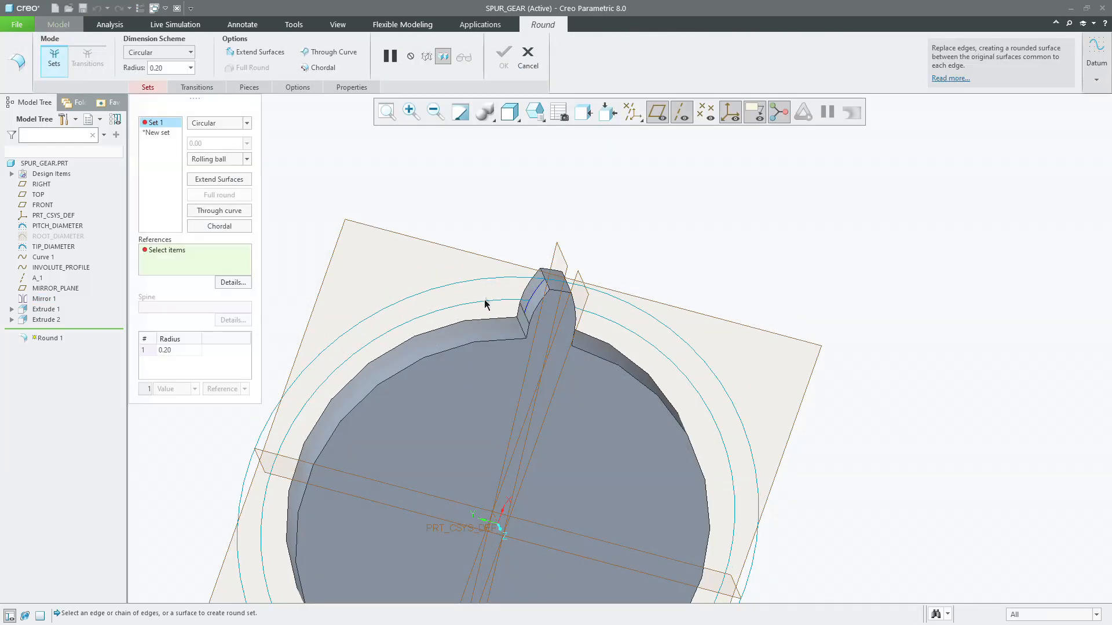
scroll(518, 328, down, 3)
click(524, 329)
middle_drag(586, 341, 551, 348)
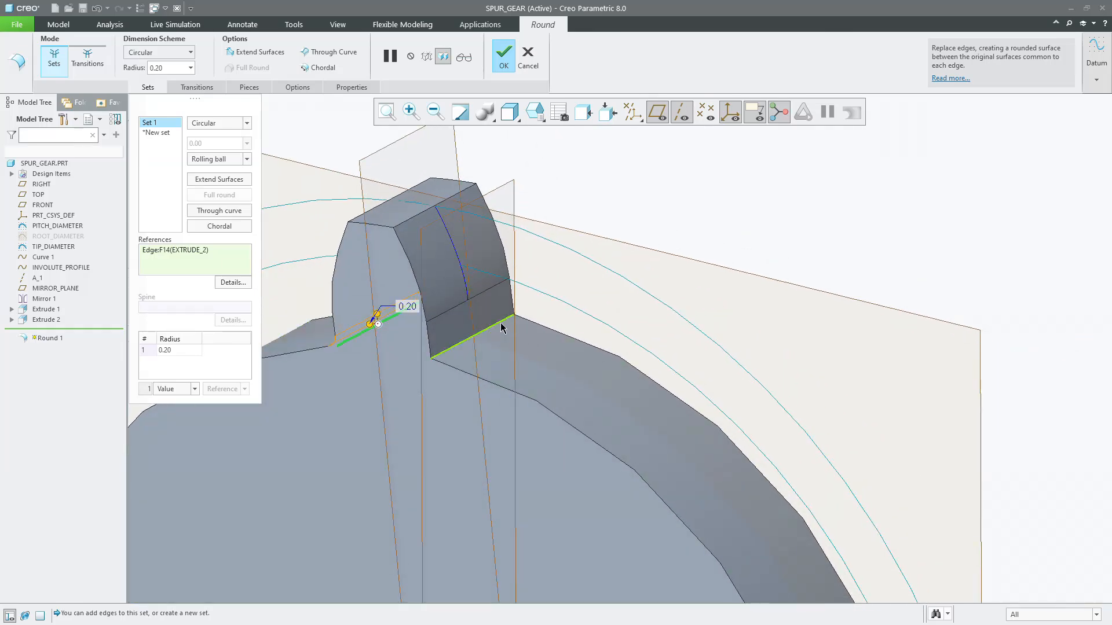
middle_click(602, 352)
scroll(602, 352, up, 5)
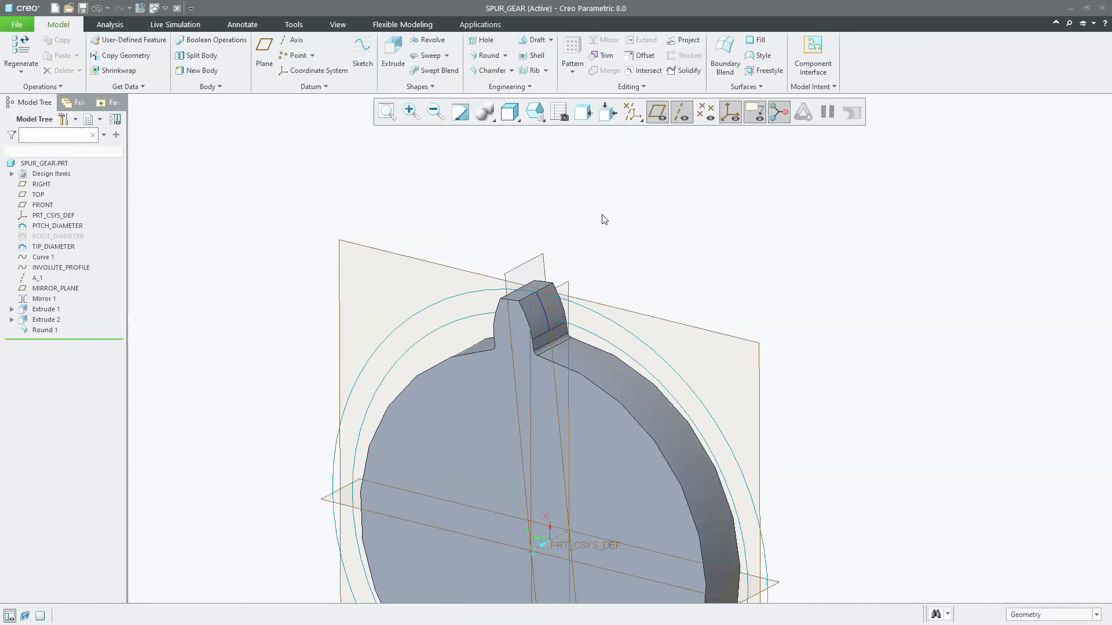
Set up an Axis pattern of the tooth extrusion (Extrude 2) about the gear's central axis A_1.
click(535, 113)
click(541, 179)
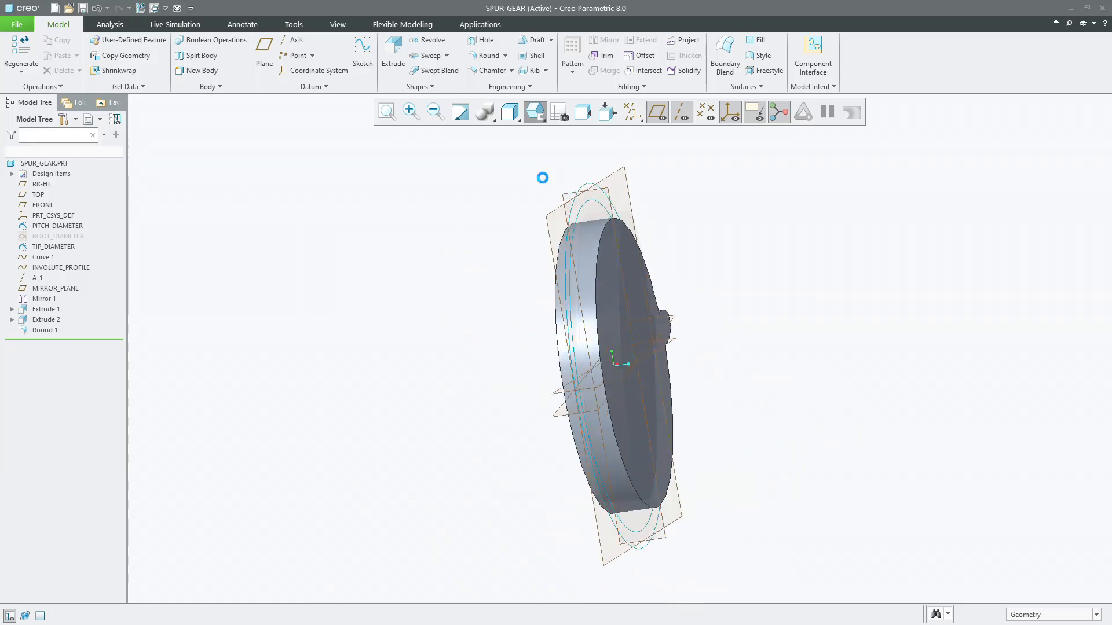
click(536, 113)
click(536, 168)
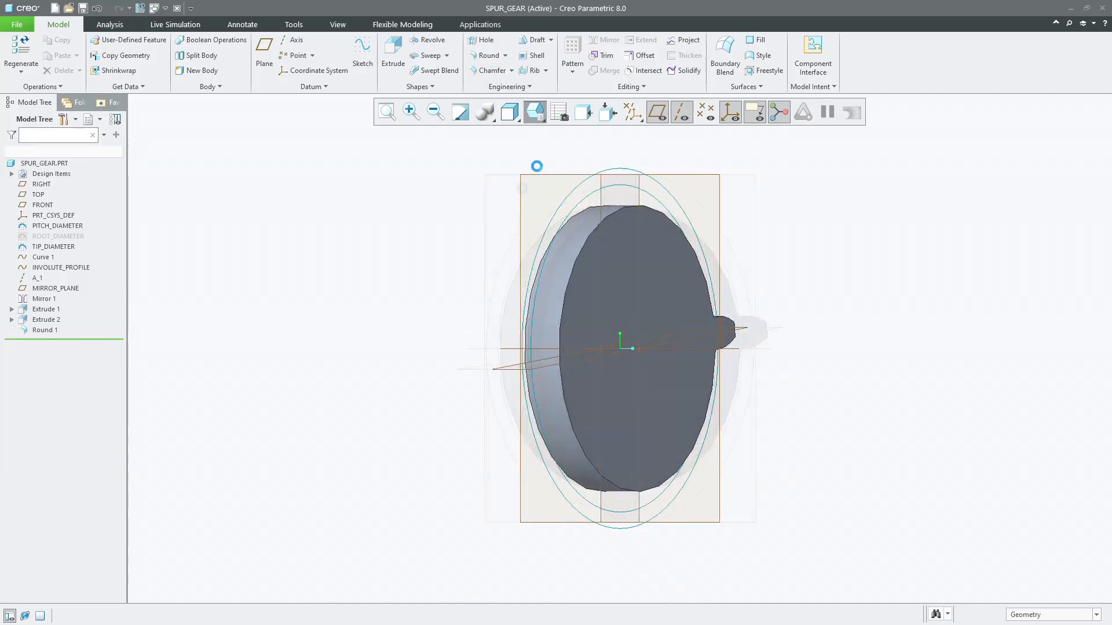
click(45, 320)
middle_drag(359, 312, 532, 188)
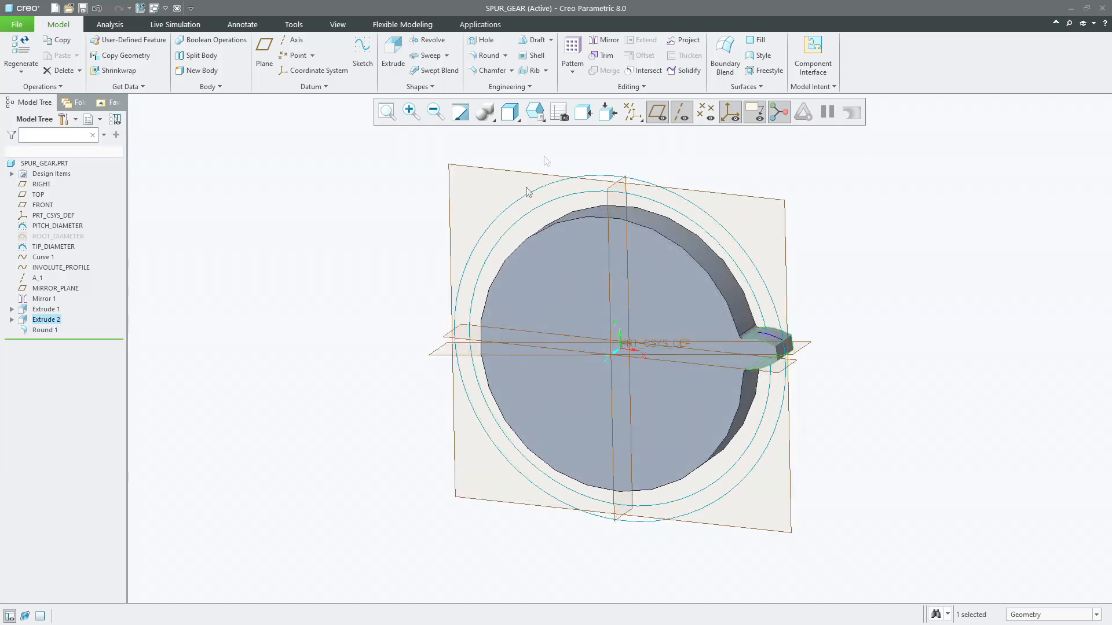
click(573, 47)
click(65, 66)
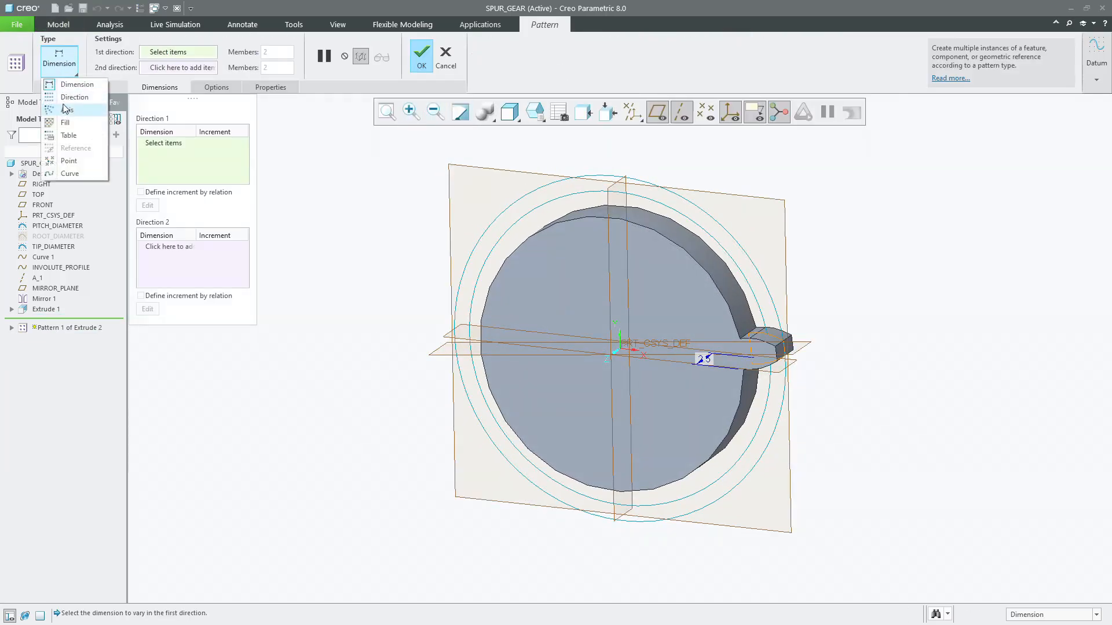
click(65, 110)
scroll(604, 348, up, 5)
scroll(617, 349, up, 3)
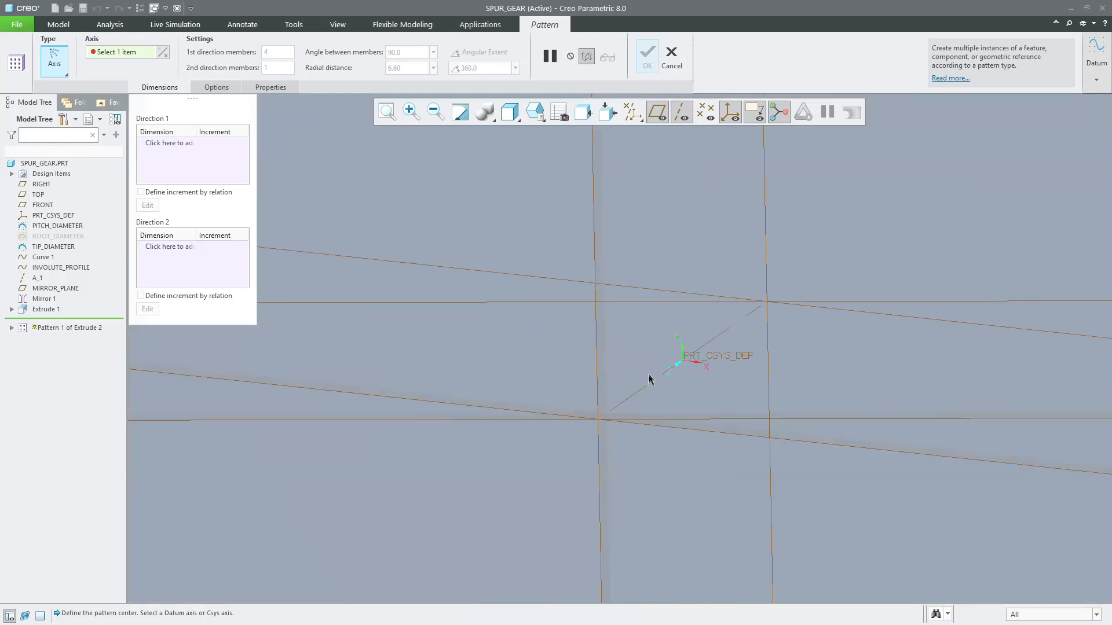
click(646, 386)
scroll(649, 389, down, 6)
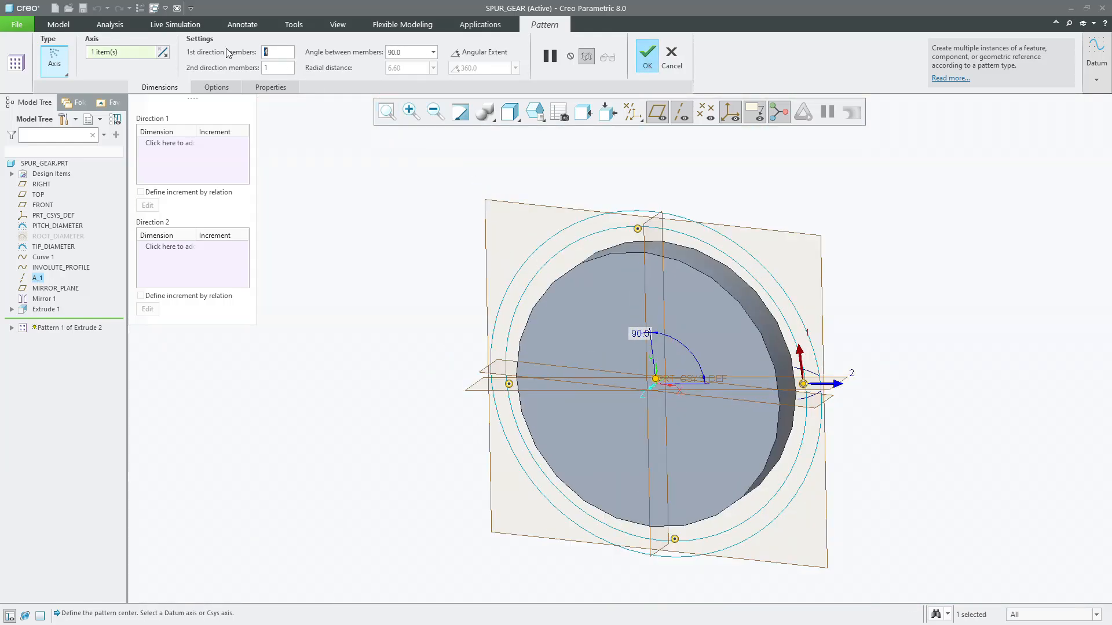
Set the tooth pattern to 20 members over a 360° angular extent and create it.
text(20)
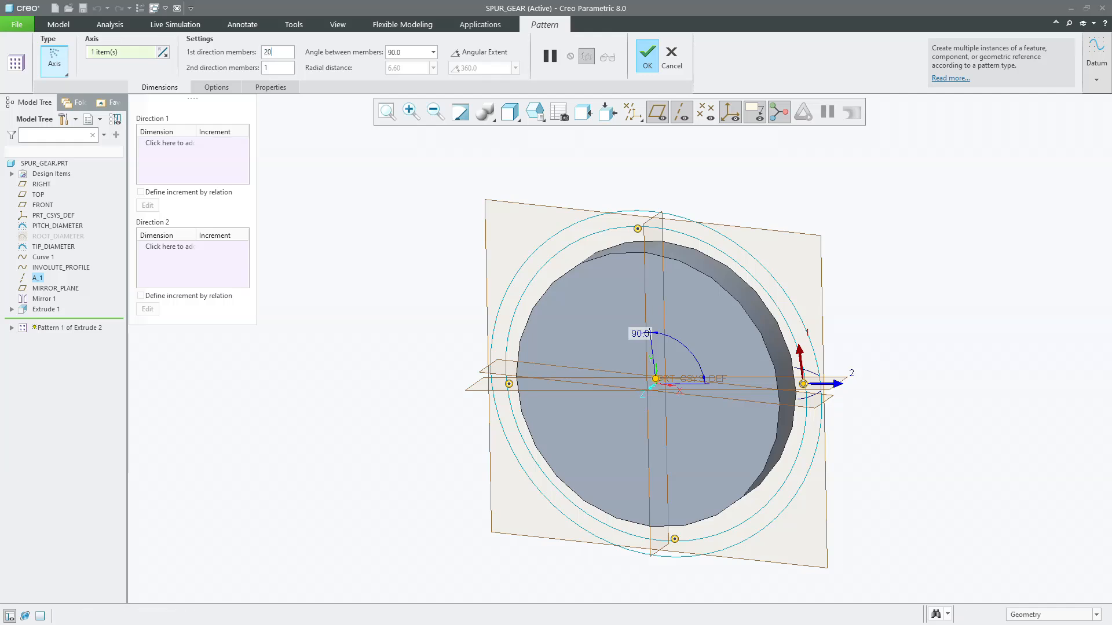
click(469, 55)
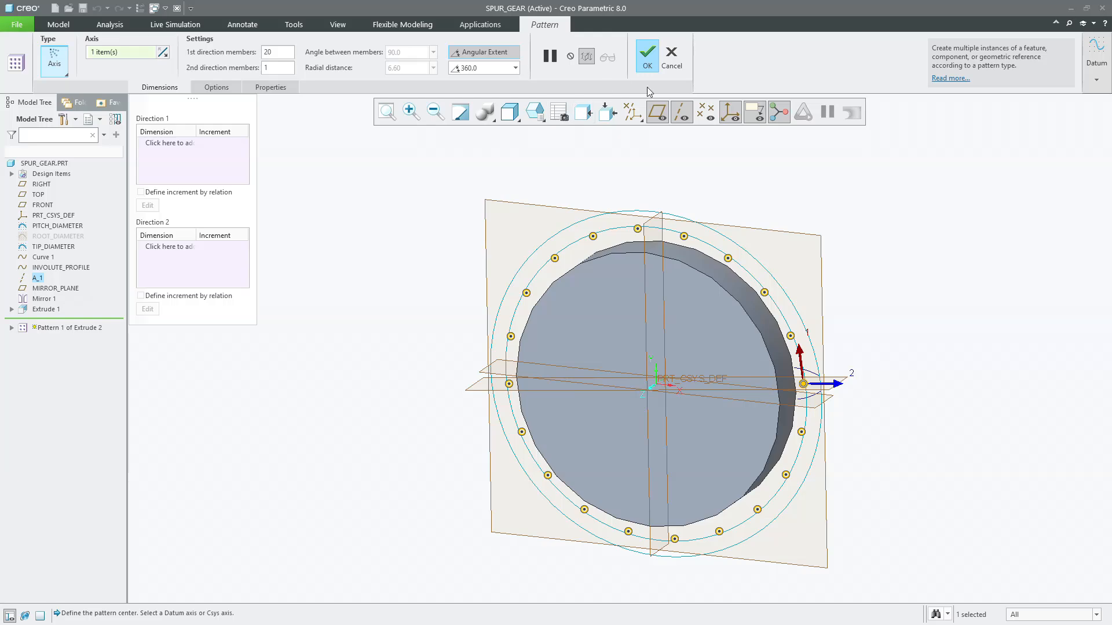
click(647, 58)
mouse_move(705, 178)
middle_down()
mouse_move(722, 164)
mouse_move(689, 157)
mouse_move(710, 177)
middle_up()
Apply a Reference pattern to Round 1 so the root rounds follow the patterned teeth.
click(49, 331)
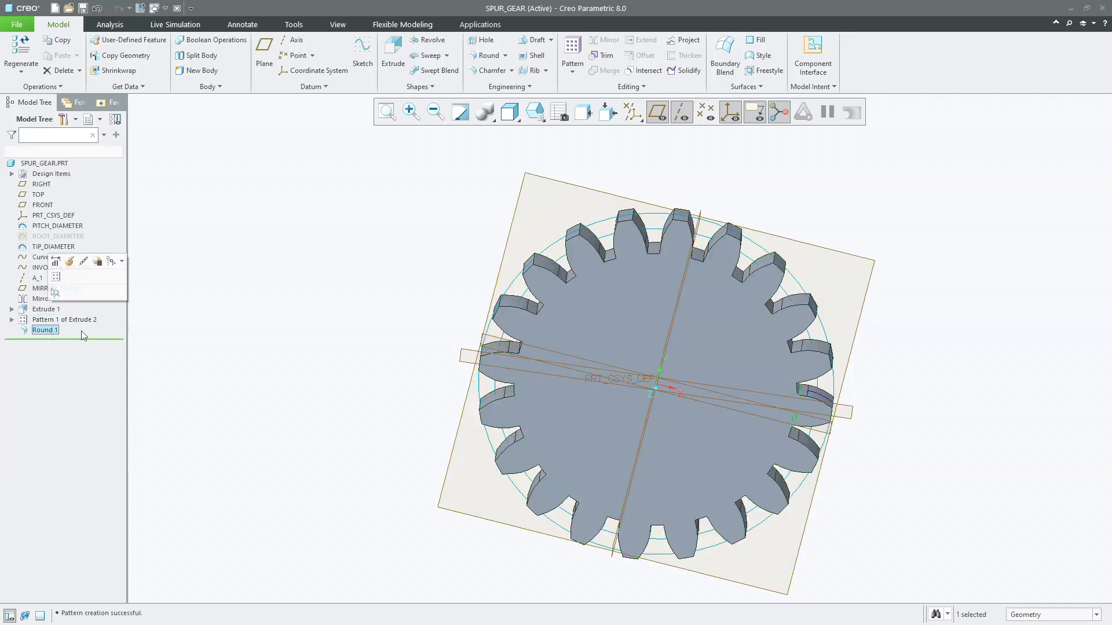
click(571, 49)
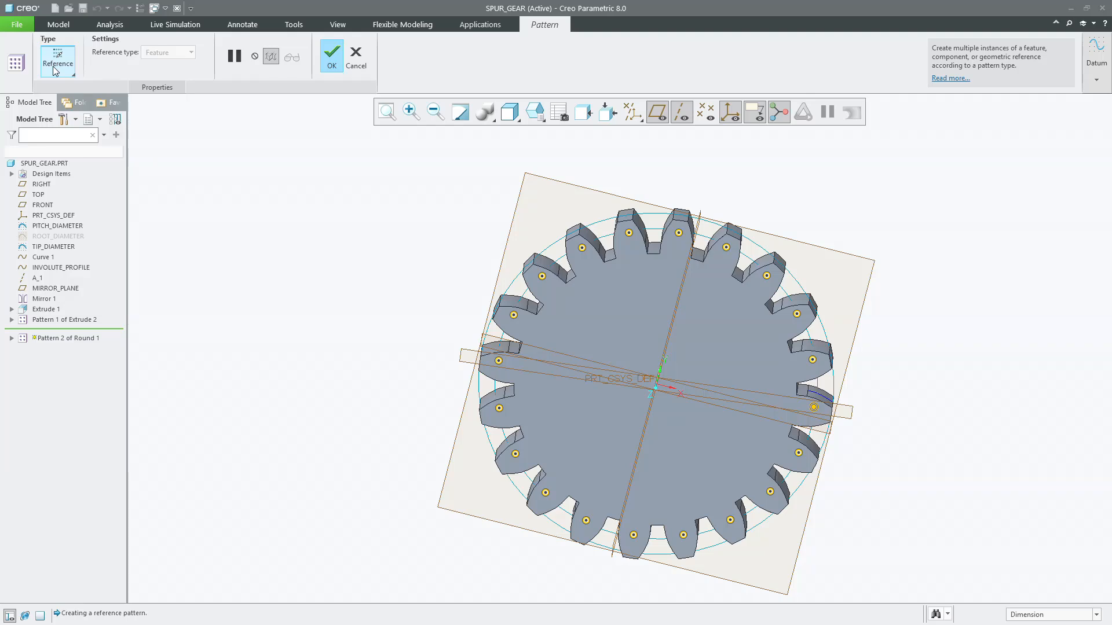
middle_click(320, 245)
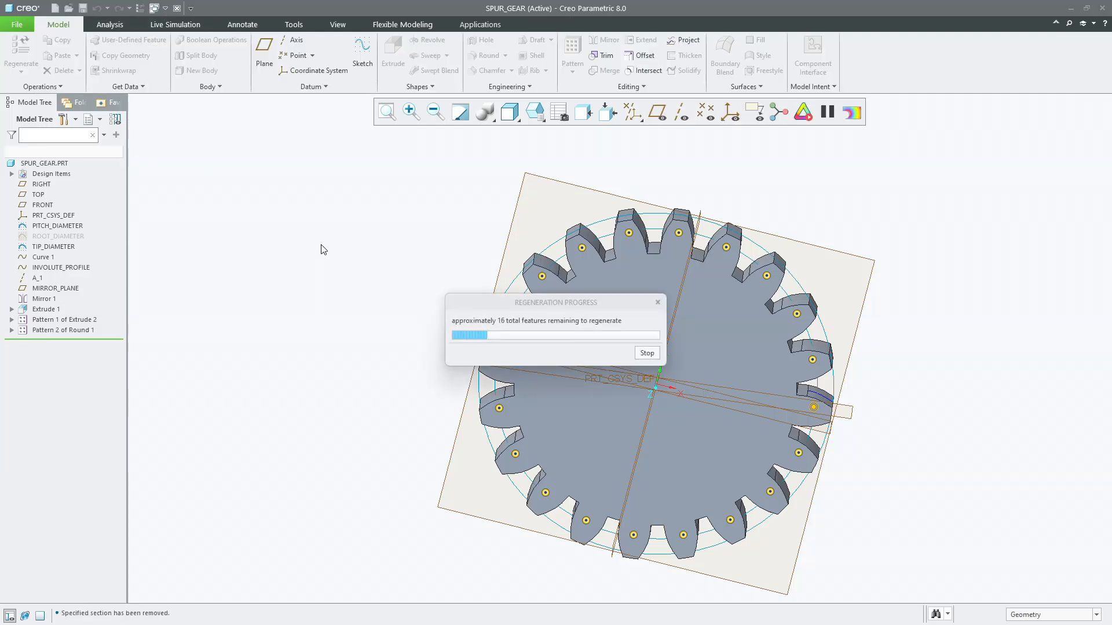
mouse_move(323, 249)
middle_down()
mouse_move(345, 245)
mouse_move(359, 266)
mouse_move(298, 226)
mouse_move(284, 232)
mouse_move(317, 255)
middle_up()
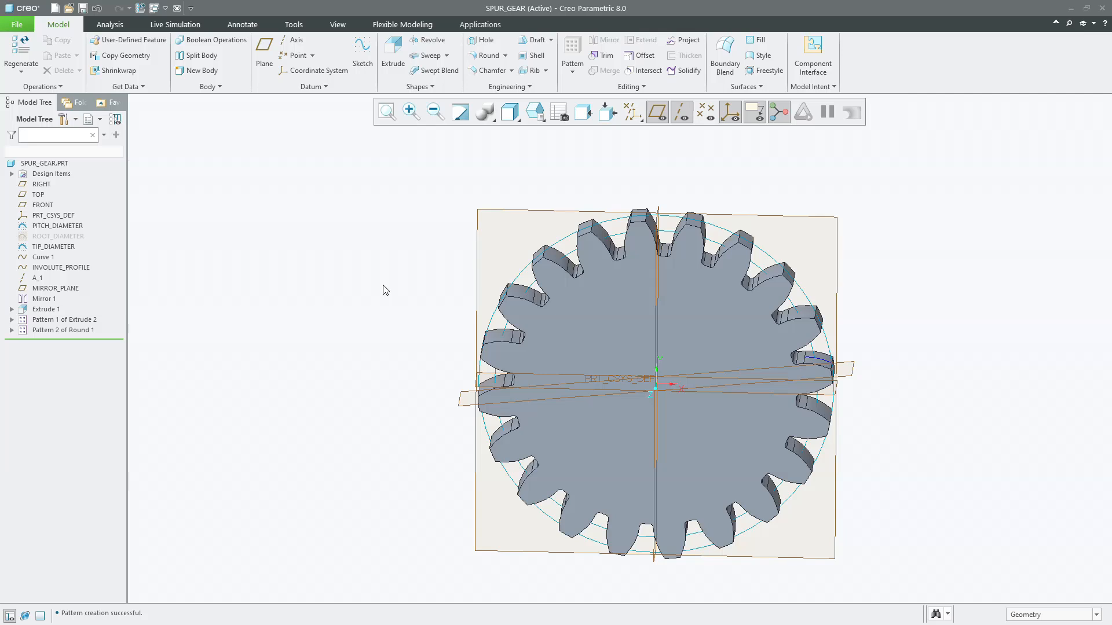
Start an extrude sketch on the gear's front face and draw a circle of diameter 7 at the gear centre.
click(401, 46)
click(579, 313)
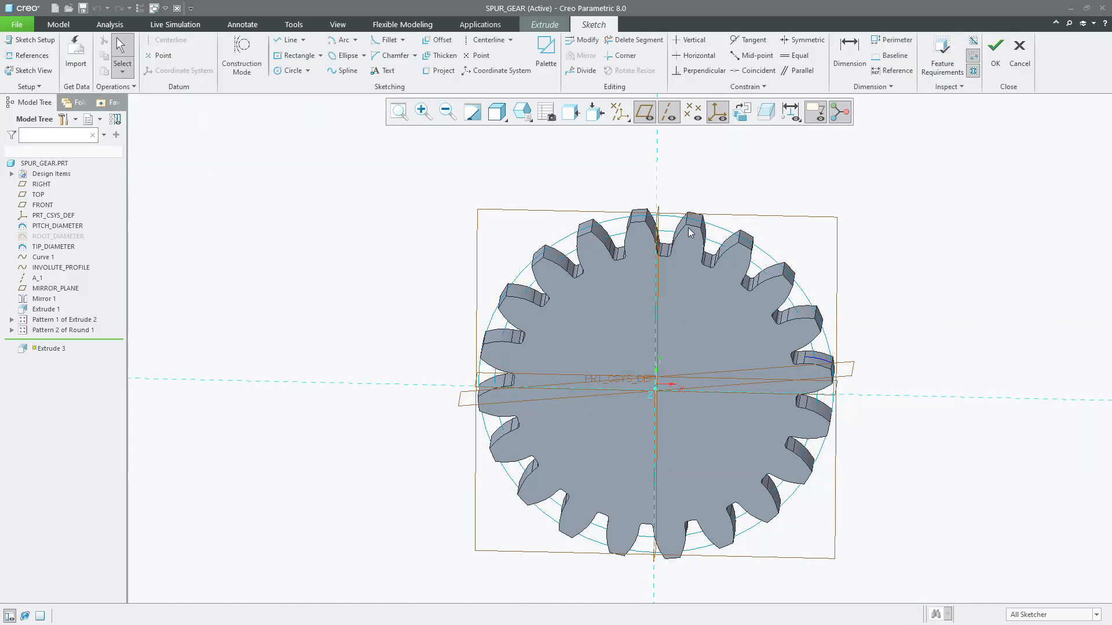
click(290, 70)
click(618, 347)
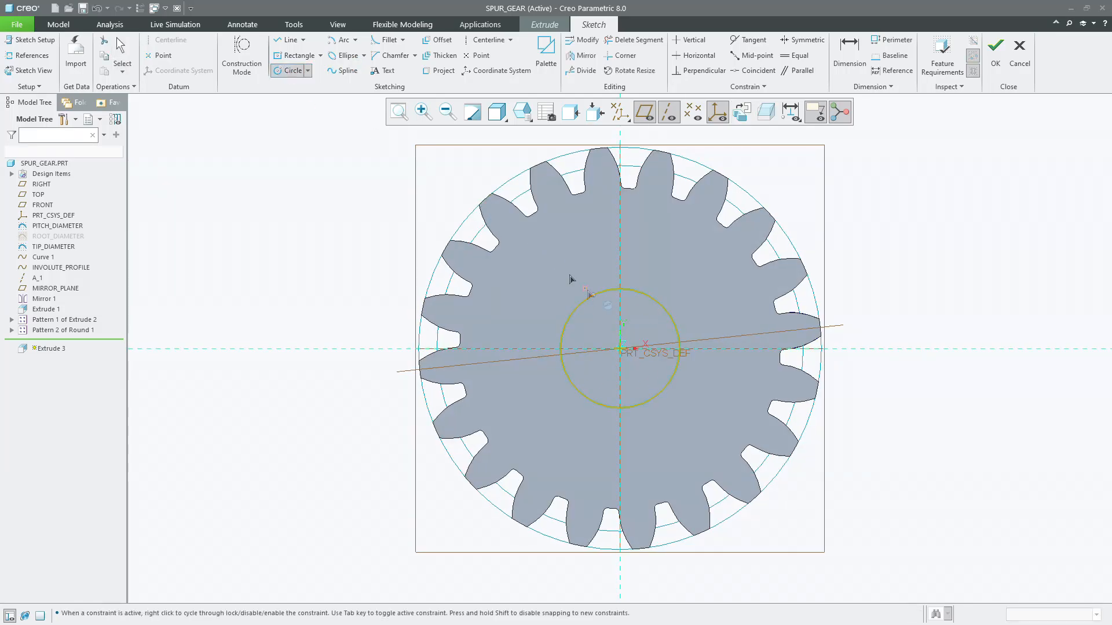
click(593, 295)
middle_click(554, 260)
double_click(536, 292)
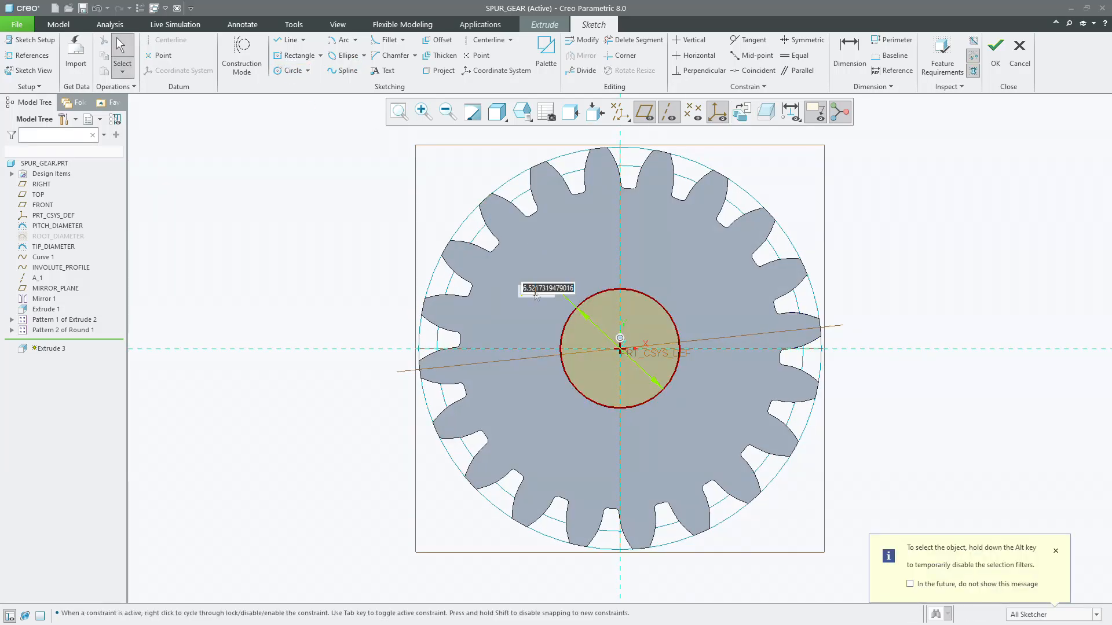
text(7)
key(Return)
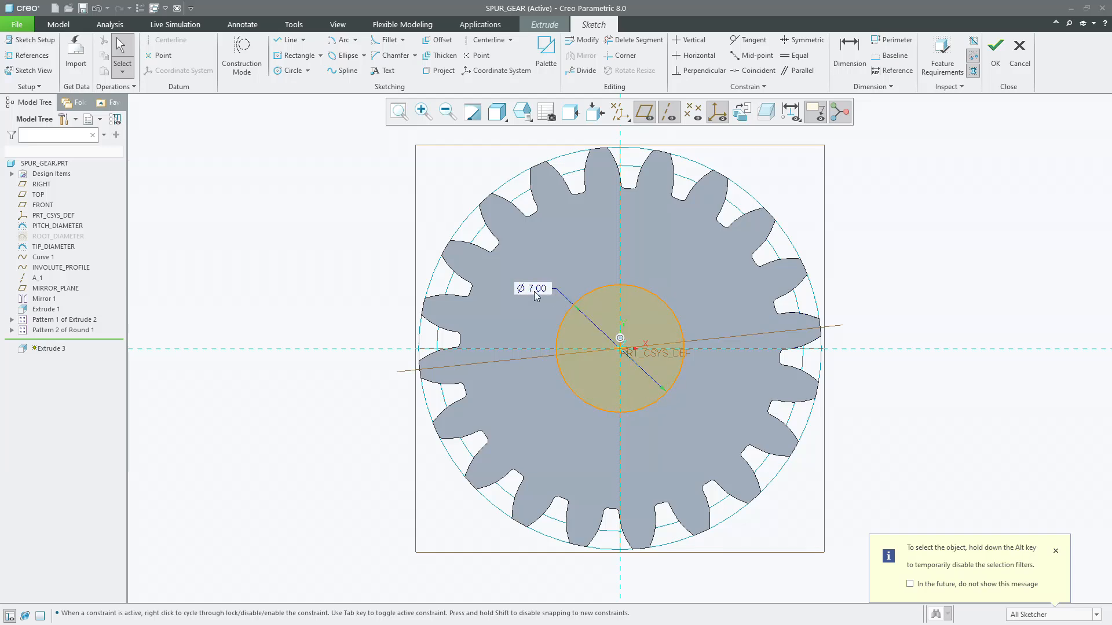
Draw a centre rectangle about 0.92 wide and 1.09 high where the circle's uppermost point meets the vertical axis.
scroll(660, 278, down, 2)
click(295, 55)
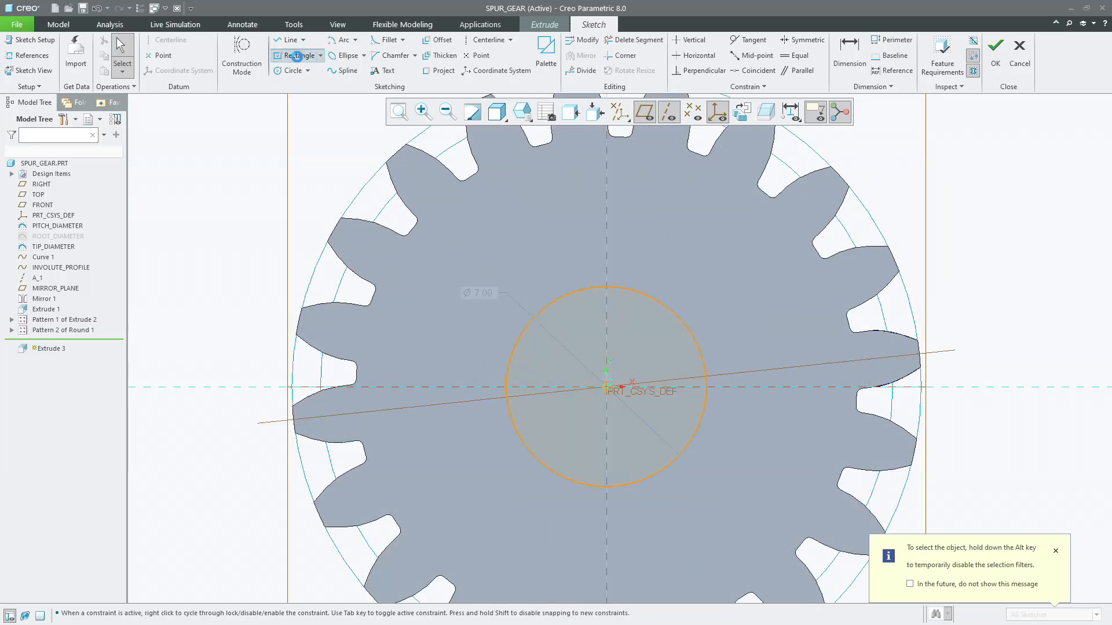
scroll(647, 253, down, 3)
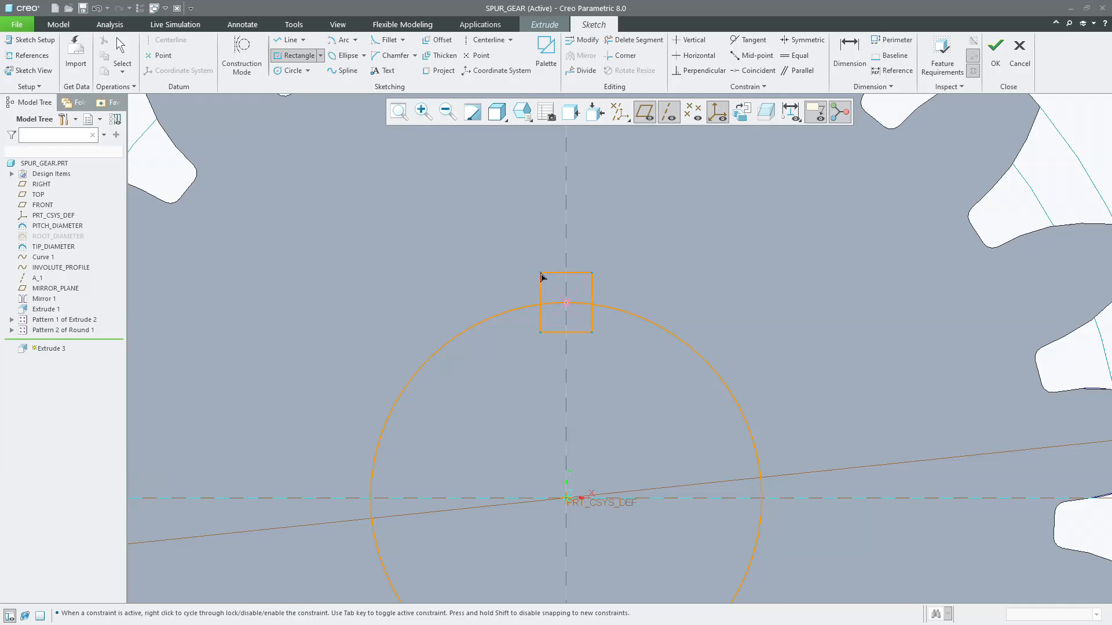
click(540, 273)
middle_click(588, 241)
click(588, 241)
scroll(593, 245, down, 5)
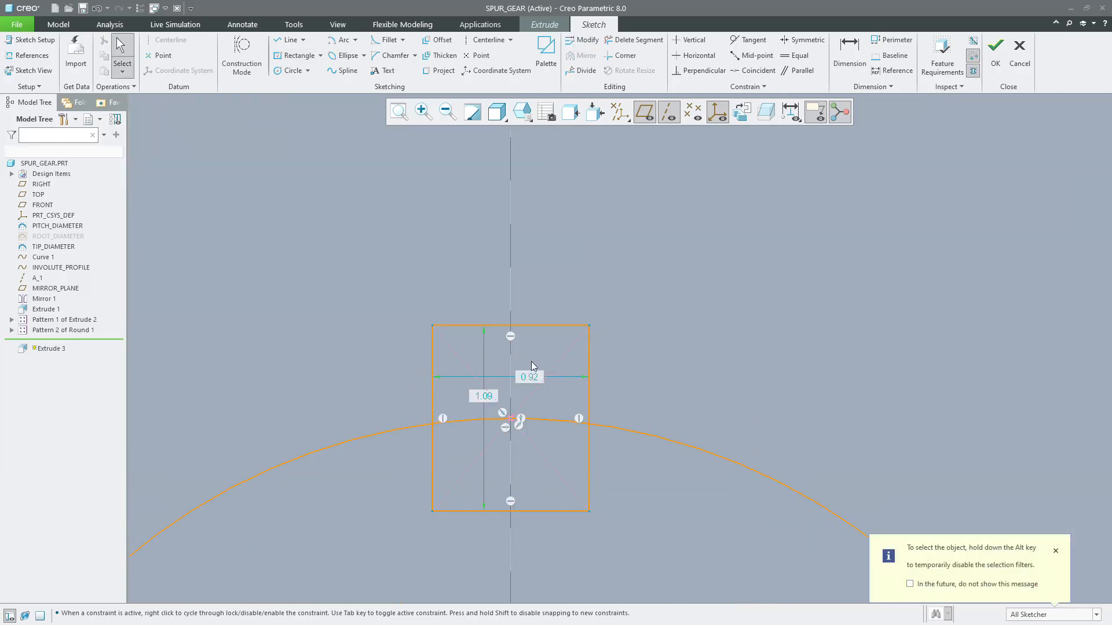
Set the rectangle's width to 1.00 and its height to 1.50.
double_click(534, 377)
text(1)
key(Return)
double_click(471, 396)
text(2)
key(Return)
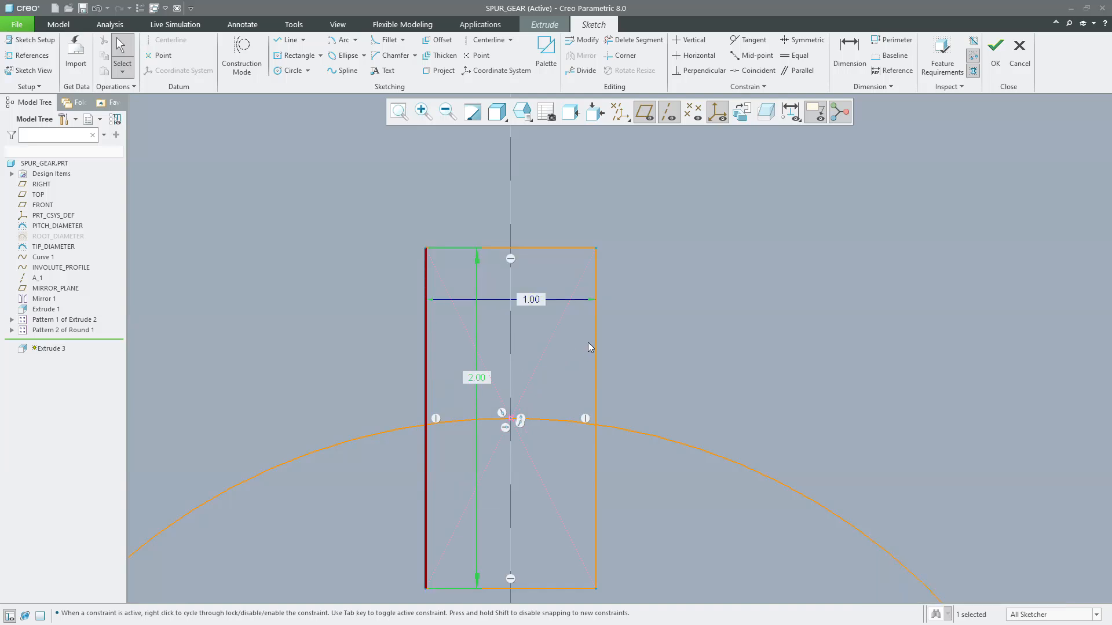
double_click(478, 378)
text(1.50)
key(Return)
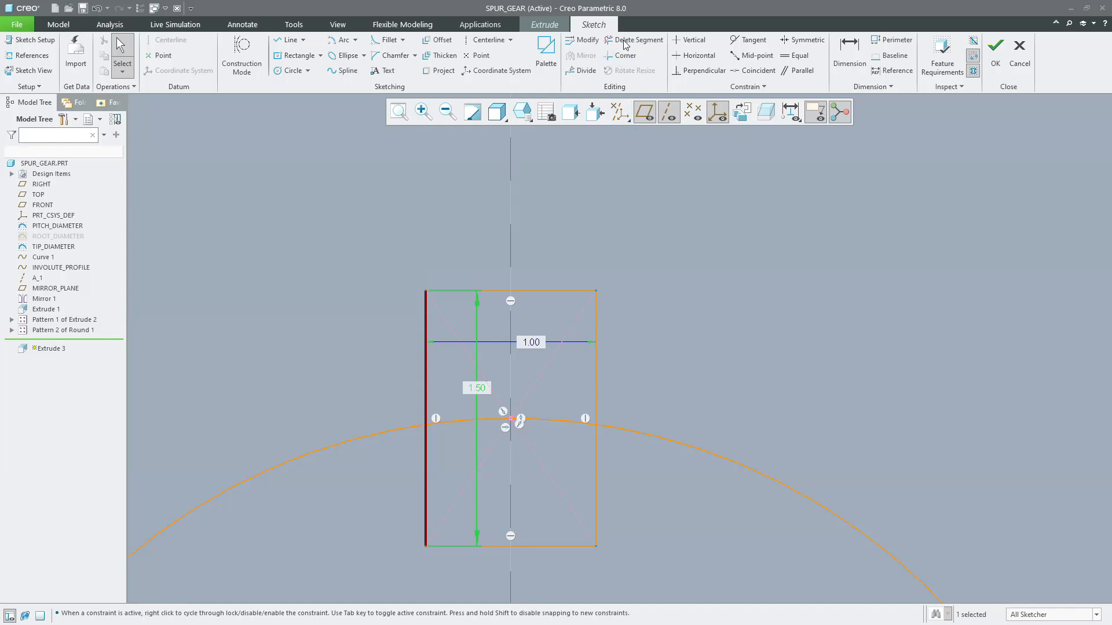
click(618, 506)
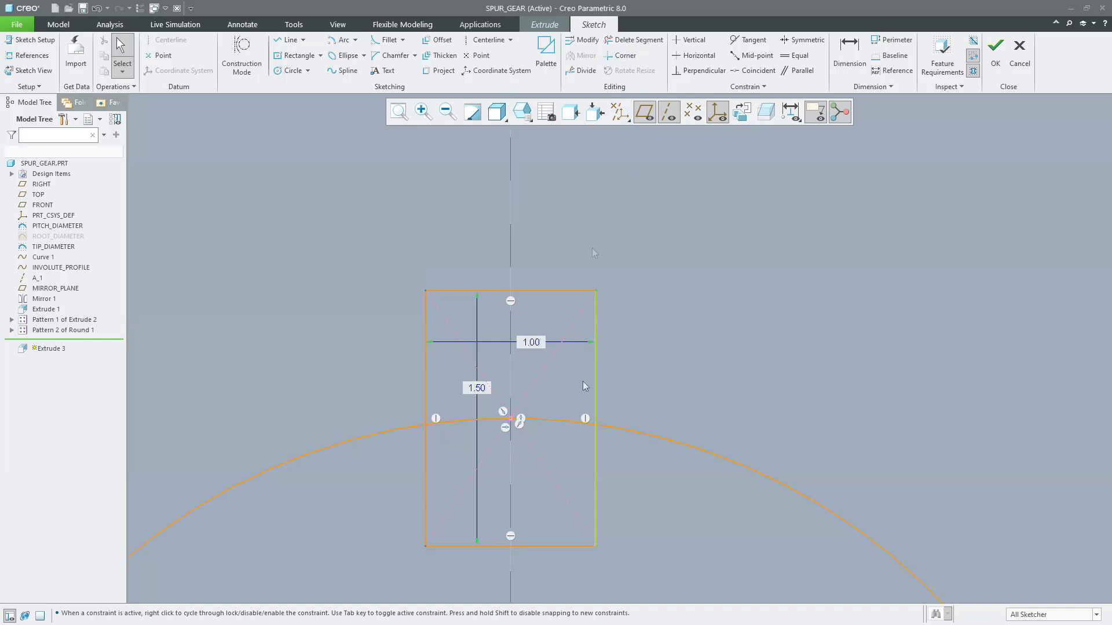
Trim the rectangle's portion inside the circle and the arc between its sides to form a keyway outline.
click(615, 44)
drag(417, 476, 628, 522)
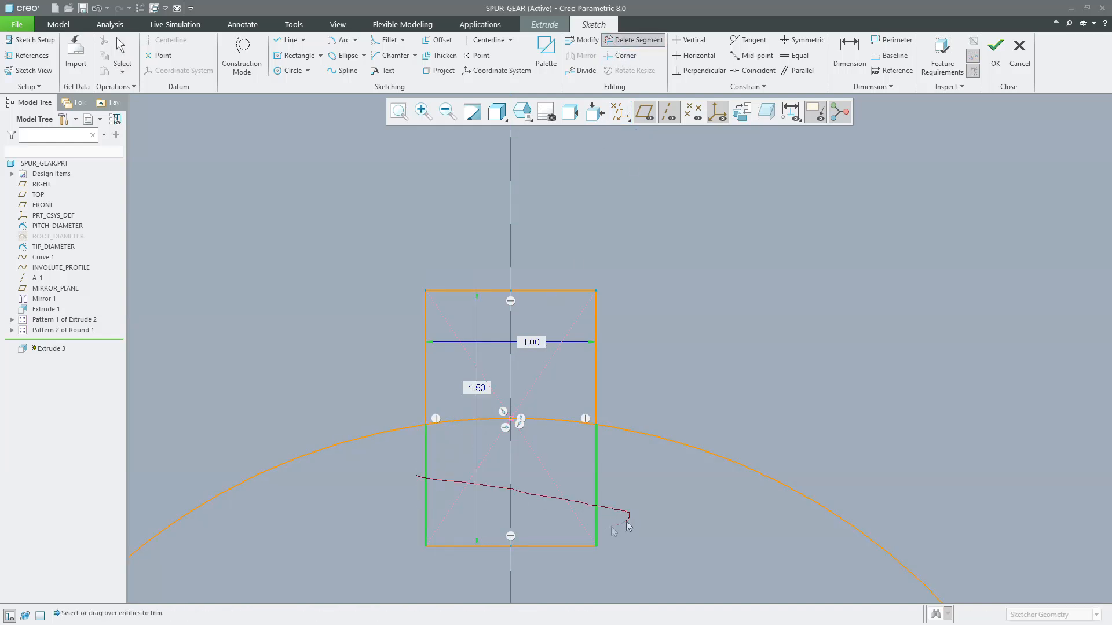
drag(534, 419, 551, 431)
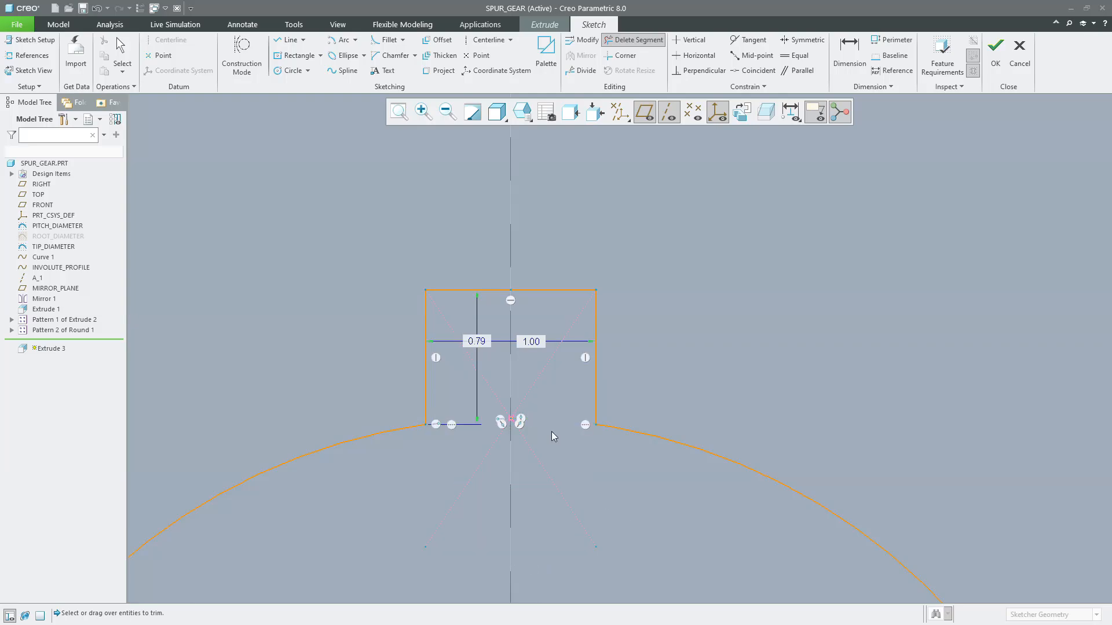
middle_click(552, 432)
Draw a circle of diameter 14 concentric with the bore and convert it to construction geometry.
scroll(648, 323, up, 7)
click(292, 70)
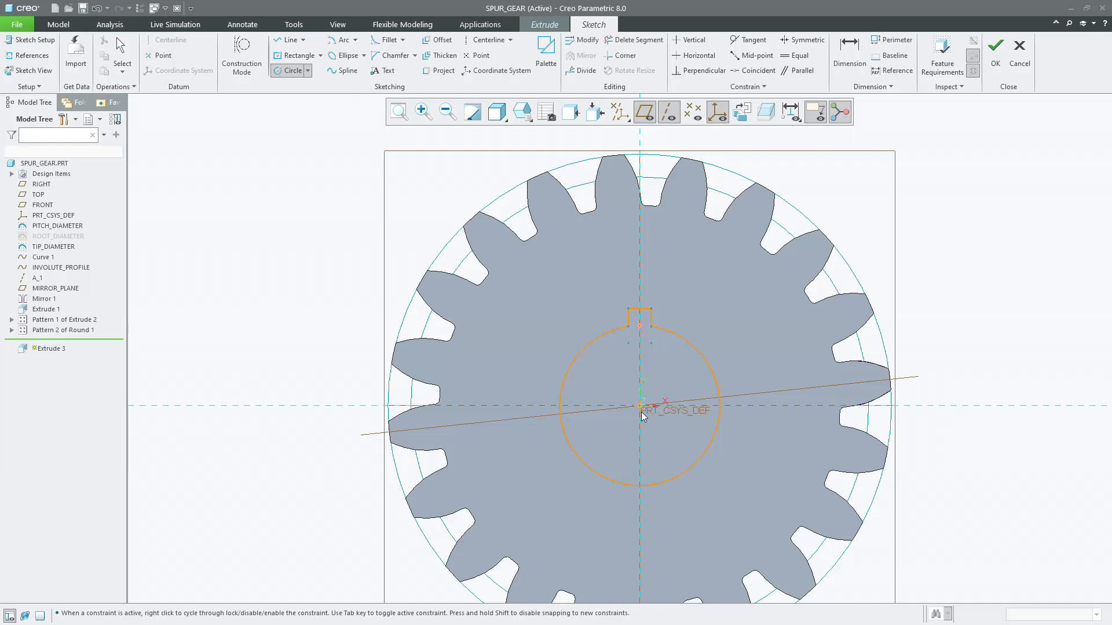
click(536, 287)
middle_click(545, 283)
double_click(460, 255)
text(14)
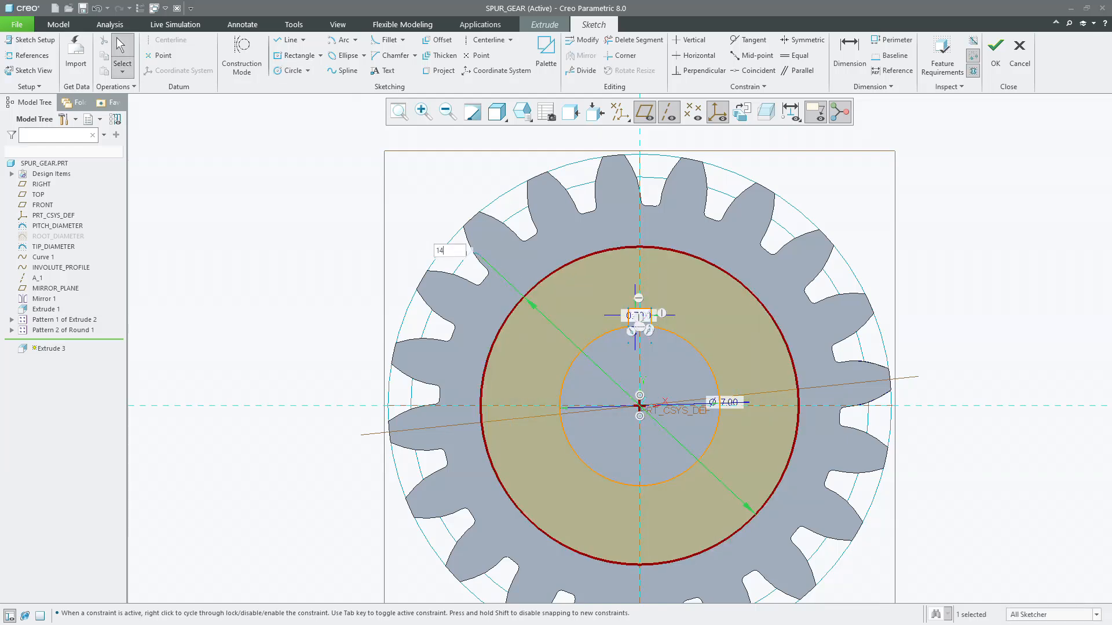
key(Return)
click(512, 306)
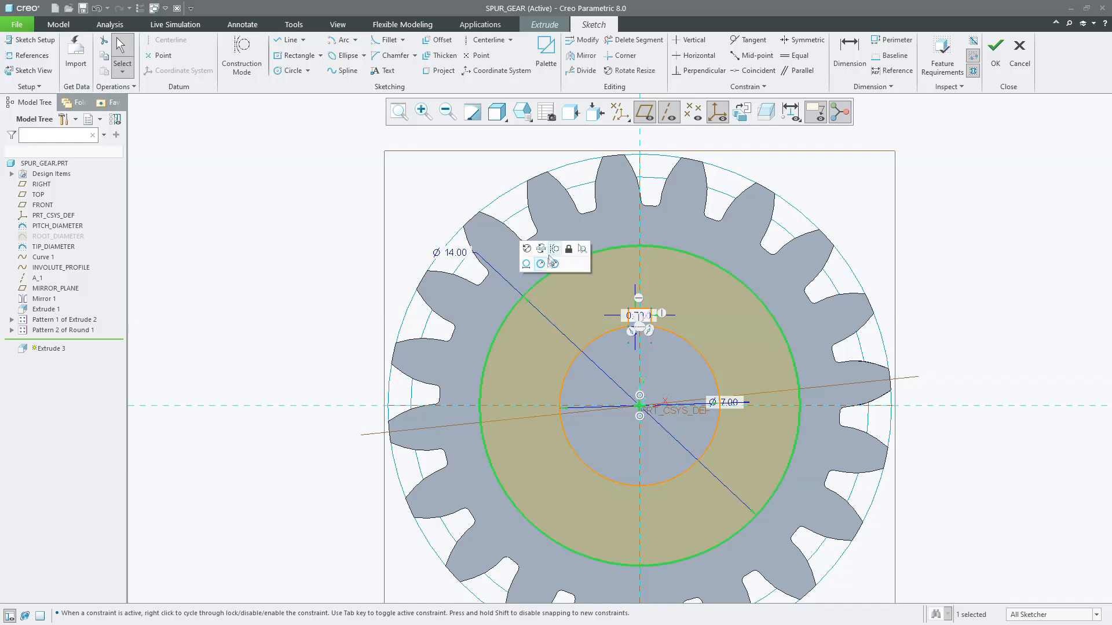
click(555, 249)
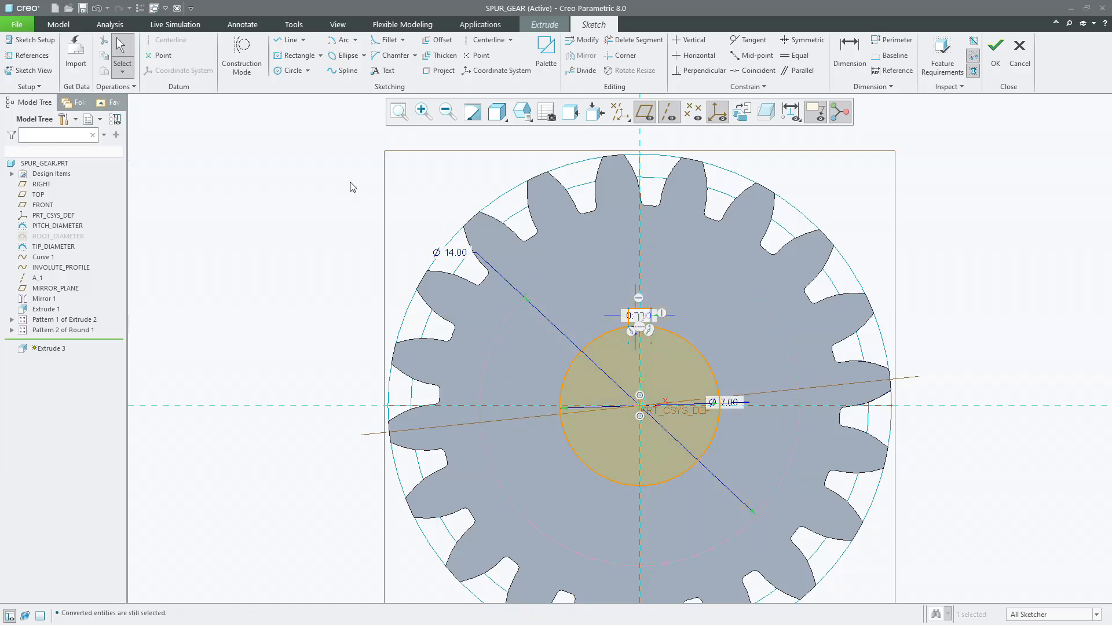
Delete the construction circle of diameter 14 from the bore sketch.
click(486, 41)
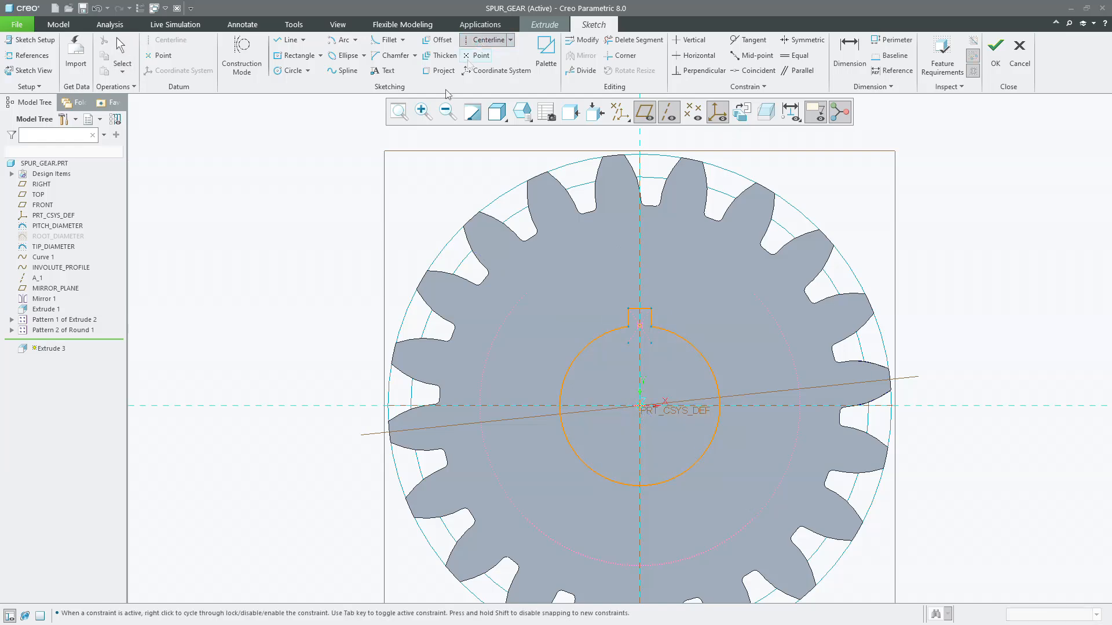
middle_click(402, 160)
scroll(402, 163, up, 1)
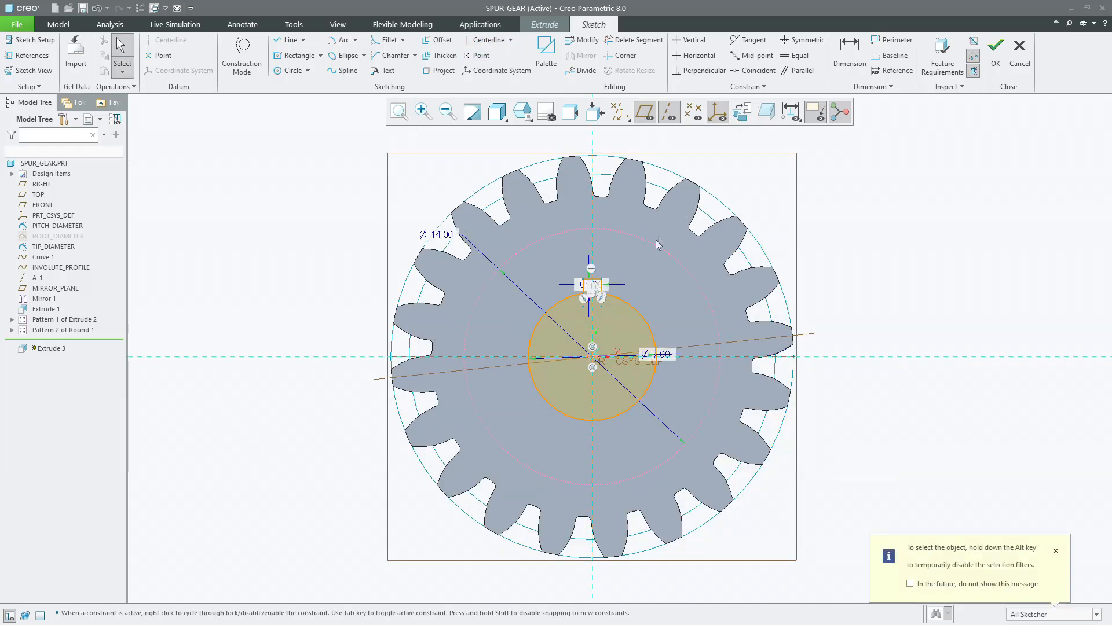
key(super)
key(super)
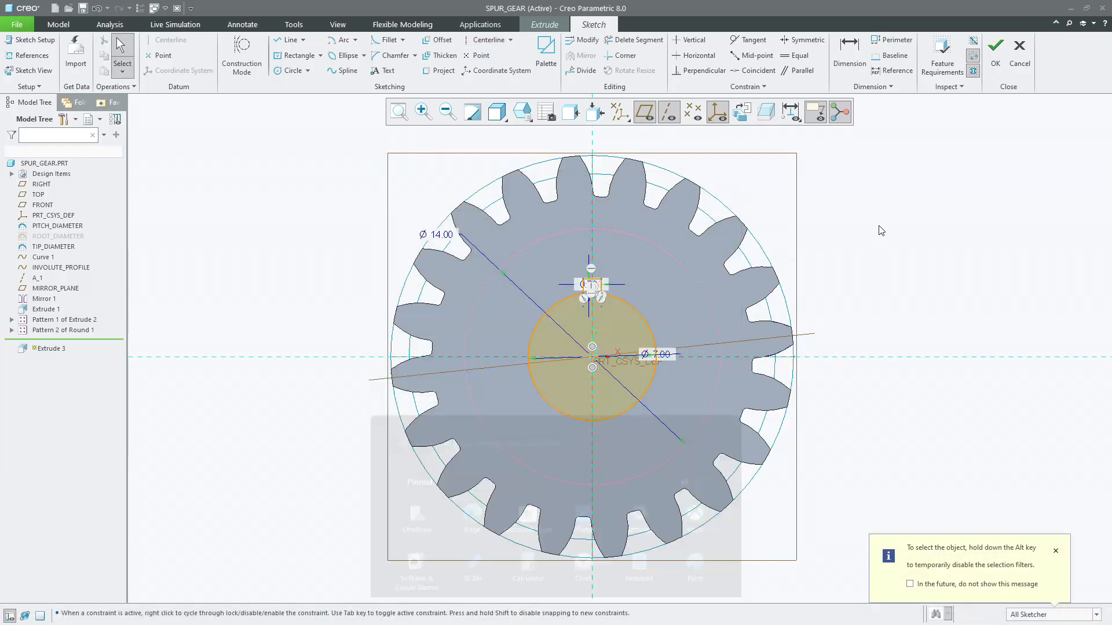
click(668, 256)
key(Delete)
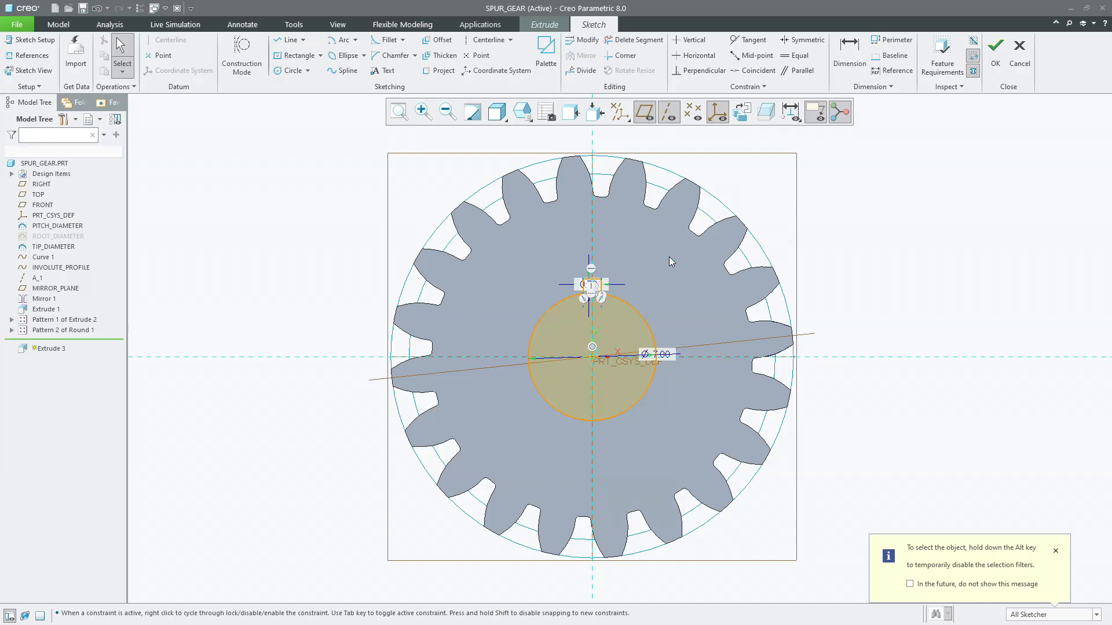
Finish the sketch and extrude the keyed bore profile through the gear as a Remove Material cut.
click(994, 74)
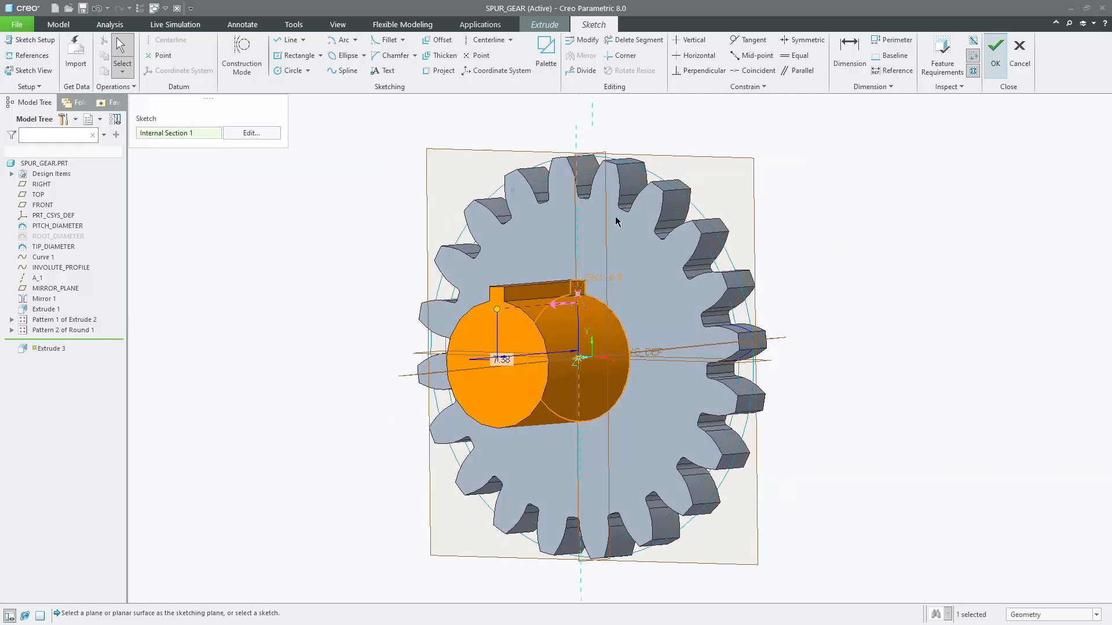
click(202, 53)
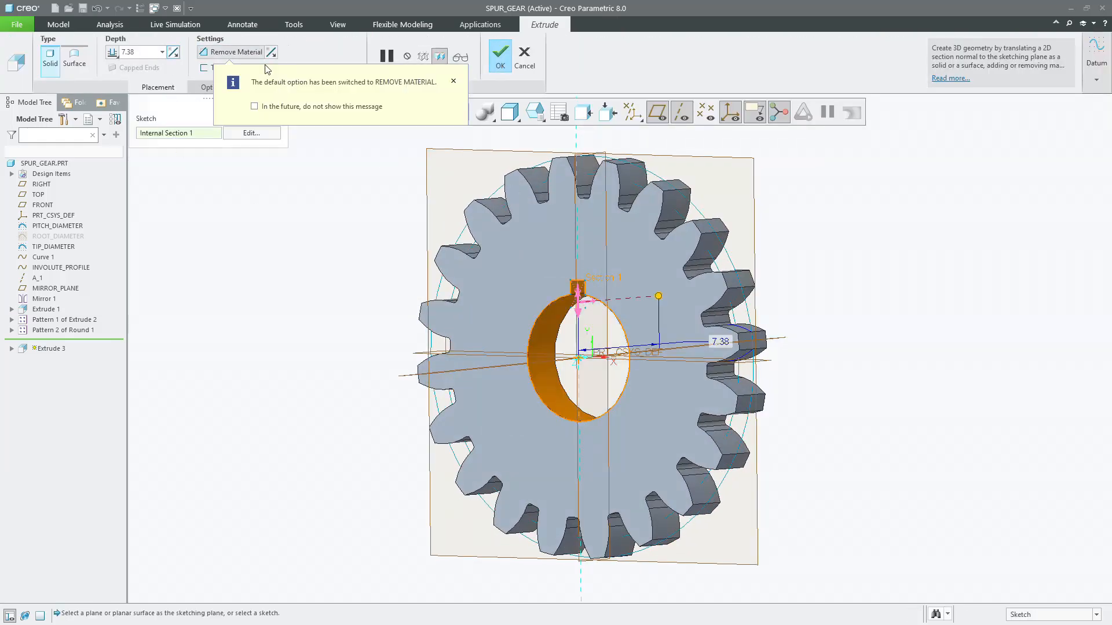
click(502, 58)
Start a new extrude sketch on the gear's front face and orient the view parallel to the sketch.
middle_drag(350, 266, 371, 277)
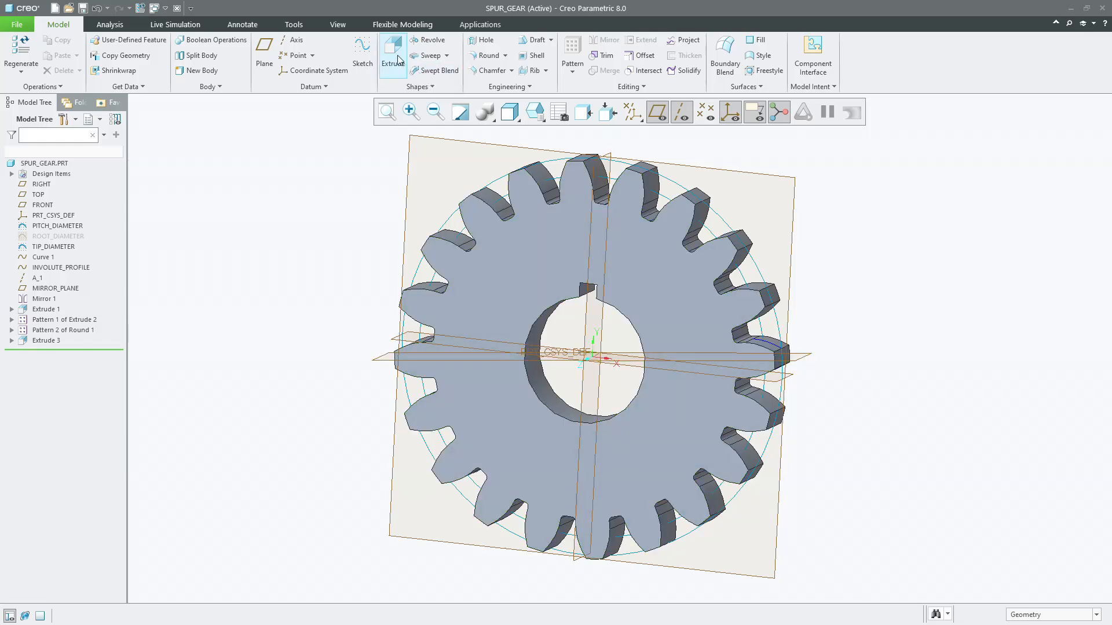
click(394, 58)
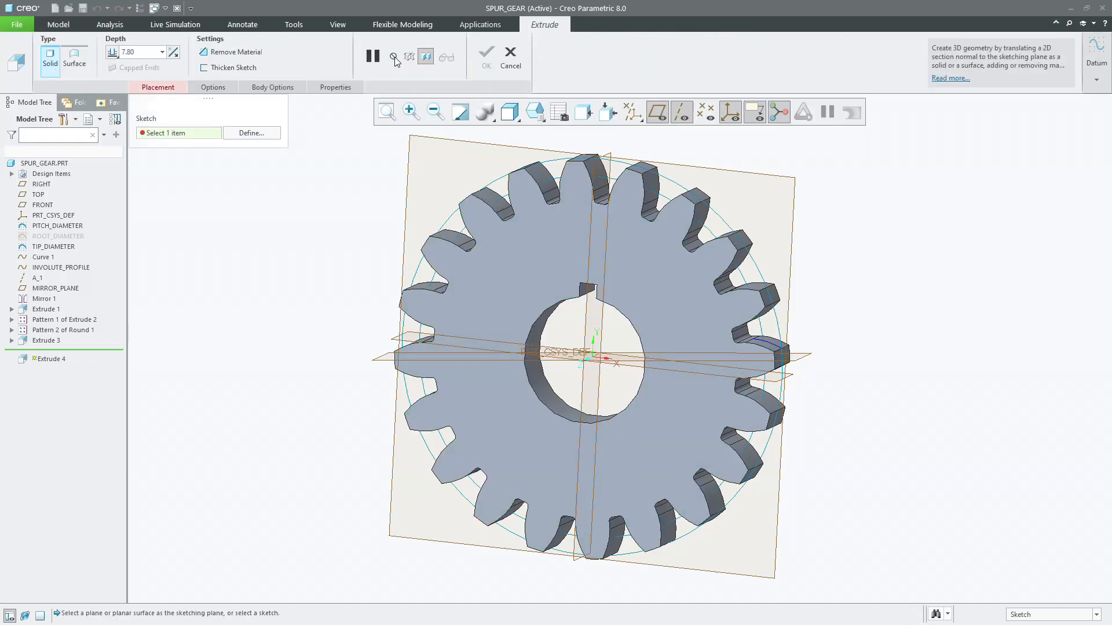
click(503, 266)
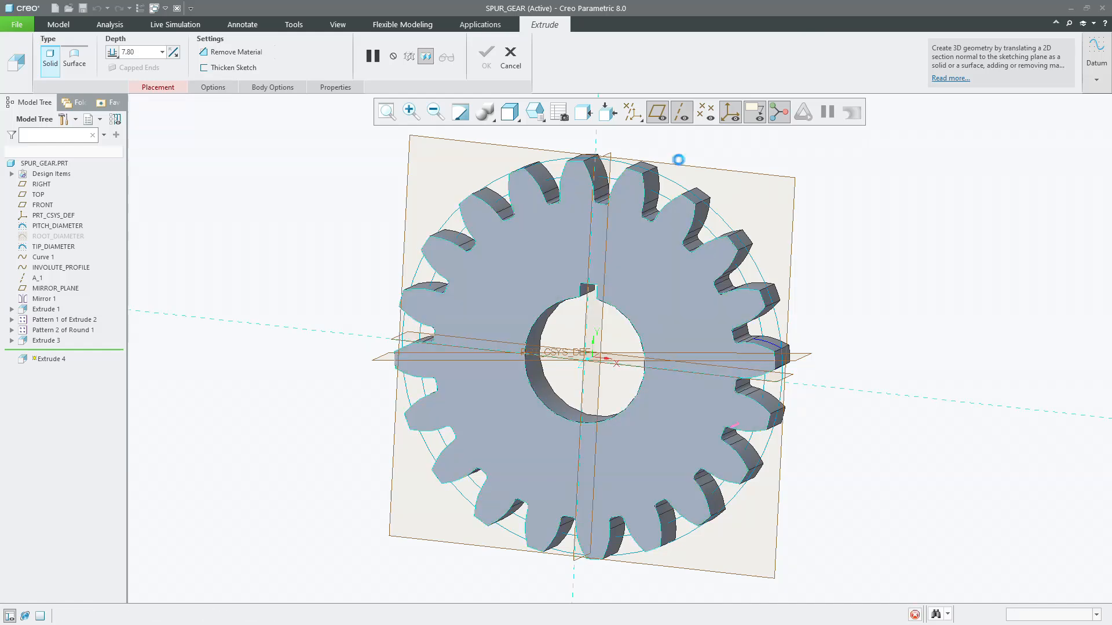
click(739, 118)
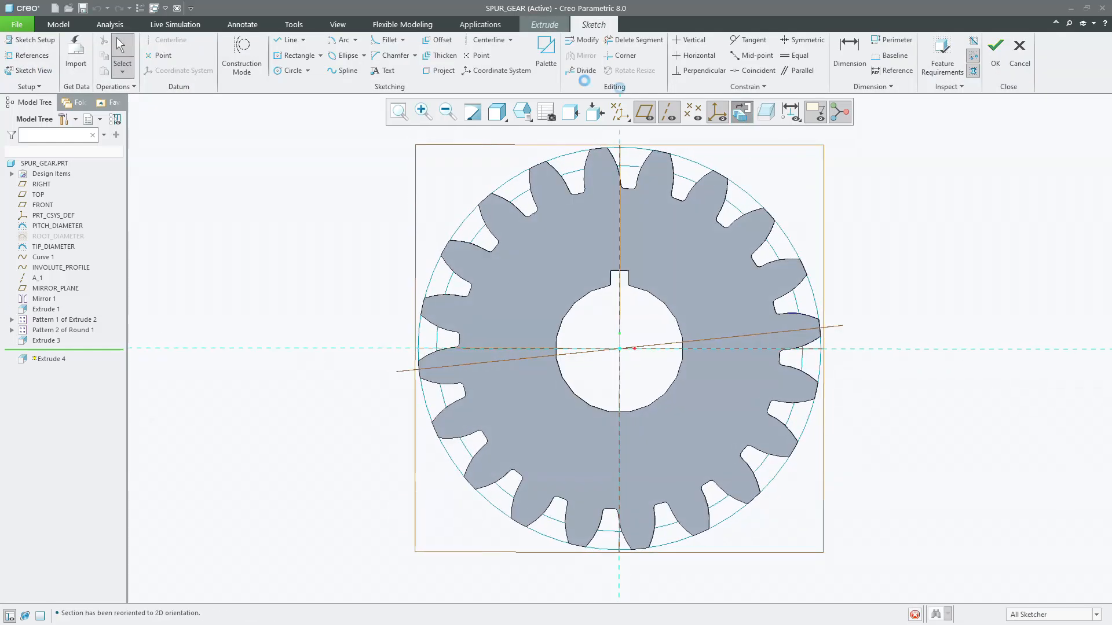
Draw a construction circle centred on the gear and set its radius to 7.
click(241, 55)
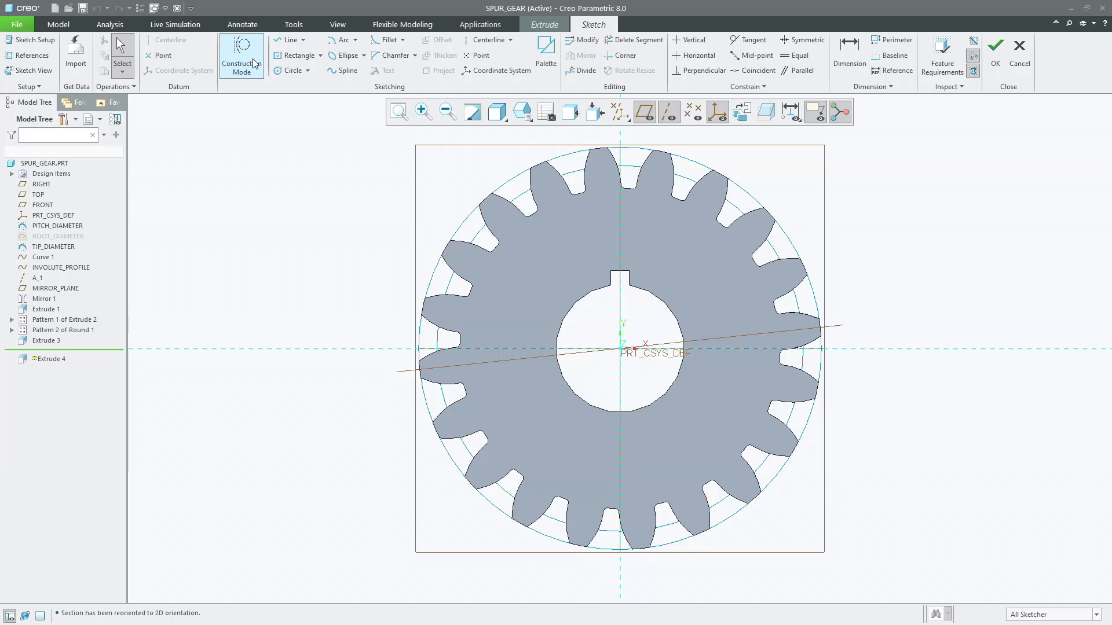
click(292, 70)
click(542, 254)
middle_click(525, 252)
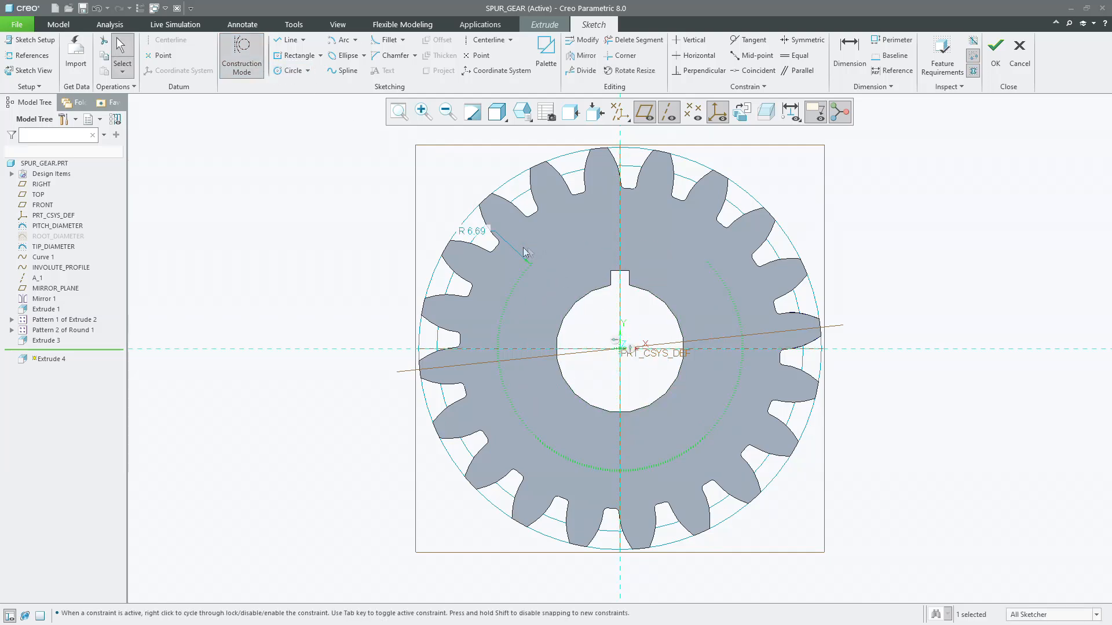
double_click(473, 234)
text(7)
key(Return)
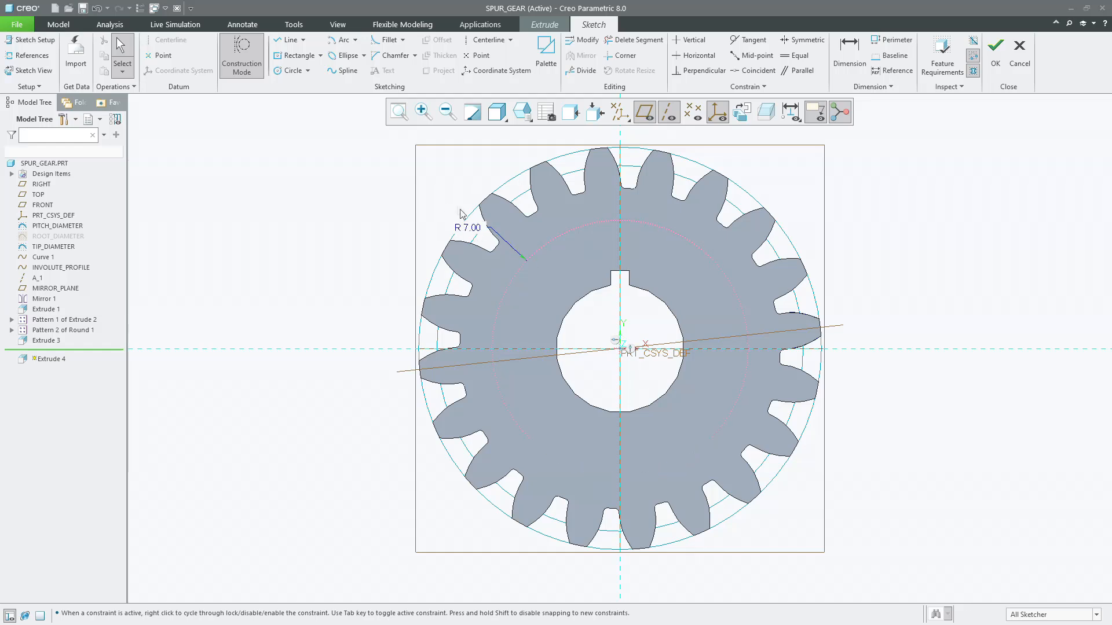
Convert the construction circle's radius dimension to a diameter dimension and turn off Construction Mode.
click(470, 226)
click(479, 189)
click(421, 198)
click(241, 58)
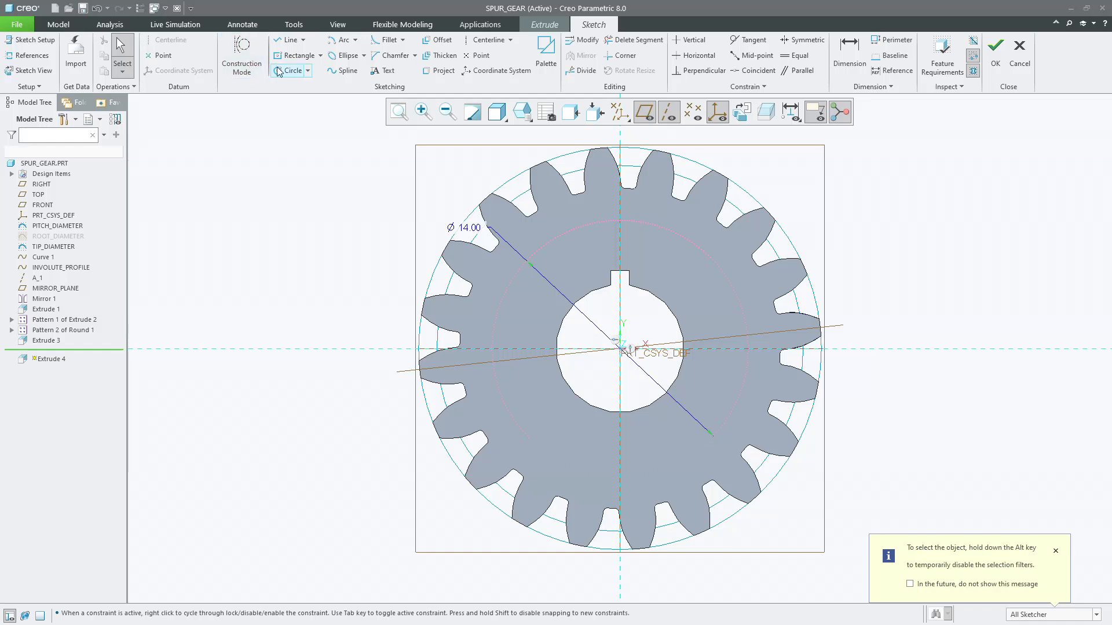
Draw two slanted centrelines through the gear centre, about 17.5° and 69.6° from the vertical axis.
click(485, 39)
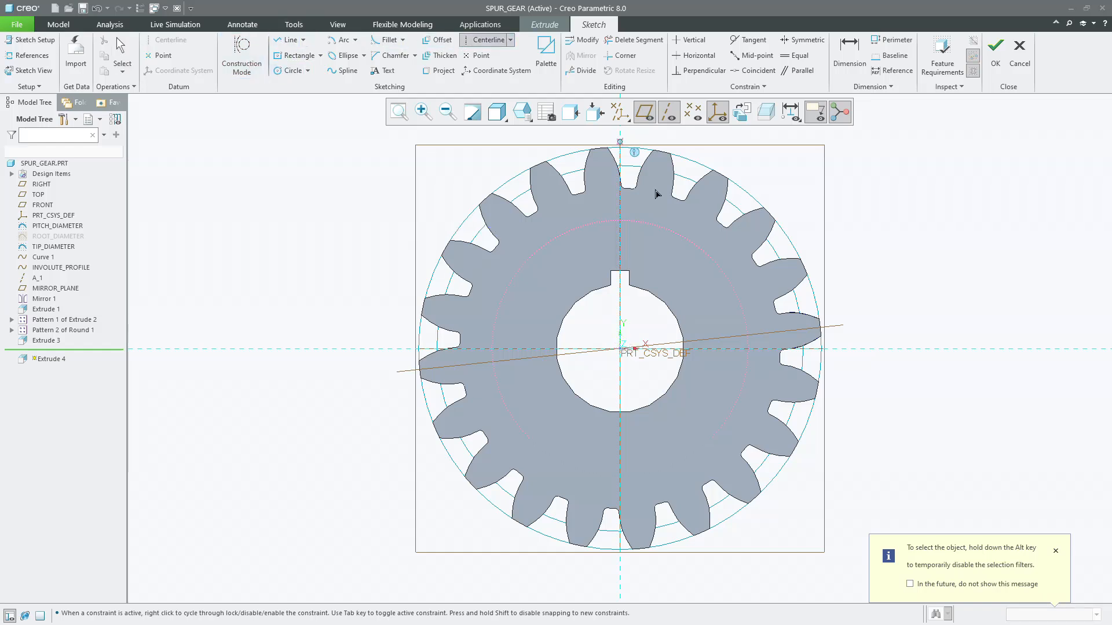
click(621, 348)
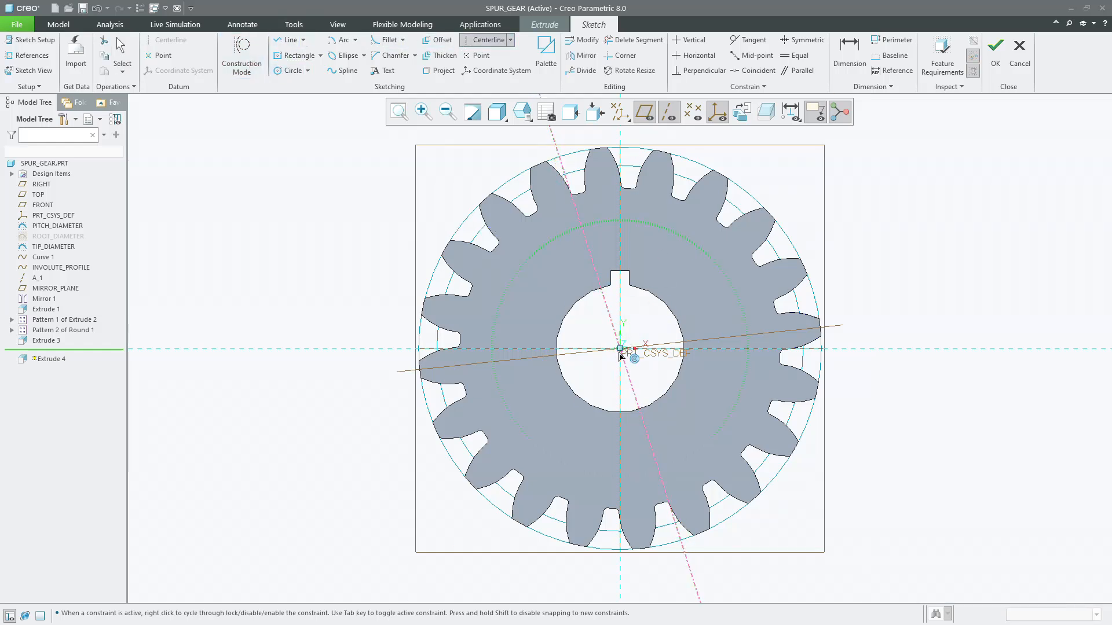
click(517, 310)
middle_click(579, 273)
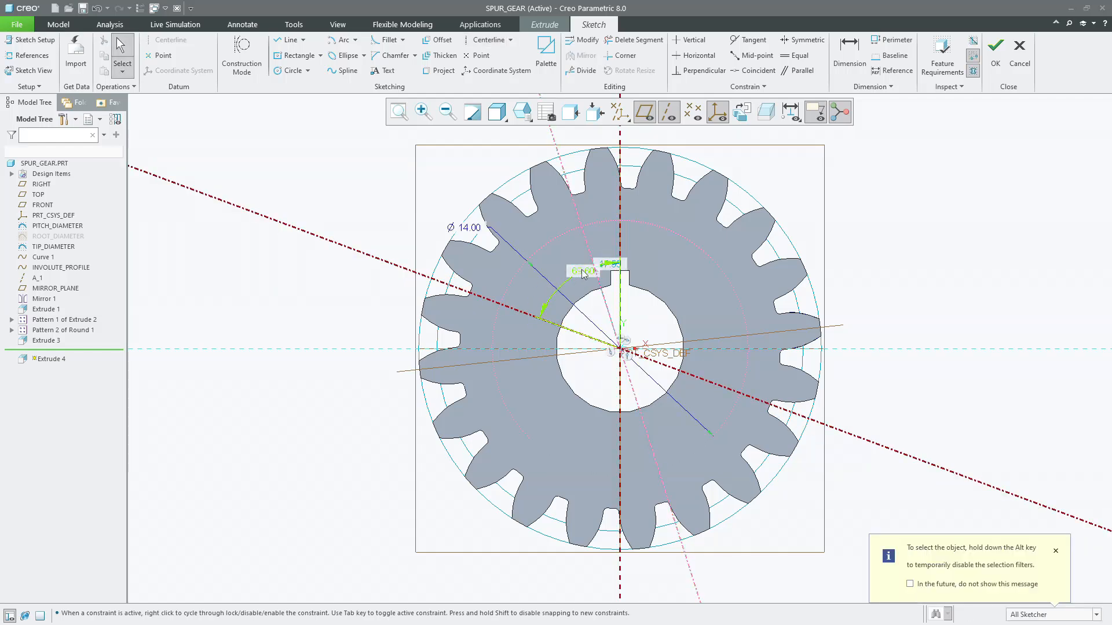
Set the angles of the two slanted centrelines from the vertical axis to 20° and 70°.
drag(619, 259, 611, 206)
double_click(611, 204)
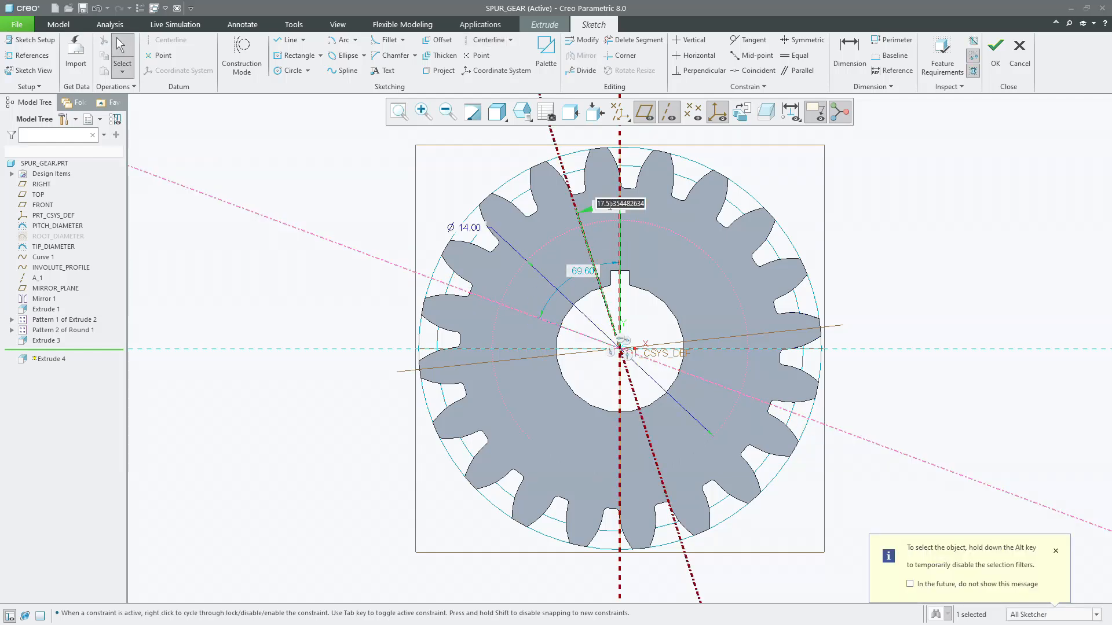
text(20)
key(Return)
double_click(582, 272)
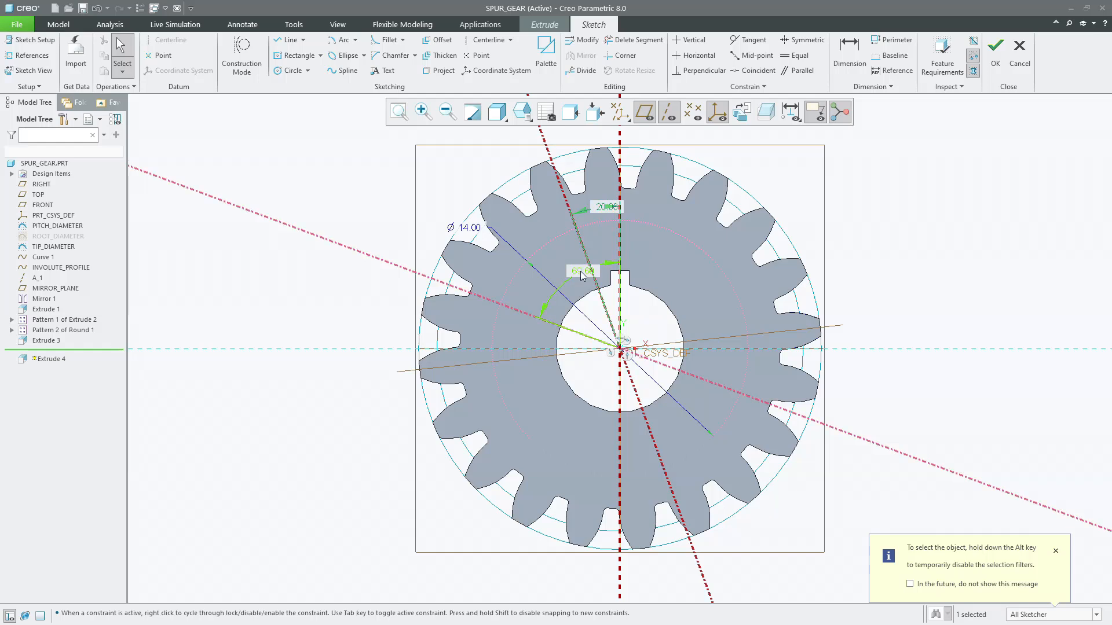
text(70)
key(Return)
click(437, 206)
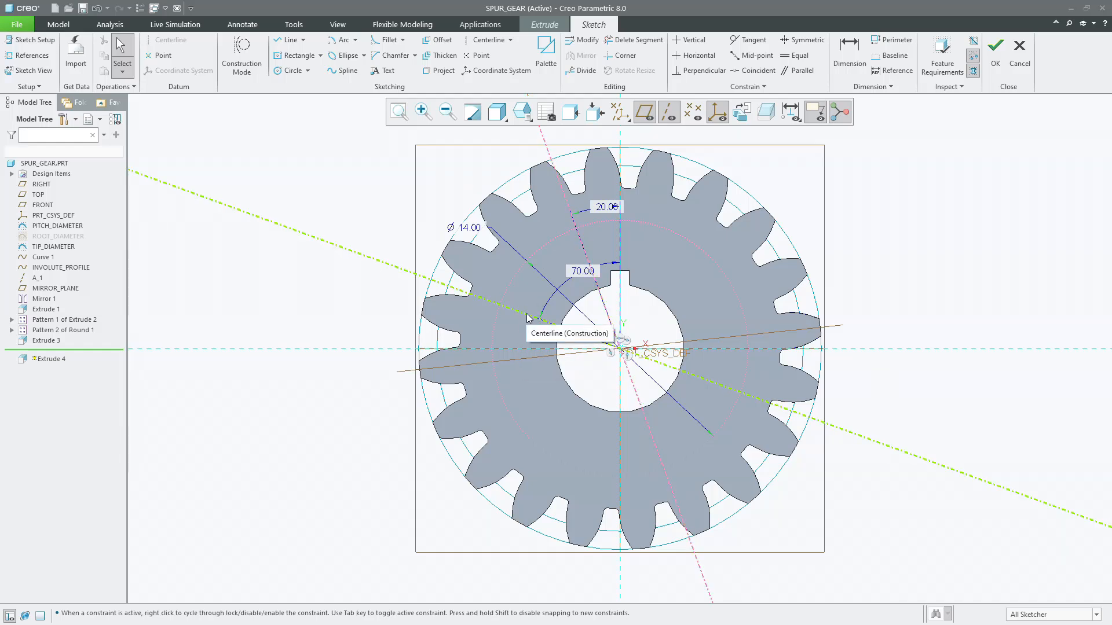
Draw two circles centred on the gear, about 12.5 and 16 in diameter, inside and outside the construction circle.
click(289, 70)
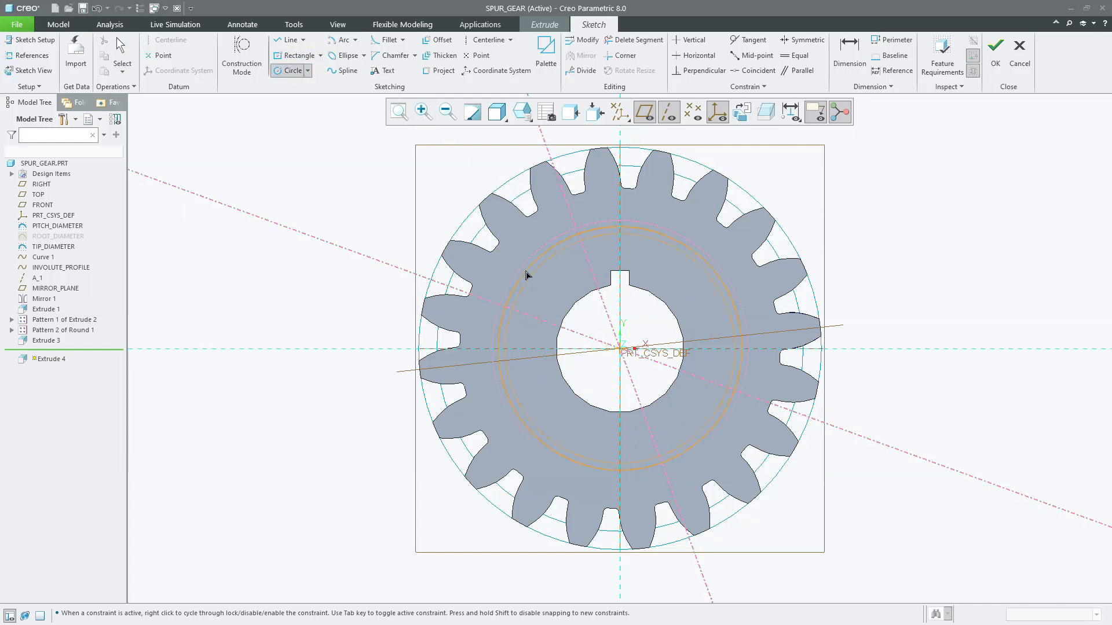
click(619, 348)
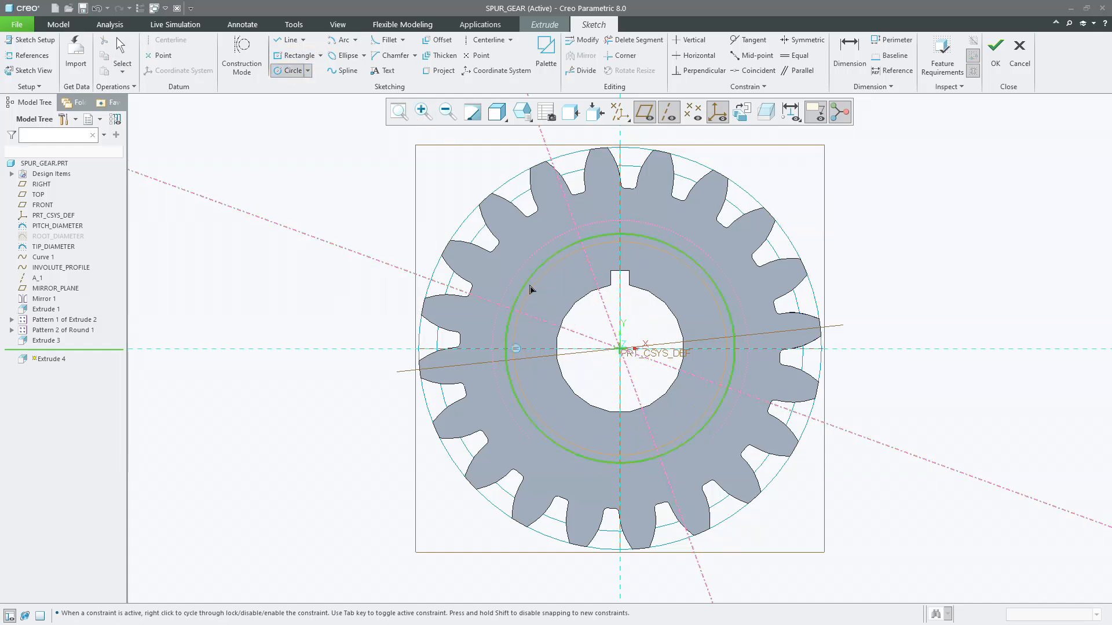
click(503, 260)
middle_click(566, 324)
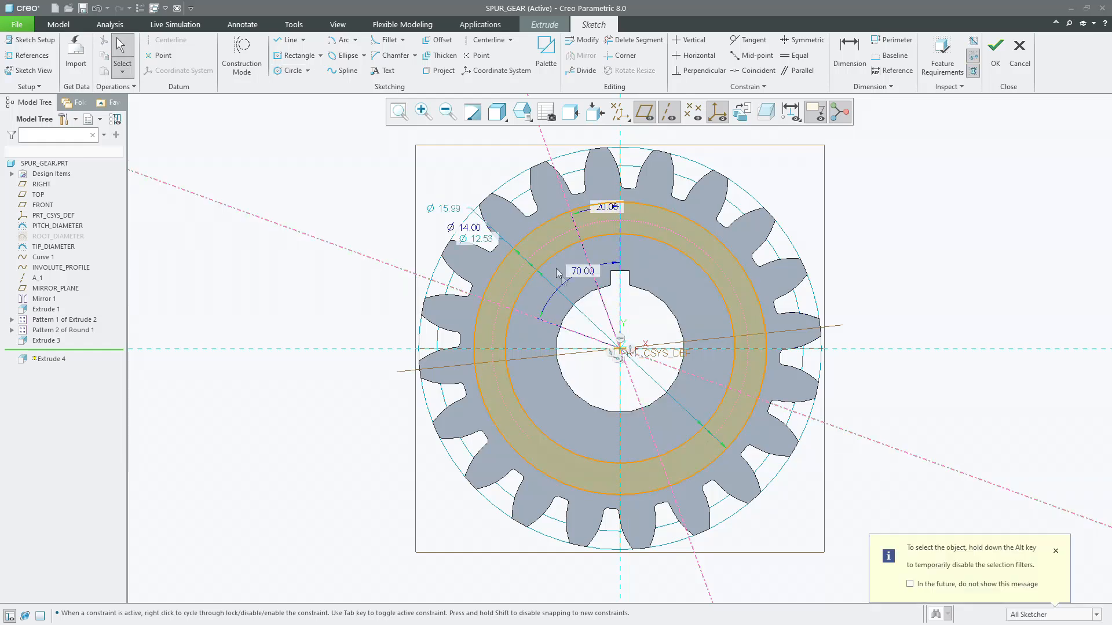
Set the inner circle's diameter to 13 and the outer circle's diameter to 15.
double_click(474, 242)
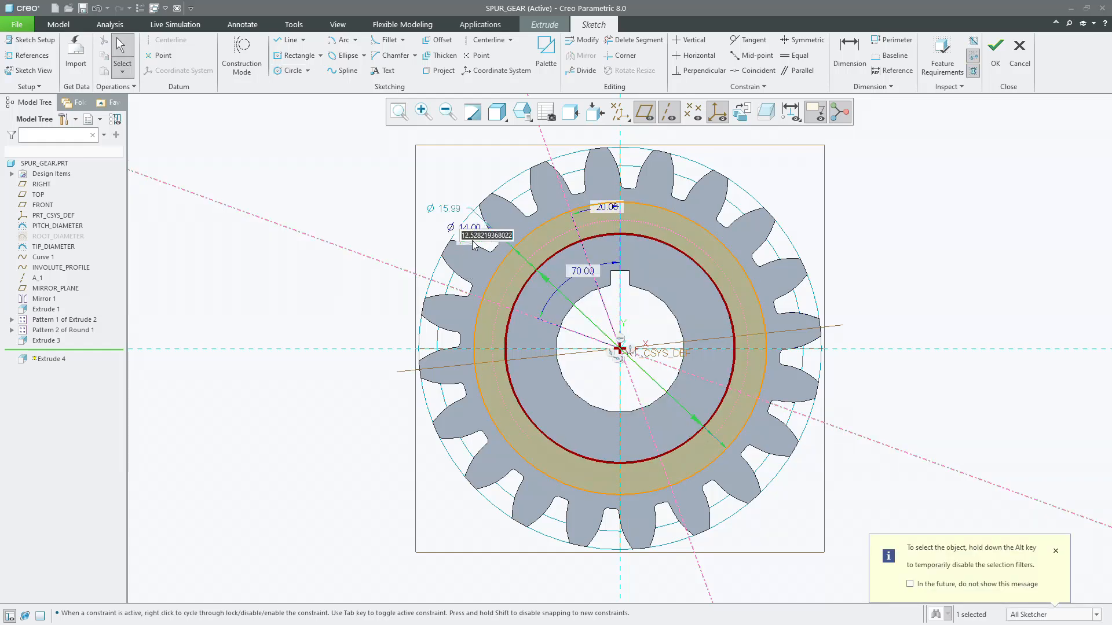
text(13)
key(Return)
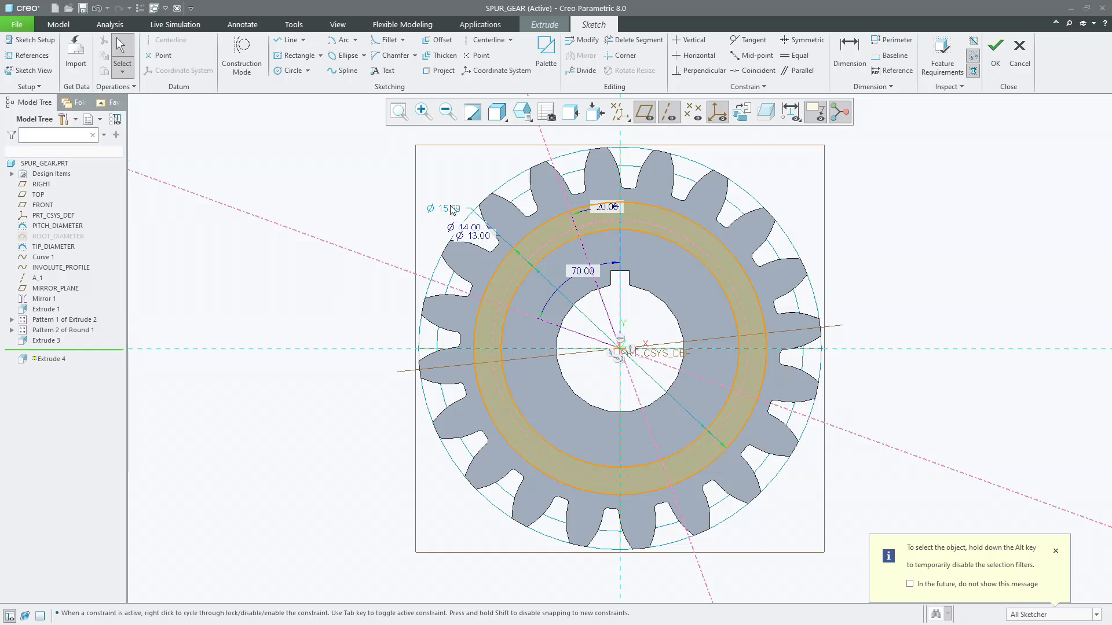
double_click(454, 209)
text(15)
key(Return)
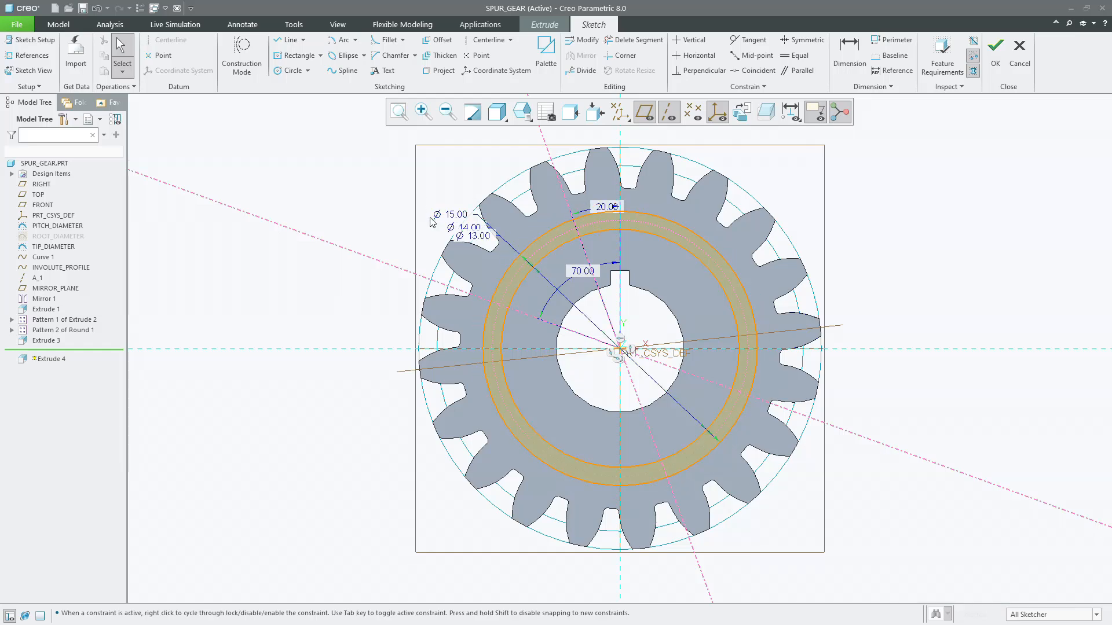
Draw two equal small circles where the slanted centrelines cross the construction circle, spanning the gap between the 13 and 15 diameter circles.
click(289, 70)
scroll(502, 276, up, 5)
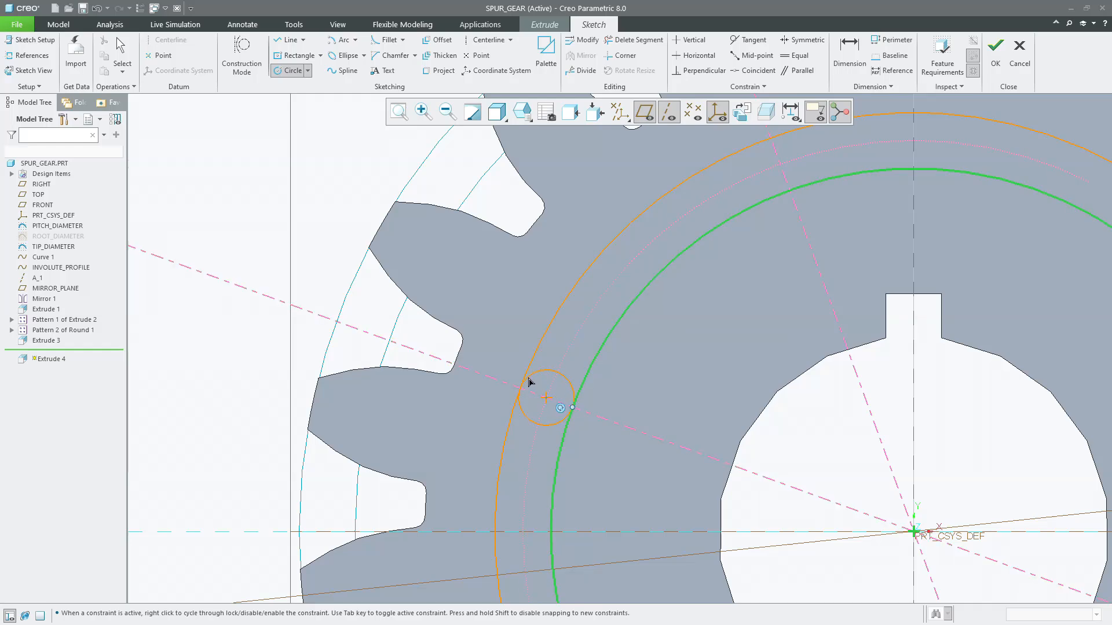
click(527, 384)
scroll(527, 385, down, 5)
scroll(665, 250, up, 4)
click(626, 282)
click(622, 268)
middle_click(582, 220)
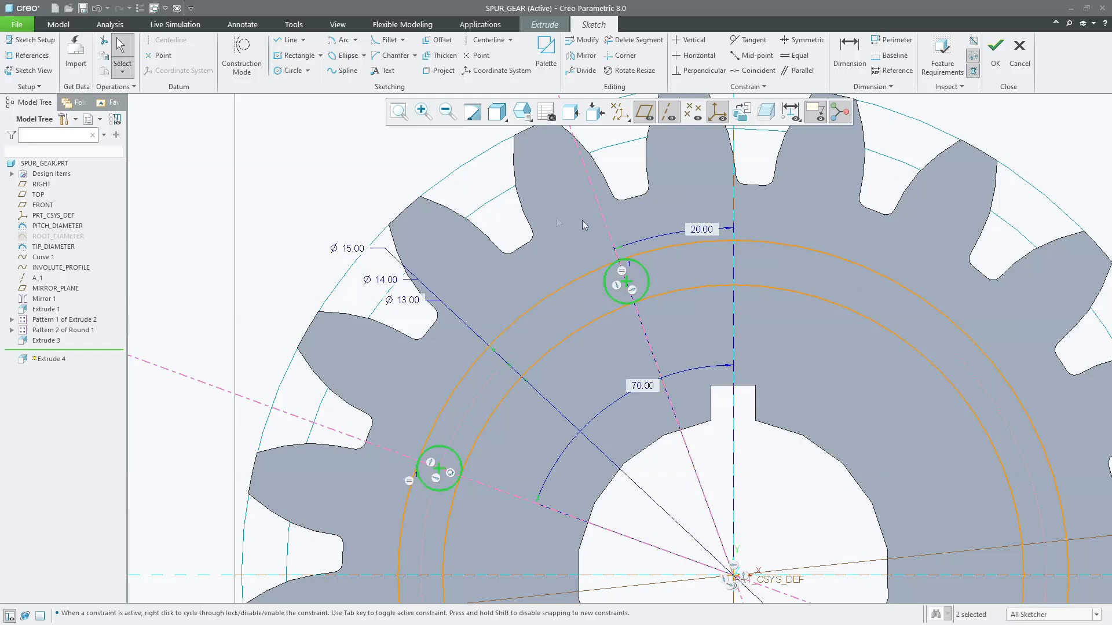
scroll(510, 209, down, 1)
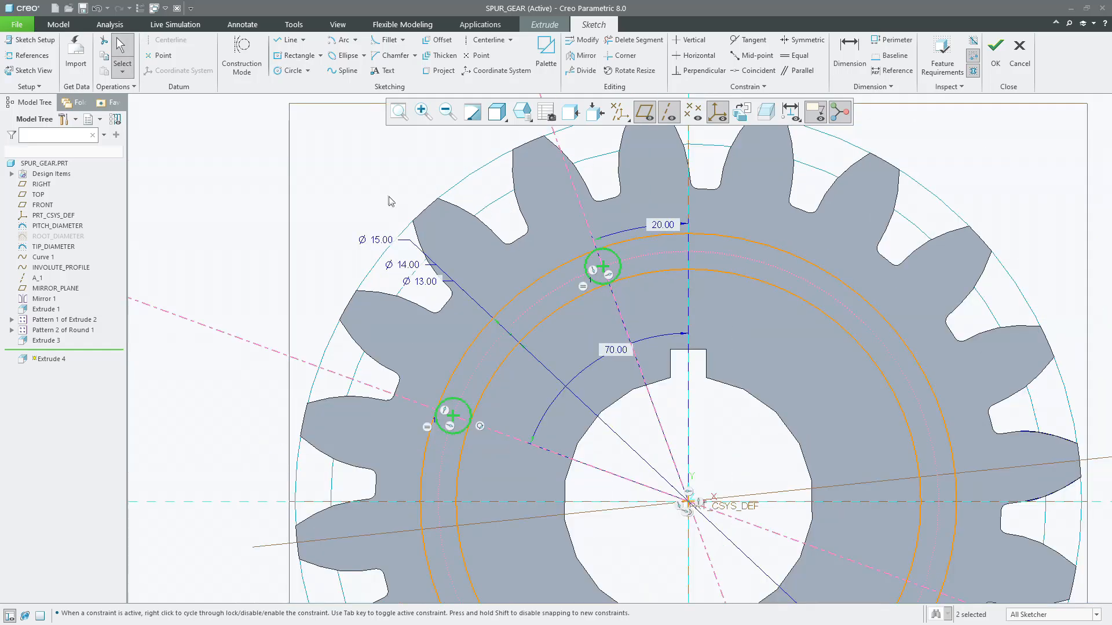
Trim away the parts of the 13 and 15 diameter circles that lie outside the arc between the two small circles.
click(631, 39)
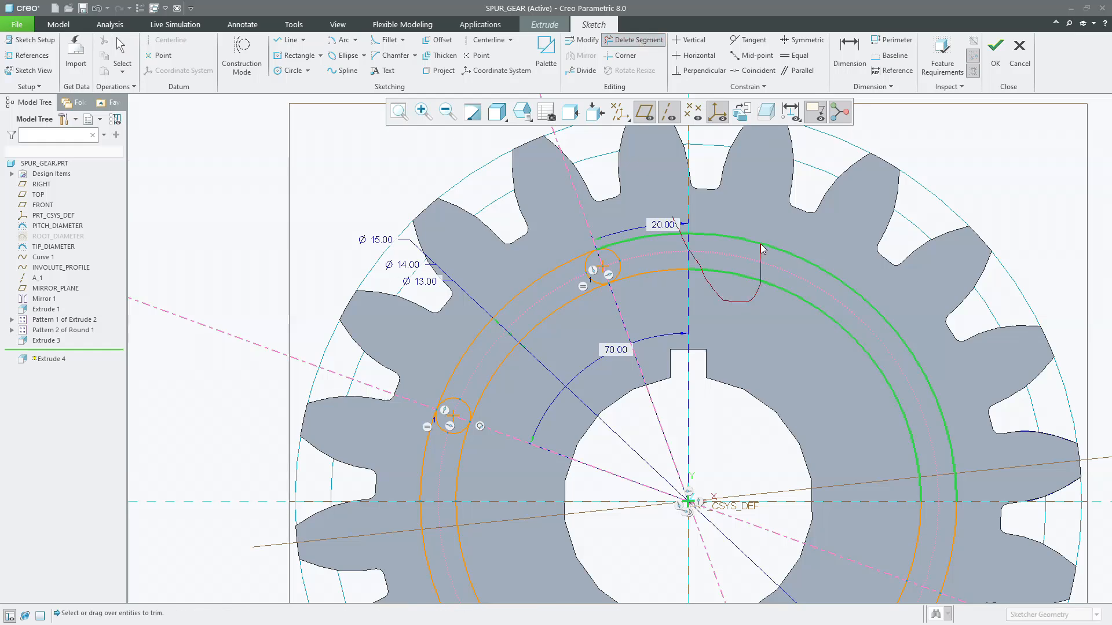
drag(680, 284, 681, 285)
scroll(665, 169, down, 3)
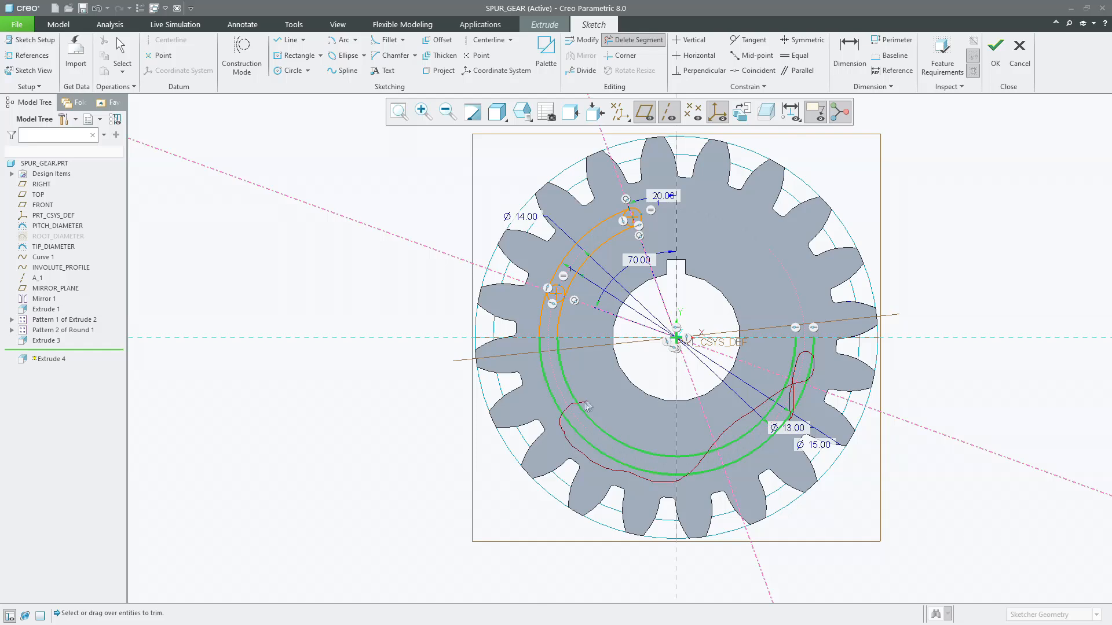
drag(599, 387, 598, 387)
scroll(582, 339, up, 4)
drag(558, 326, 474, 312)
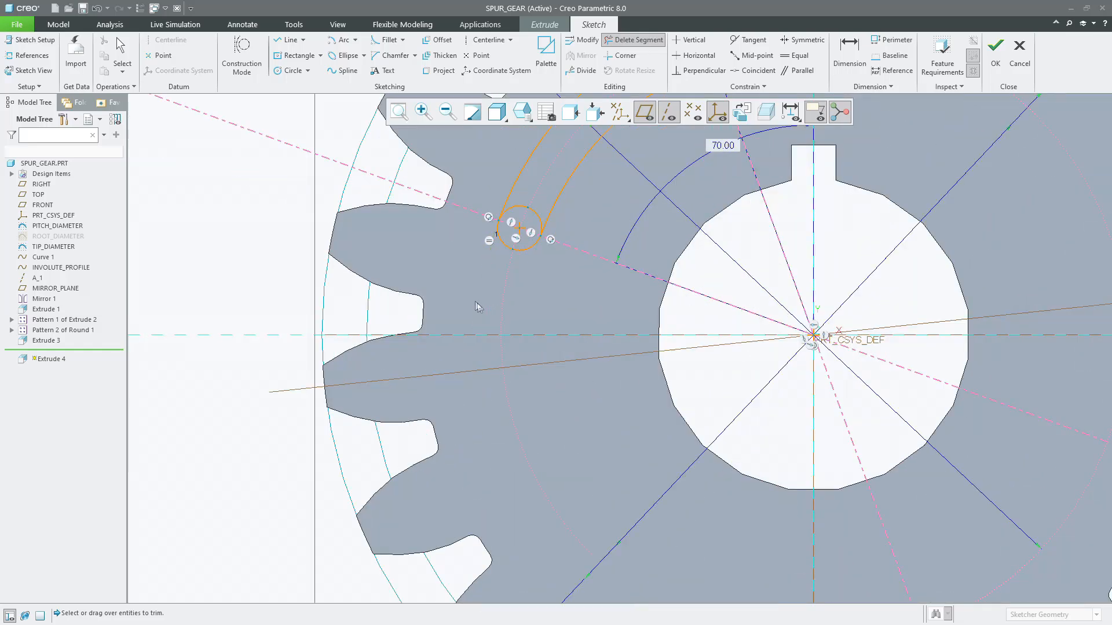
Trim the inner halves of the two small circles so only the rounded ends of the curved slot remain.
scroll(483, 365, down, 1)
scroll(536, 249, up, 4)
click(495, 270)
scroll(493, 341, down, 3)
scroll(493, 331, up, 3)
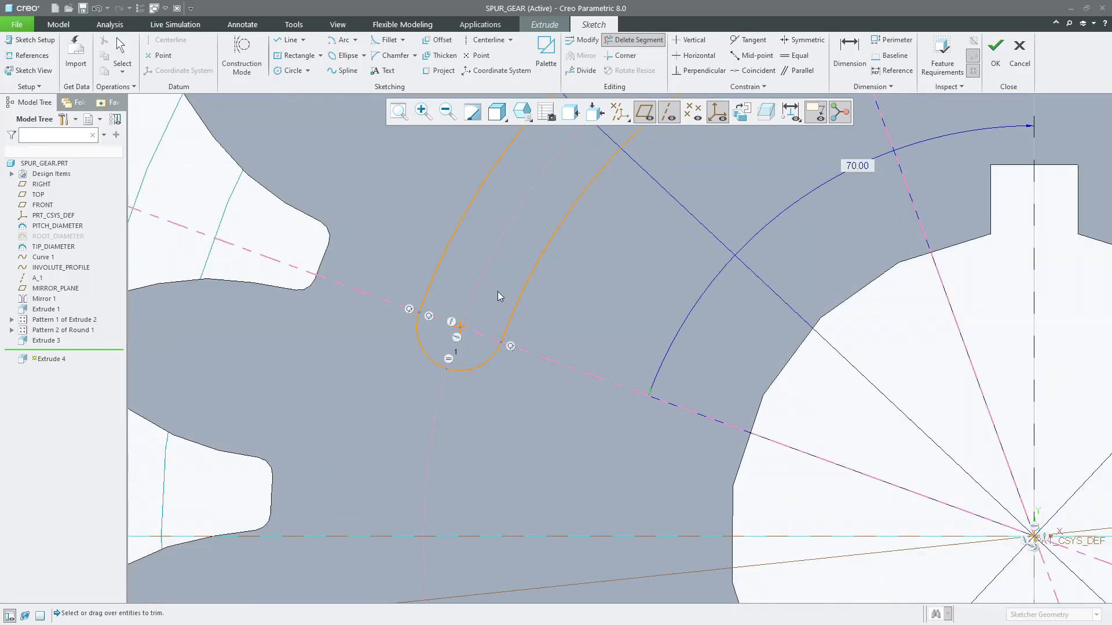
scroll(498, 296, down, 3)
scroll(644, 189, up, 2)
drag(625, 217, 622, 214)
middle_click(620, 213)
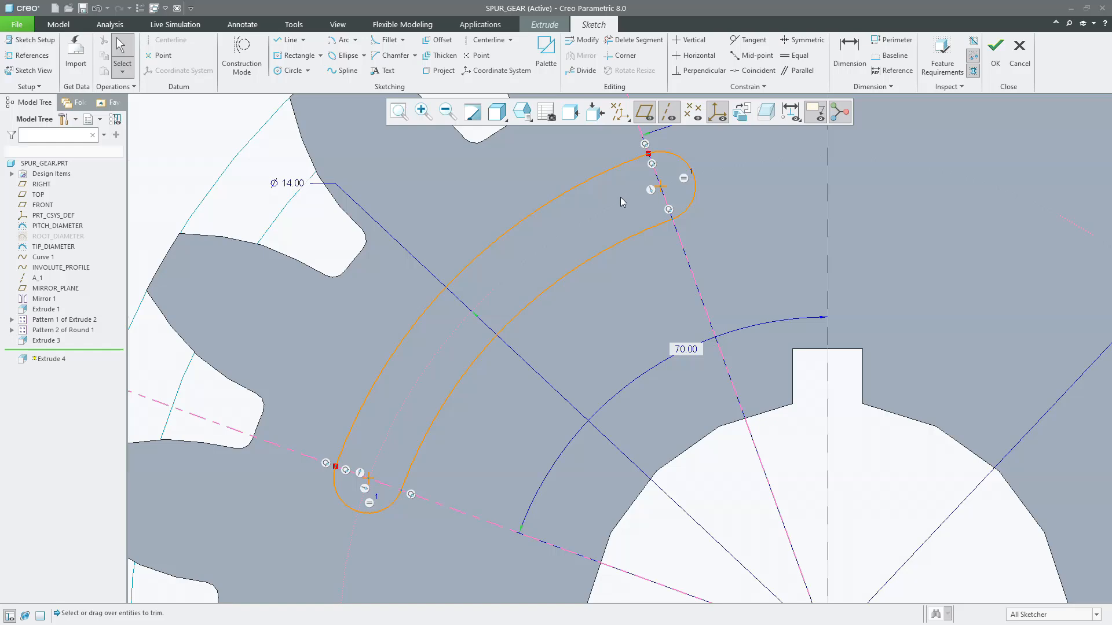
Join the outer arc to the rounded end on the 20° centreline with the Corner tool to close the slot profile.
click(618, 56)
click(660, 152)
click(641, 155)
middle_click(579, 220)
scroll(556, 226, up, 6)
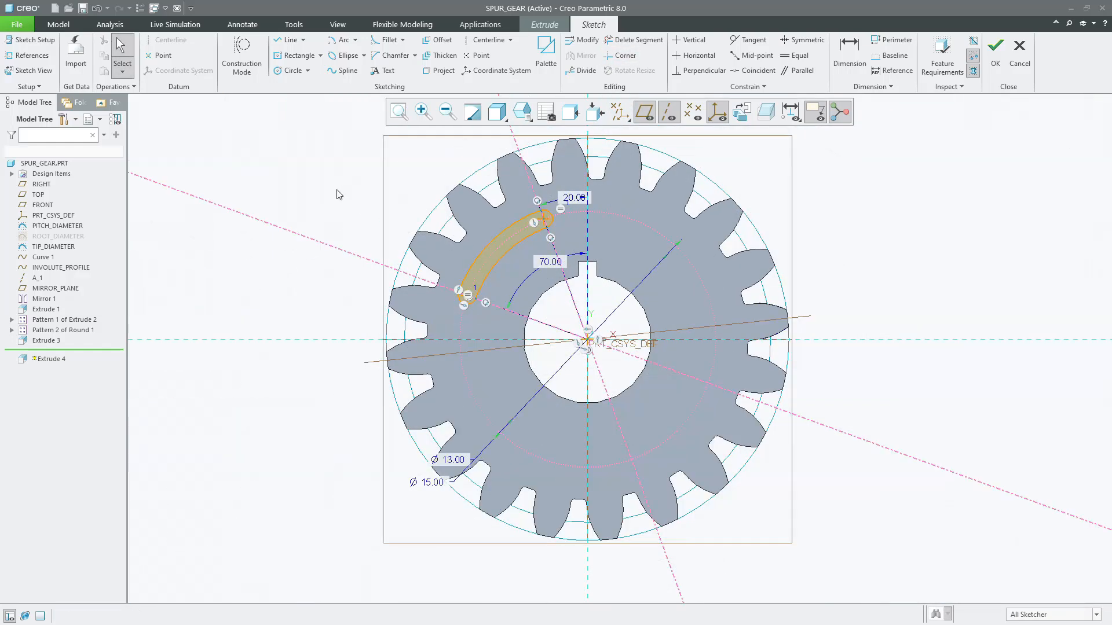
scroll(478, 276, down, 3)
scroll(478, 277, up, 2)
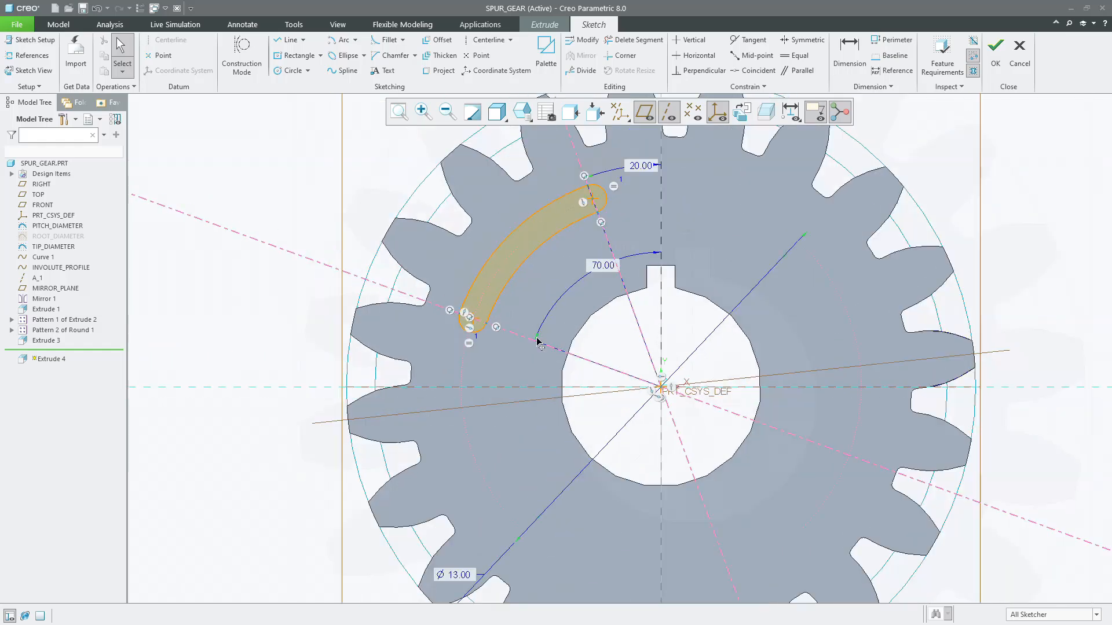
Finish the slot sketch and complete the extrude as a Remove Material cut through the gear.
click(994, 65)
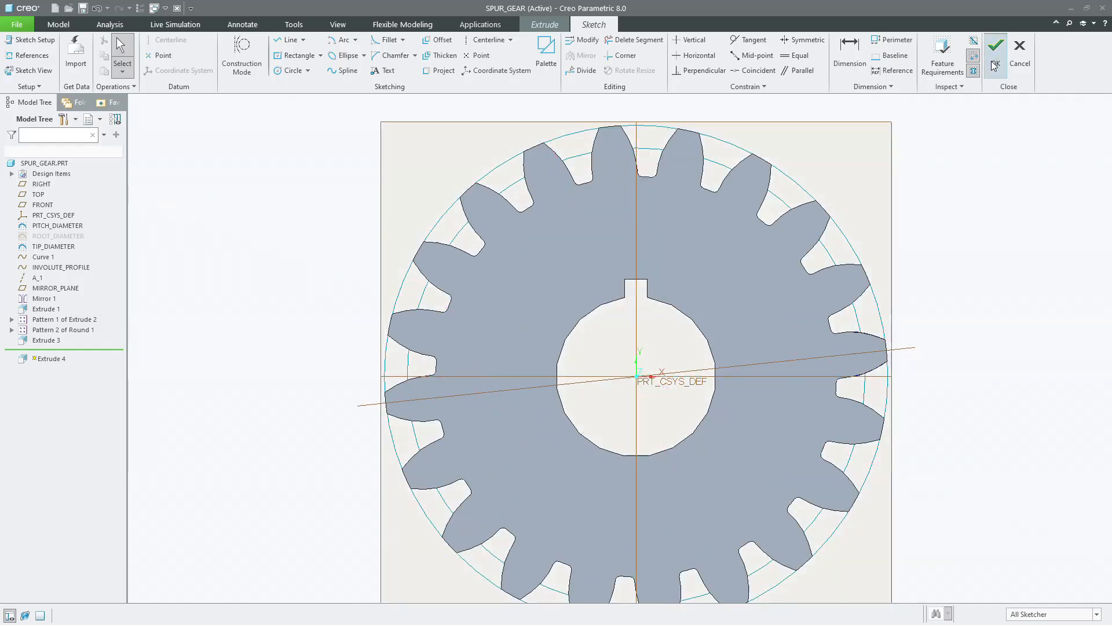
click(172, 52)
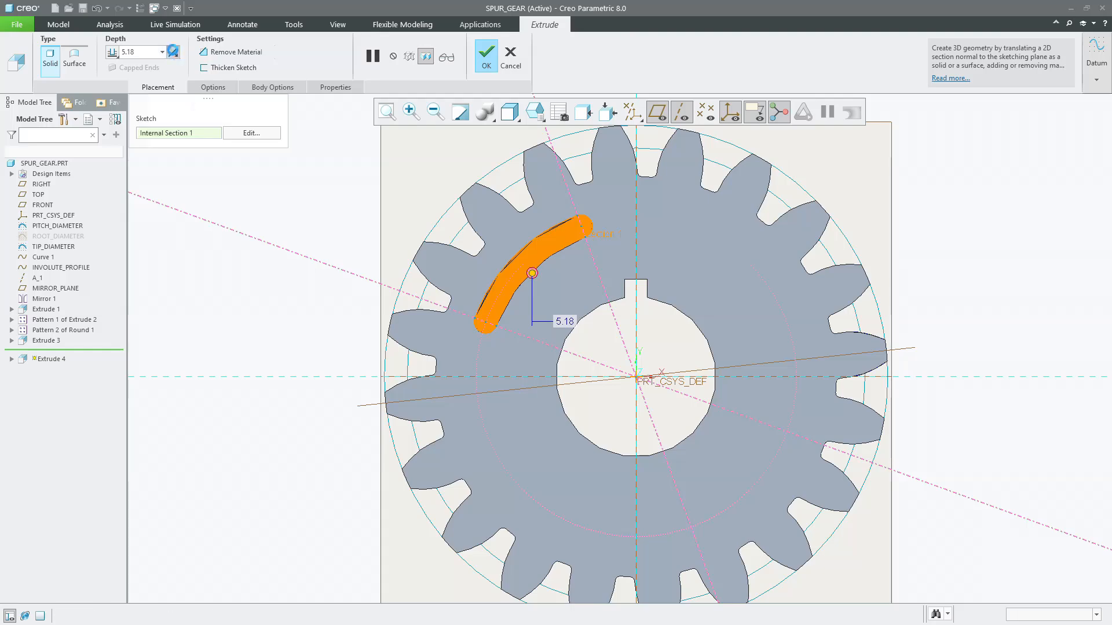
mouse_move(321, 186)
middle_down()
mouse_move(293, 195)
mouse_move(282, 217)
mouse_move(293, 226)
middle_up()
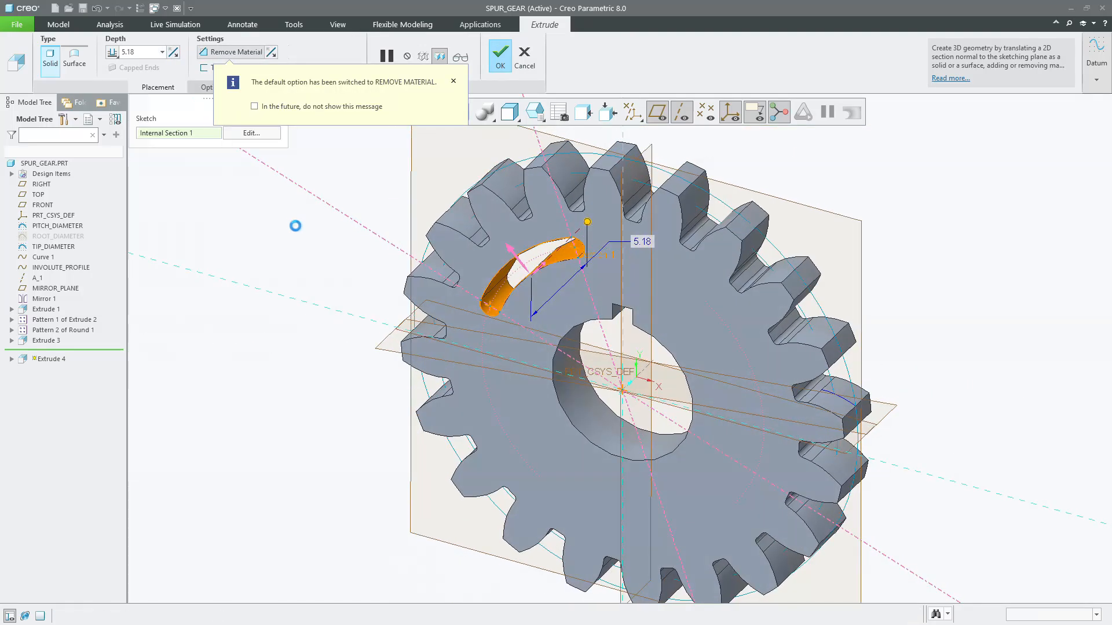
middle_click(298, 230)
Create an axis pattern of the slot cut about A_1 with 3 members over a 360° extent, and restore the standard orientation.
click(51, 351)
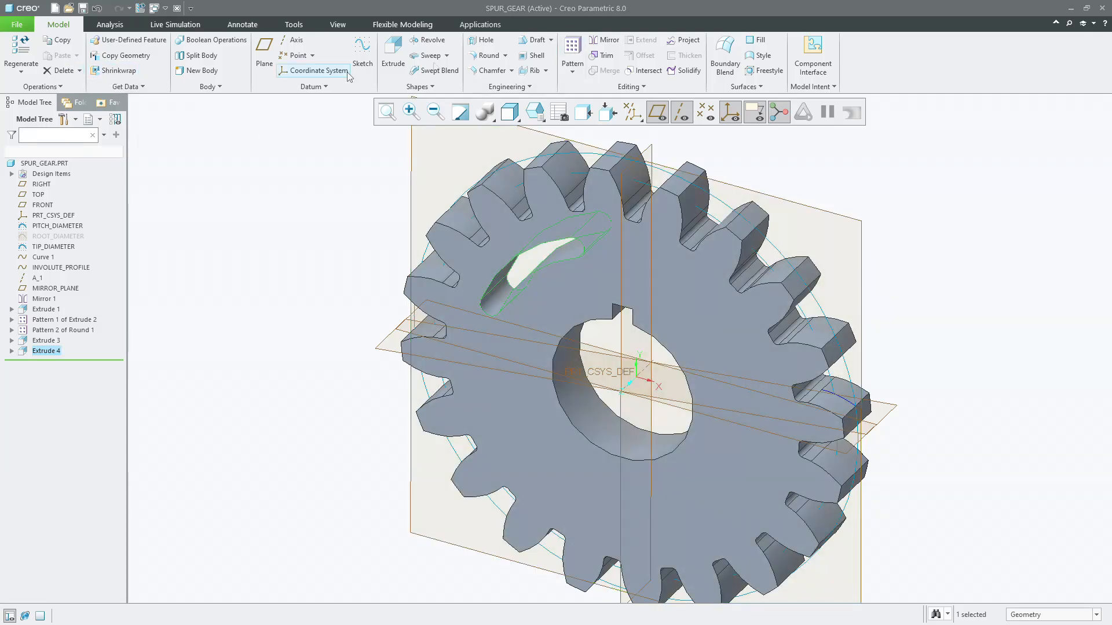
click(572, 55)
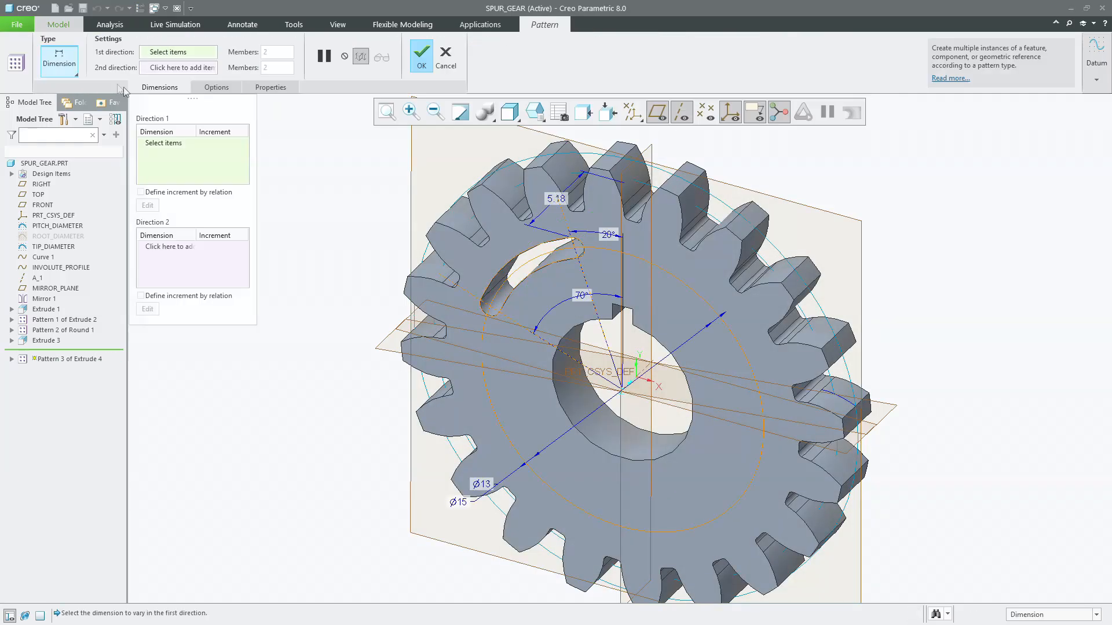
click(58, 63)
click(79, 110)
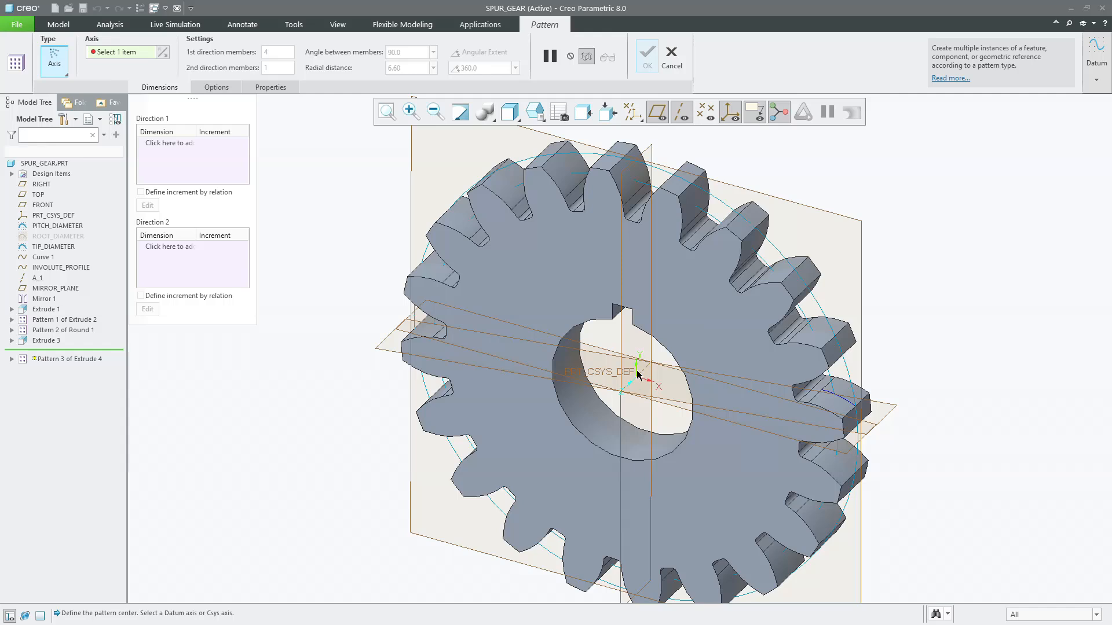
click(641, 375)
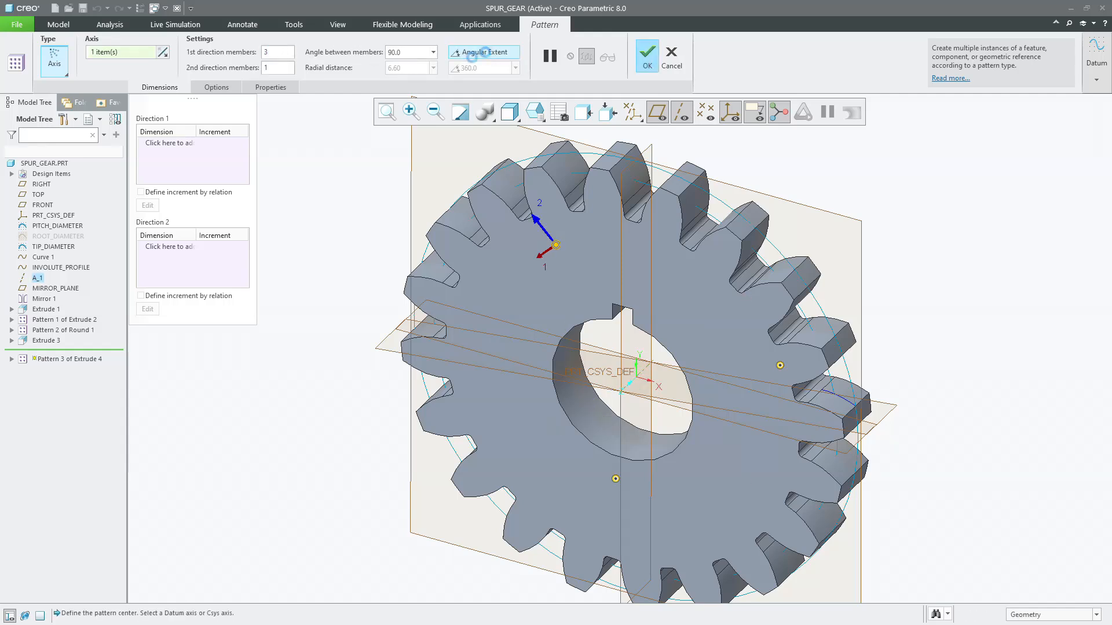
middle_click(375, 196)
scroll(315, 274, up, 3)
middle_drag(420, 246, 462, 243)
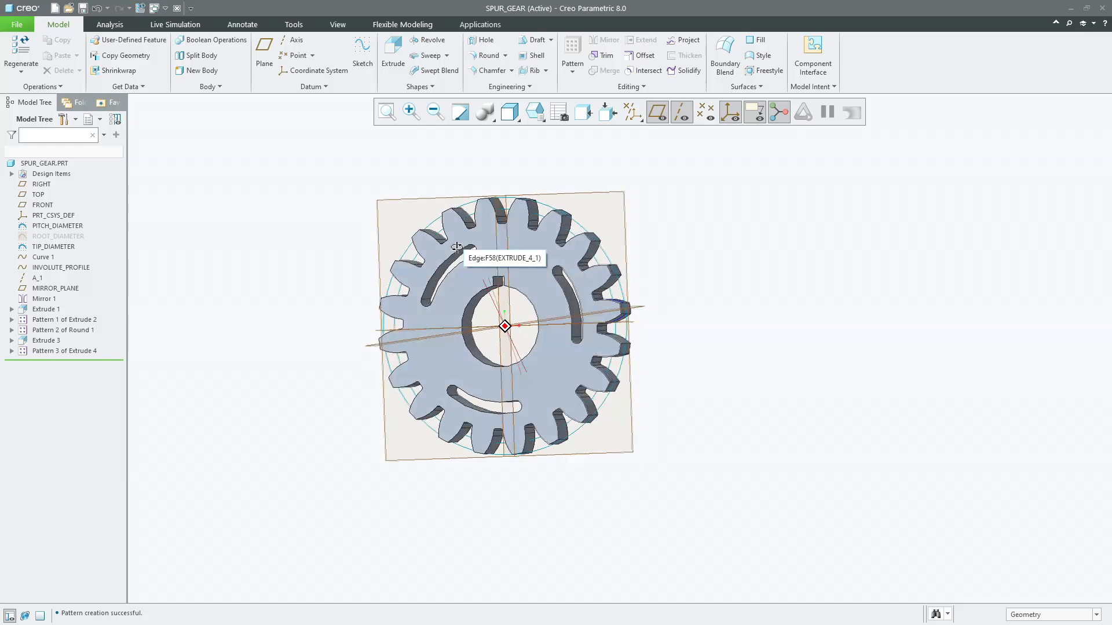
click(537, 116)
click(542, 130)
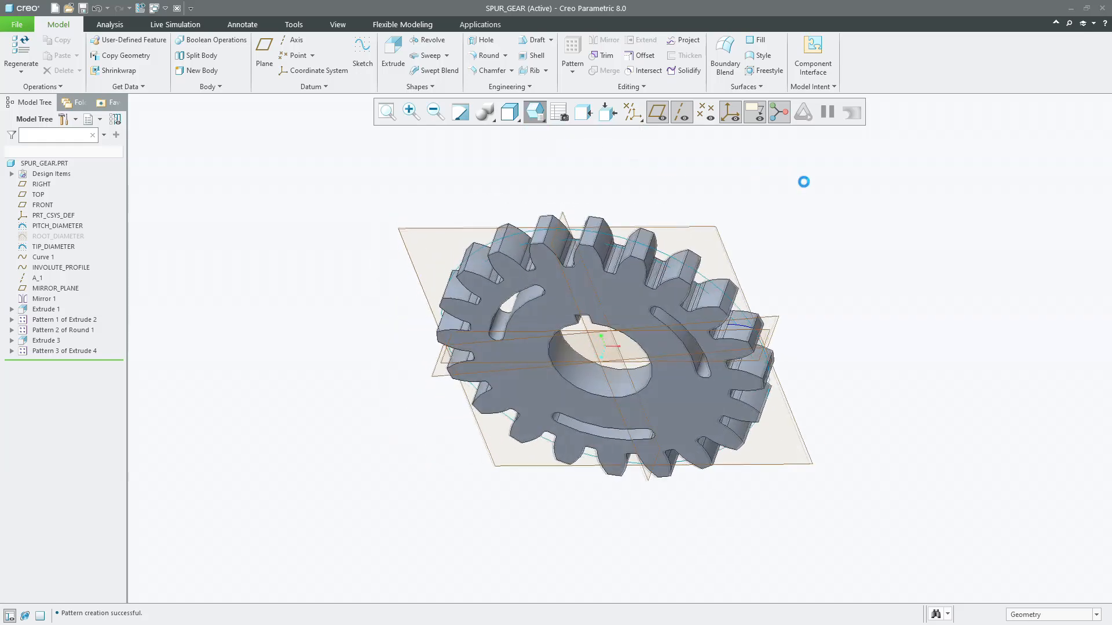
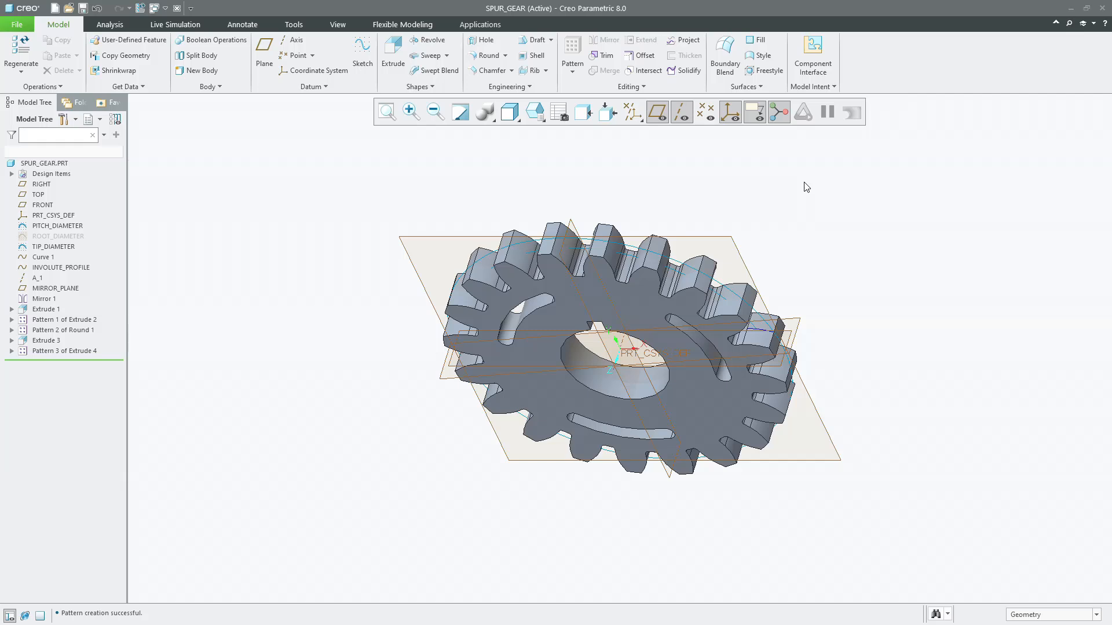
Create a new design assembly named asm0001 from the default template and maximize its window.
click(53, 9)
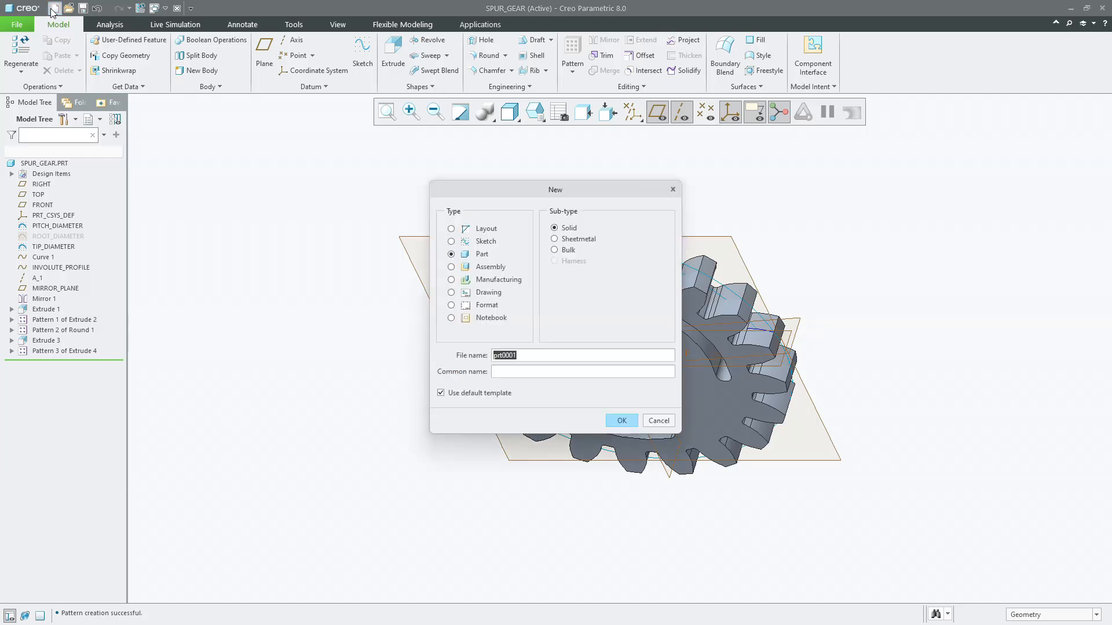
click(490, 267)
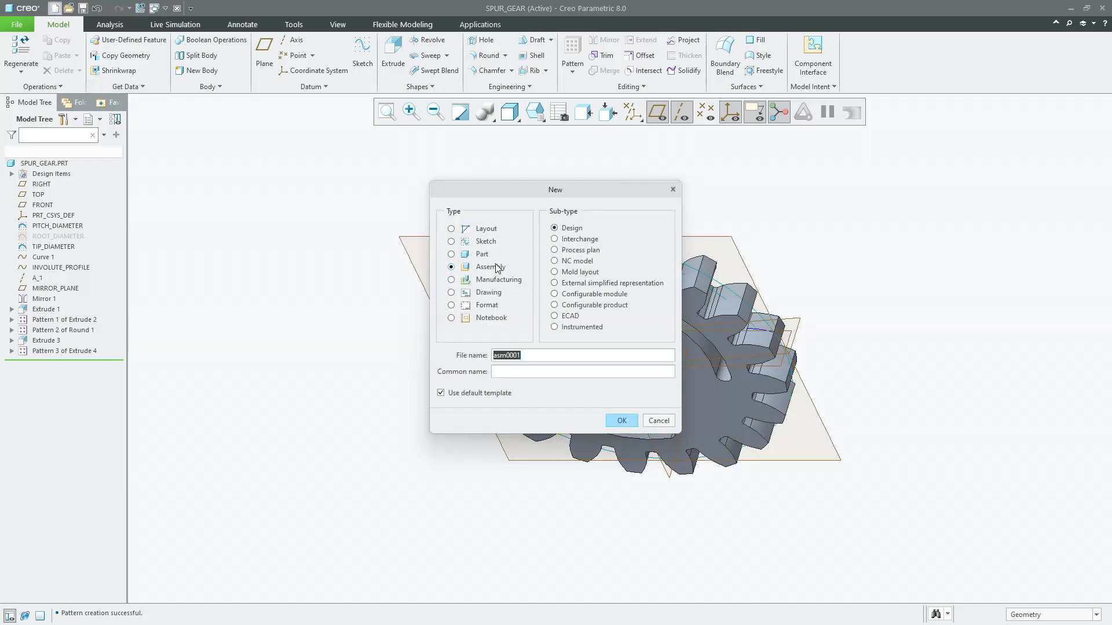
click(621, 420)
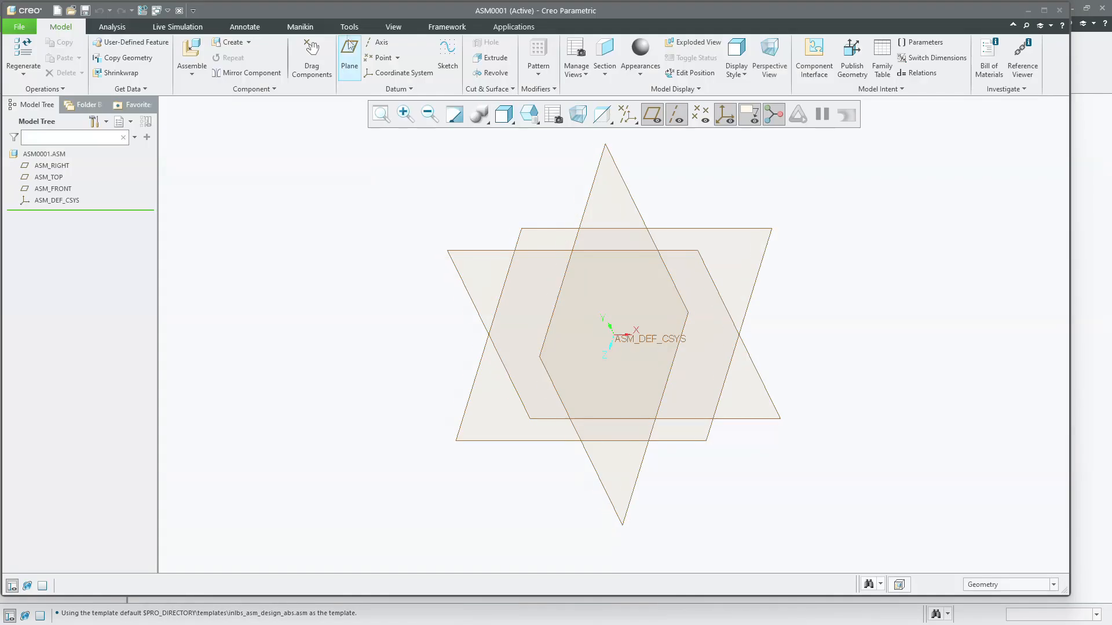
double_click(350, 11)
Set the assembly's unit system to millimeter Newton Second (mmNs) in the model properties and close them.
click(17, 24)
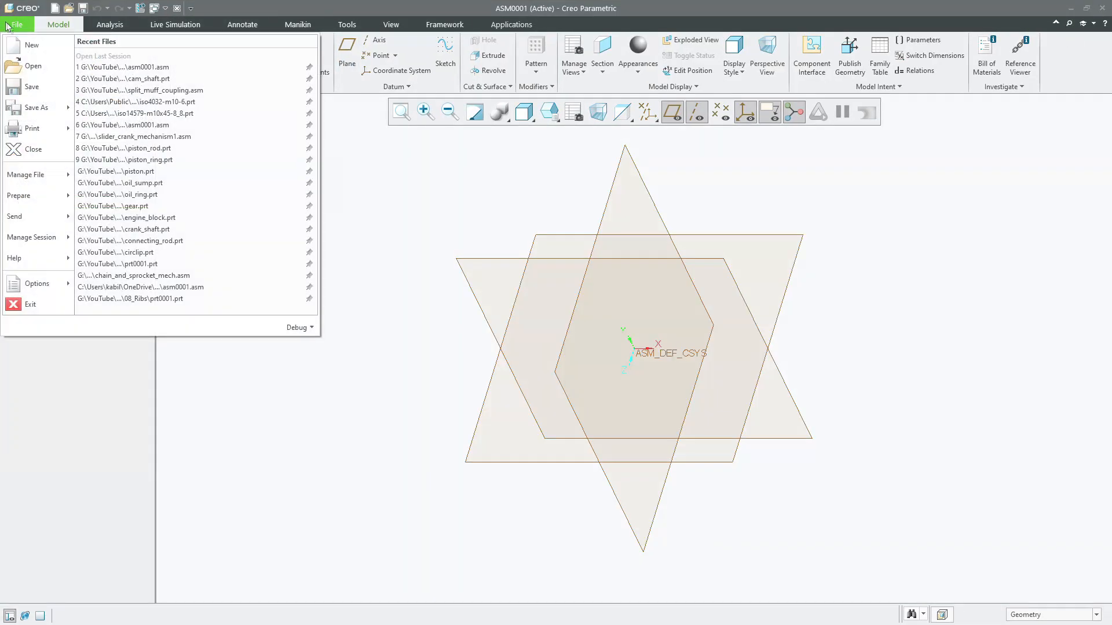
mouse_move(26, 195)
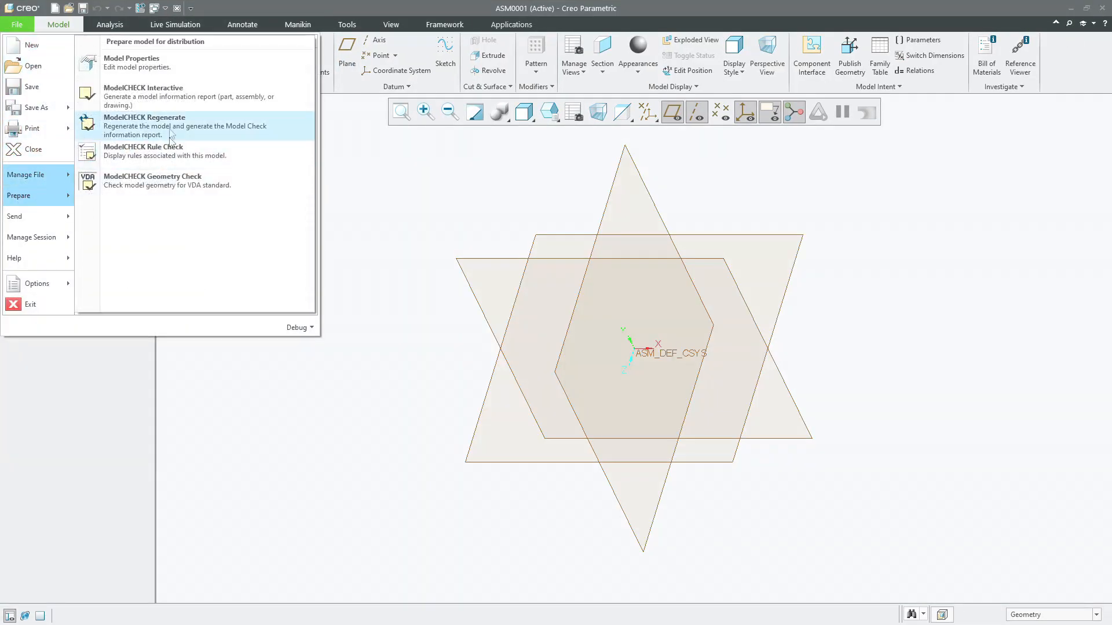
click(153, 64)
click(747, 153)
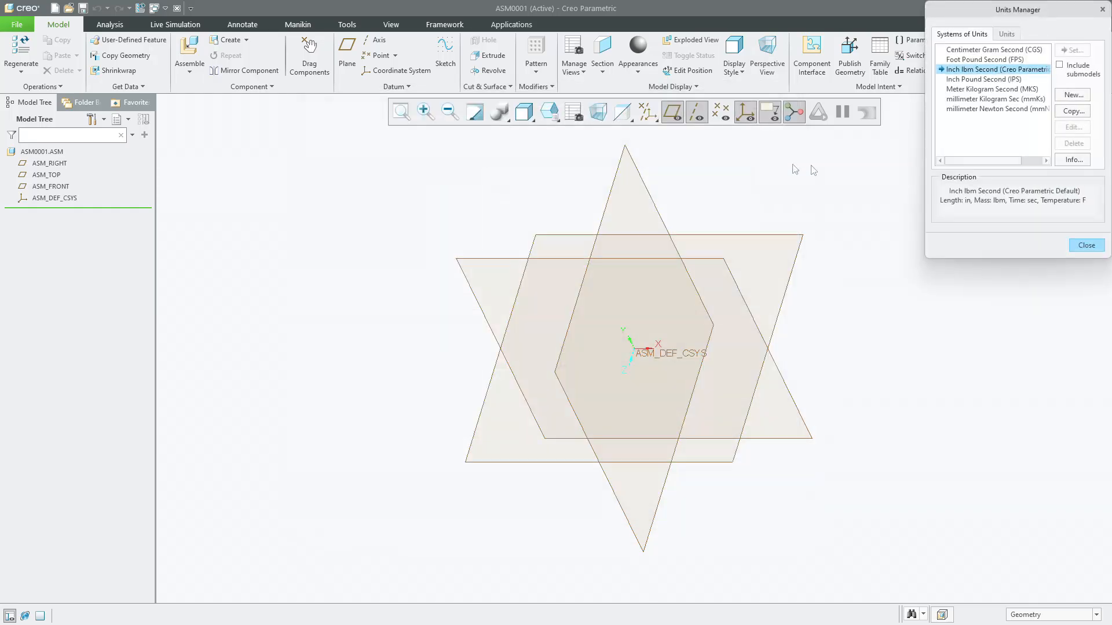
click(1030, 99)
click(1040, 109)
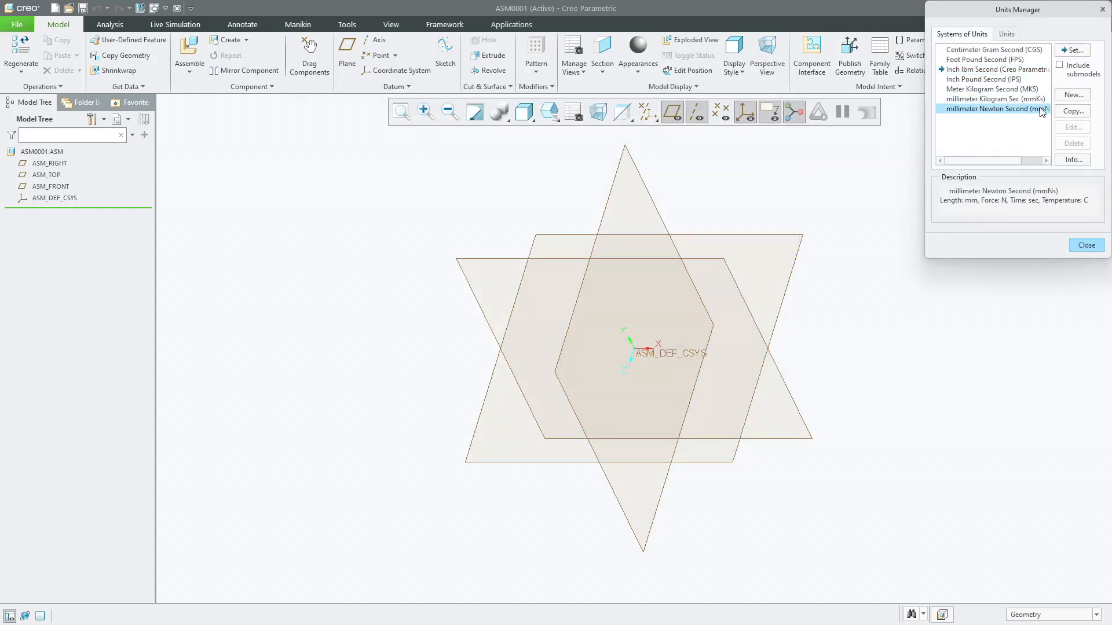
click(1073, 95)
click(1079, 239)
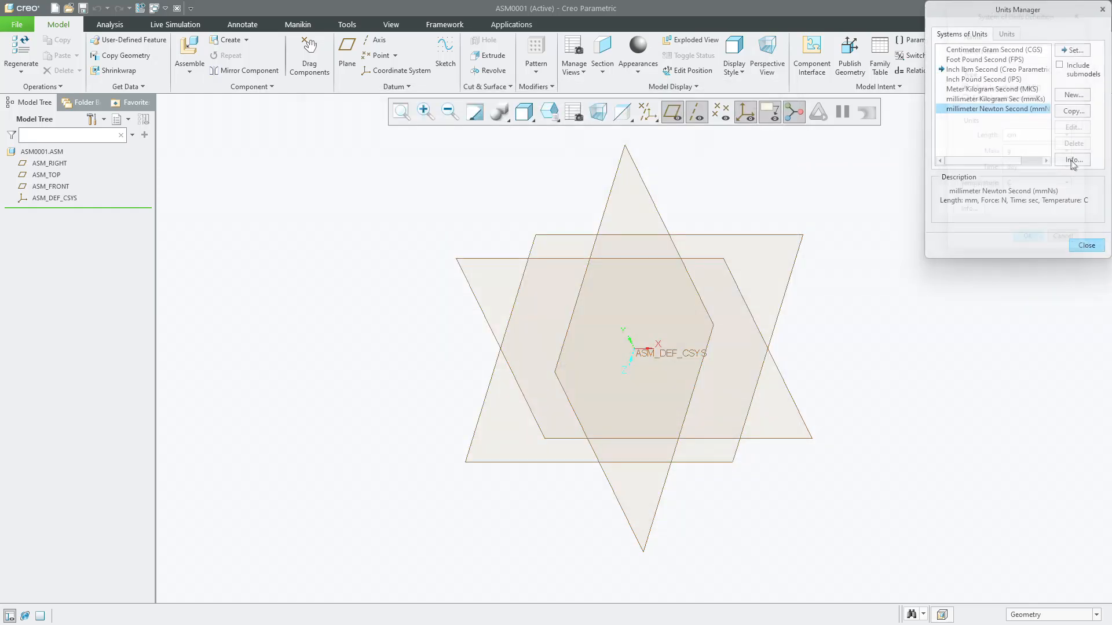
click(1072, 50)
click(1042, 396)
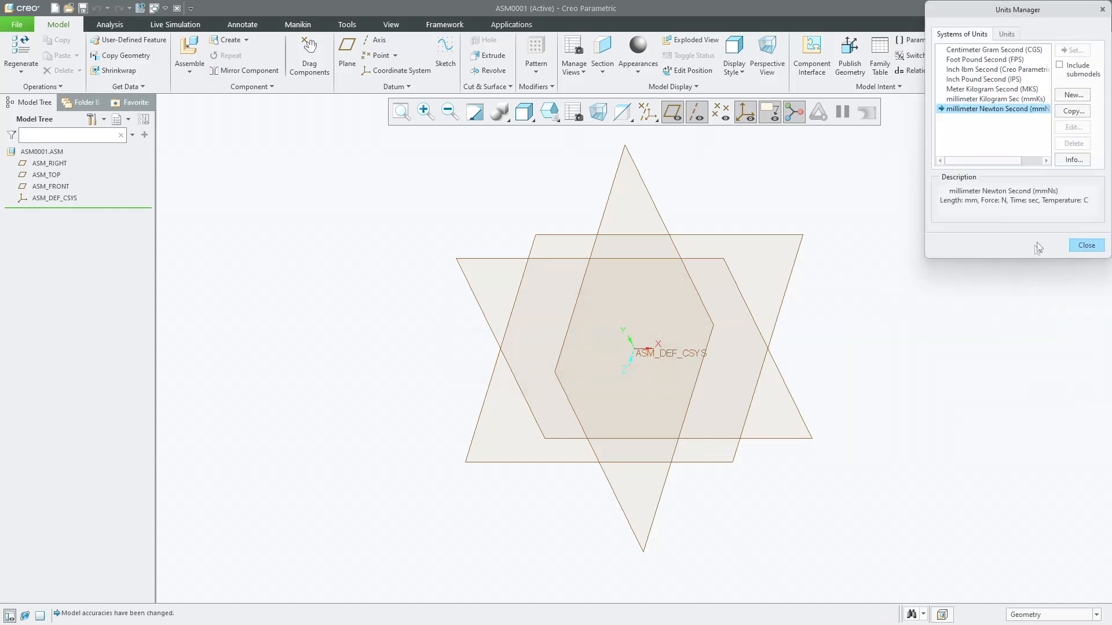
click(1070, 248)
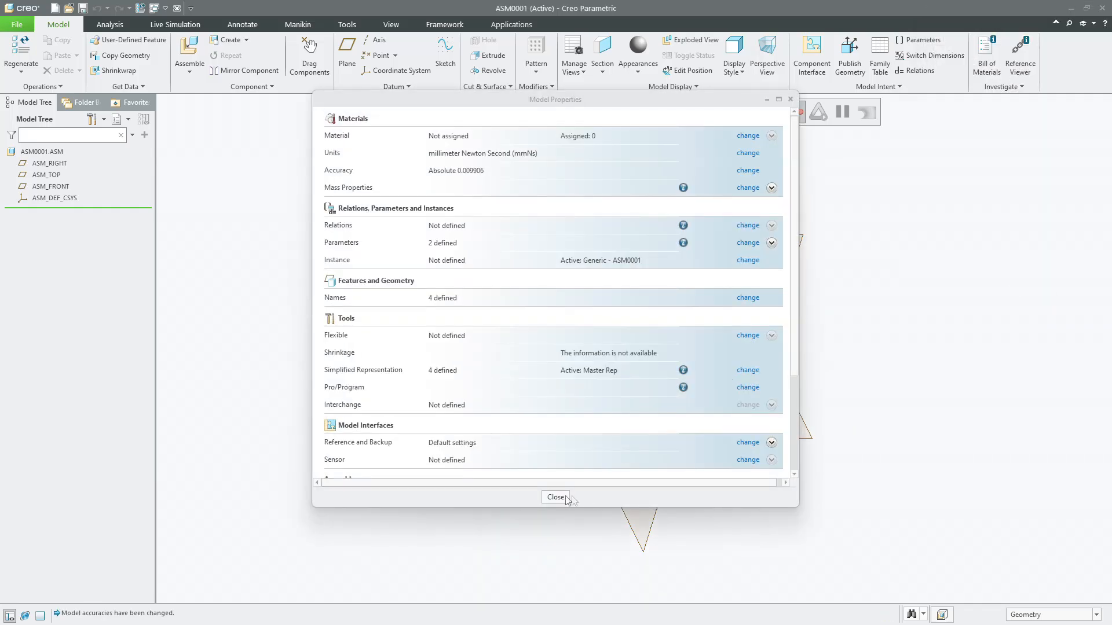
click(565, 498)
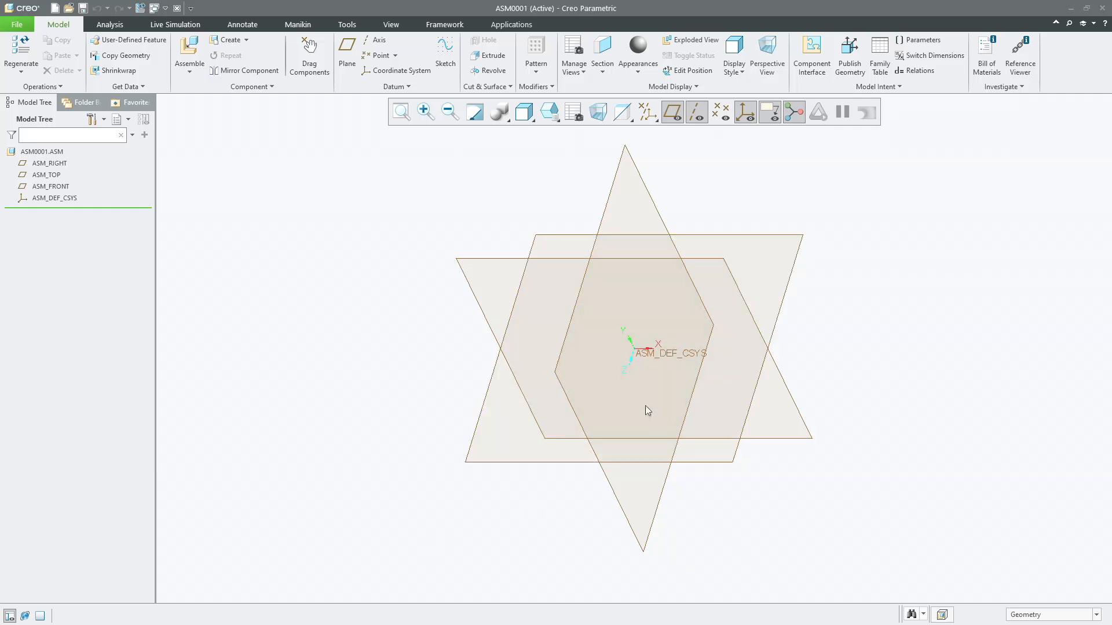
Create a datum axis where ASM_RIGHT and ASM_TOP intersect, and add a datum plane offset 20.50 mm from ASM_RIGHT.
drag(84, 176, 84, 164)
click(78, 123)
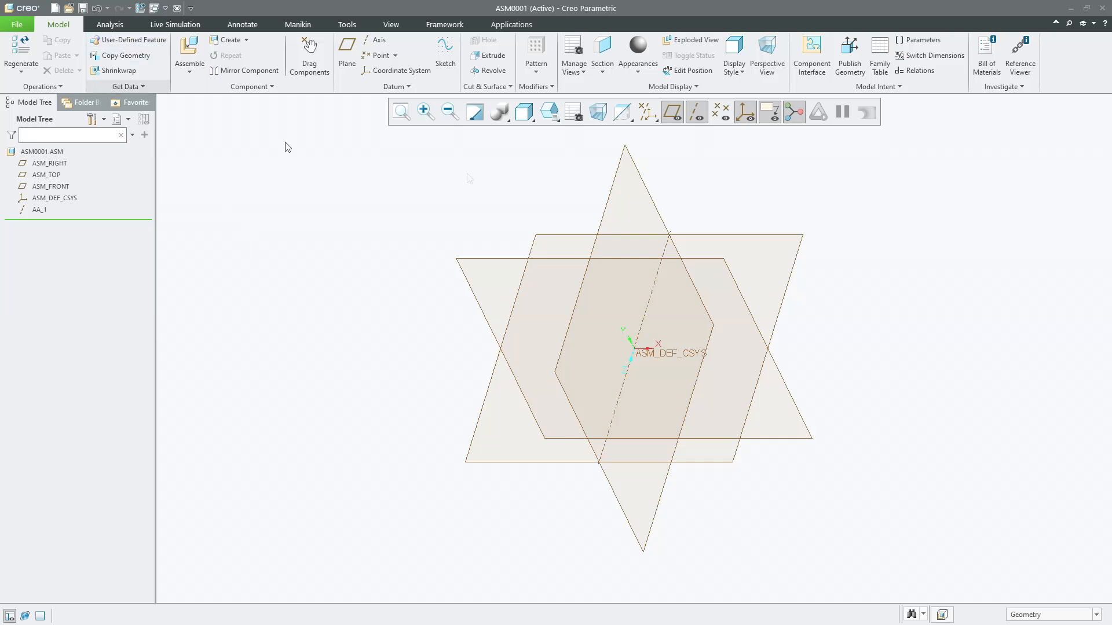
click(660, 227)
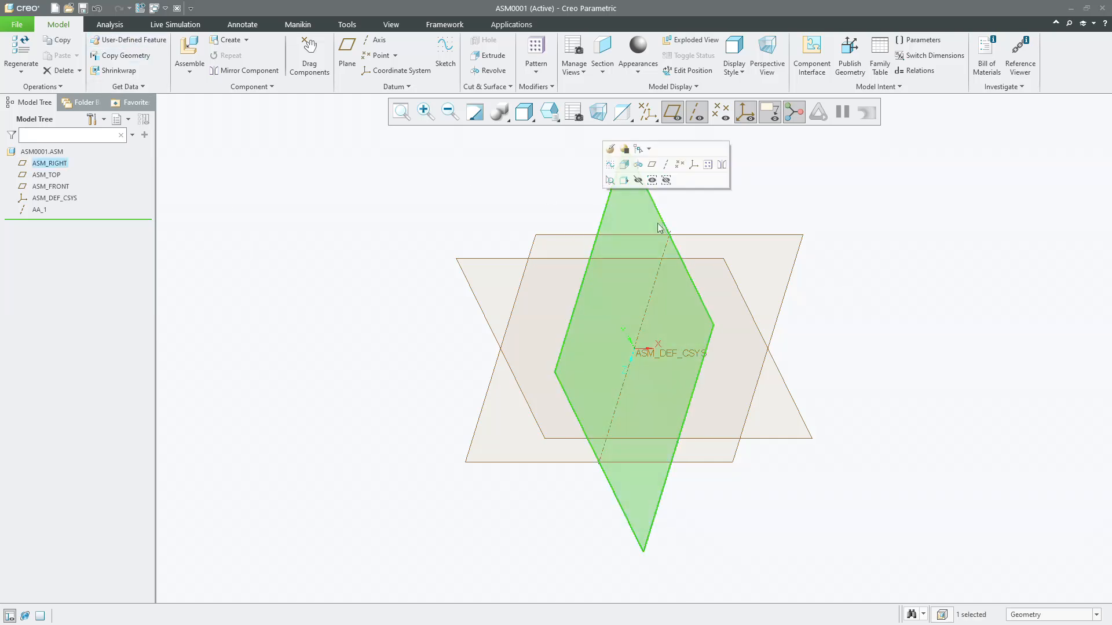
click(651, 165)
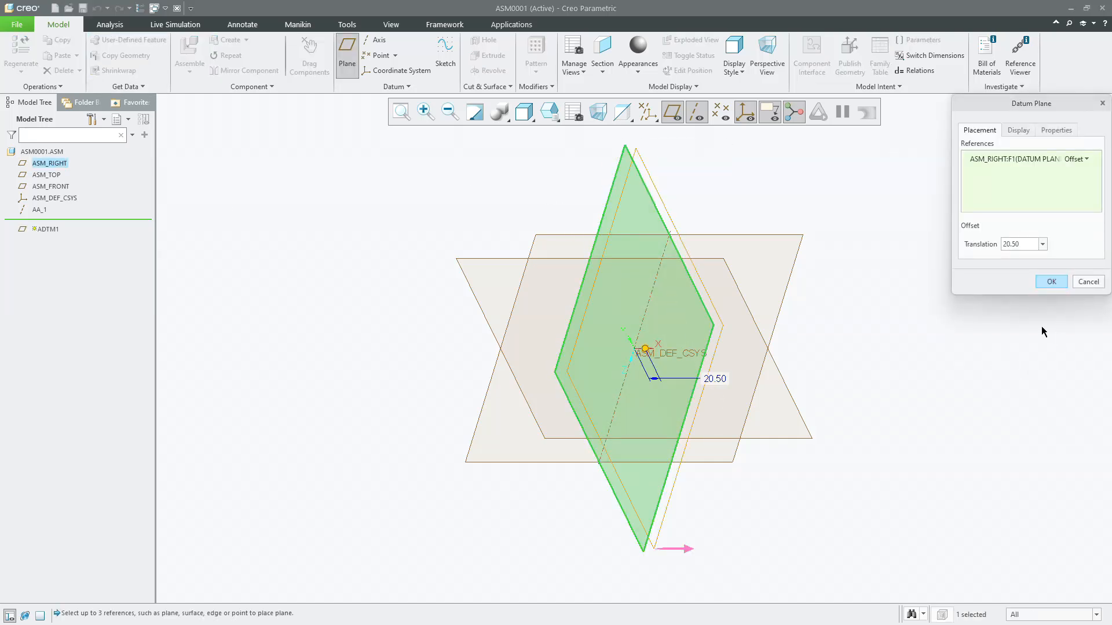
click(1051, 282)
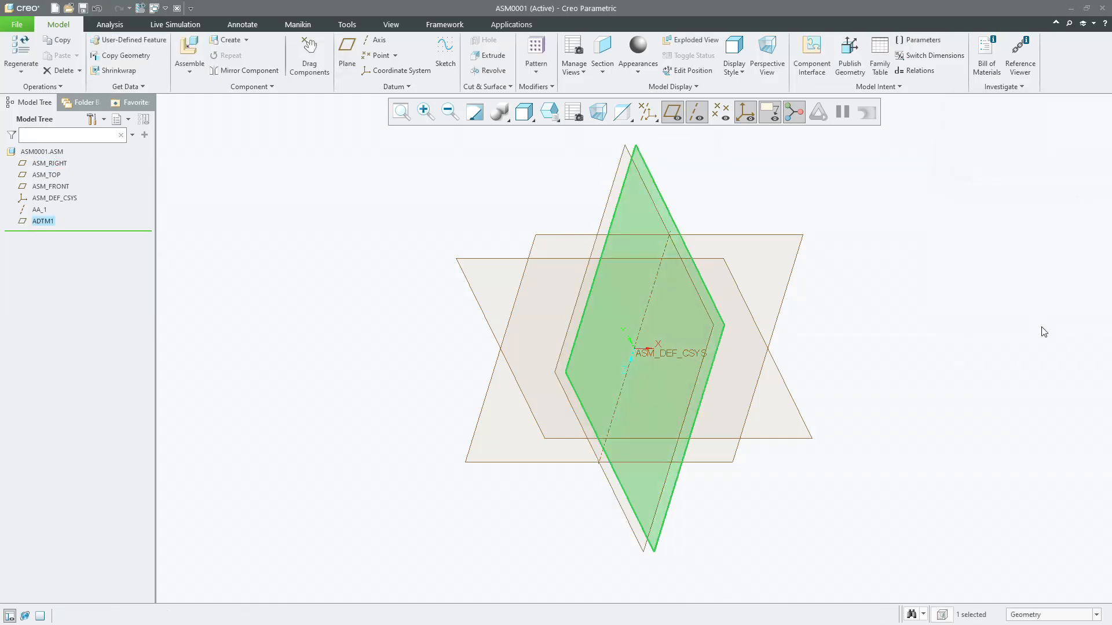
Create a second datum axis at the intersection of ASM_TOP and the offset plane ADTM1.
click(50, 165)
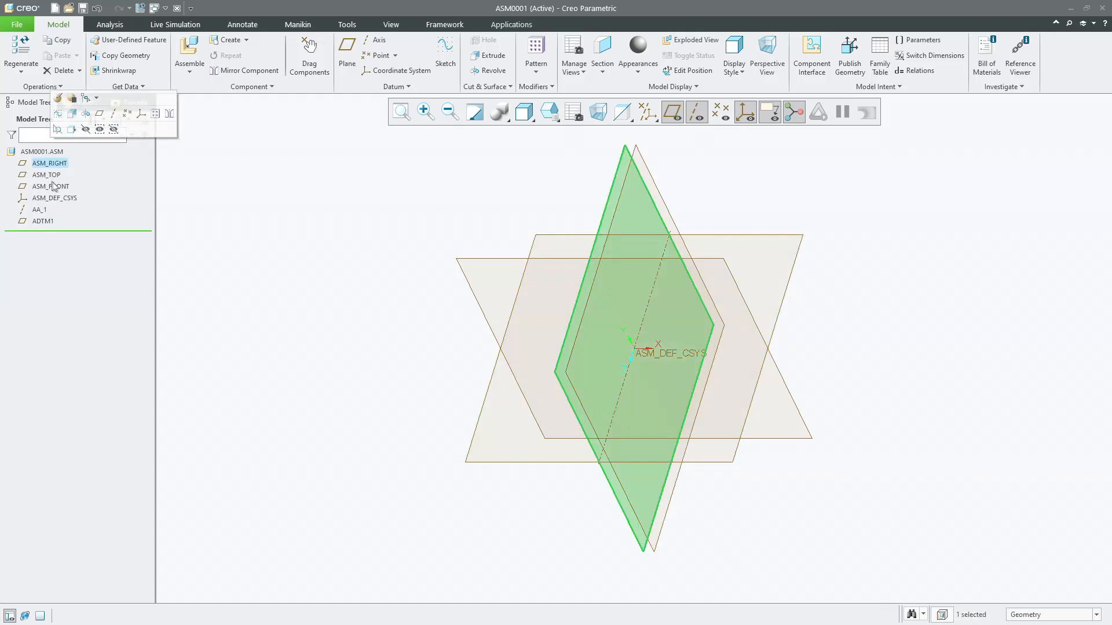
click(55, 176)
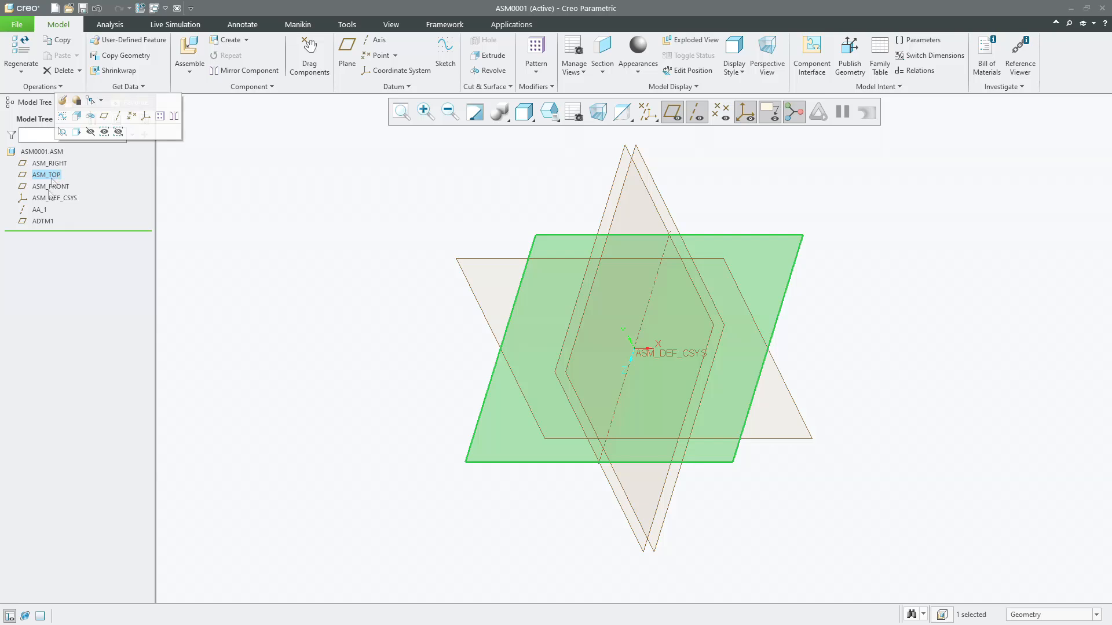
ctrl+click(44, 222)
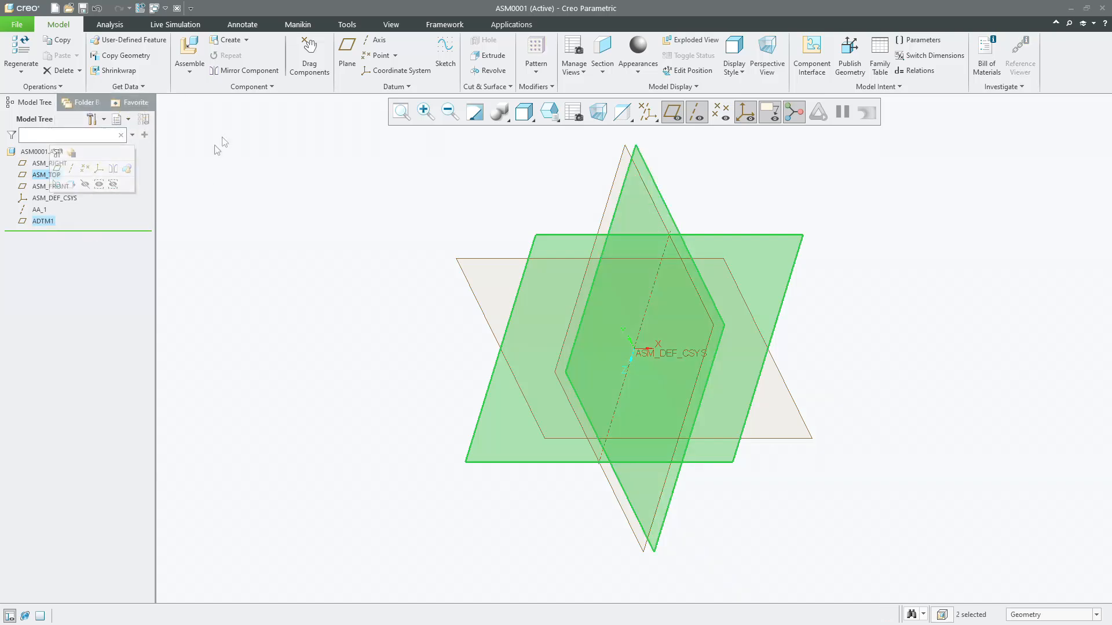
click(71, 170)
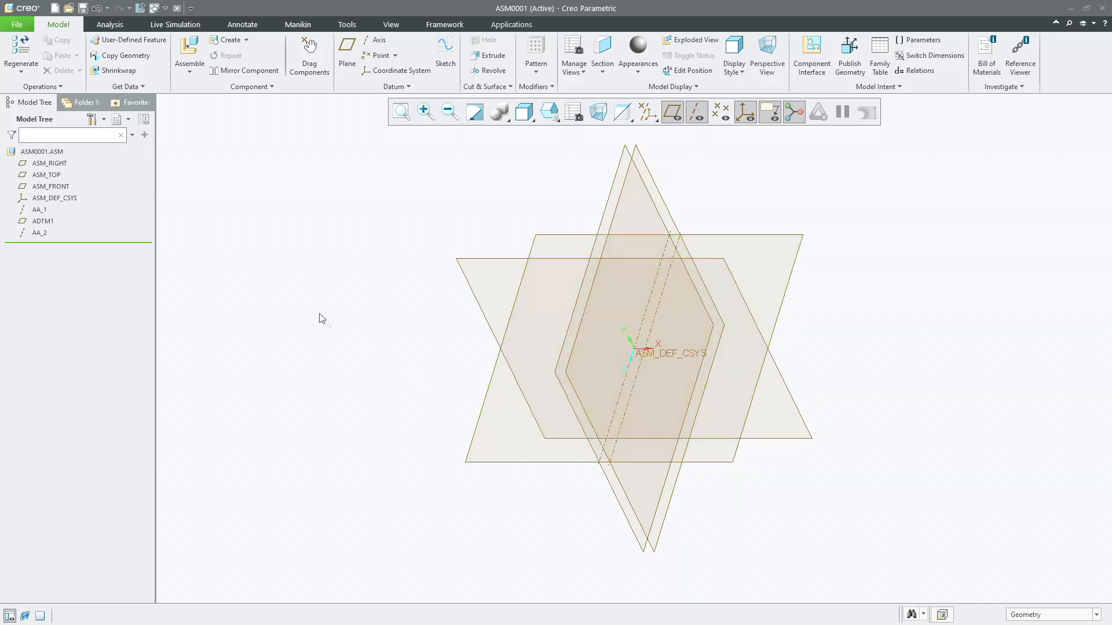
Assemble spur_gear.prt from the session, move it clear of the datum planes, and set its connection type to Pin.
click(200, 48)
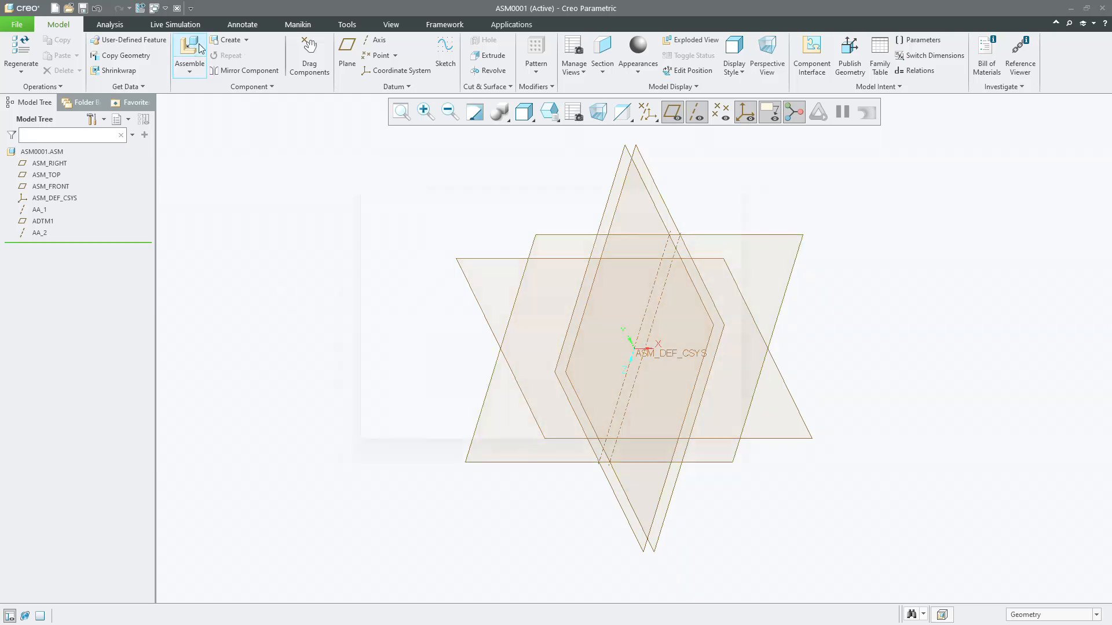
click(380, 243)
double_click(450, 240)
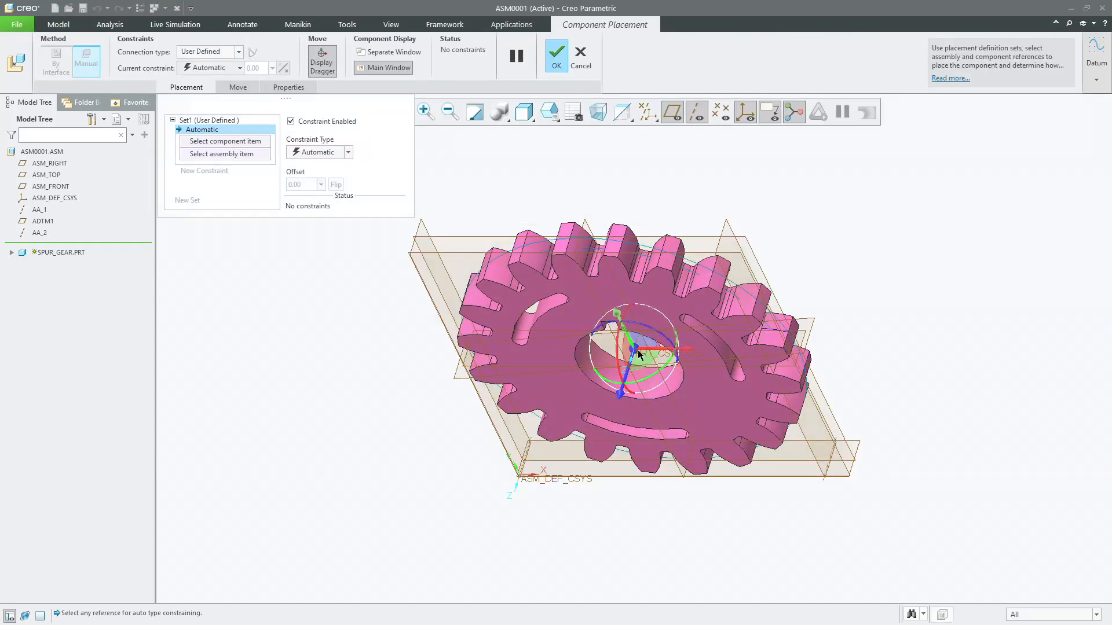
drag(637, 353, 885, 237)
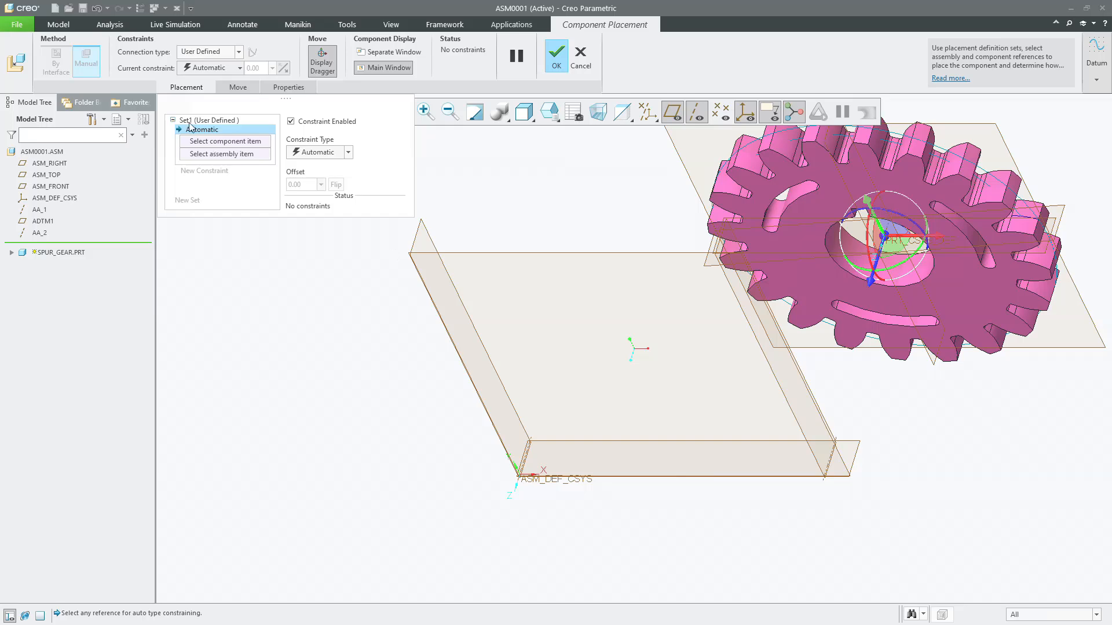
click(226, 52)
click(210, 85)
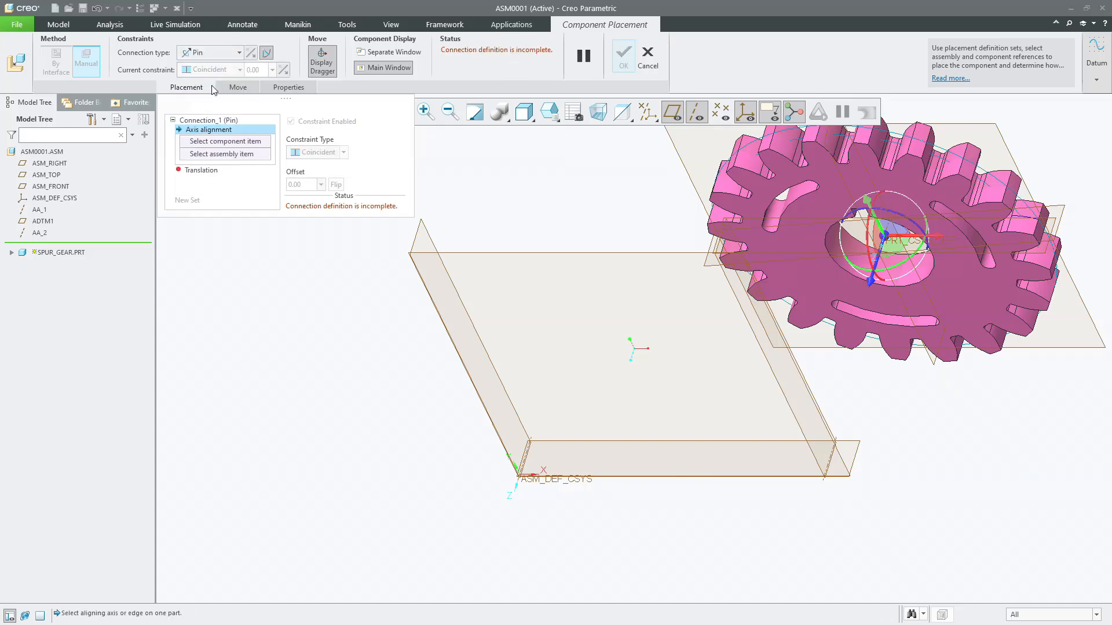
Align the gear's bore axis A_1 with assembly axis AA_1 for the Pin connection.
scroll(846, 227, up, 5)
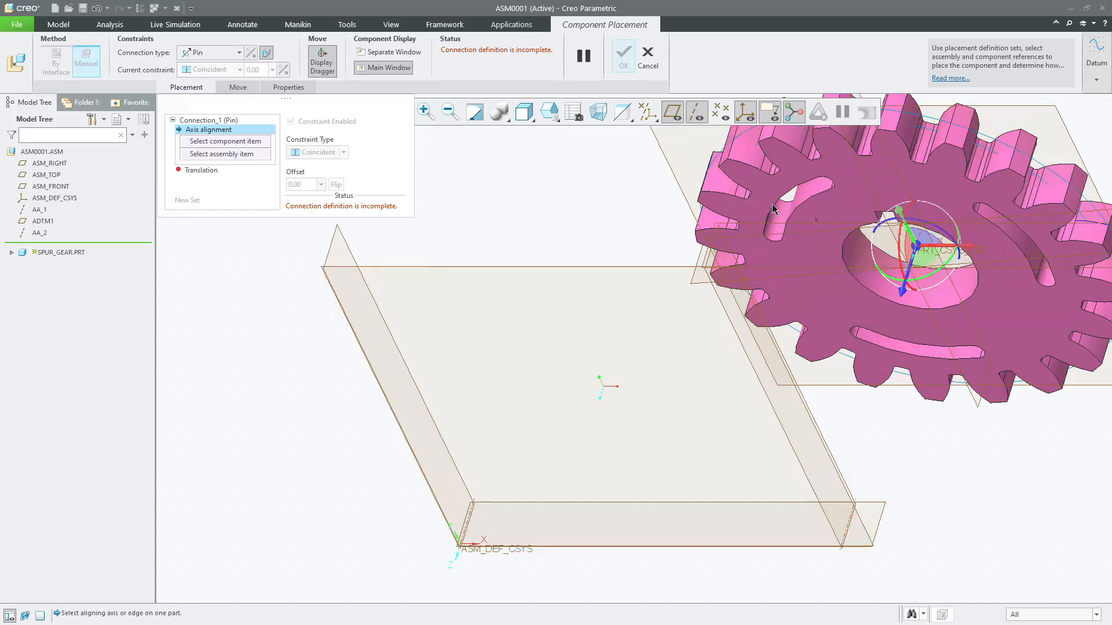
scroll(935, 267, up, 4)
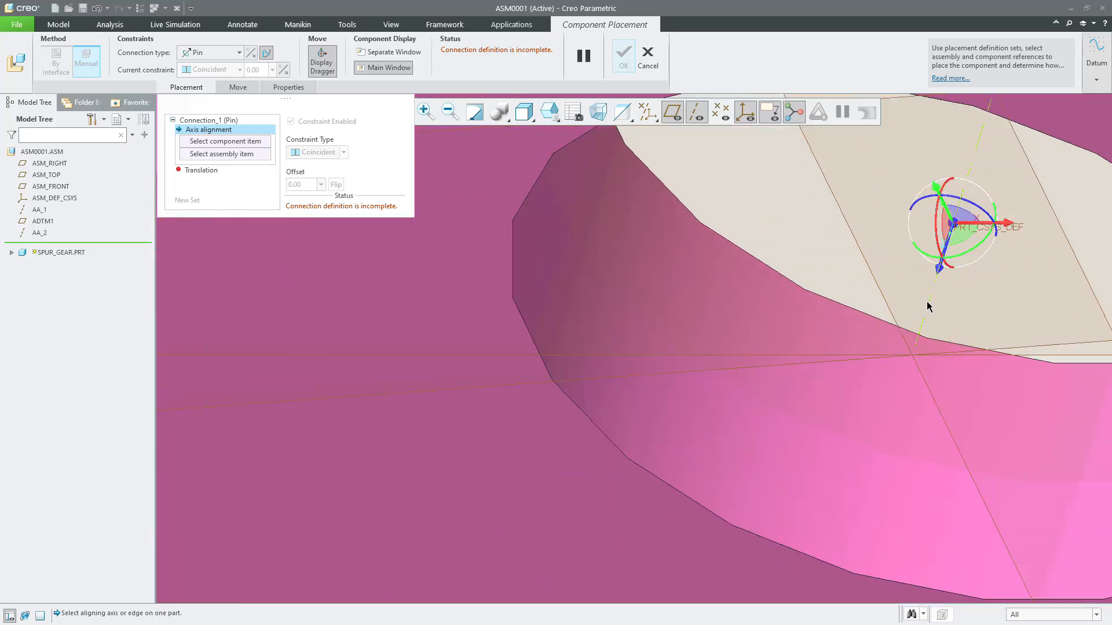
scroll(926, 301, down, 10)
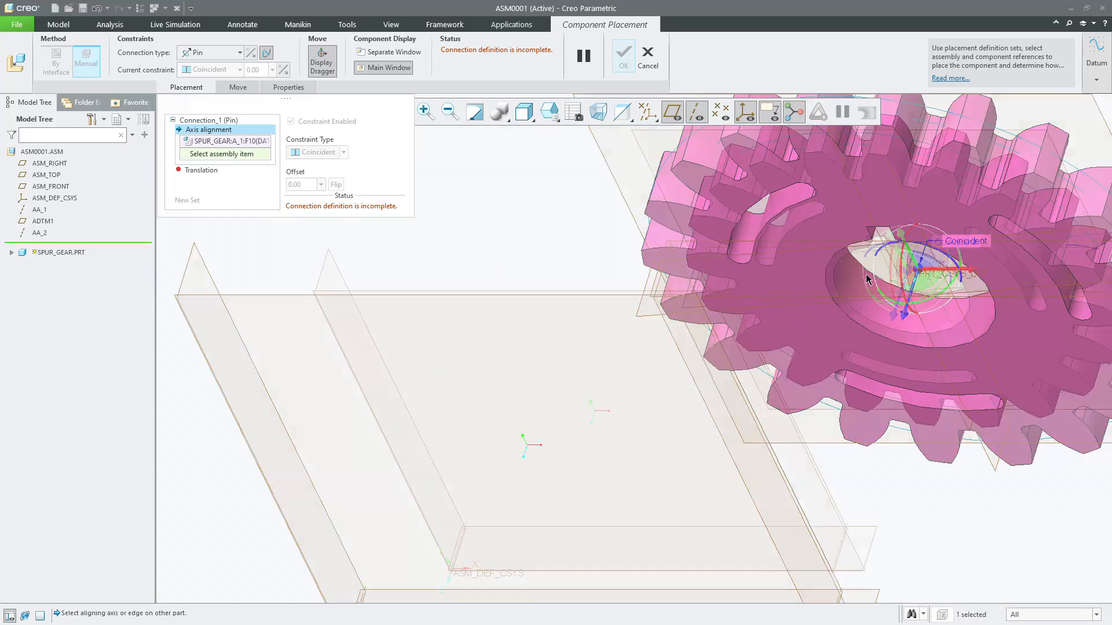
scroll(602, 461, up, 3)
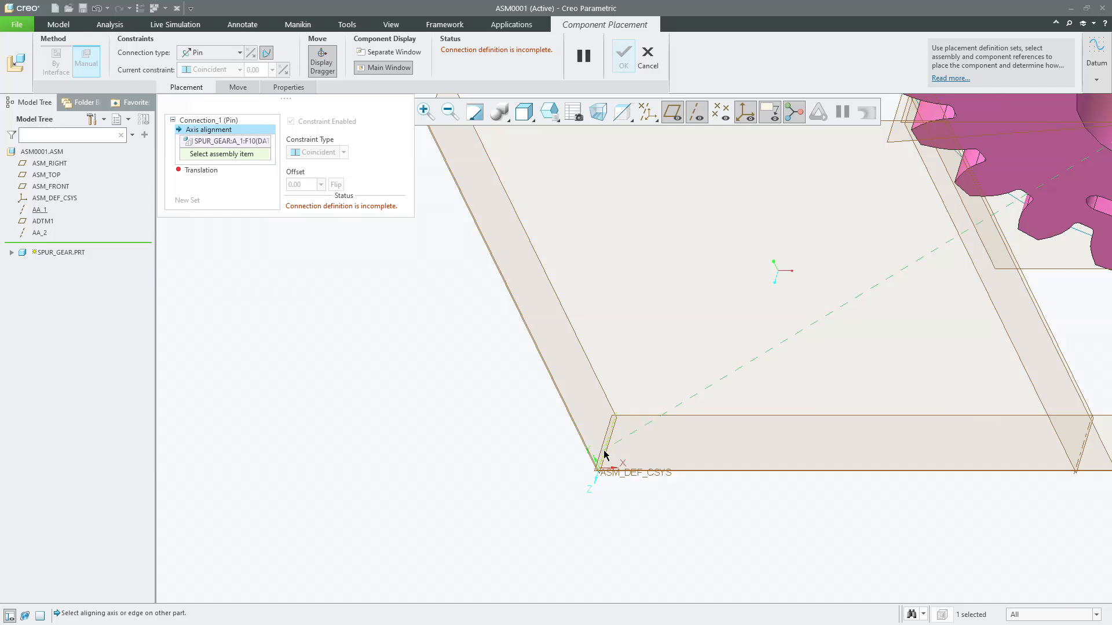
click(604, 455)
Set the Pin translation by making the gear's FRONT plane coincident with ASM_FRONT, and accept the placement.
scroll(602, 457, down, 3)
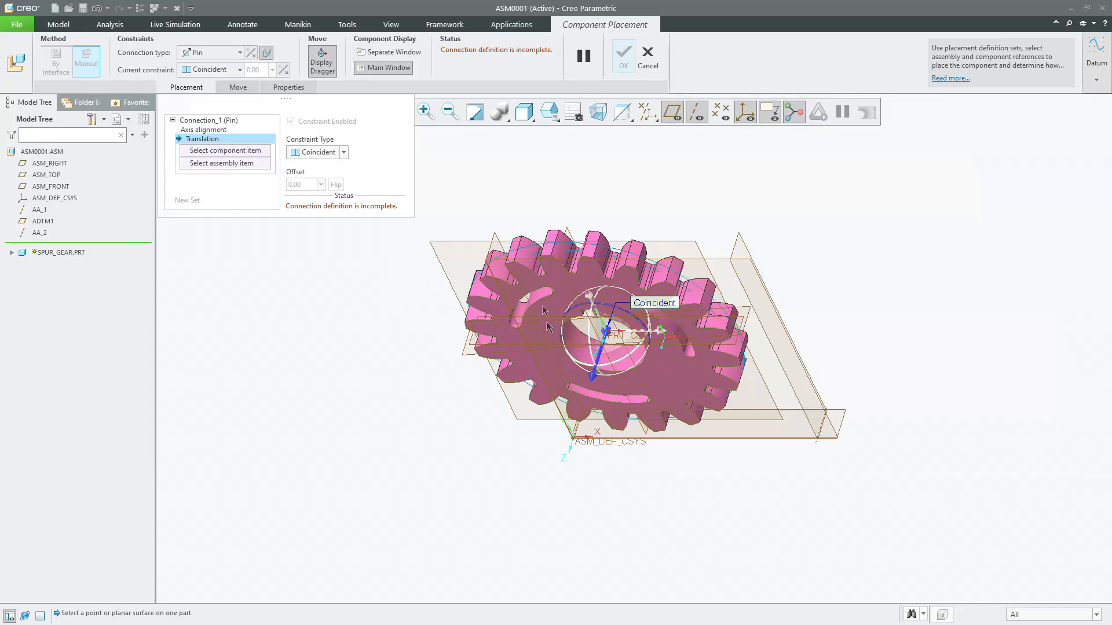
click(448, 243)
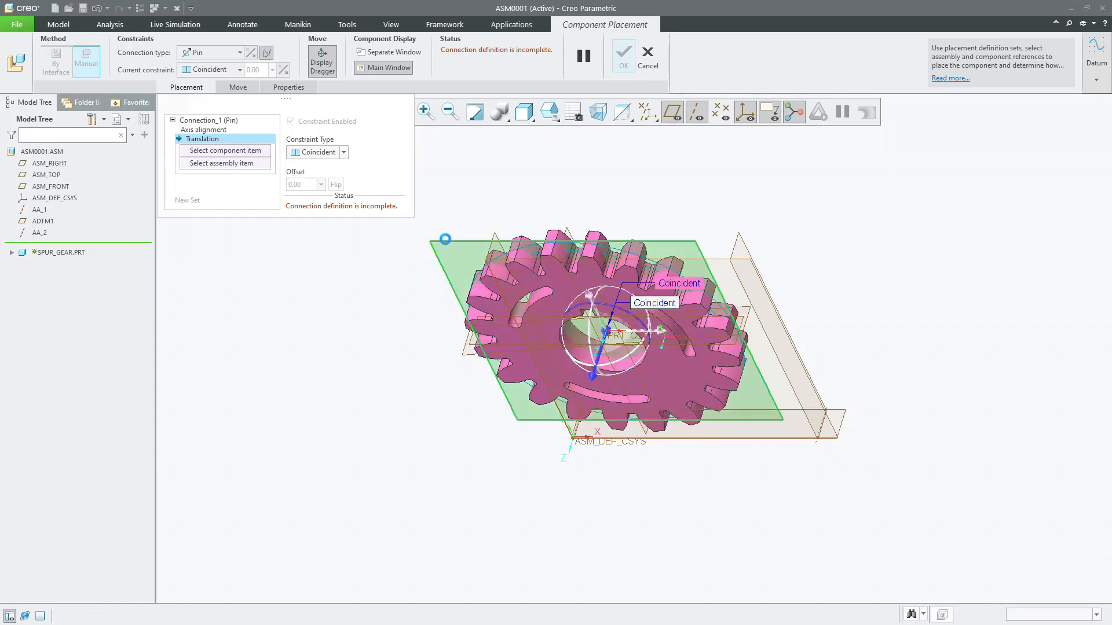
click(713, 265)
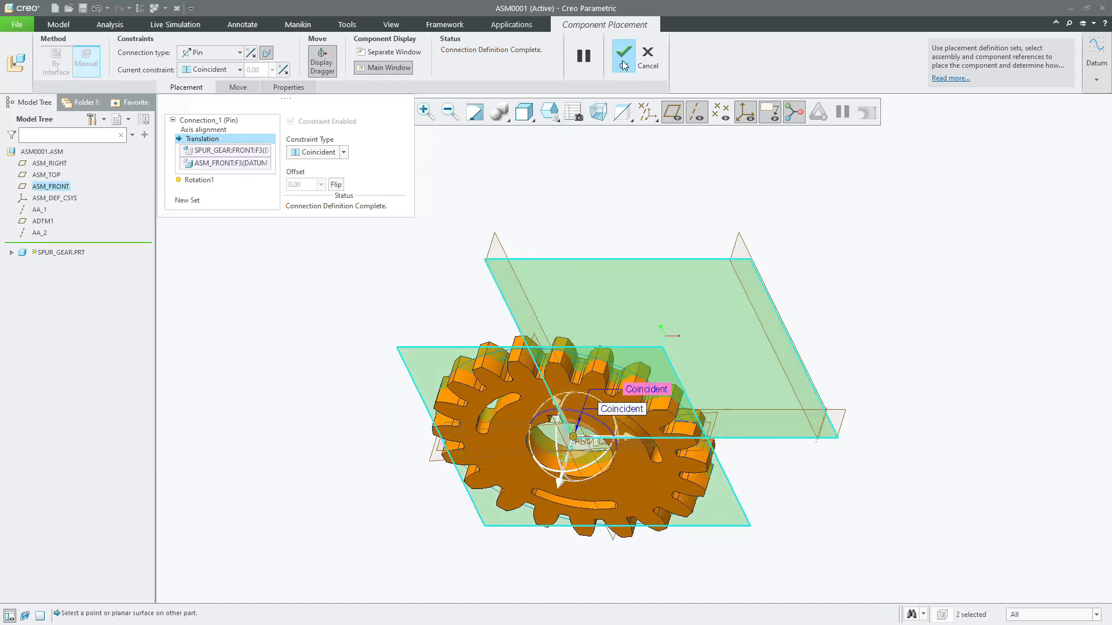
click(624, 58)
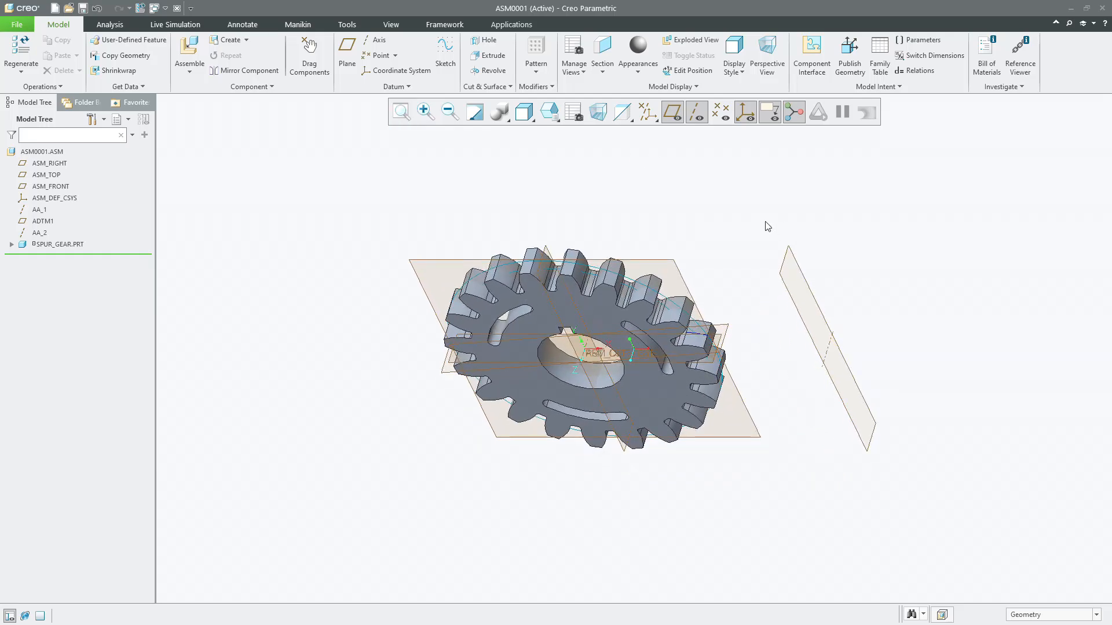
Assemble a second spur_gear.prt from the session and set its connection type to Pin.
click(197, 53)
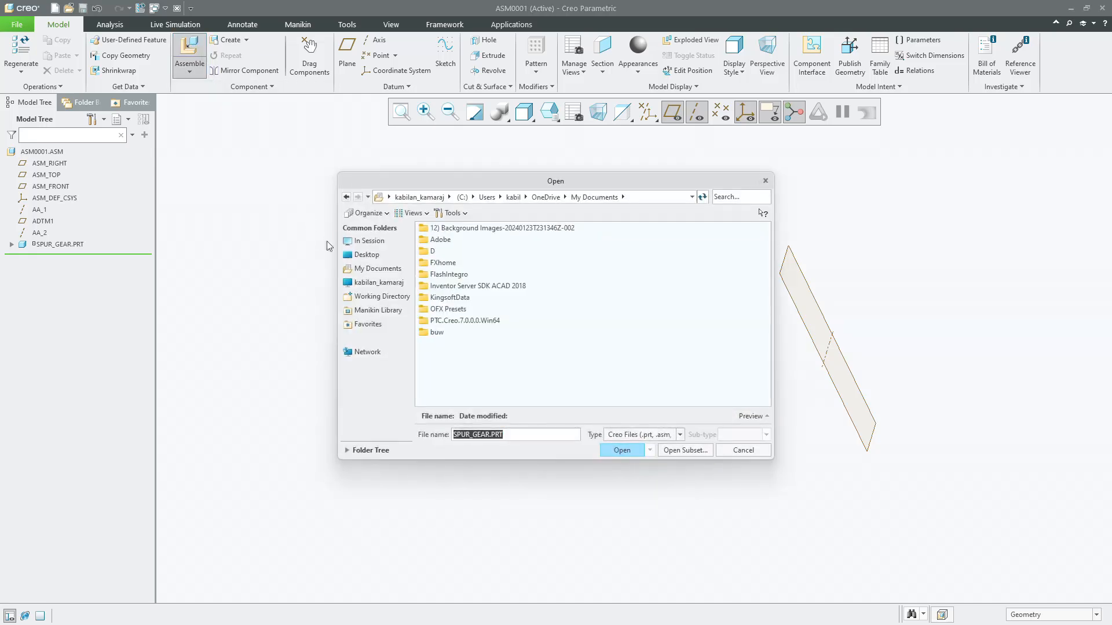
click(363, 242)
click(439, 240)
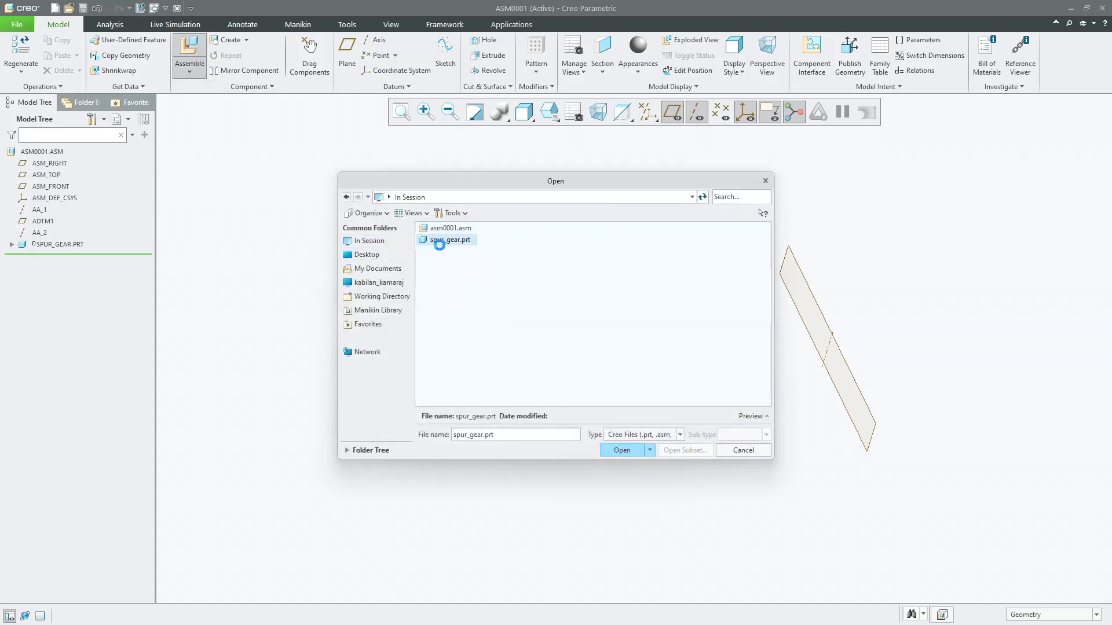
scroll(802, 348, down, 5)
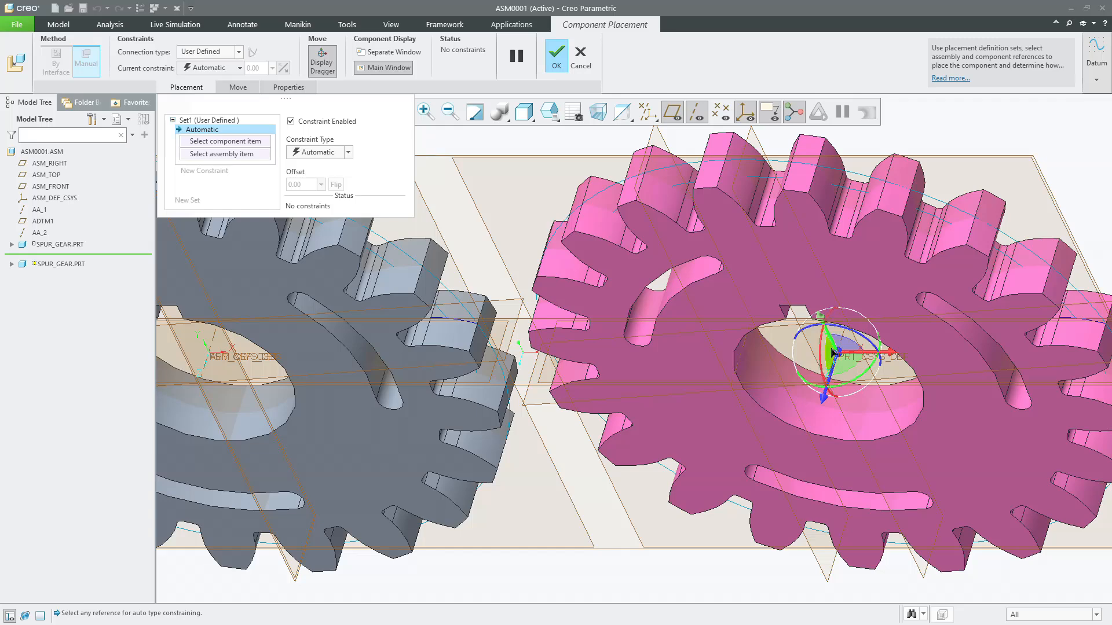
click(208, 54)
click(207, 87)
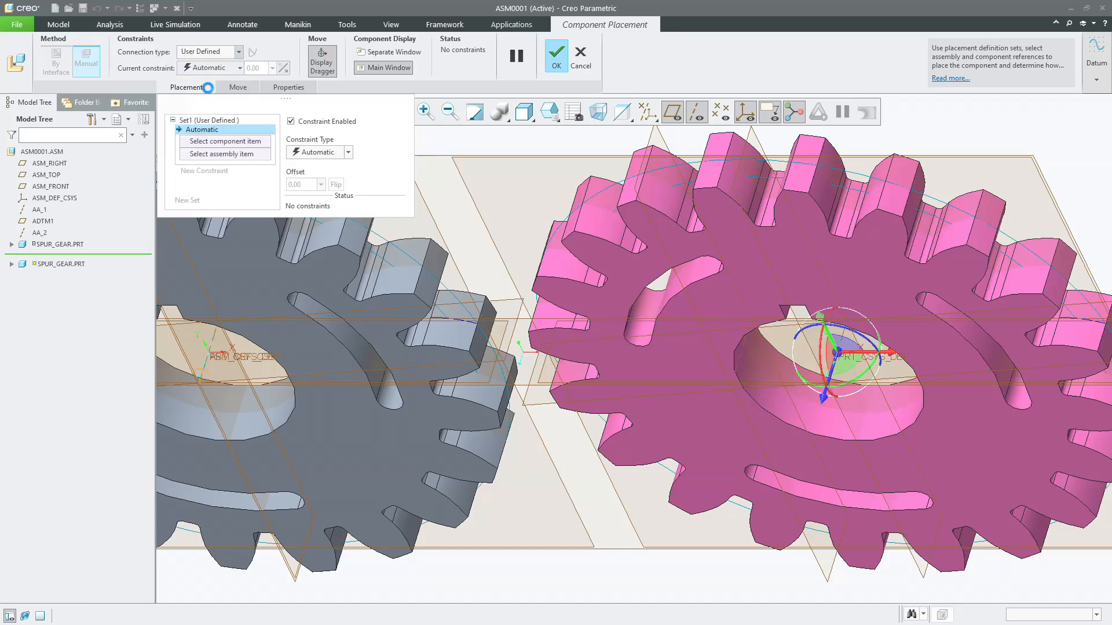
Align the second gear's bore axis A_1 with assembly axis AA_2 for its Pin connection.
scroll(422, 190, up, 2)
scroll(811, 272, down, 5)
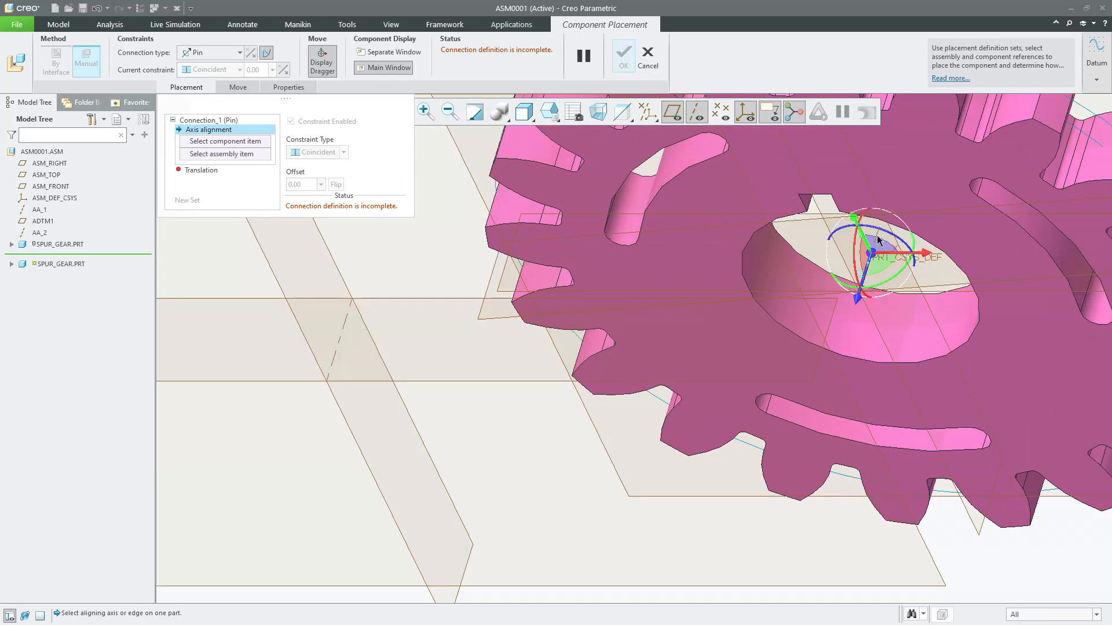
scroll(876, 243, down, 3)
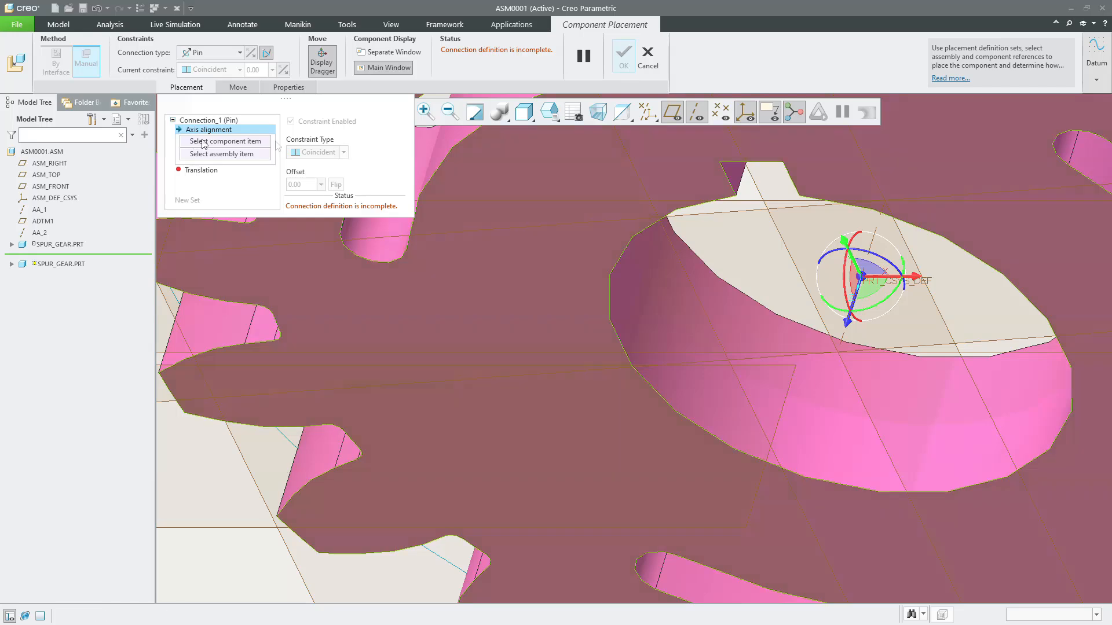
click(878, 234)
scroll(869, 238, up, 5)
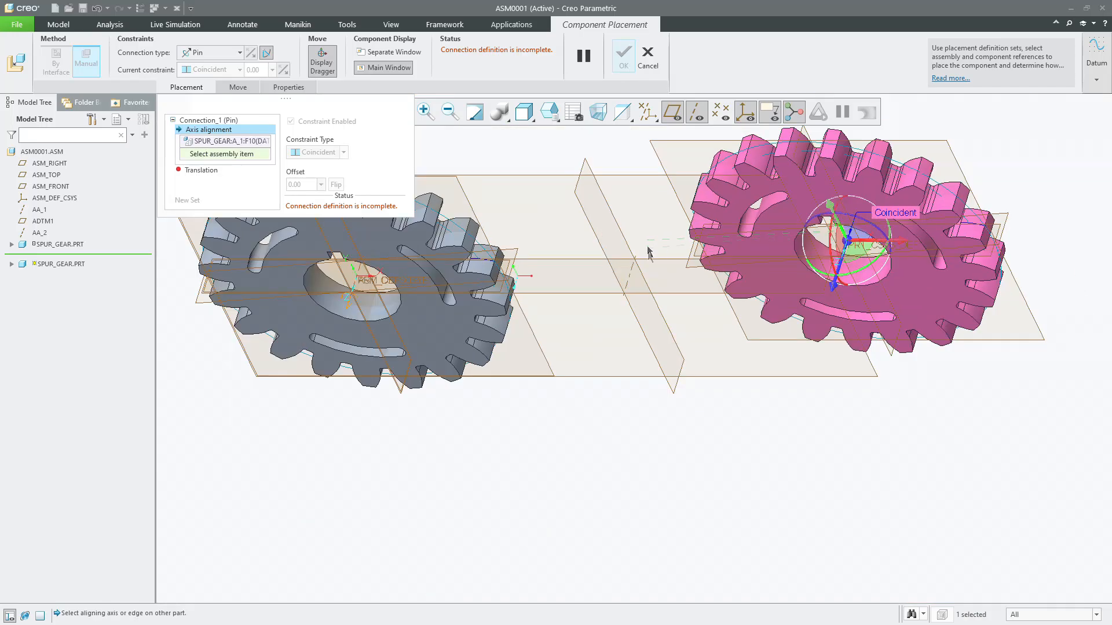
scroll(649, 248, down, 3)
click(625, 281)
Make the second gear's FRONT plane coincident with ASM_FRONT for the Pin translation, and accept the placement.
scroll(626, 307, up, 5)
click(510, 207)
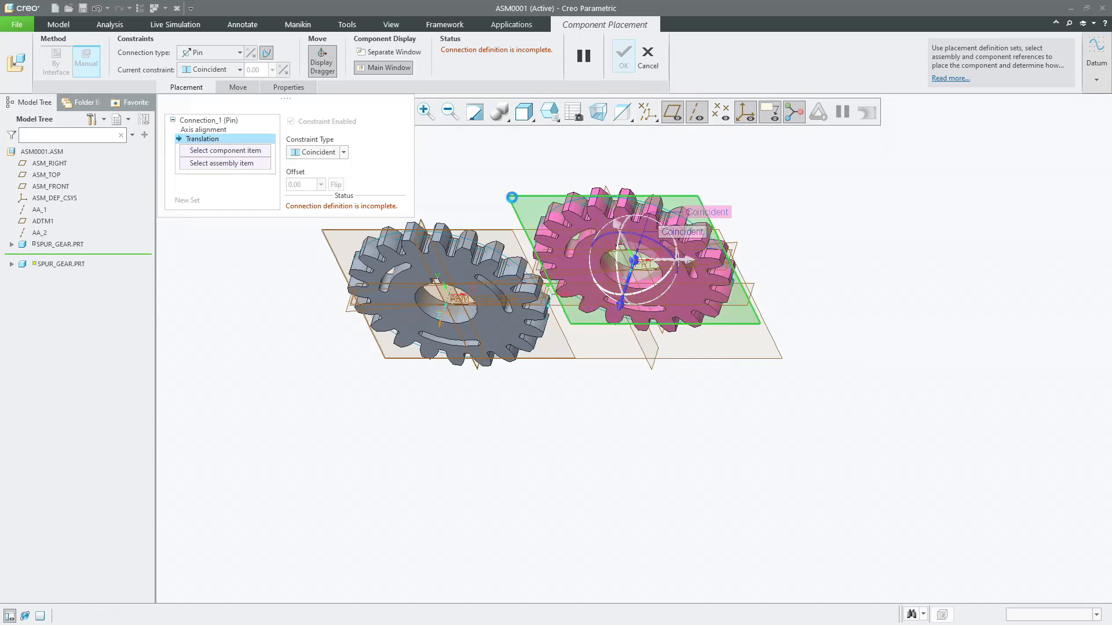
click(517, 229)
middle_click(526, 203)
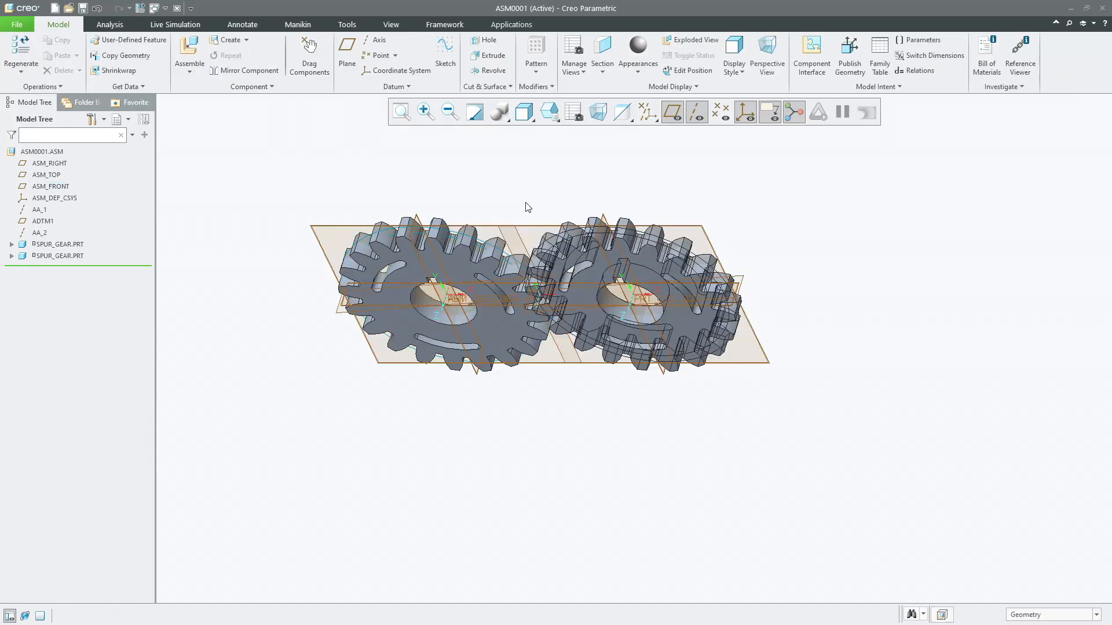
Orient the assembly to FRONT and rotate the second gear slightly with Drag Components so its teeth fit between the first gear's.
click(549, 111)
click(567, 171)
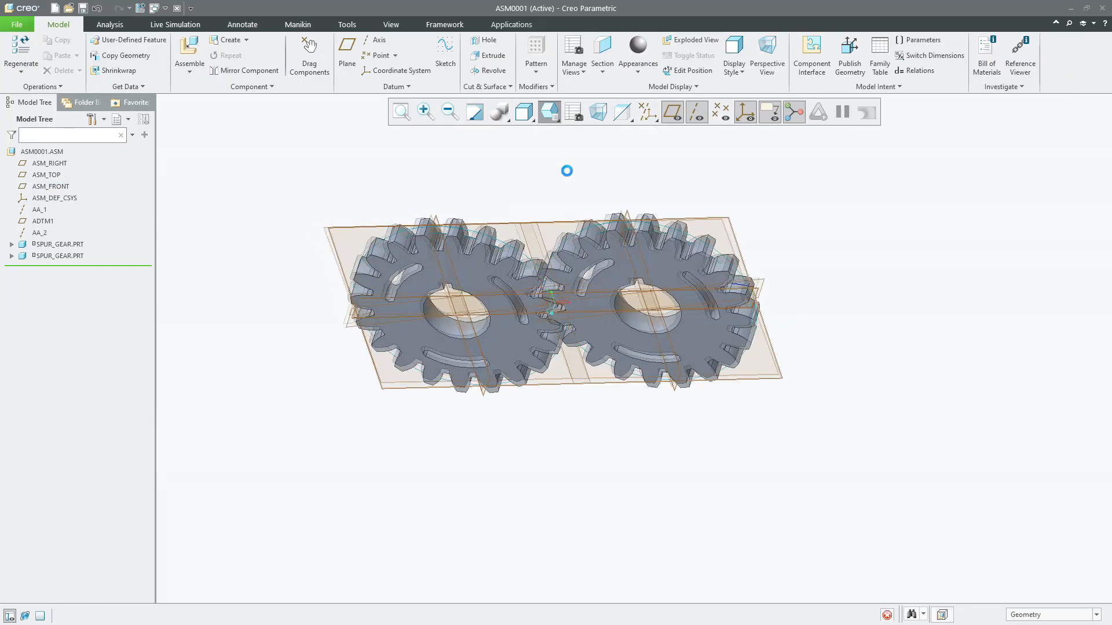
scroll(932, 418, down, 3)
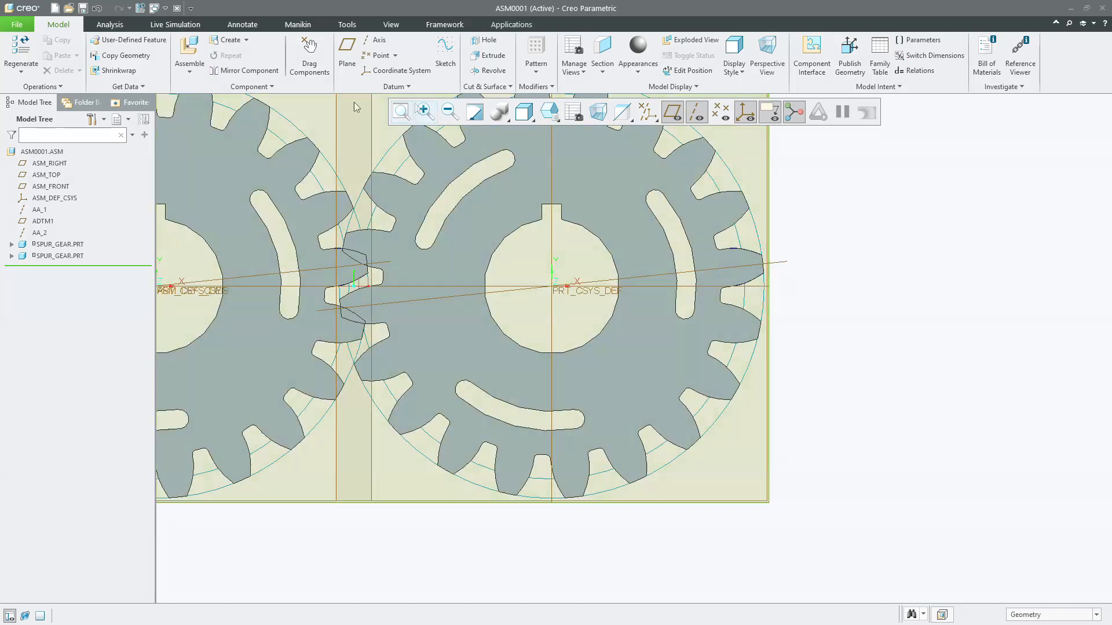
click(400, 111)
click(309, 58)
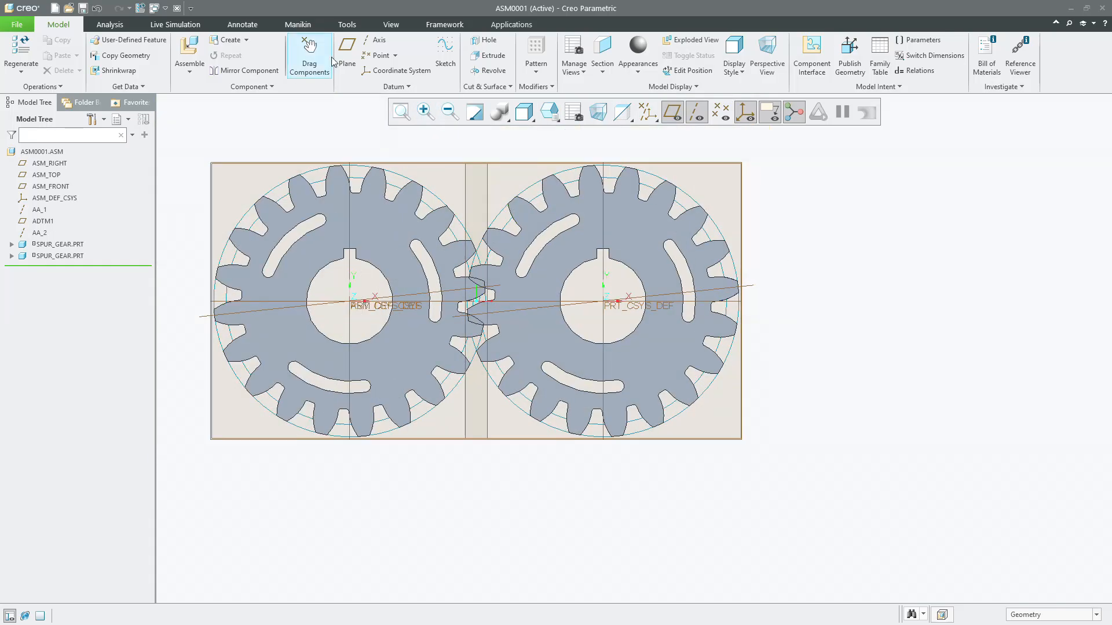
click(560, 218)
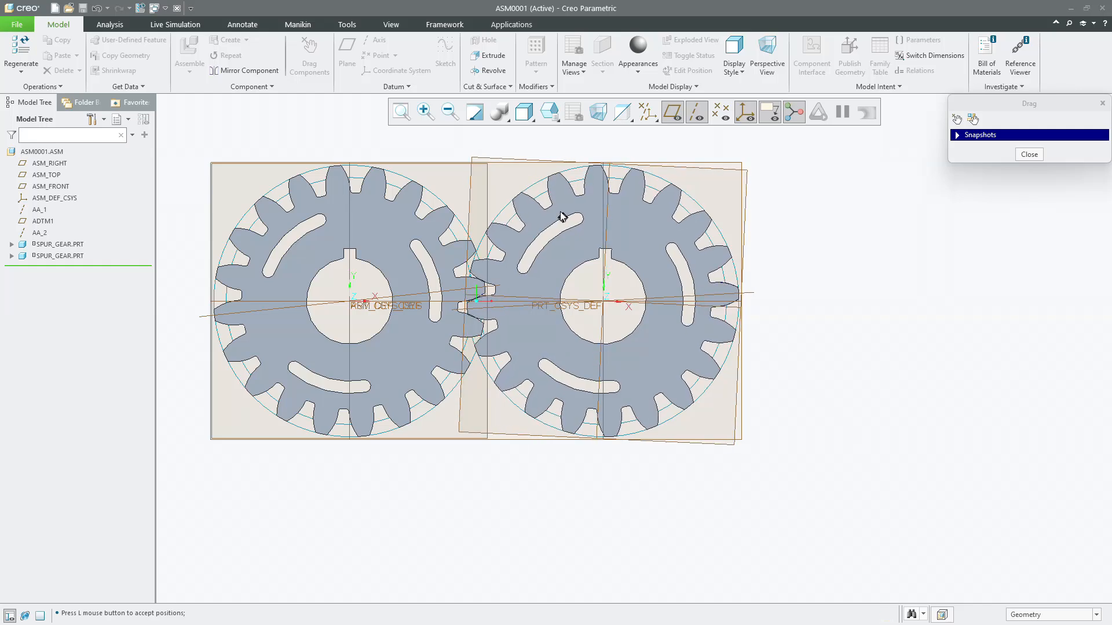
click(551, 225)
Fine-tune the second gear's rotation at the contact zone until the tooth flanks of both gears meet.
scroll(492, 313, down, 8)
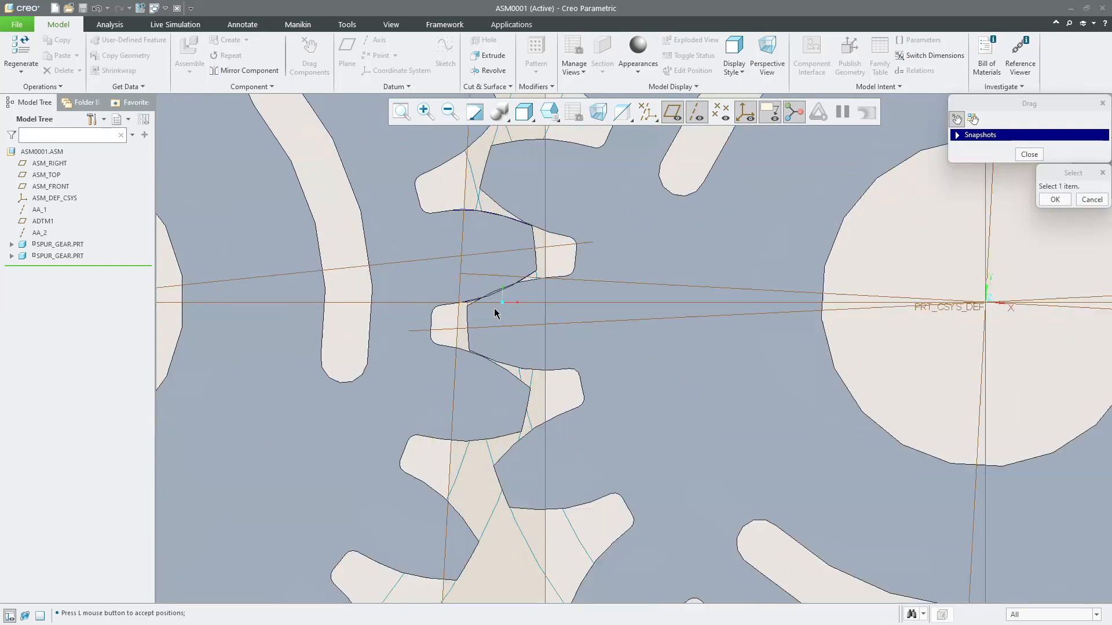
scroll(522, 339, up, 1)
click(635, 334)
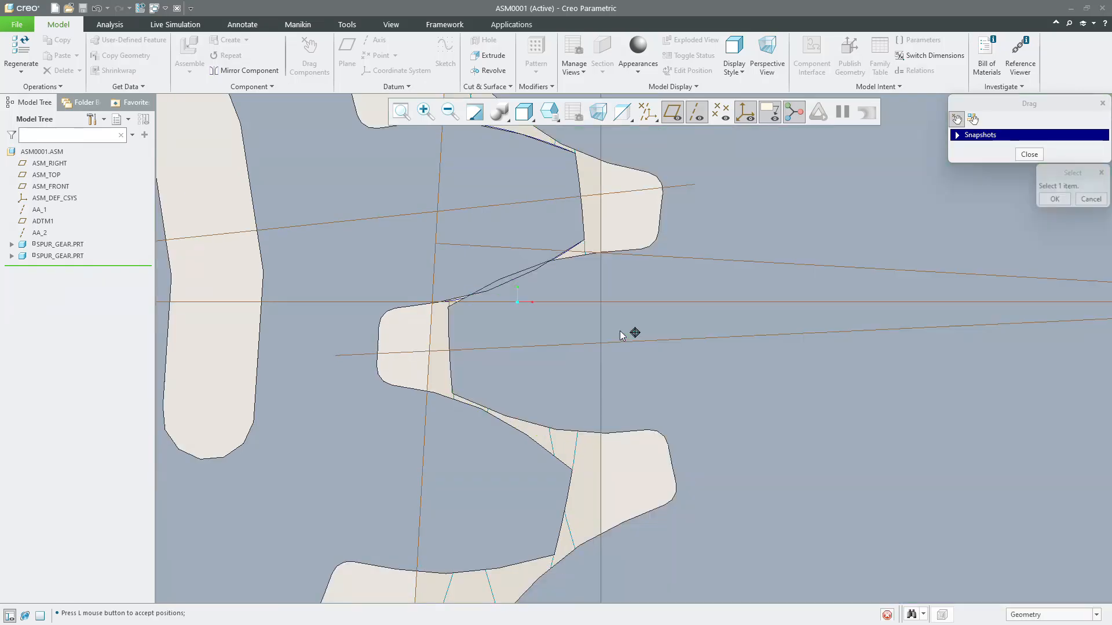
click(519, 322)
scroll(518, 324, up, 3)
scroll(519, 322, up, 5)
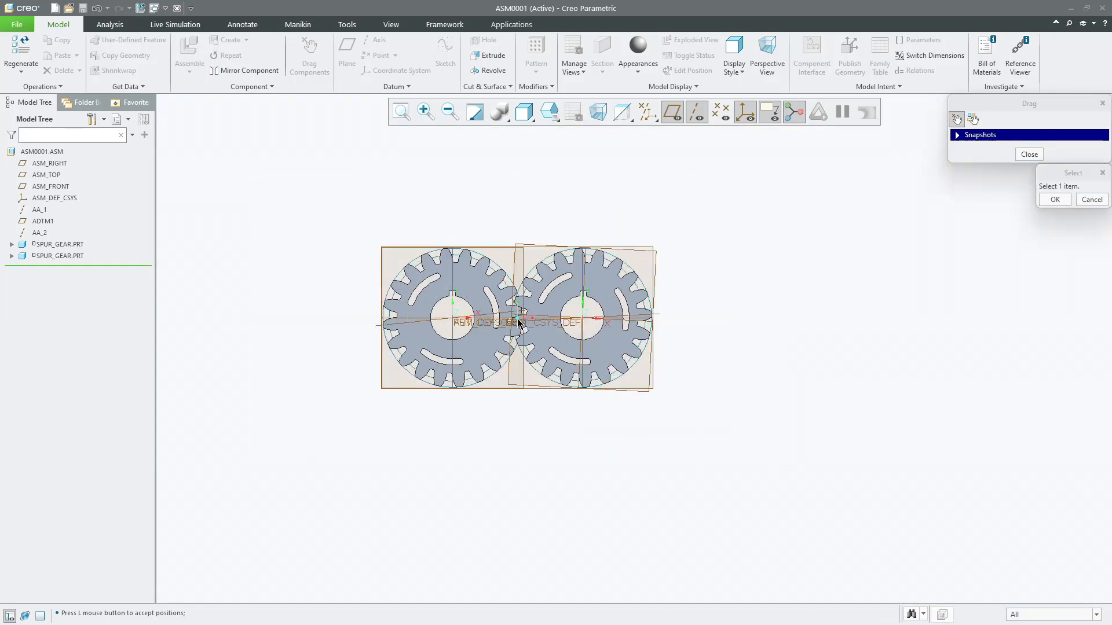
middle_click(684, 287)
Finish dragging, hide all datum features, and show the whole assembly in the standard 3D orientation.
click(648, 112)
click(643, 130)
click(1029, 155)
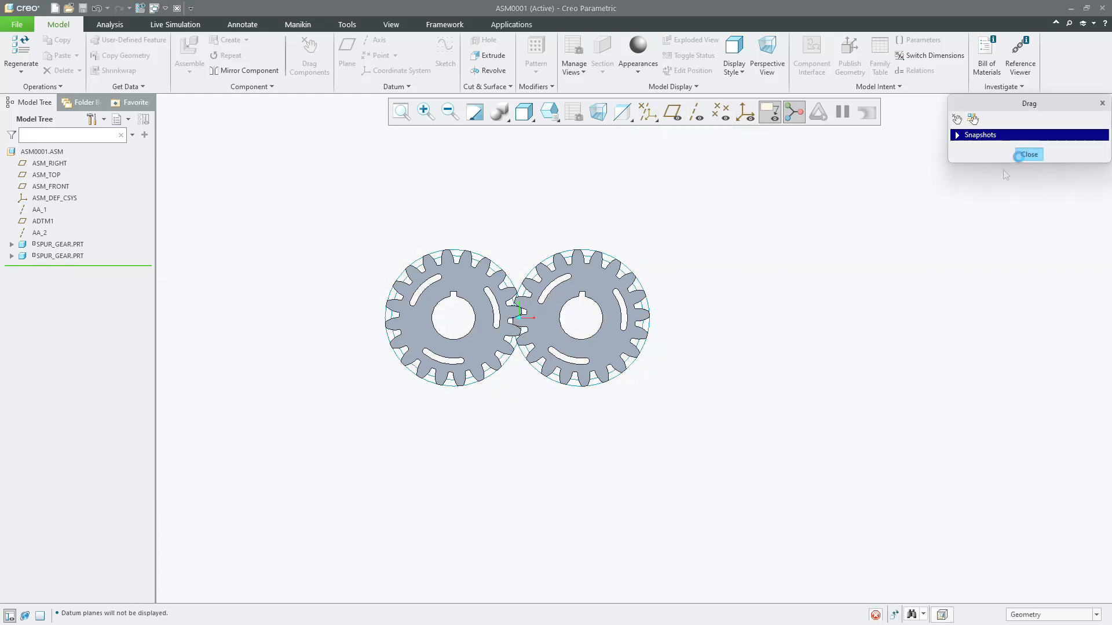
click(401, 111)
click(549, 112)
click(611, 157)
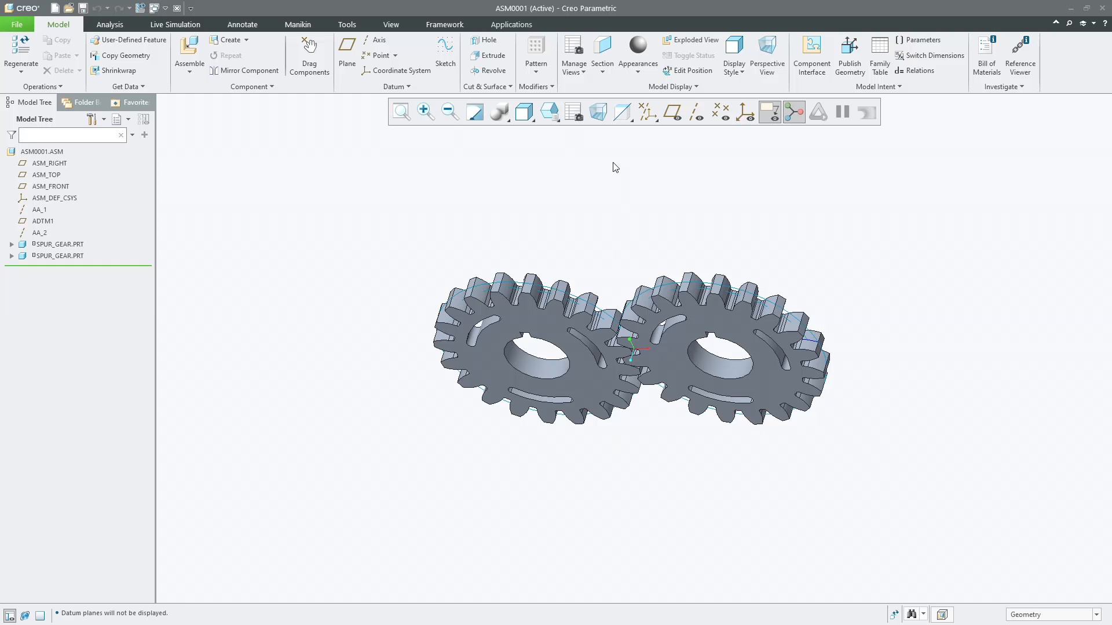
Enter the Mechanism application and create a servo motor driving the first gear's pin rotation axis.
click(445, 25)
click(512, 25)
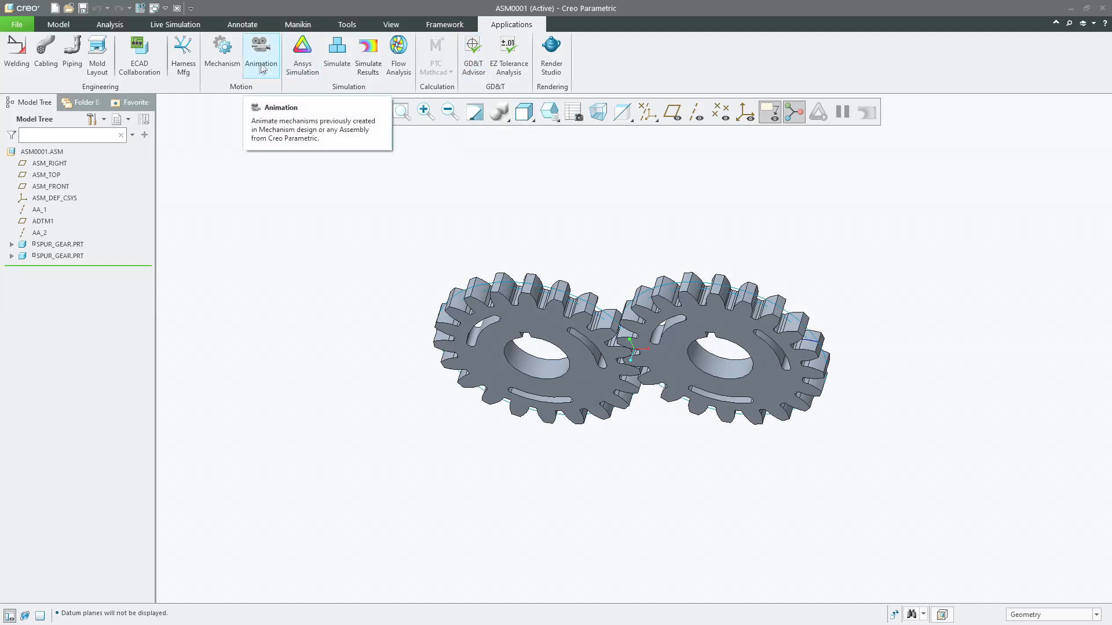
click(215, 68)
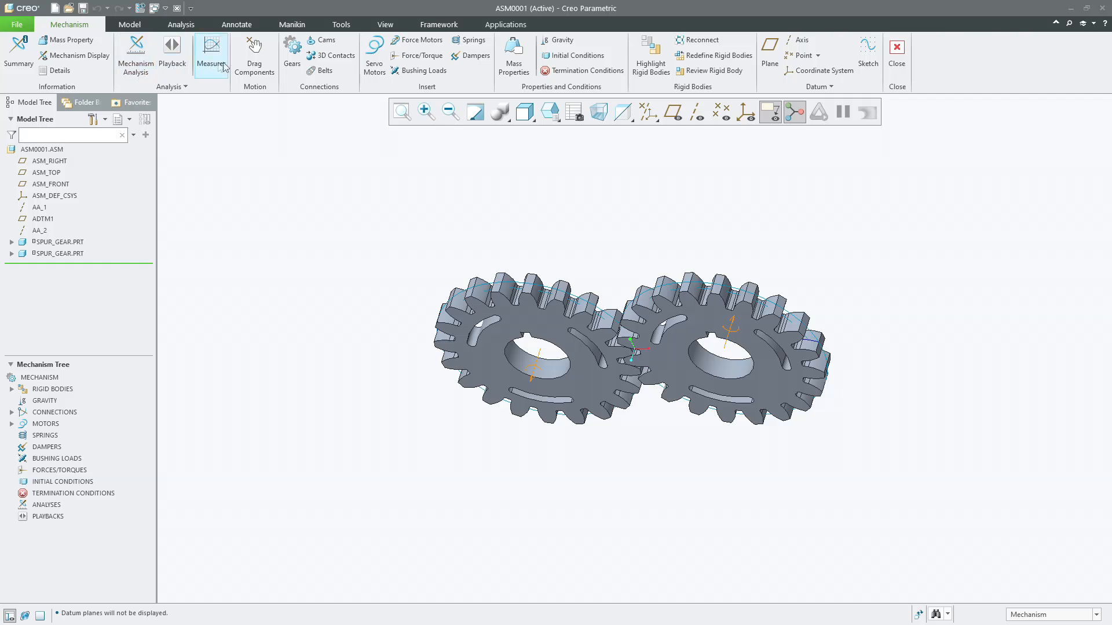
click(374, 58)
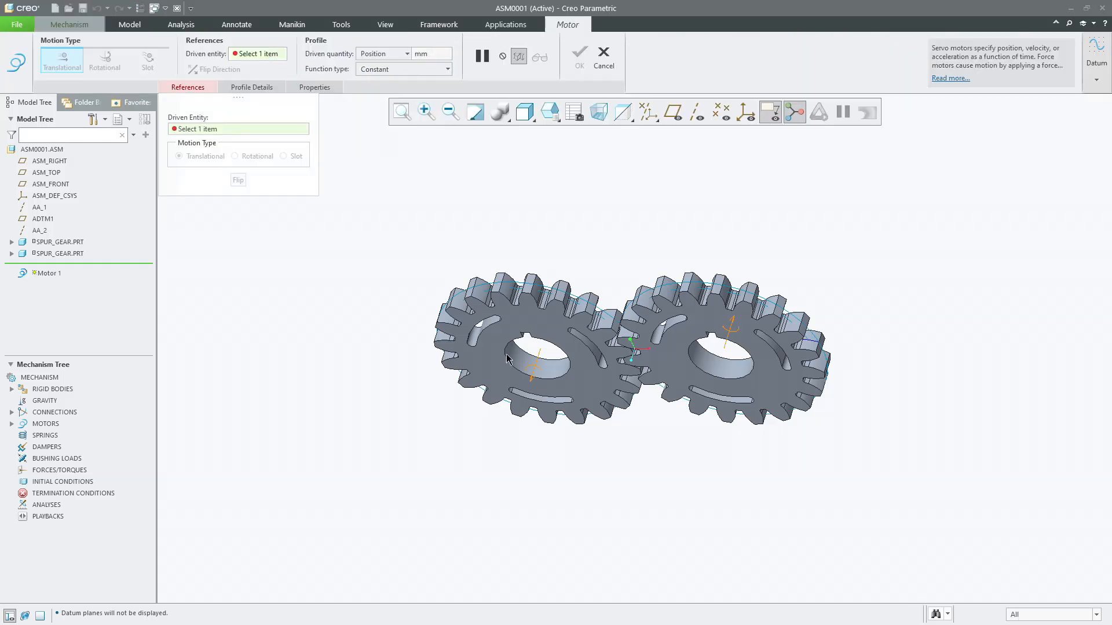
click(537, 368)
Set the motor profile to a constant angular velocity of 5 deg/sec and accept the motor.
click(249, 88)
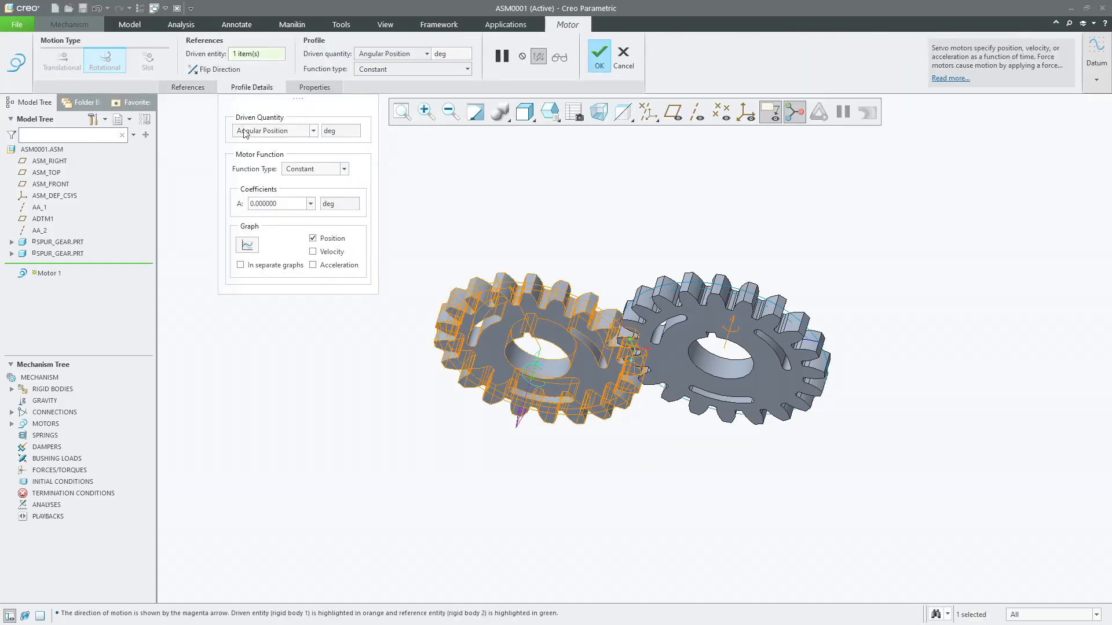
click(249, 132)
click(259, 149)
double_click(283, 231)
text(5)
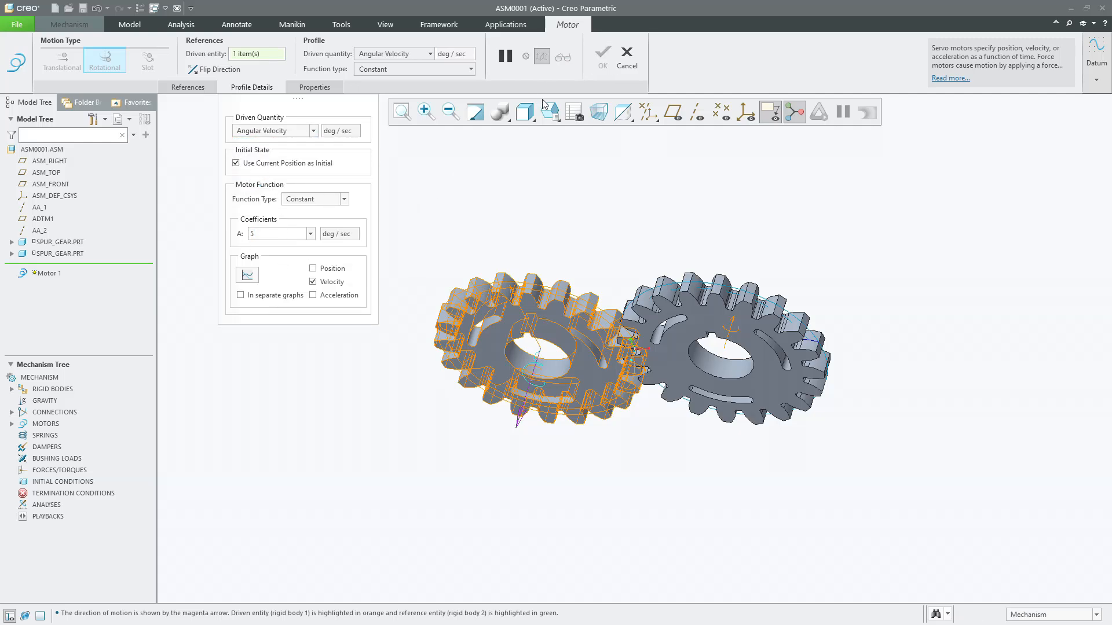
middle_click(476, 196)
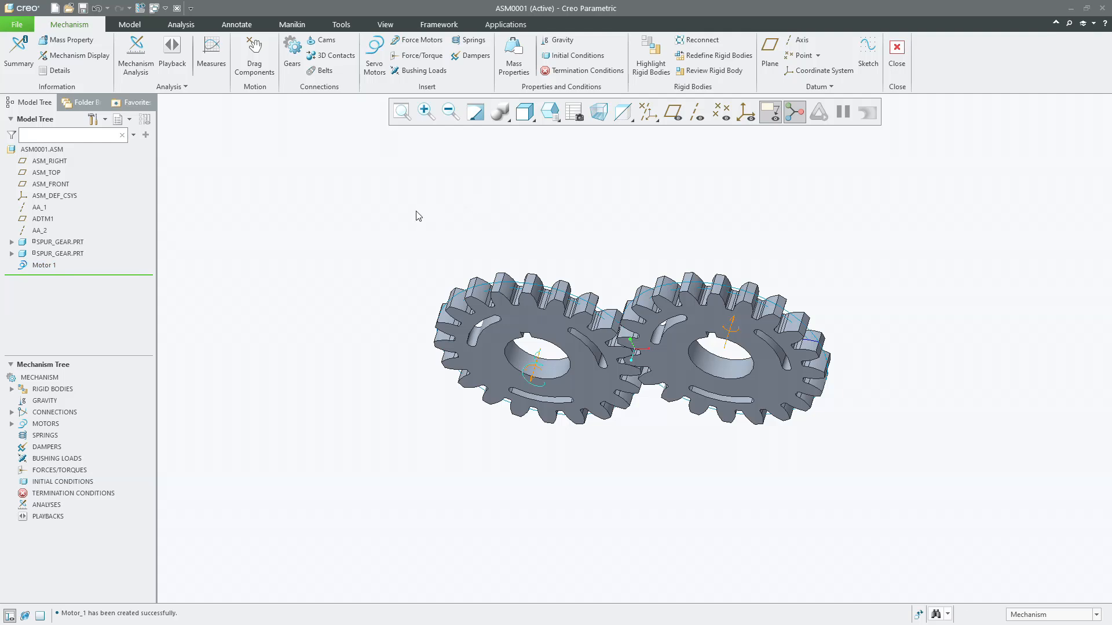
Run a position mechanism analysis with an end time of 30 to check the motor's motion, then dismiss the definition.
click(136, 53)
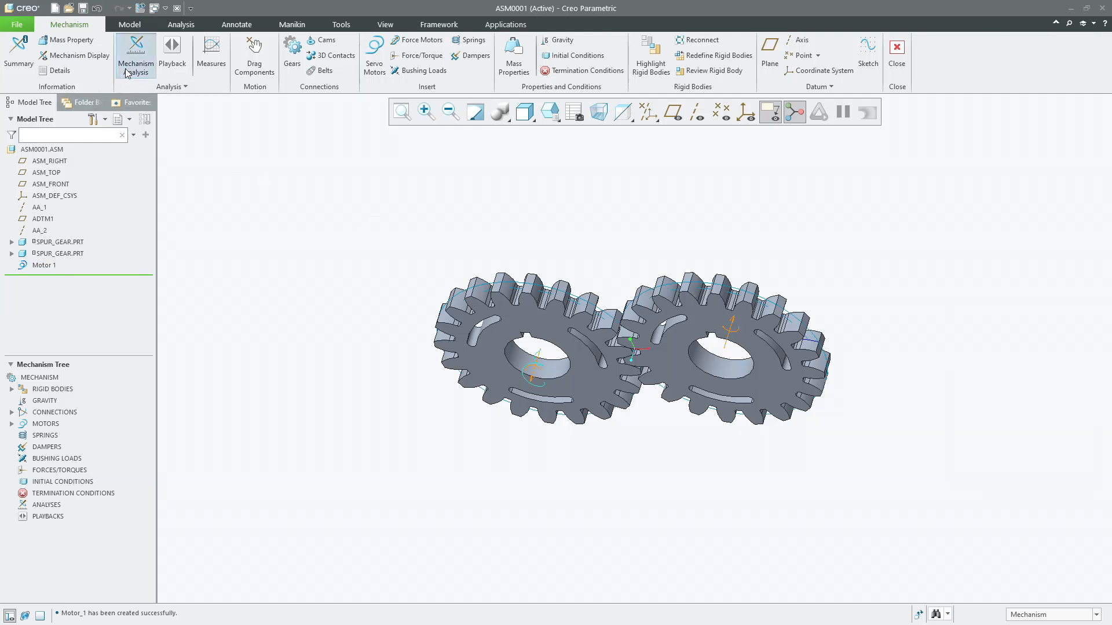
double_click(1025, 246)
text(30)
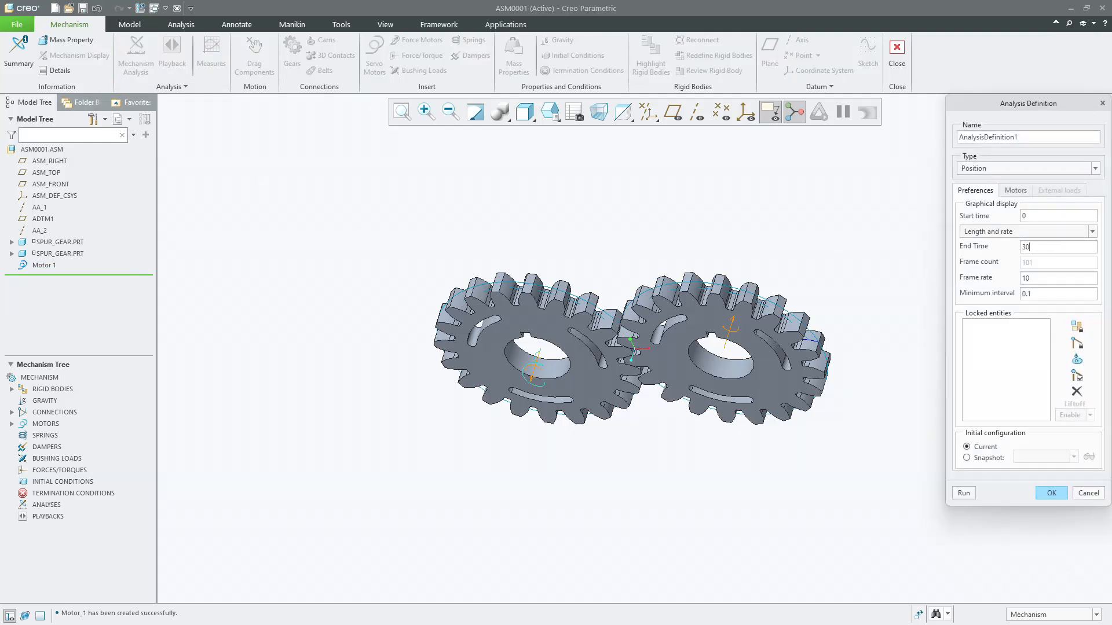
click(964, 493)
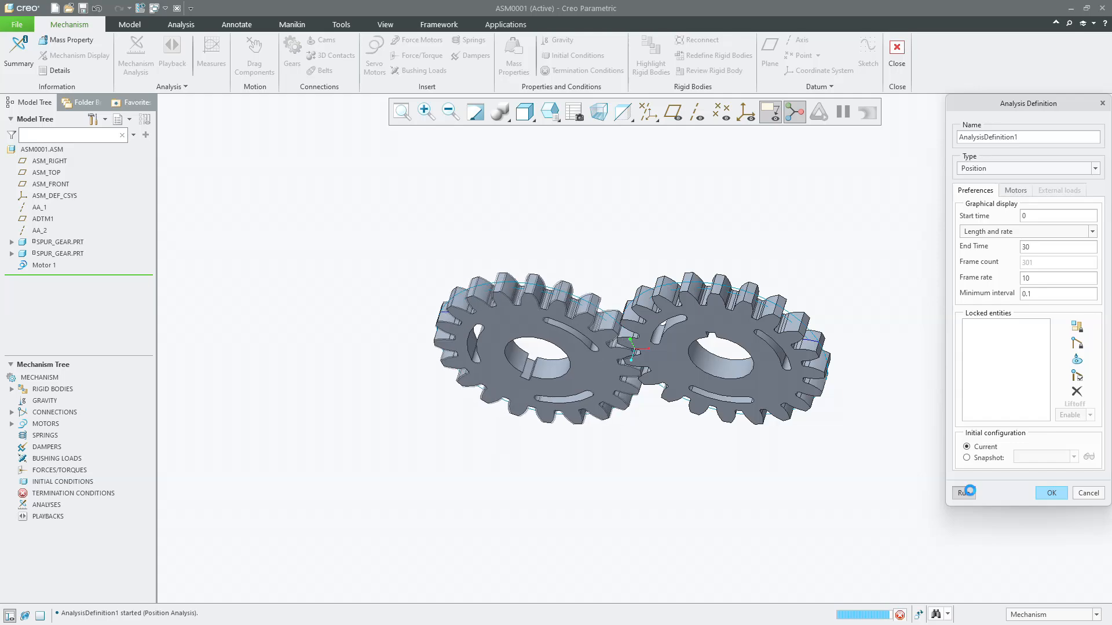
click(1092, 494)
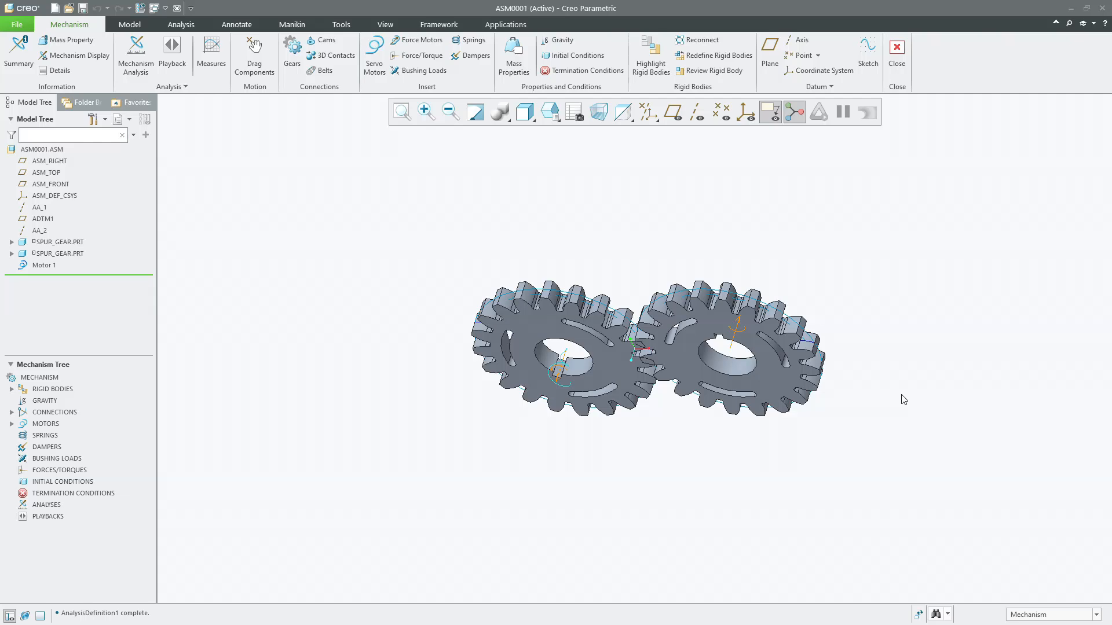
Orient to FRONT and rotate the first gear with Drag Components until its teeth mesh with the second gear, then finish dragging.
click(550, 112)
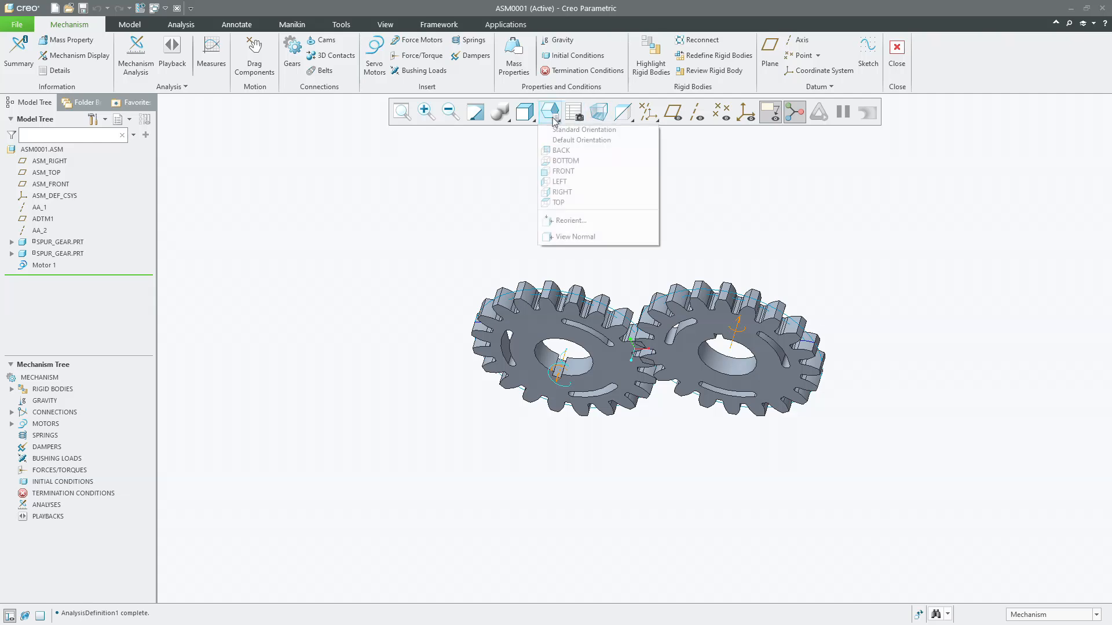
click(562, 171)
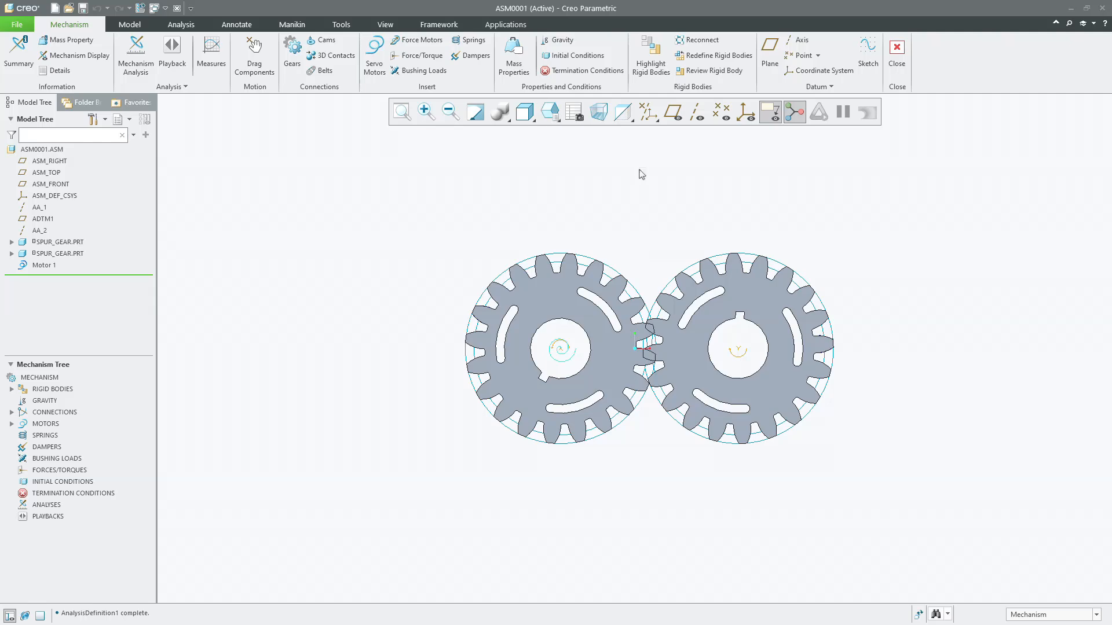
click(255, 58)
scroll(623, 355, down, 4)
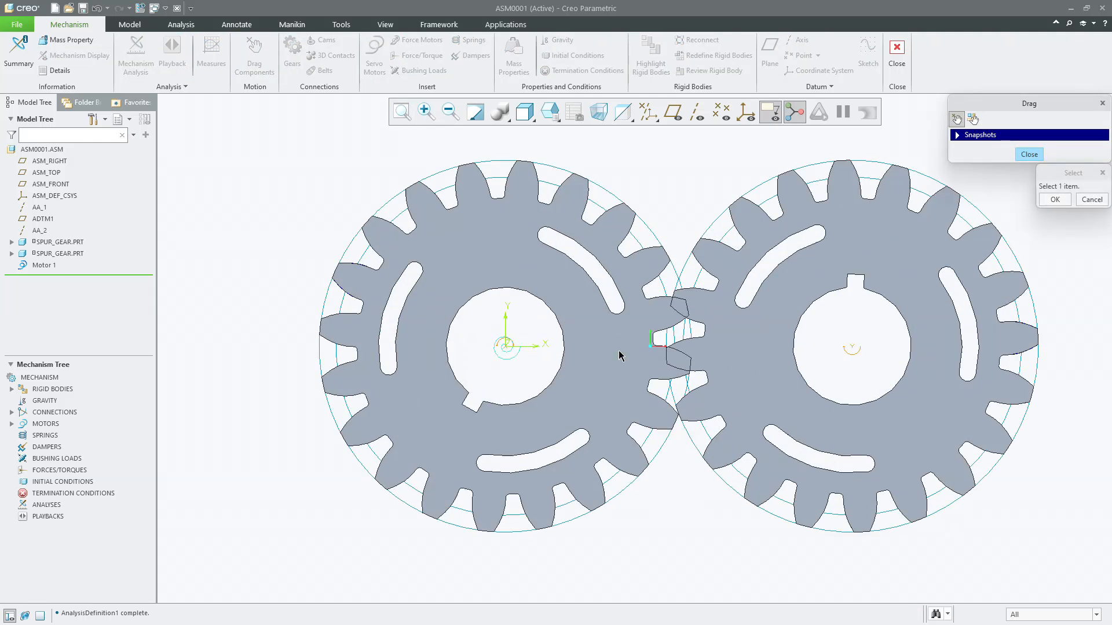
click(635, 363)
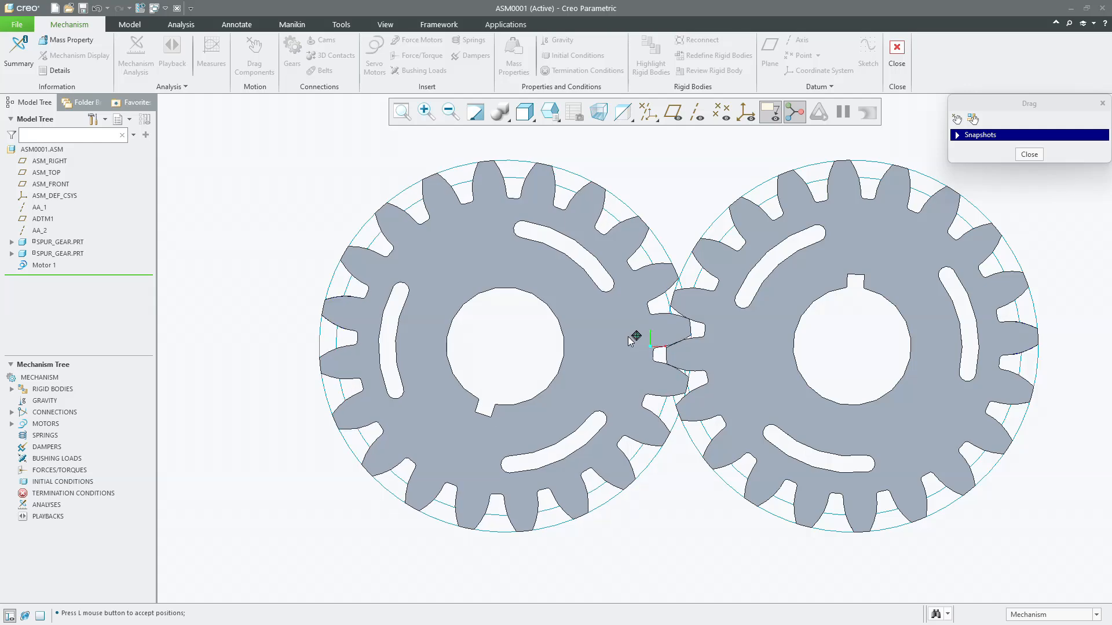
click(632, 339)
scroll(637, 336, down, 4)
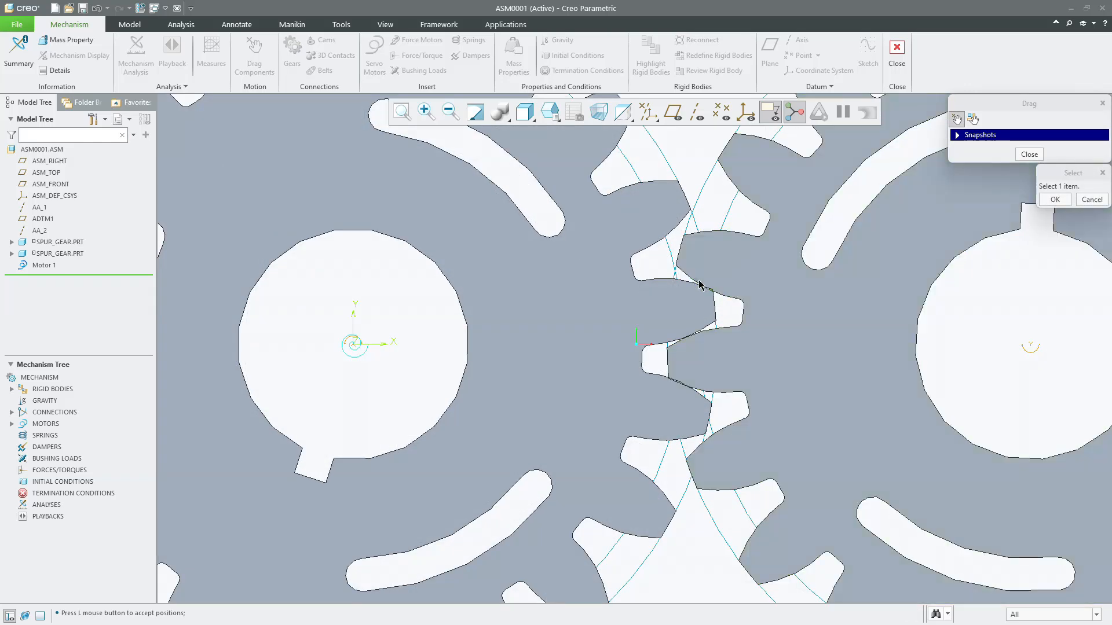
scroll(705, 285, up, 6)
middle_drag(642, 283, 598, 307)
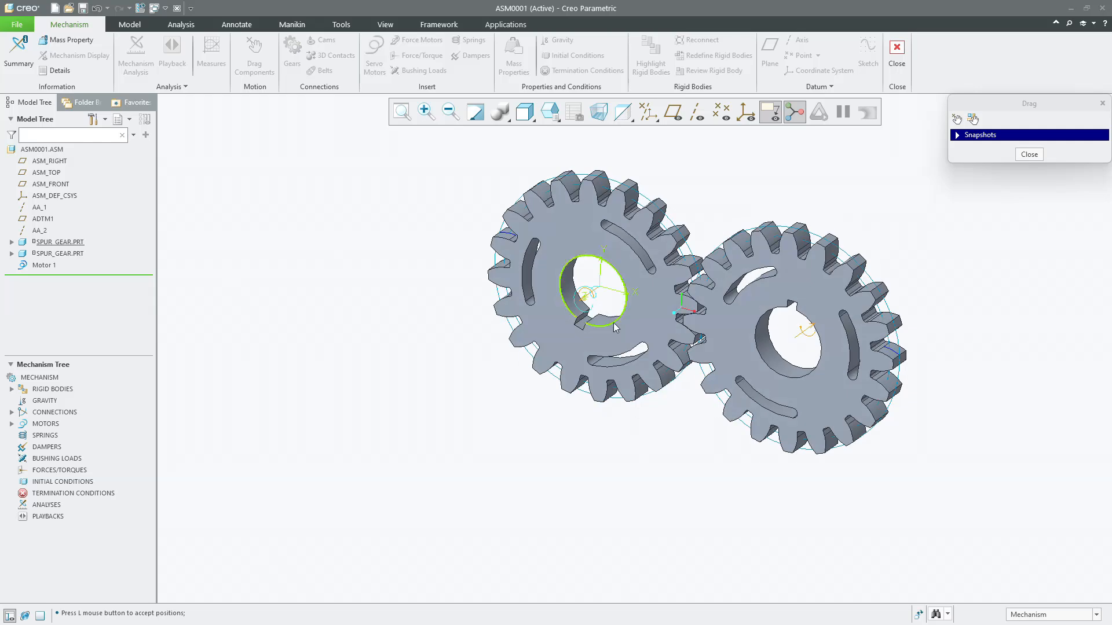
click(1029, 154)
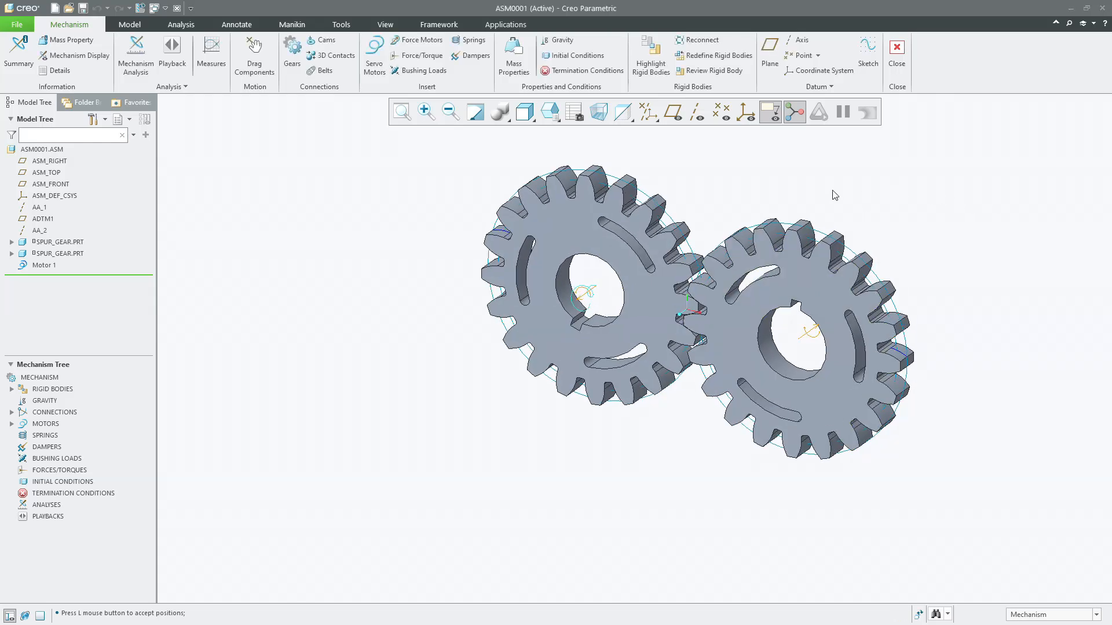
Start a generic gear pair with the first gear's pin axis as Gear1 and a pitch circle diameter of 20 mm.
click(294, 63)
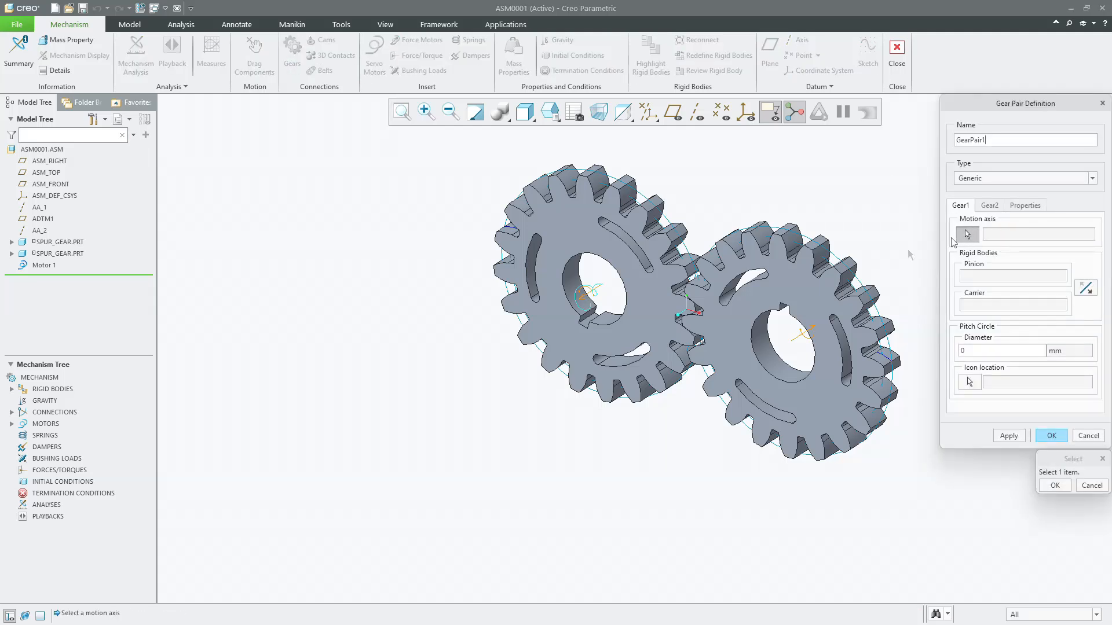
click(602, 295)
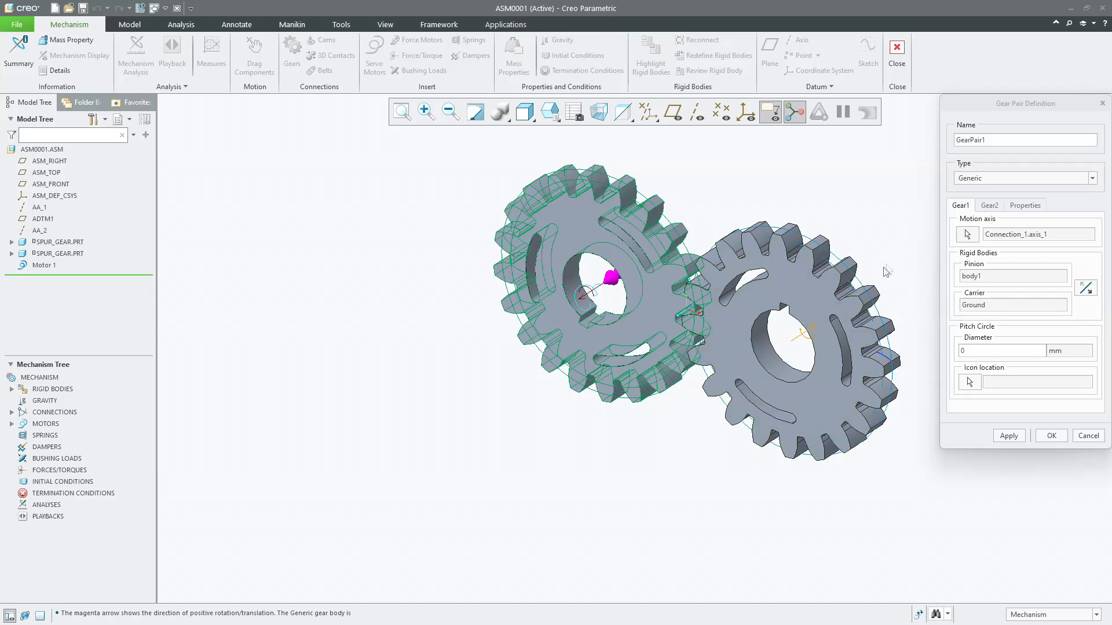
double_click(979, 354)
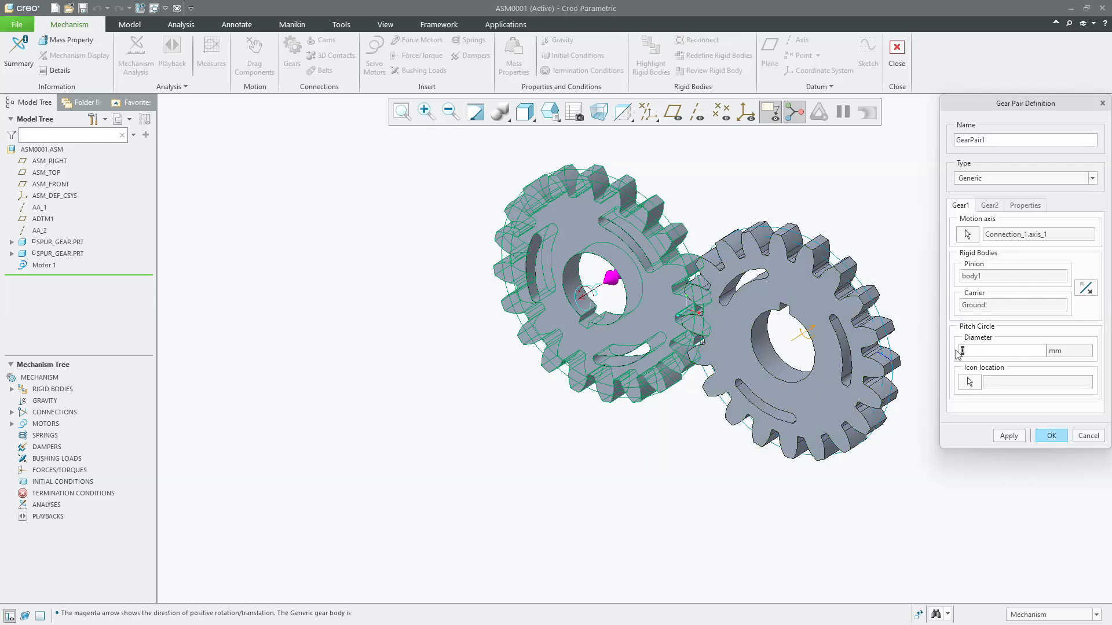
text(20)
click(989, 205)
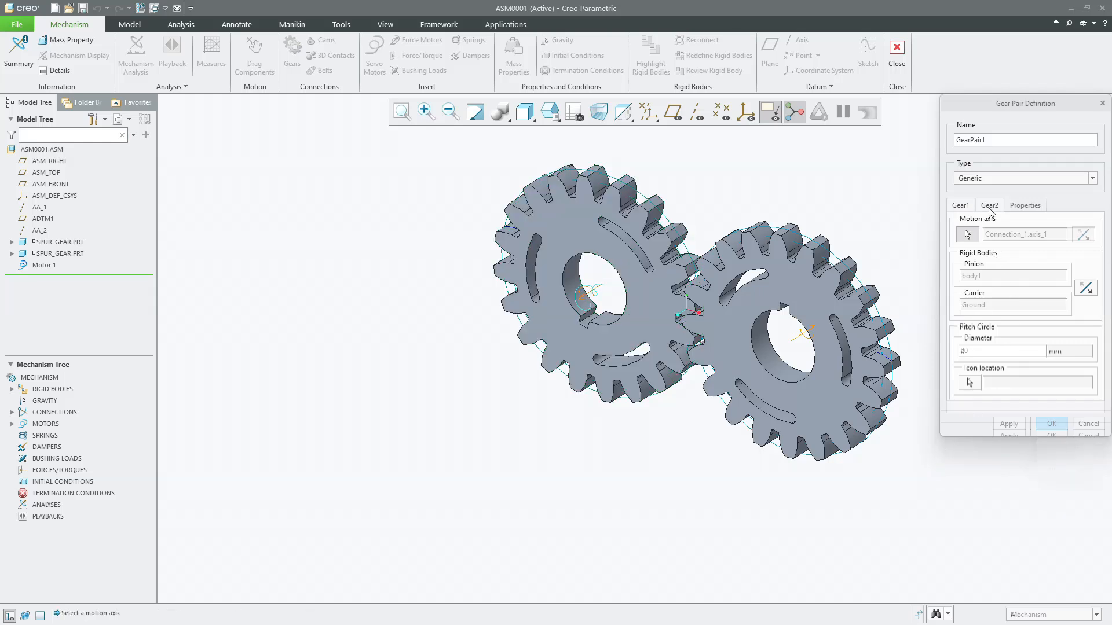
Complete the gear pair with the second gear's pin axis as Gear2 and a 20 mm pitch circle diameter, and reveal it in the Mechanism Tree.
click(793, 344)
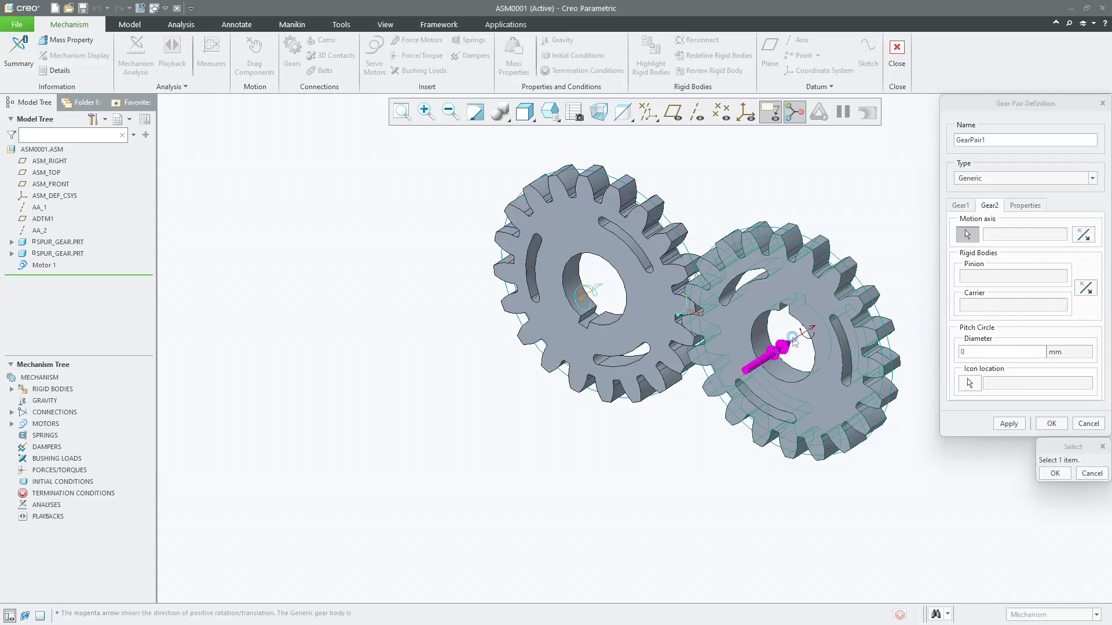
click(984, 351)
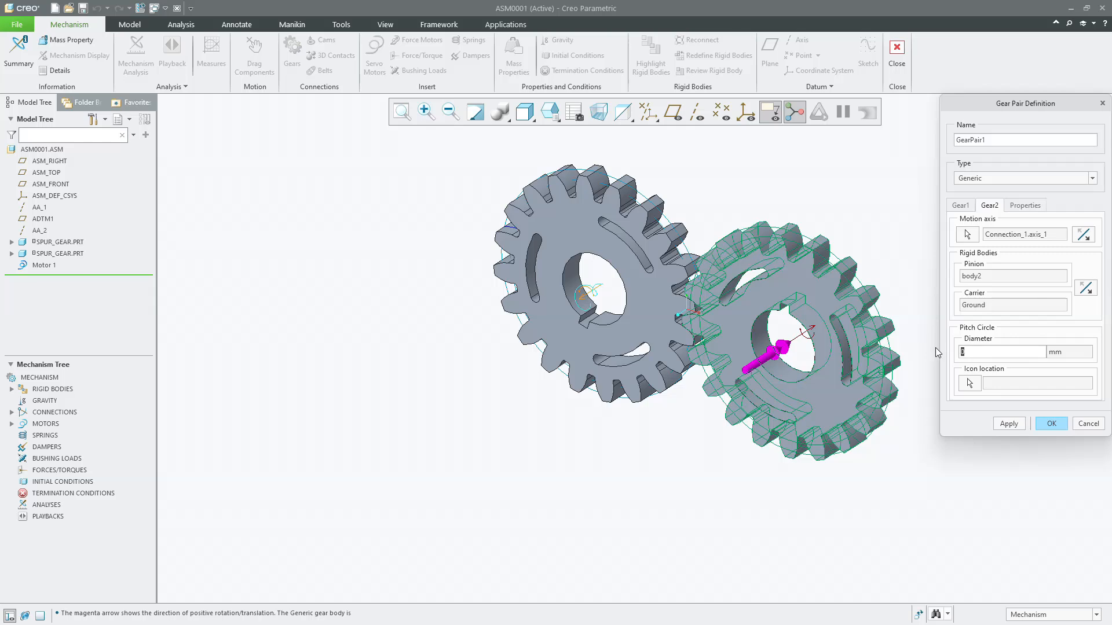
text(20)
click(1045, 426)
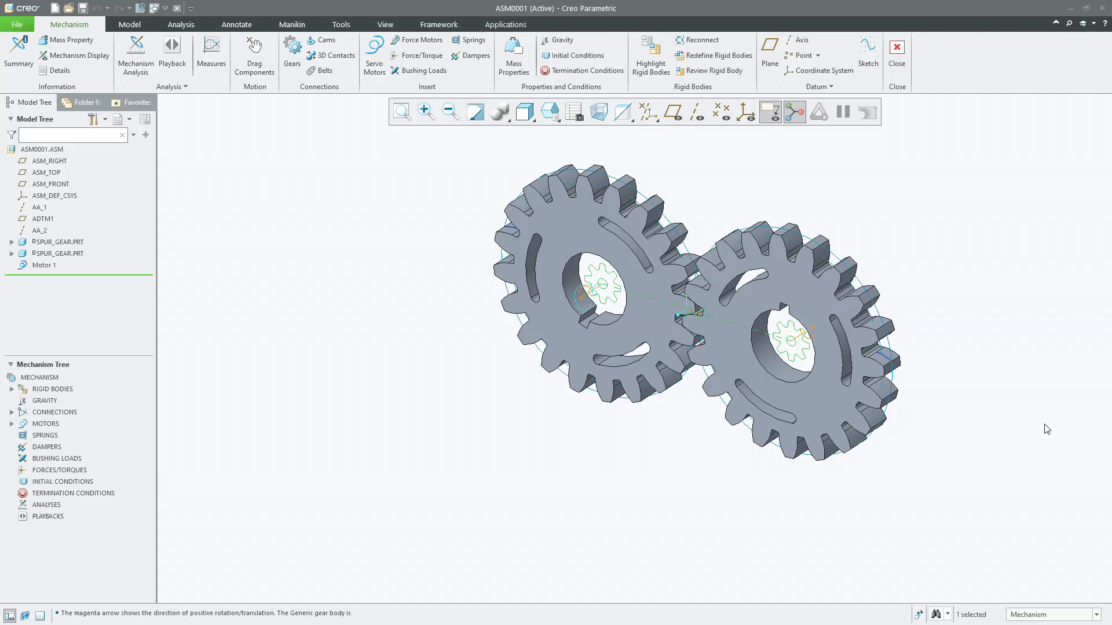
scroll(479, 384, down, 1)
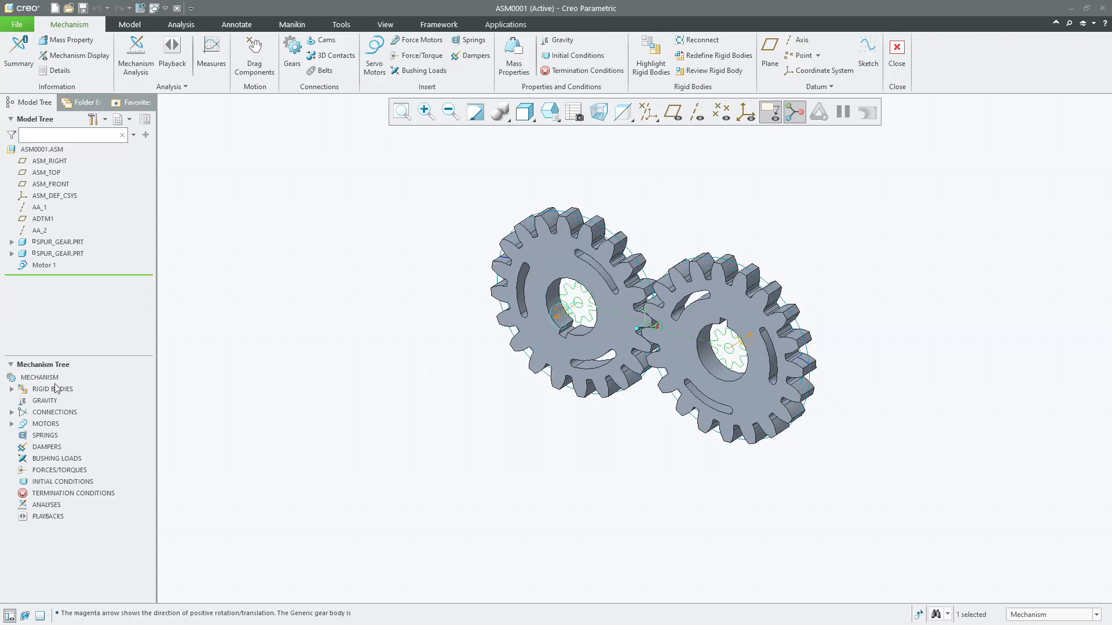
click(10, 412)
click(23, 458)
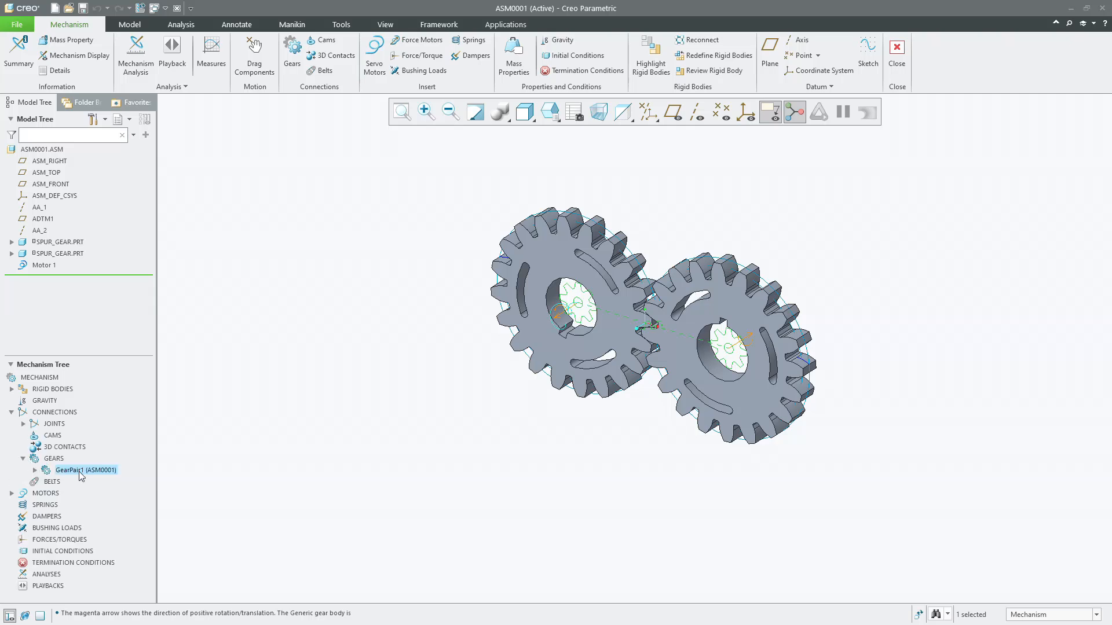
click(428, 420)
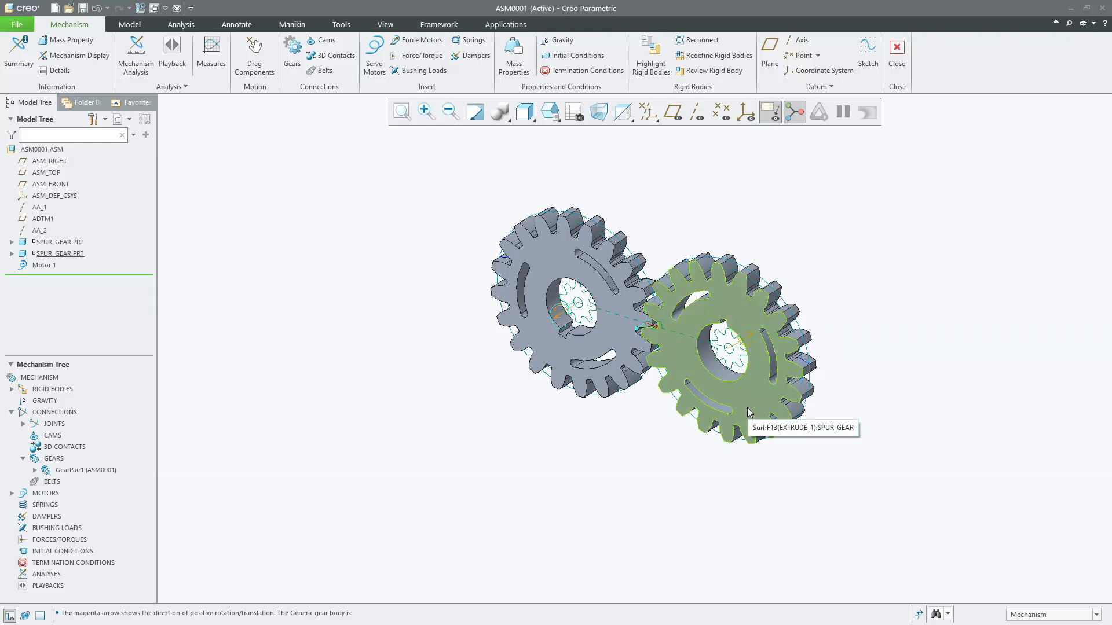
Run a position mechanism analysis with an end time of 100 to simulate the meshing gears.
click(137, 74)
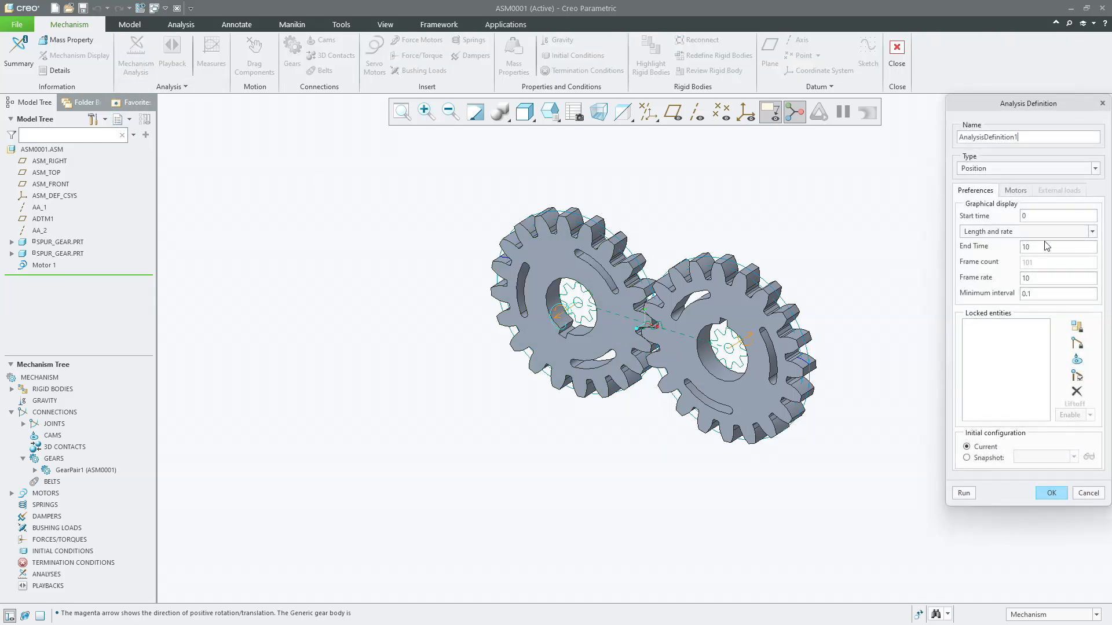
click(401, 112)
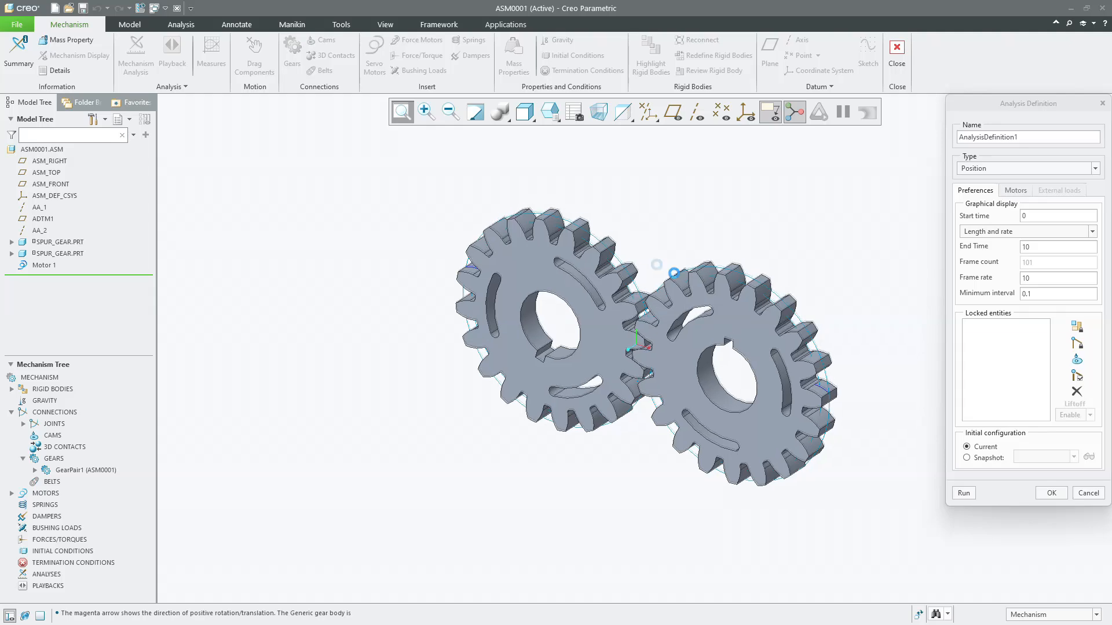
scroll(674, 274, down, 2)
scroll(663, 269, up, 1)
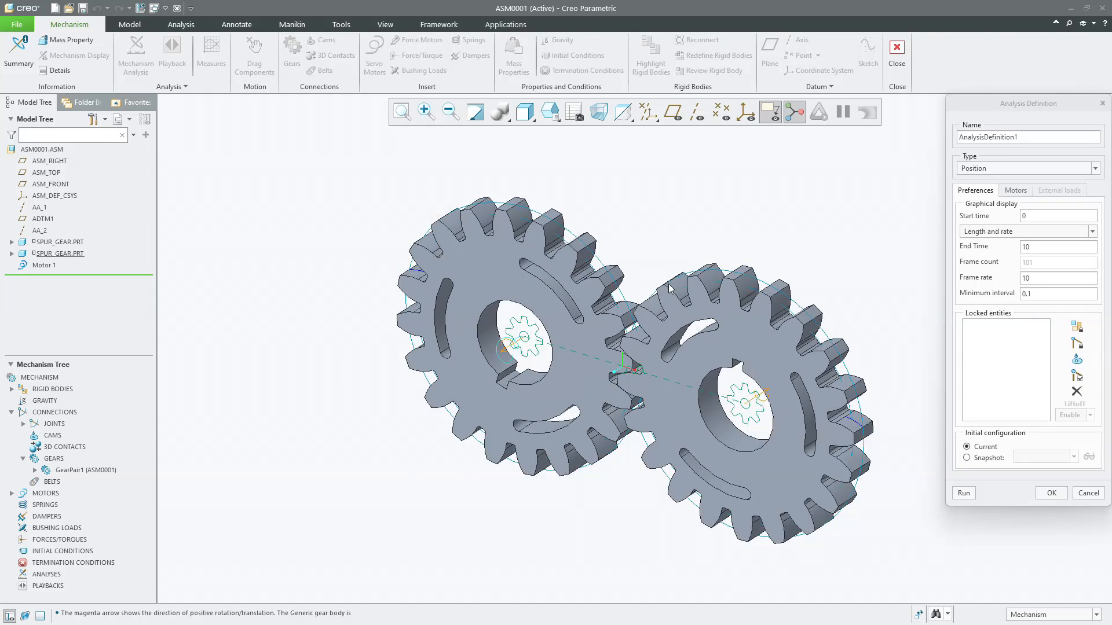
click(1055, 246)
text(0)
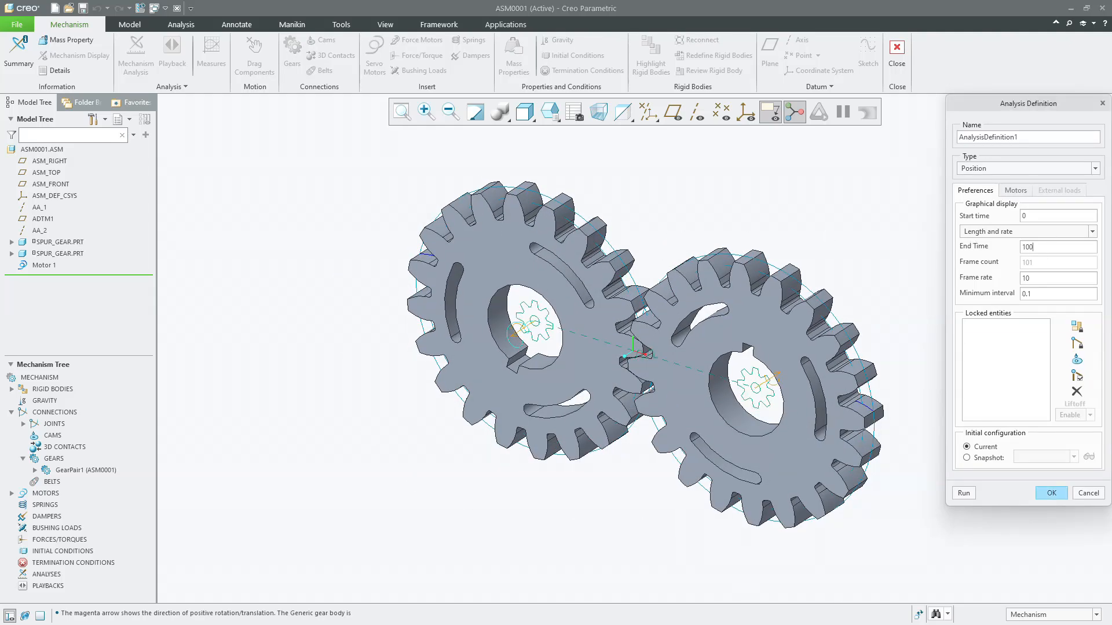
click(963, 494)
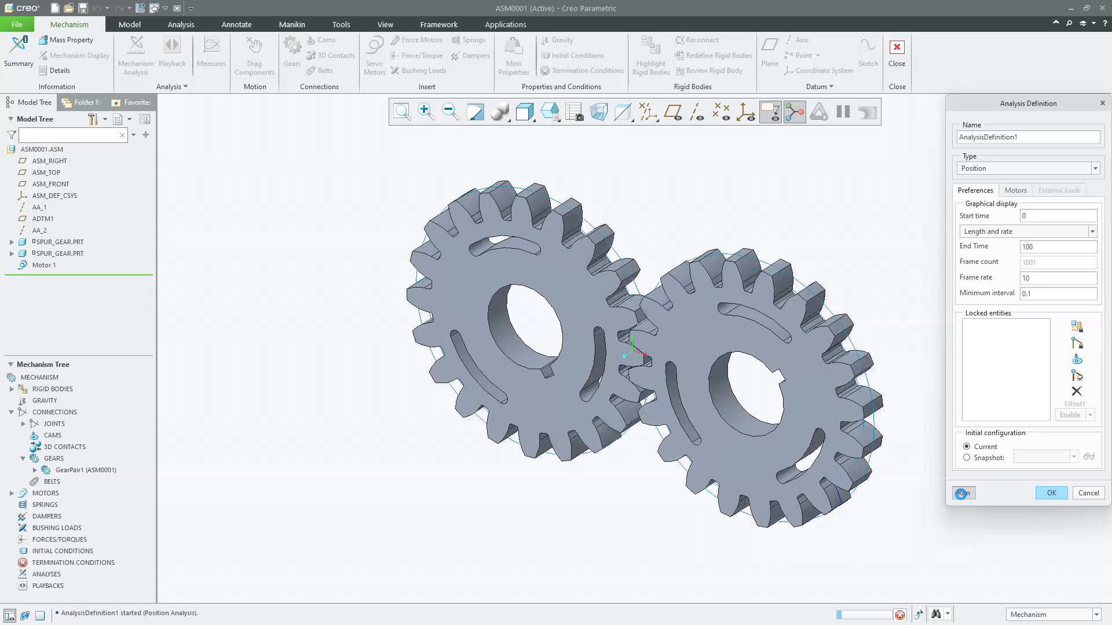